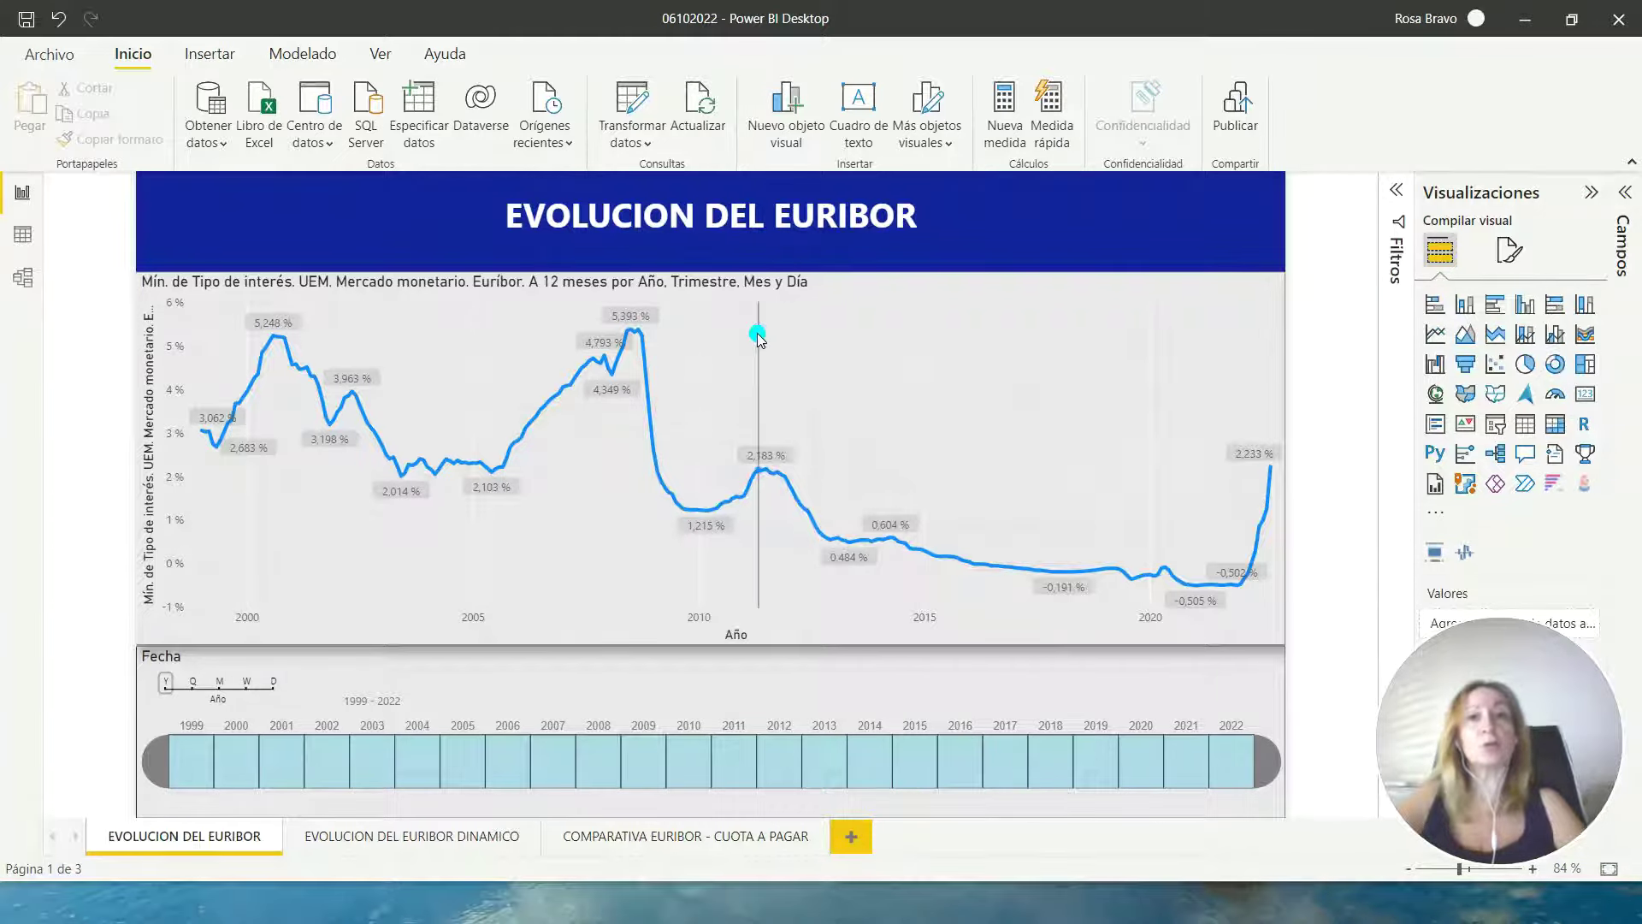
# - Filter the Euribor chart to 2010–2022, 1999–2016 and 2011–2016 with the date timeline, and restore the full 1999–2022 range
pyautogui.moveTo(758, 338)
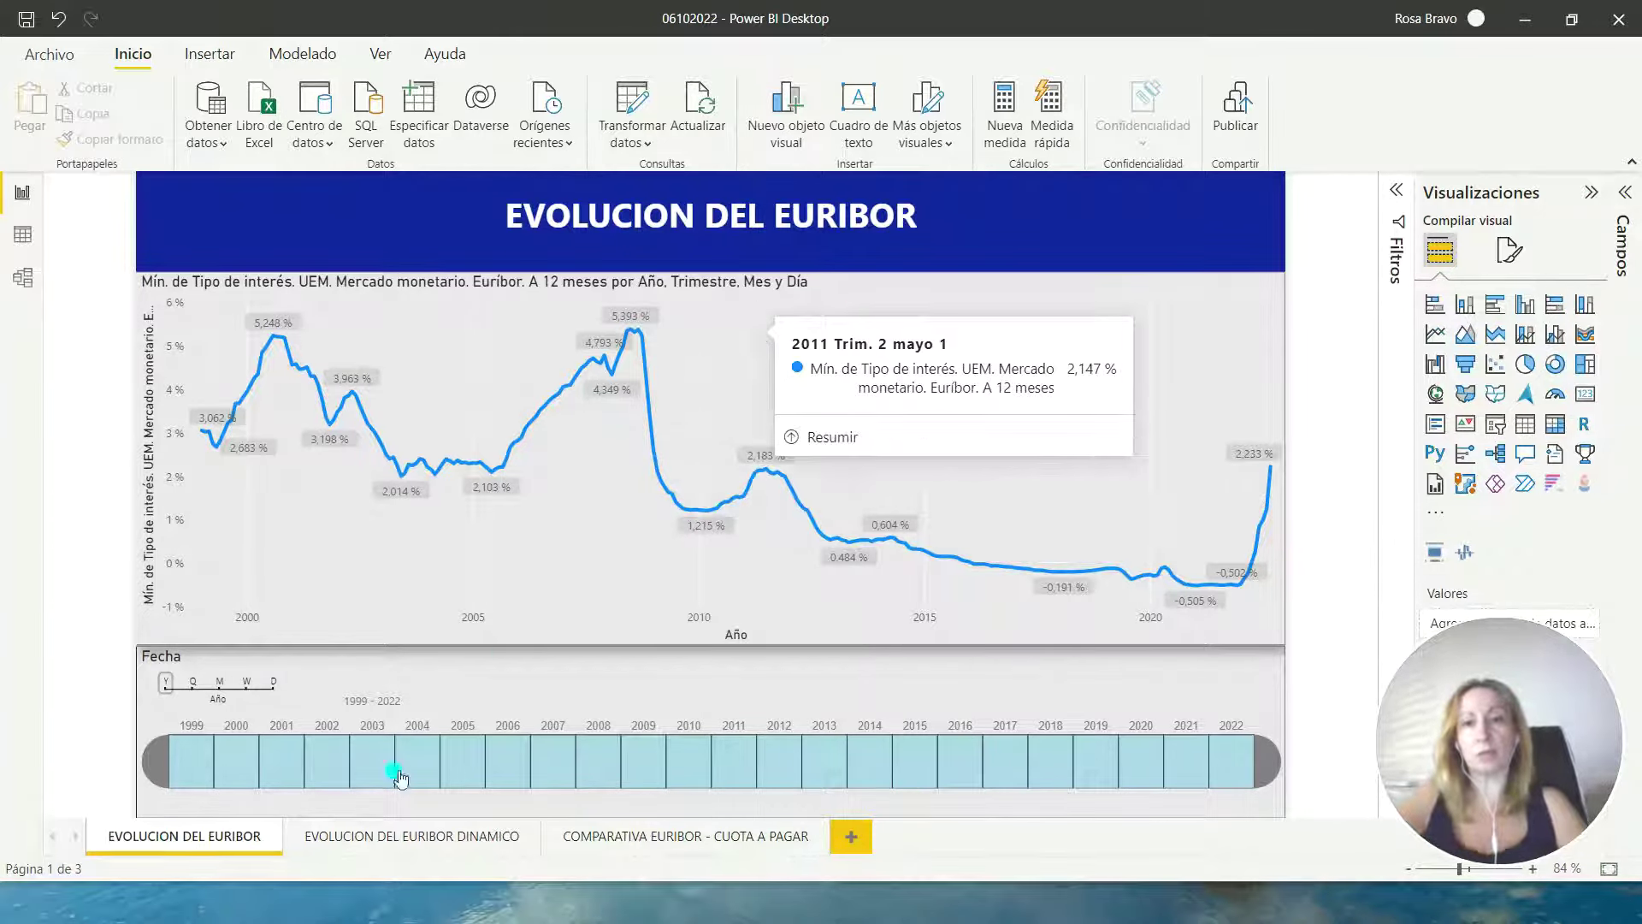
pyautogui.moveTo(174, 762); pyautogui.dragTo(695, 727)
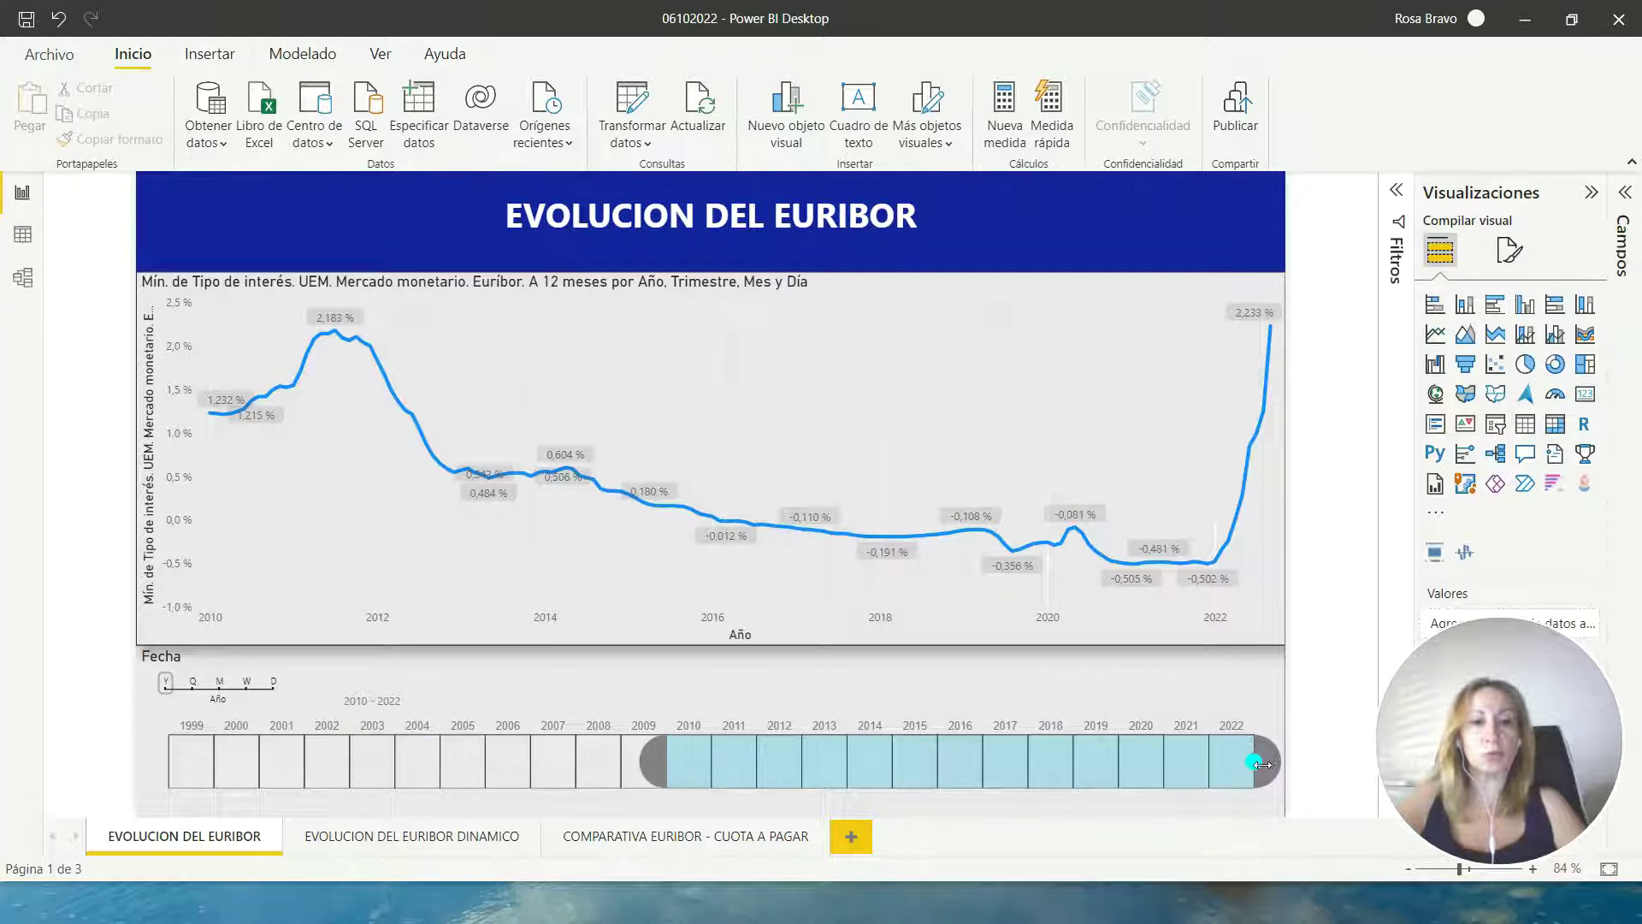
pyautogui.moveTo(1255, 758); pyautogui.dragTo(986, 765)
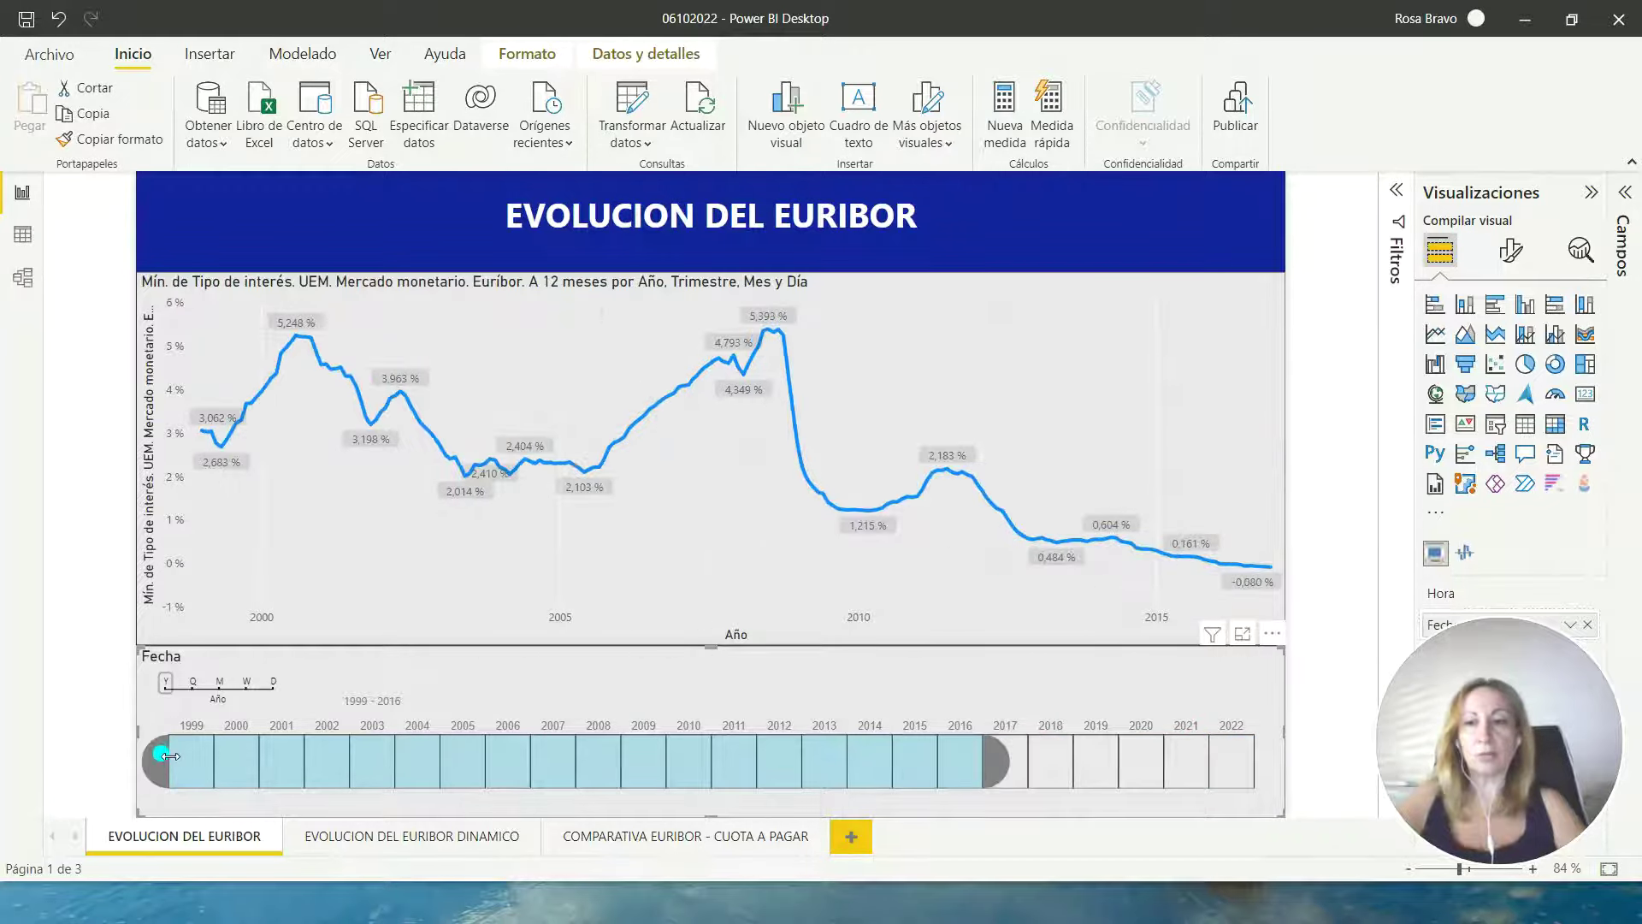
pyautogui.moveTo(175, 756); pyautogui.dragTo(724, 748)
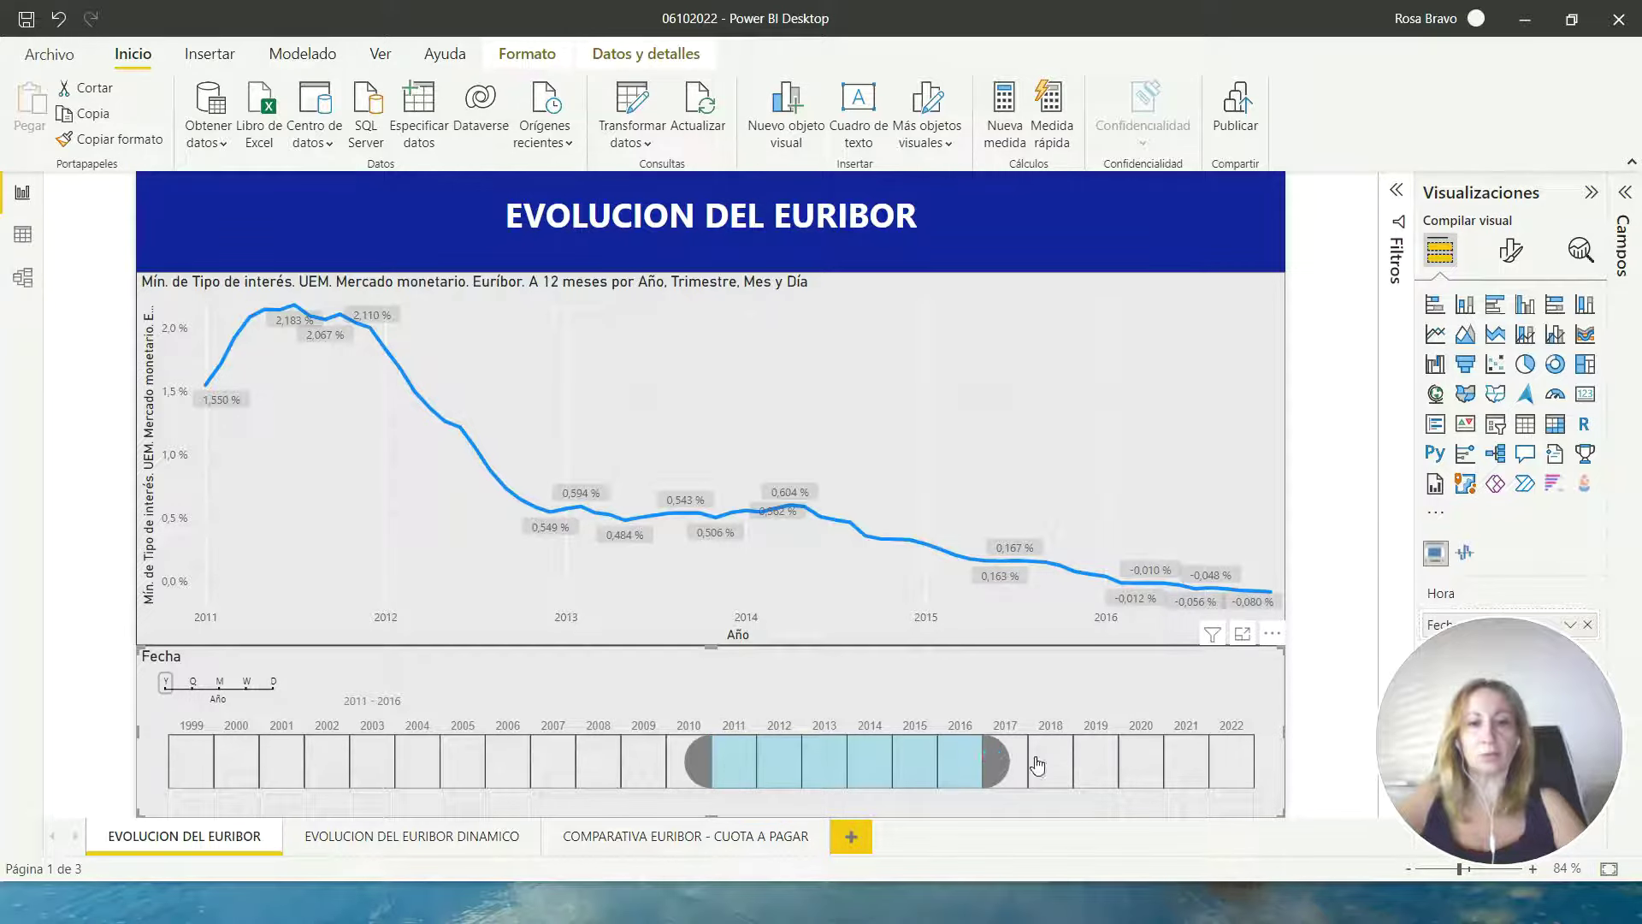
pyautogui.moveTo(996, 761); pyautogui.dragTo(1266, 757)
pyautogui.moveTo(696, 759); pyautogui.dragTo(154, 761)
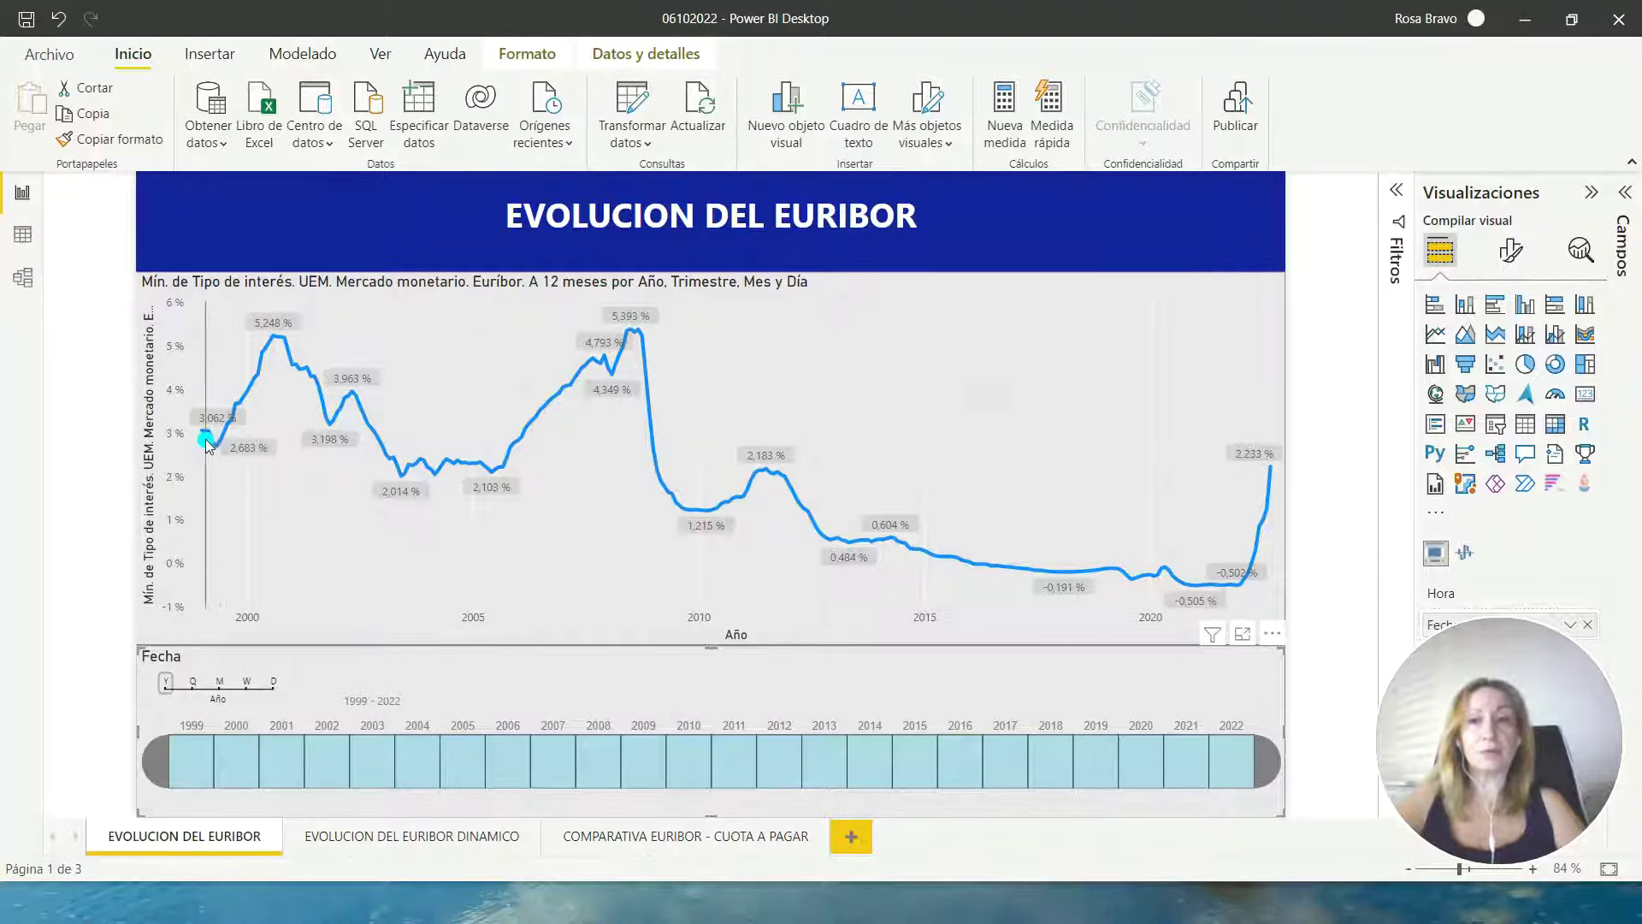
# - Play the animated line chart on the EVOLUCION DEL EURIBOR DINAMICO page and return to the EVOLUCION DEL EURIBOR page
pyautogui.click(406, 836)
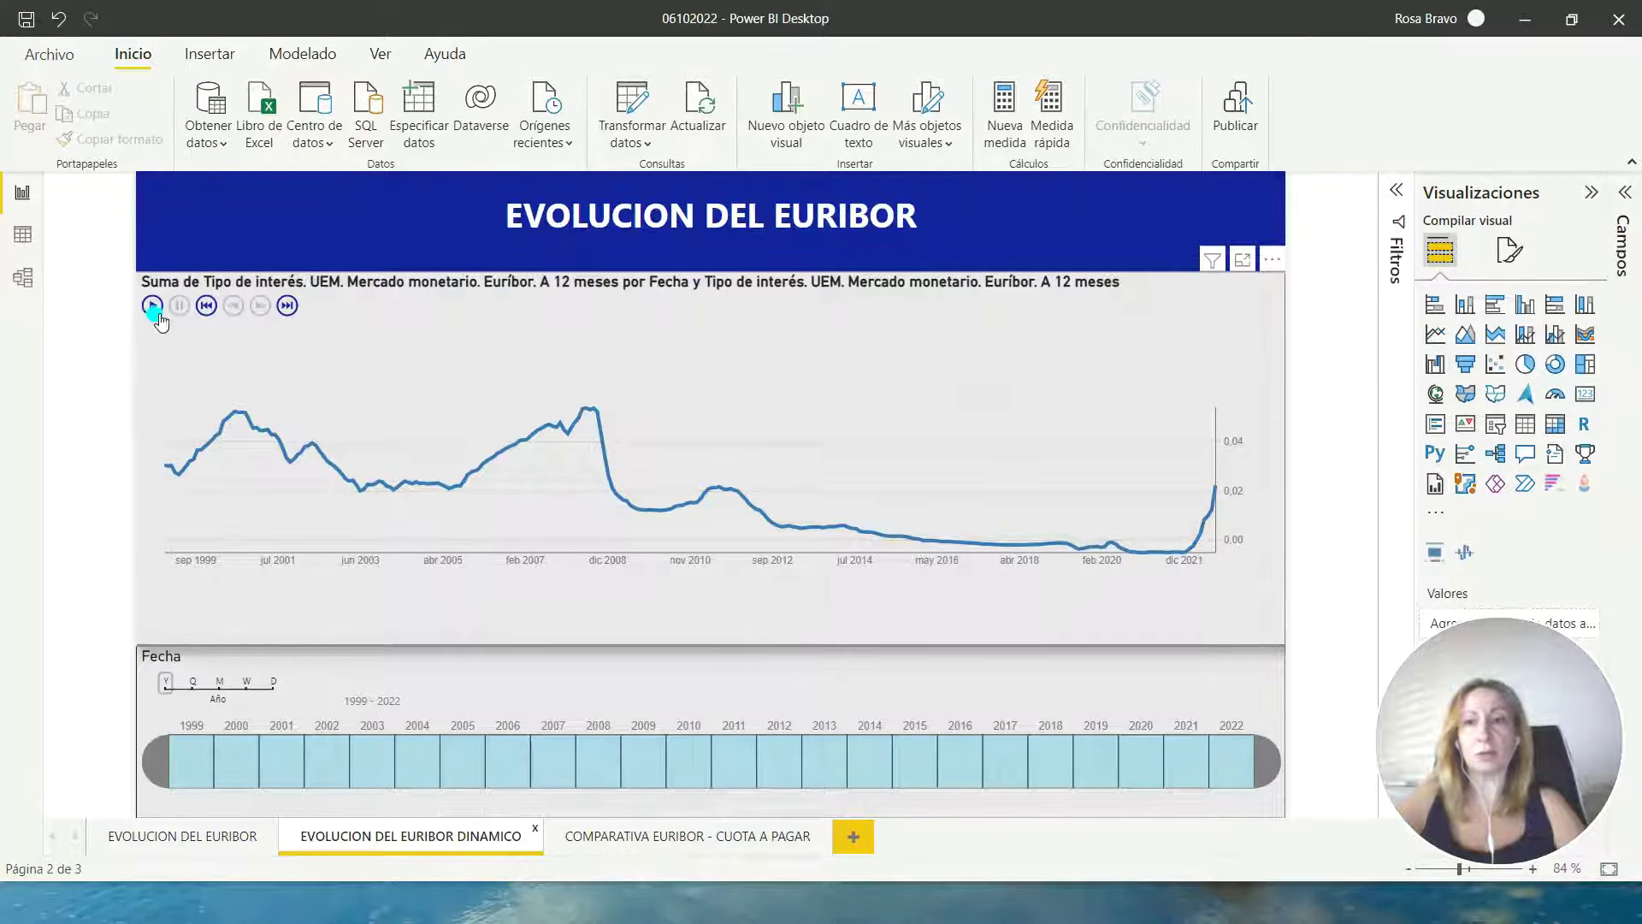
pyautogui.click(154, 308)
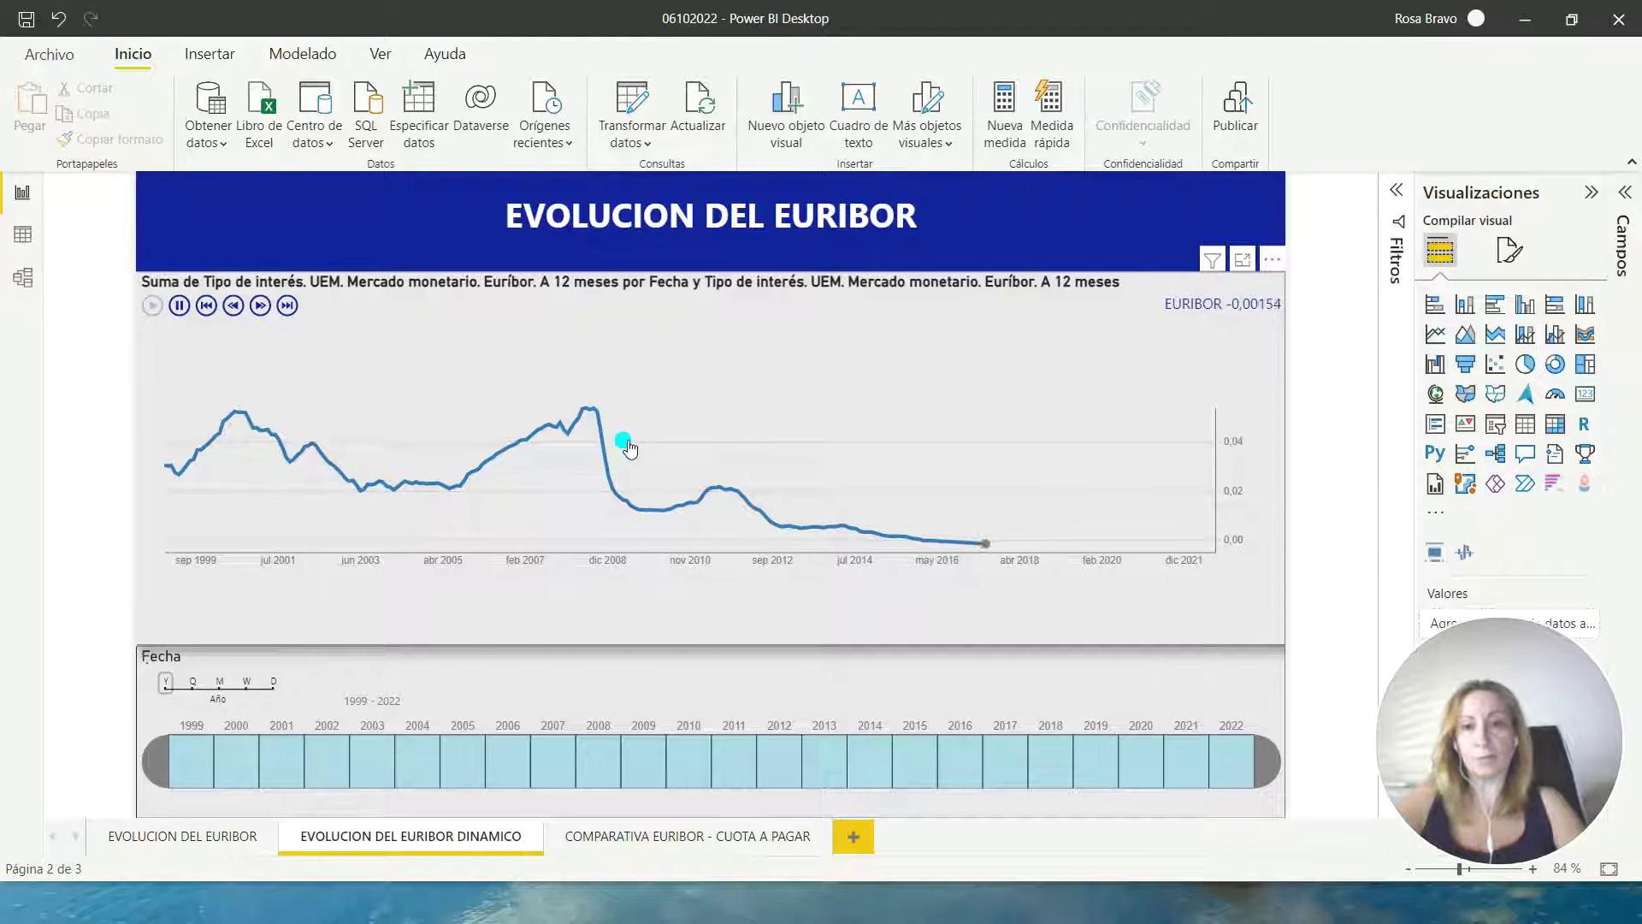
pyautogui.click(135, 842)
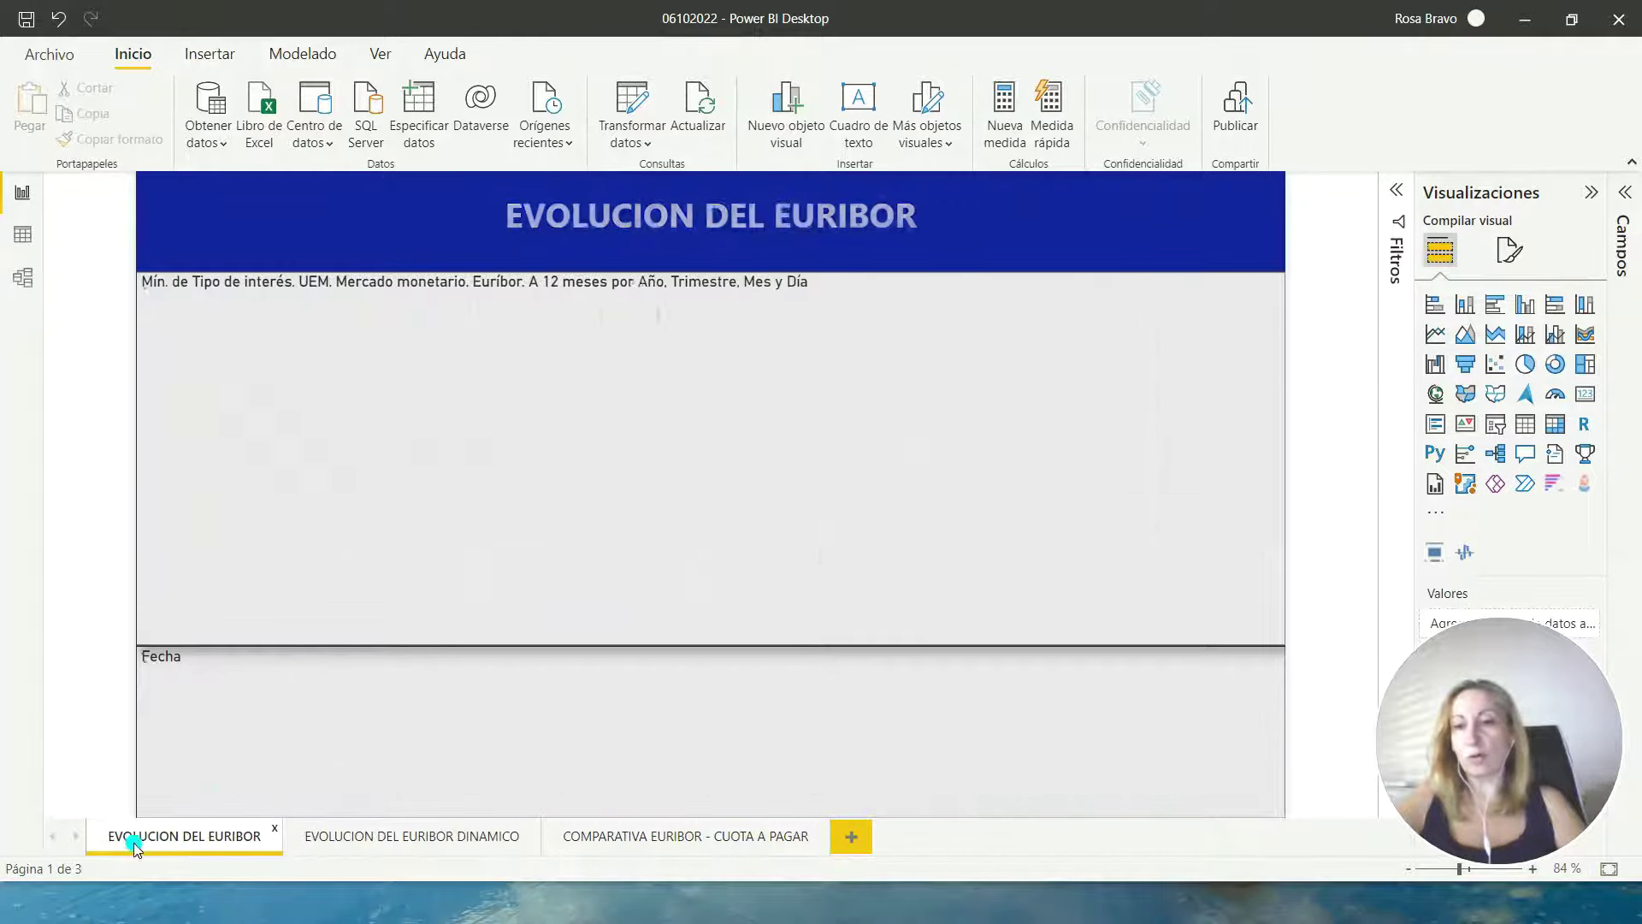
pyautogui.moveTo(641, 396)
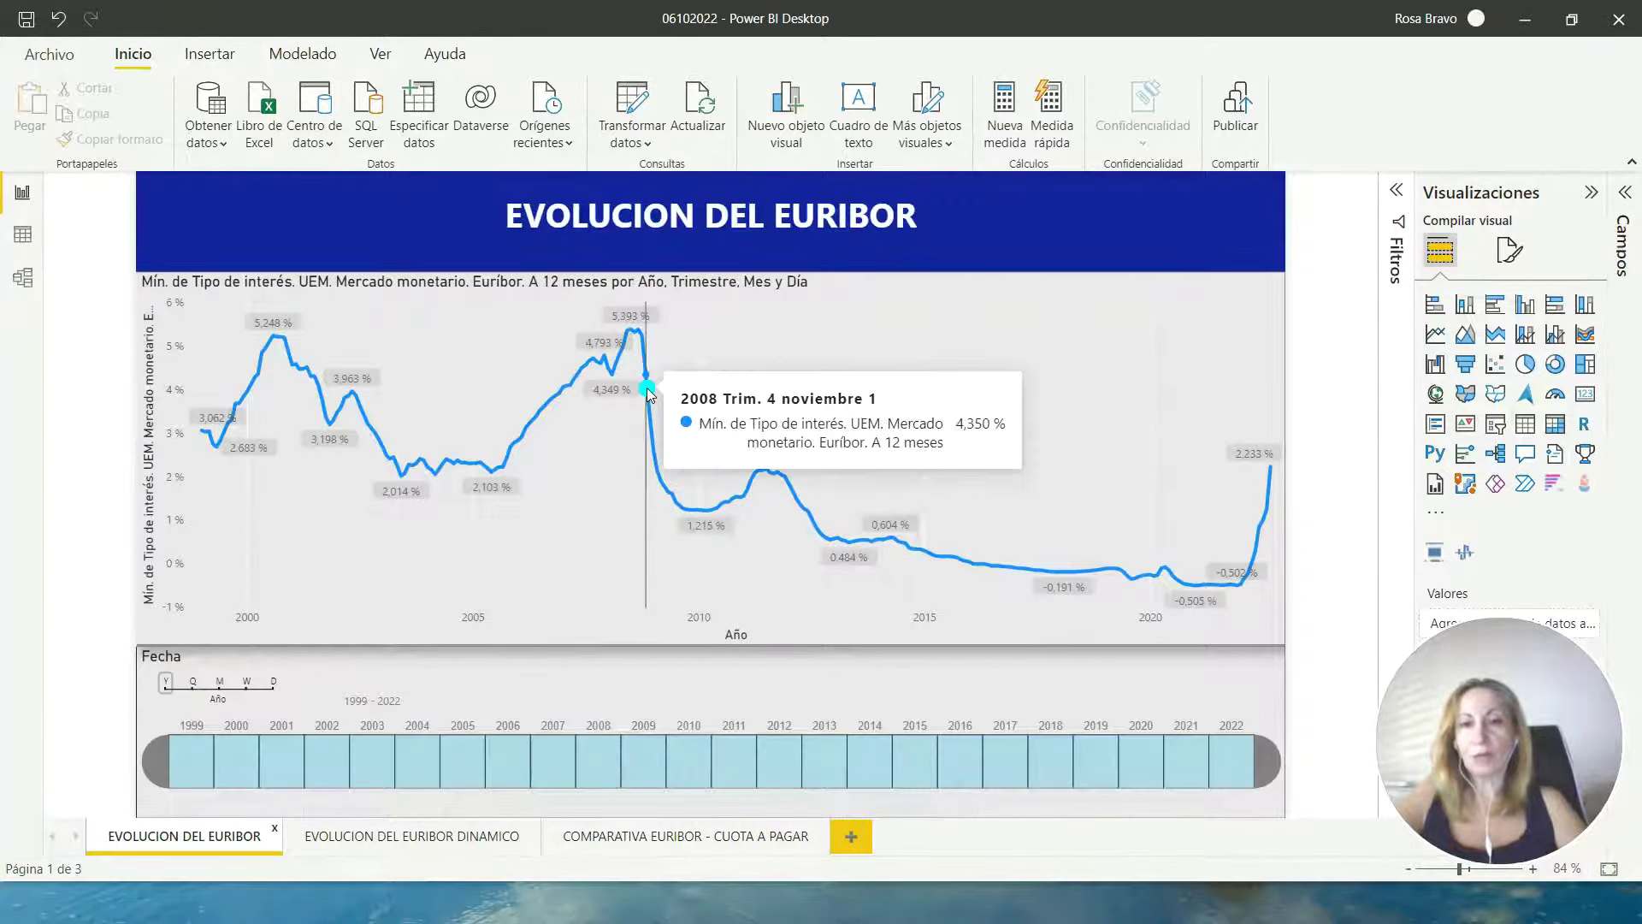
# - Switch to the Edge browser window and run the Bing search for "EURIBOR QUE ES" again
pyautogui.hotkey('alt', 'Tab')
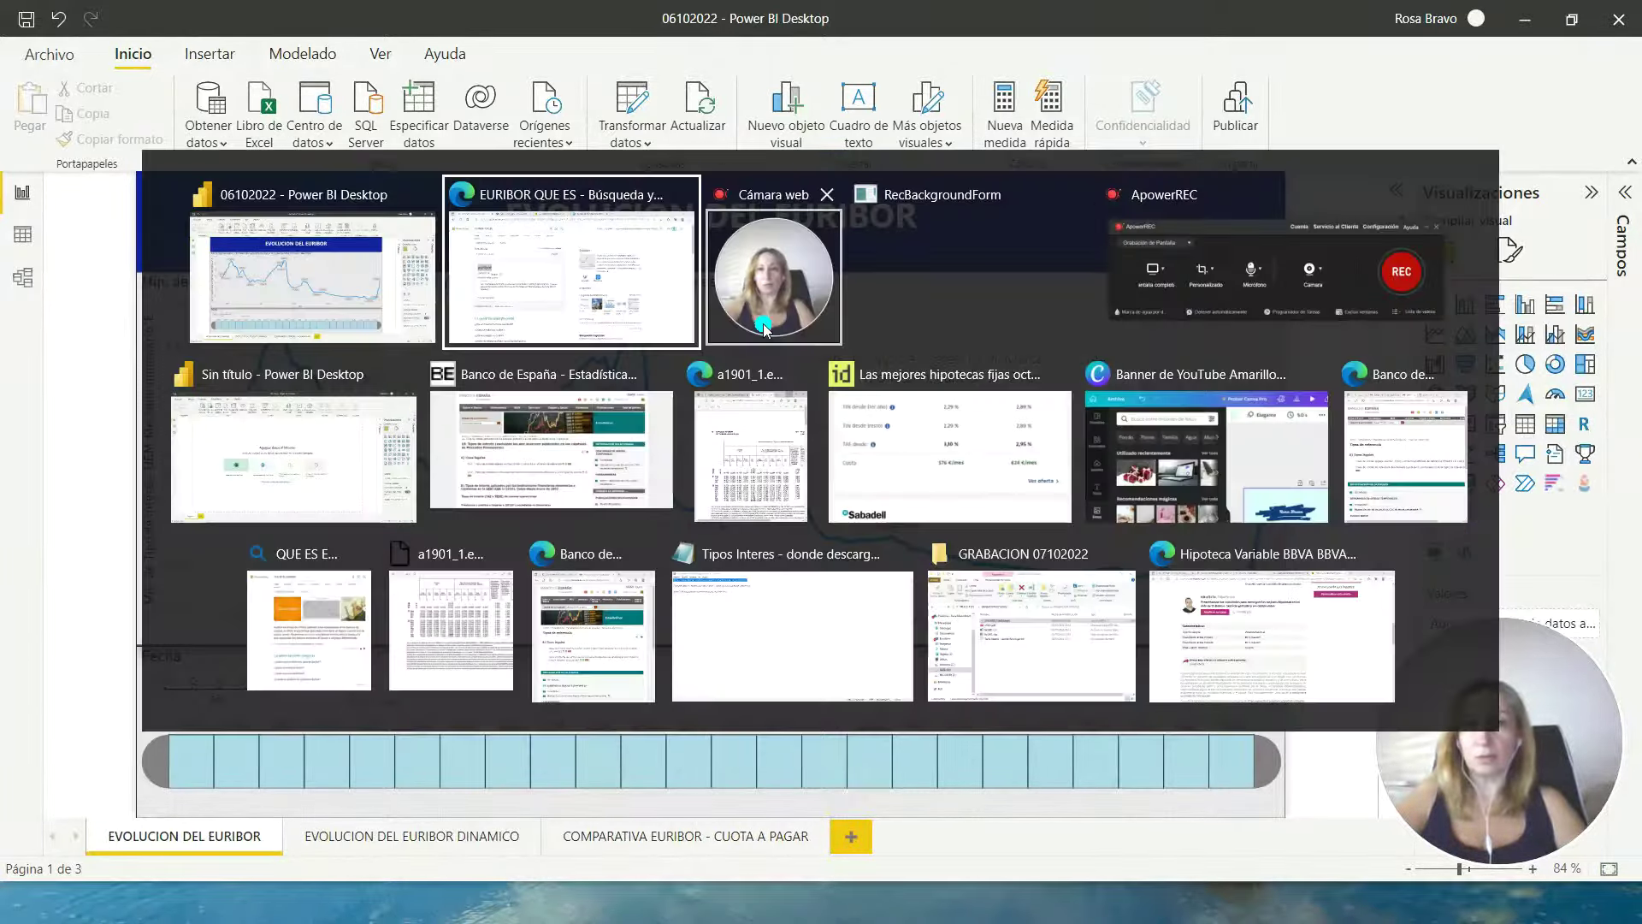
pyautogui.click(317, 107)
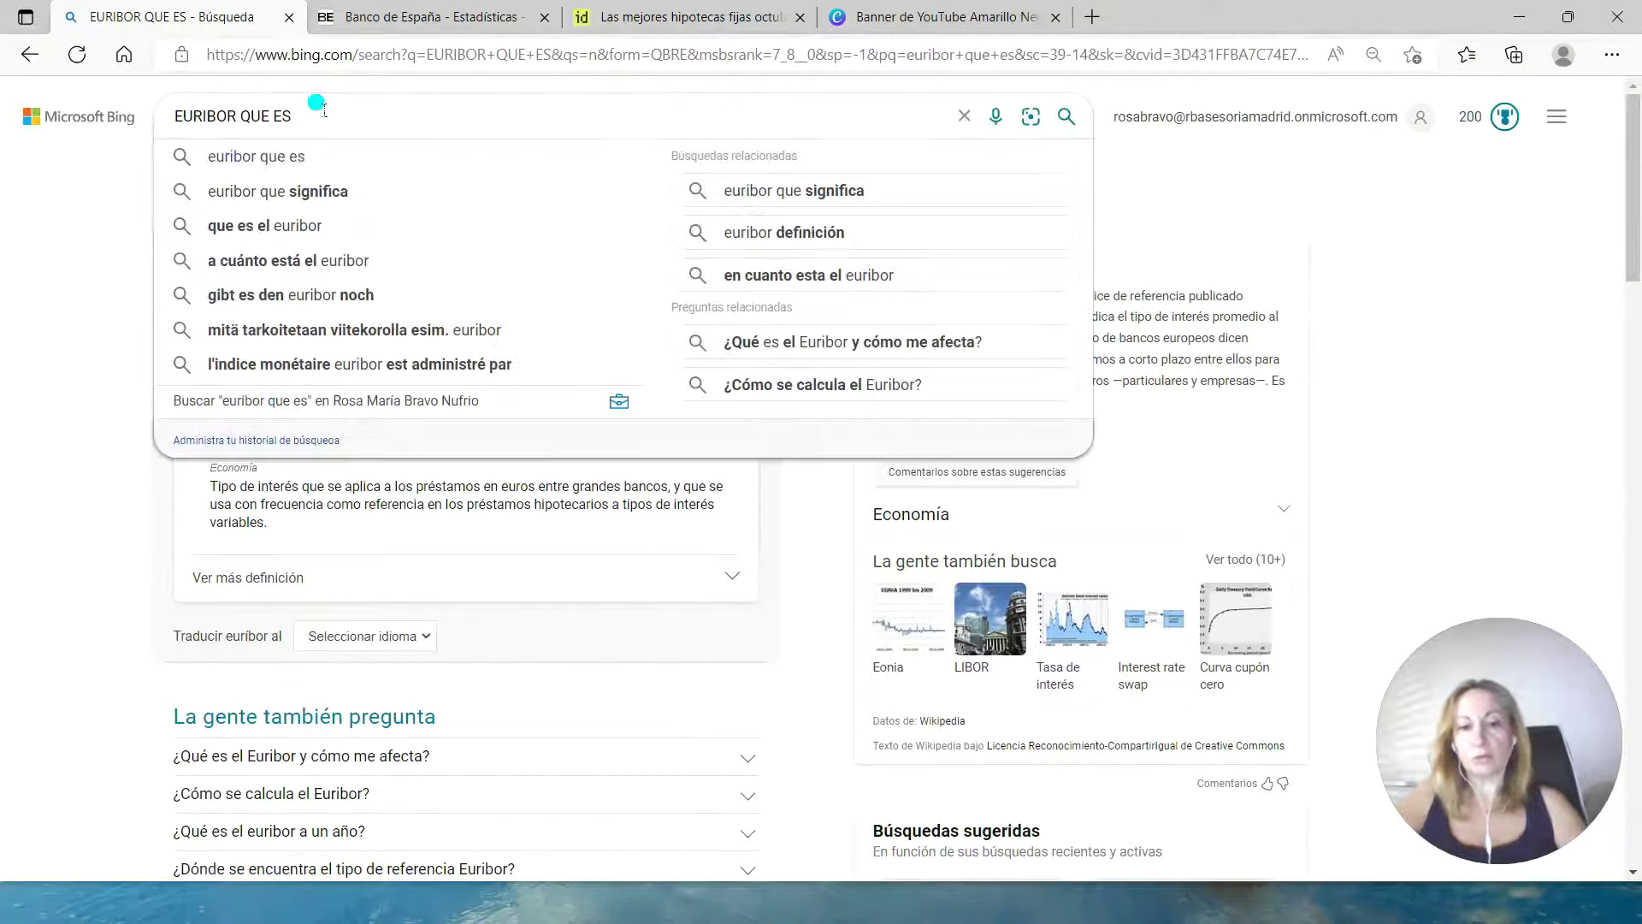
pyautogui.press('Return')
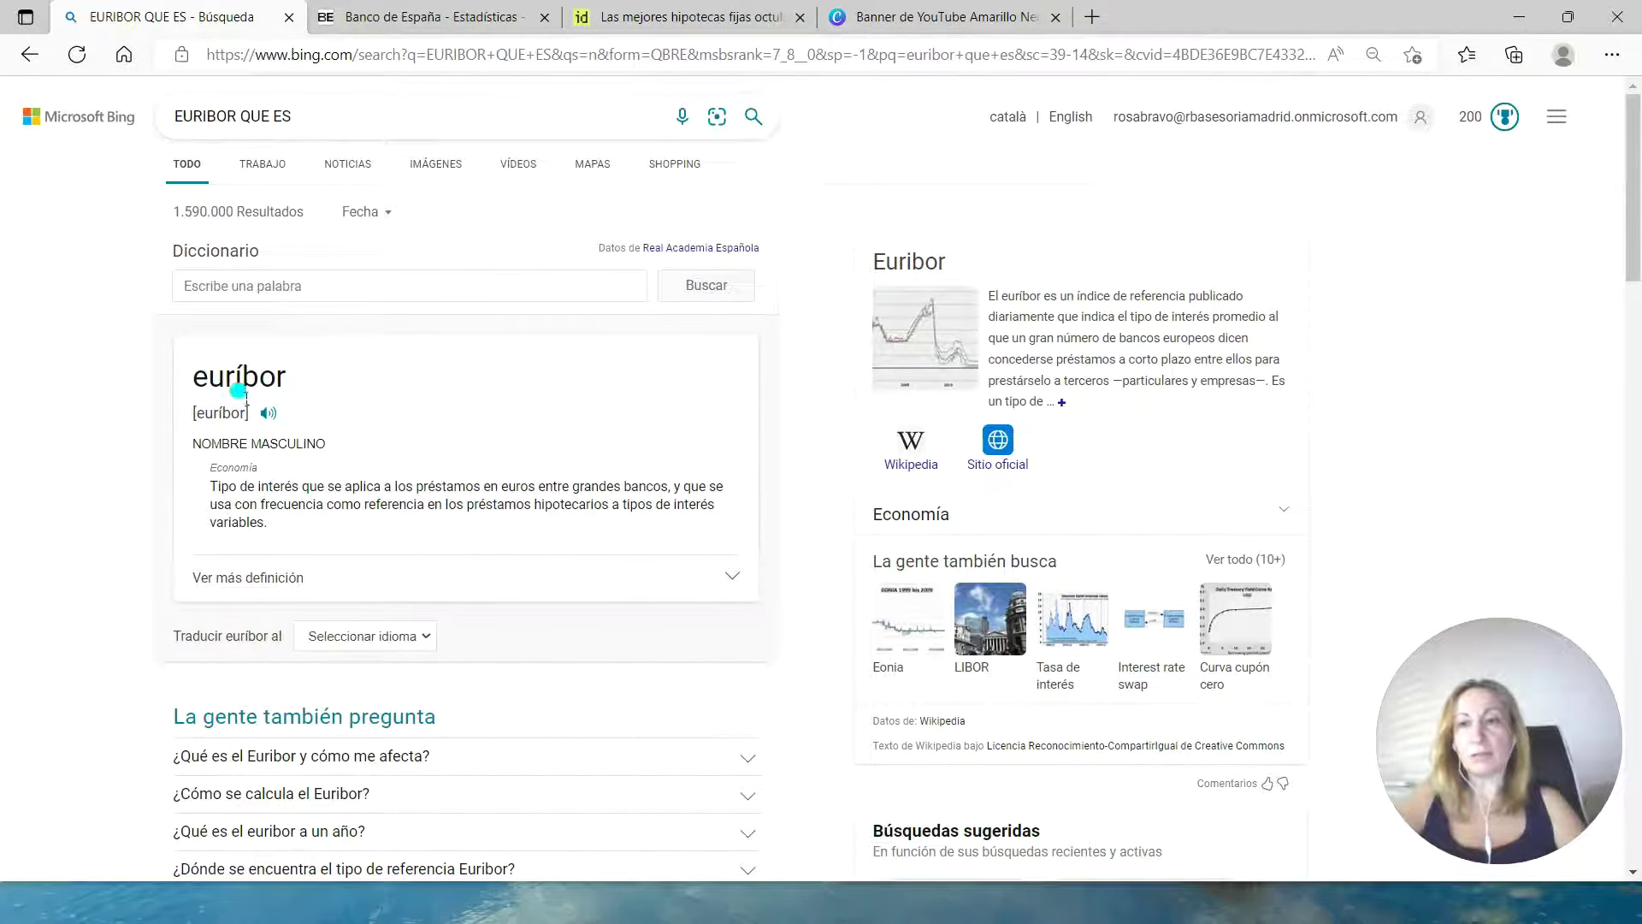
# - Highlight the dictionary definition of euríbor, including the part about its use as reference for variable-rate mortgage loans
pyautogui.moveTo(221, 491); pyautogui.dragTo(669, 500)
pyautogui.click(697, 492)
pyautogui.click(245, 507)
pyautogui.moveTo(210, 504); pyautogui.dragTo(383, 538)
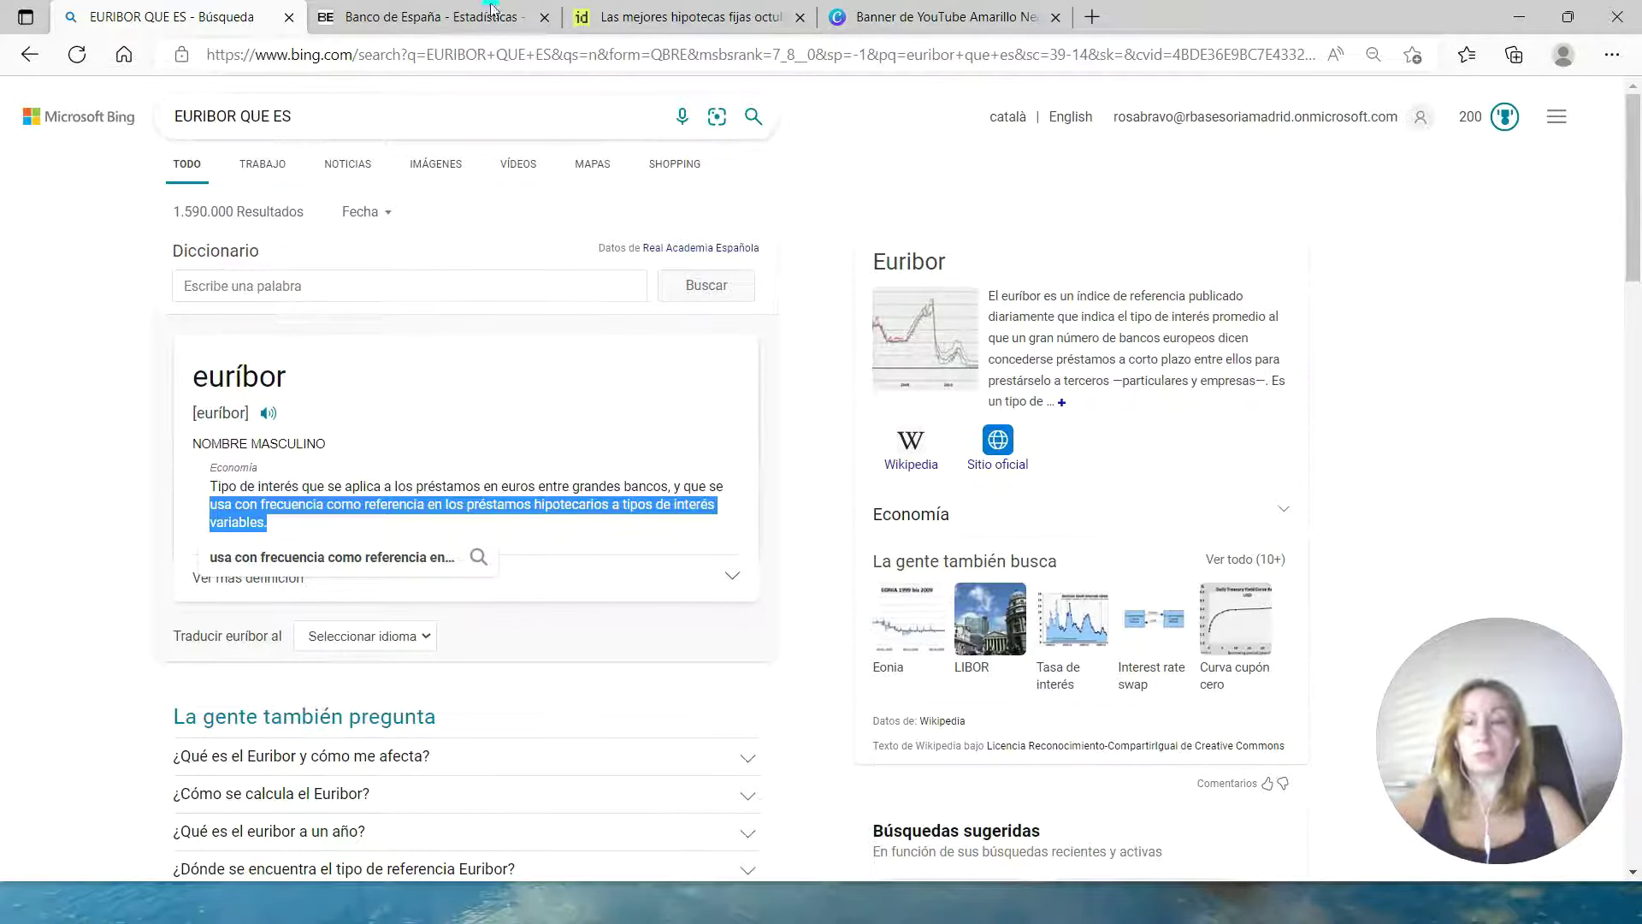
# - Open Google in a new browser tab and search for "BANCO DE ESPAÑA ESTADISTICAS TIPOS DE INTERES"
pyautogui.click(1092, 17)
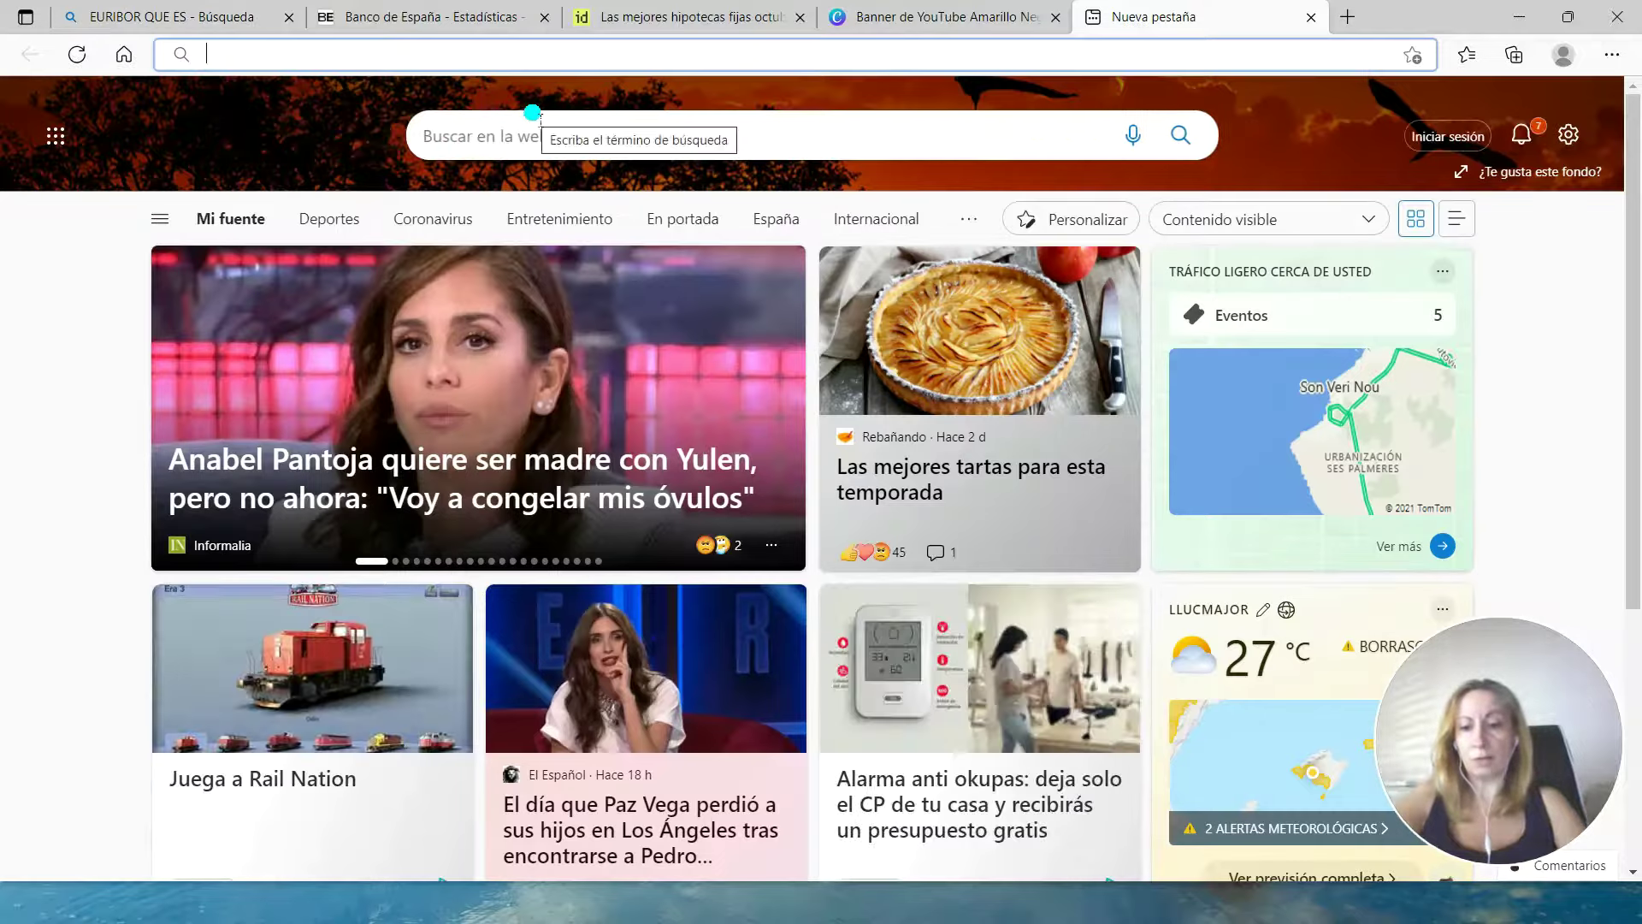
pyautogui.write('GOOGLE.')
pyautogui.press('Return')
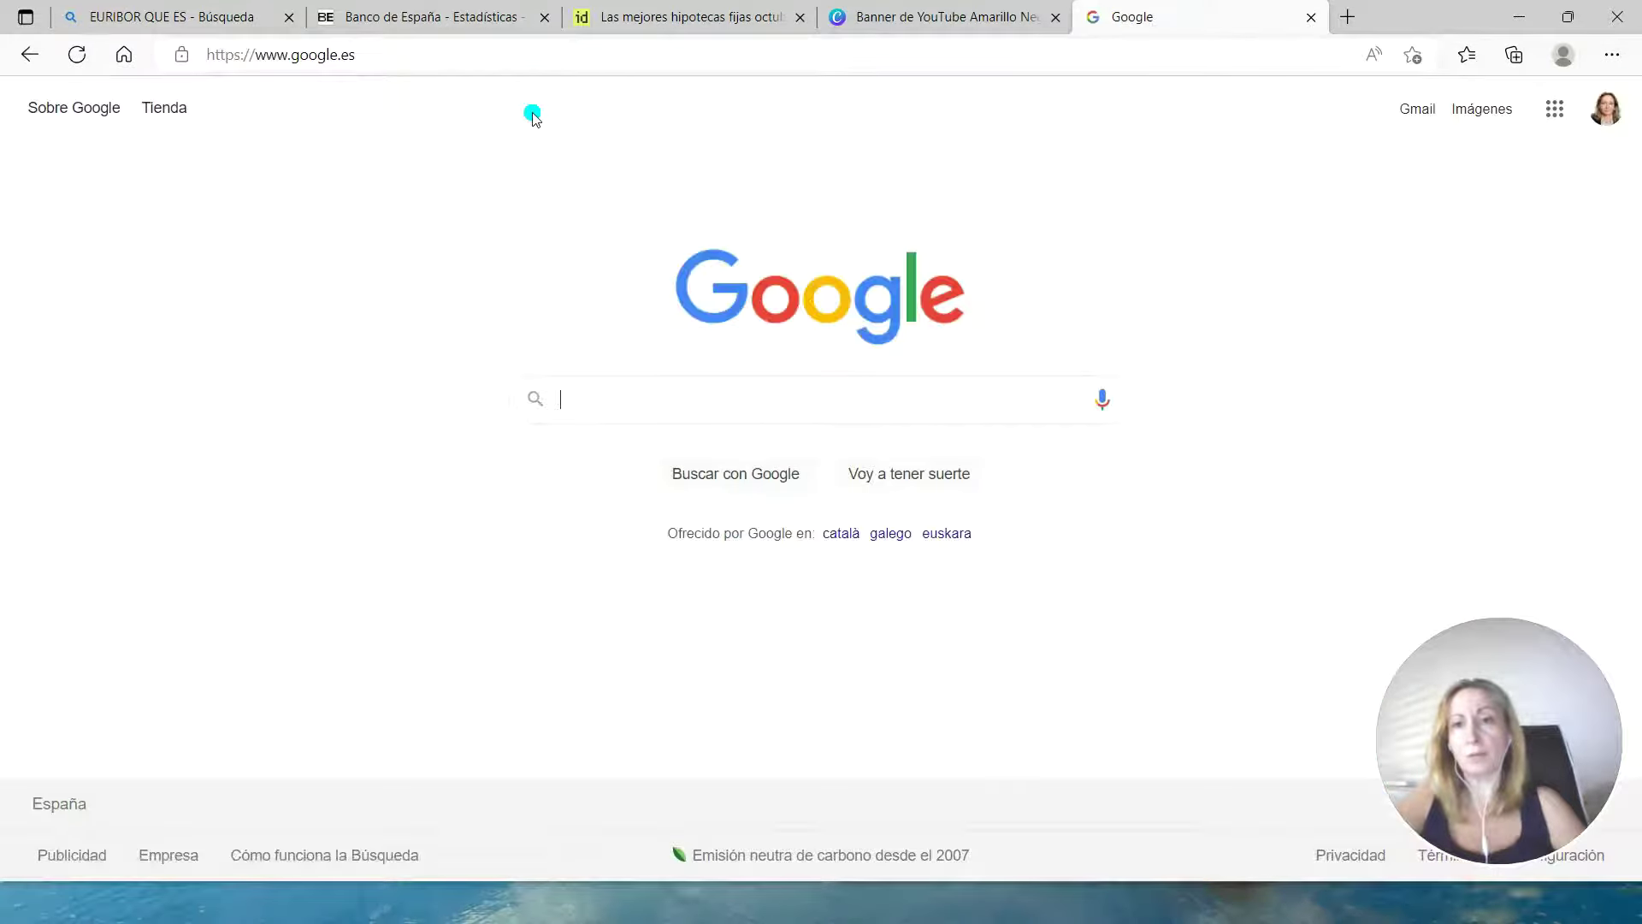
pyautogui.write('BANCO DE S')
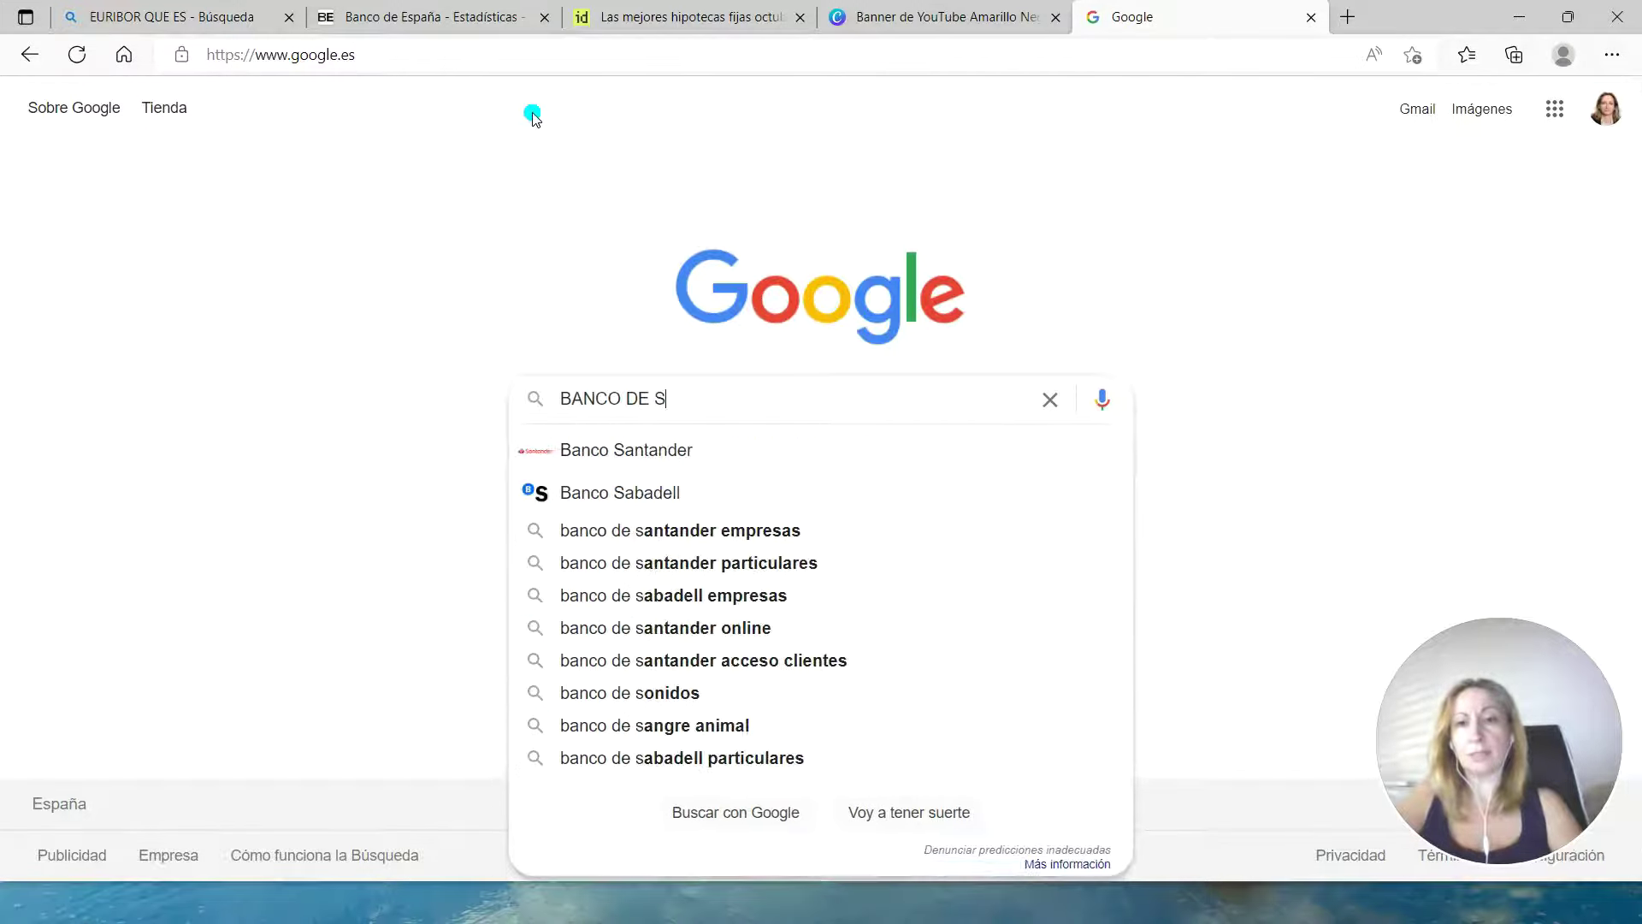
pyautogui.press('BackSpace')
pyautogui.write('ESPAÑA ')
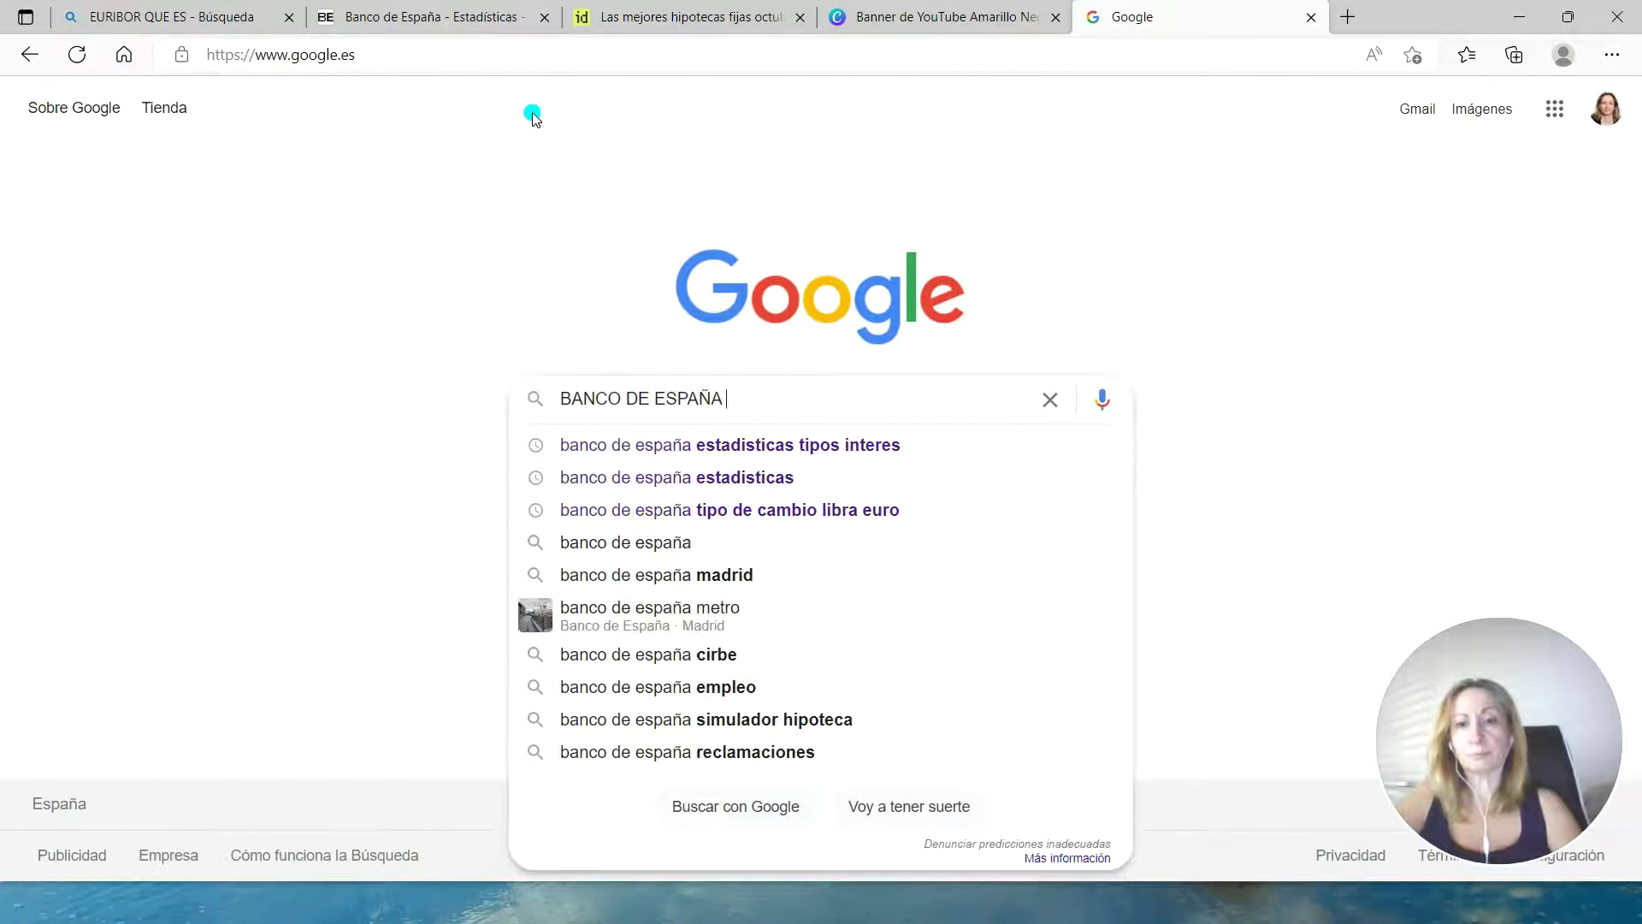
pyautogui.write('ESTADISTICAS')
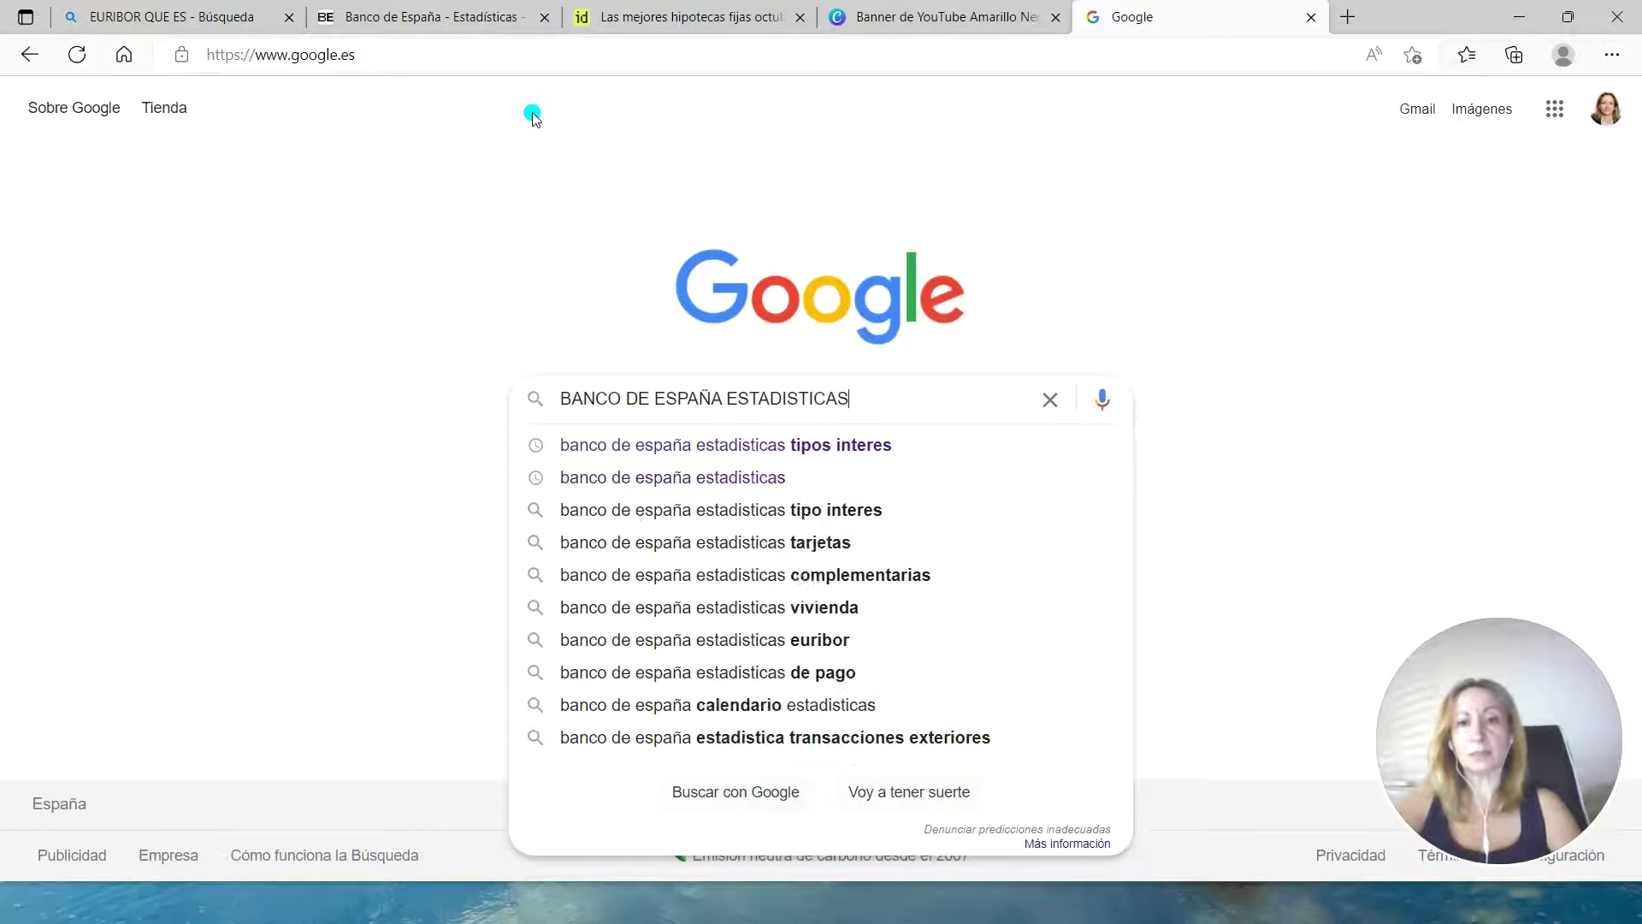
pyautogui.write(' TIPOS DE INTERES')
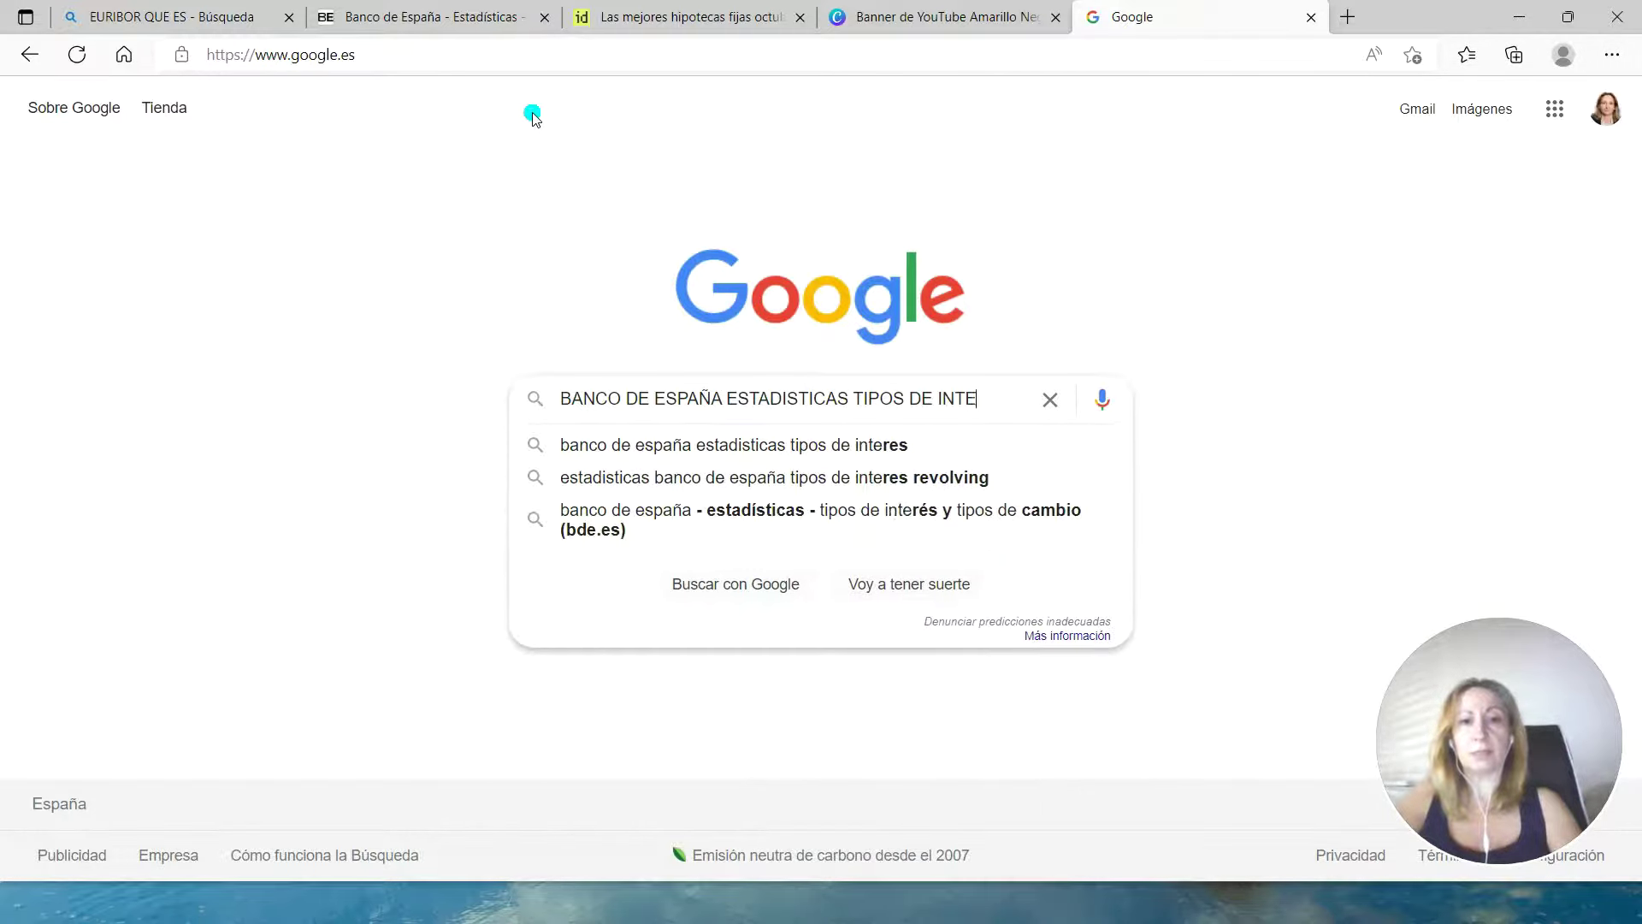
pyautogui.press('Return')
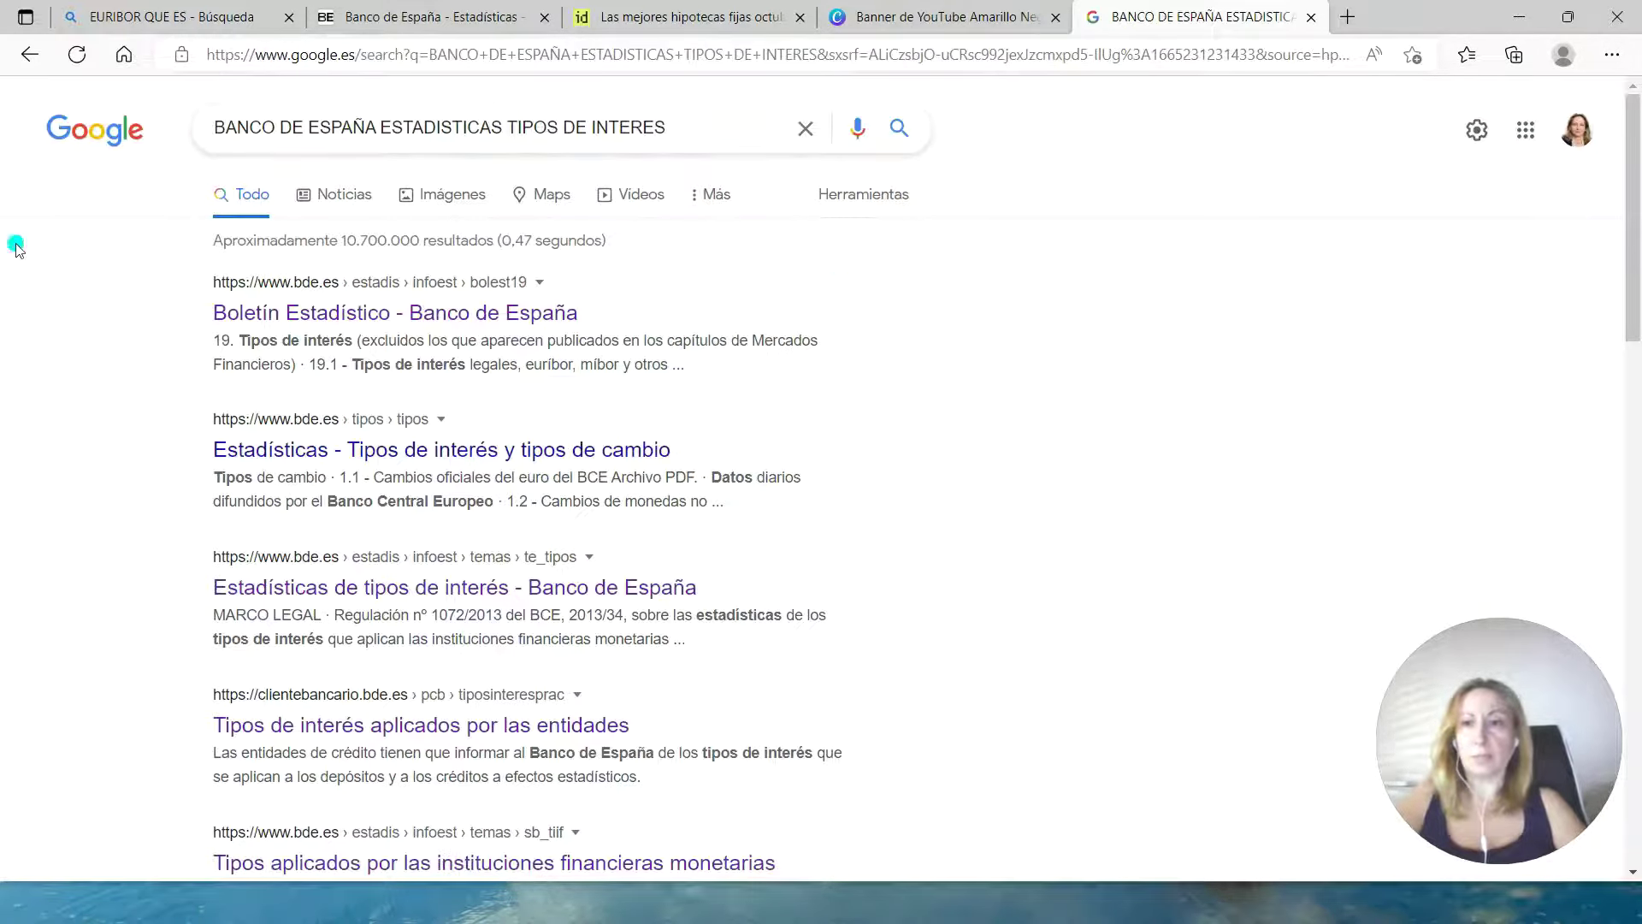
# - Open the Banco de España Boletín Estadístico result and its PDF for table 19.1 on legal interest rates, euríbor and míbor
pyautogui.click(366, 313)
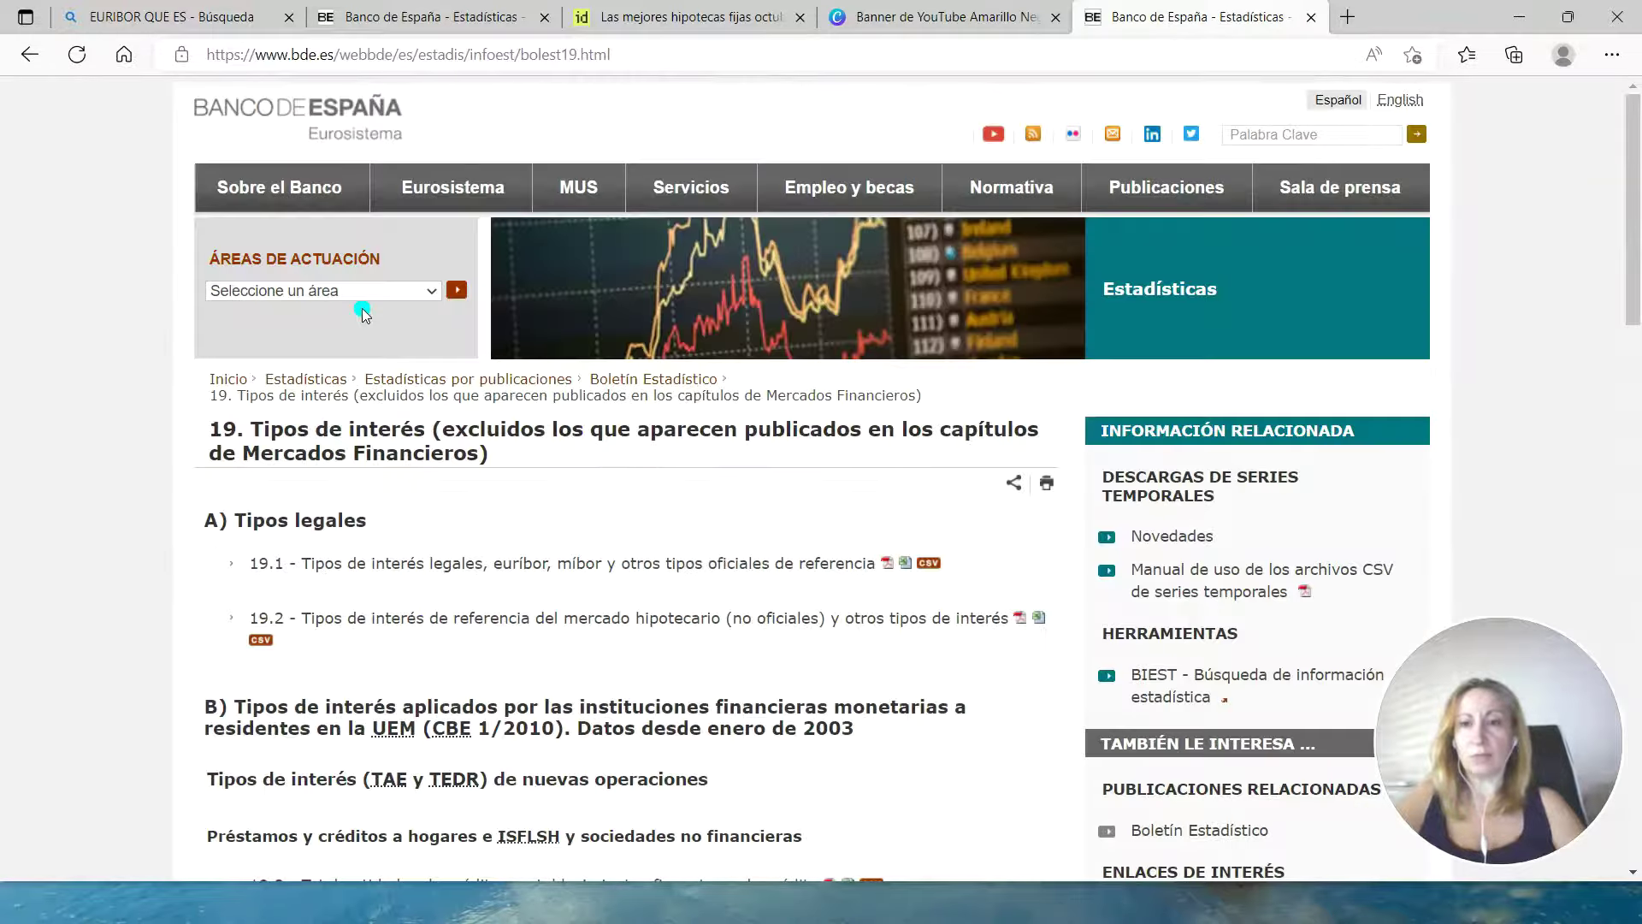
pyautogui.scroll(-7, 371, 425)
pyautogui.scroll(-10, 371, 425)
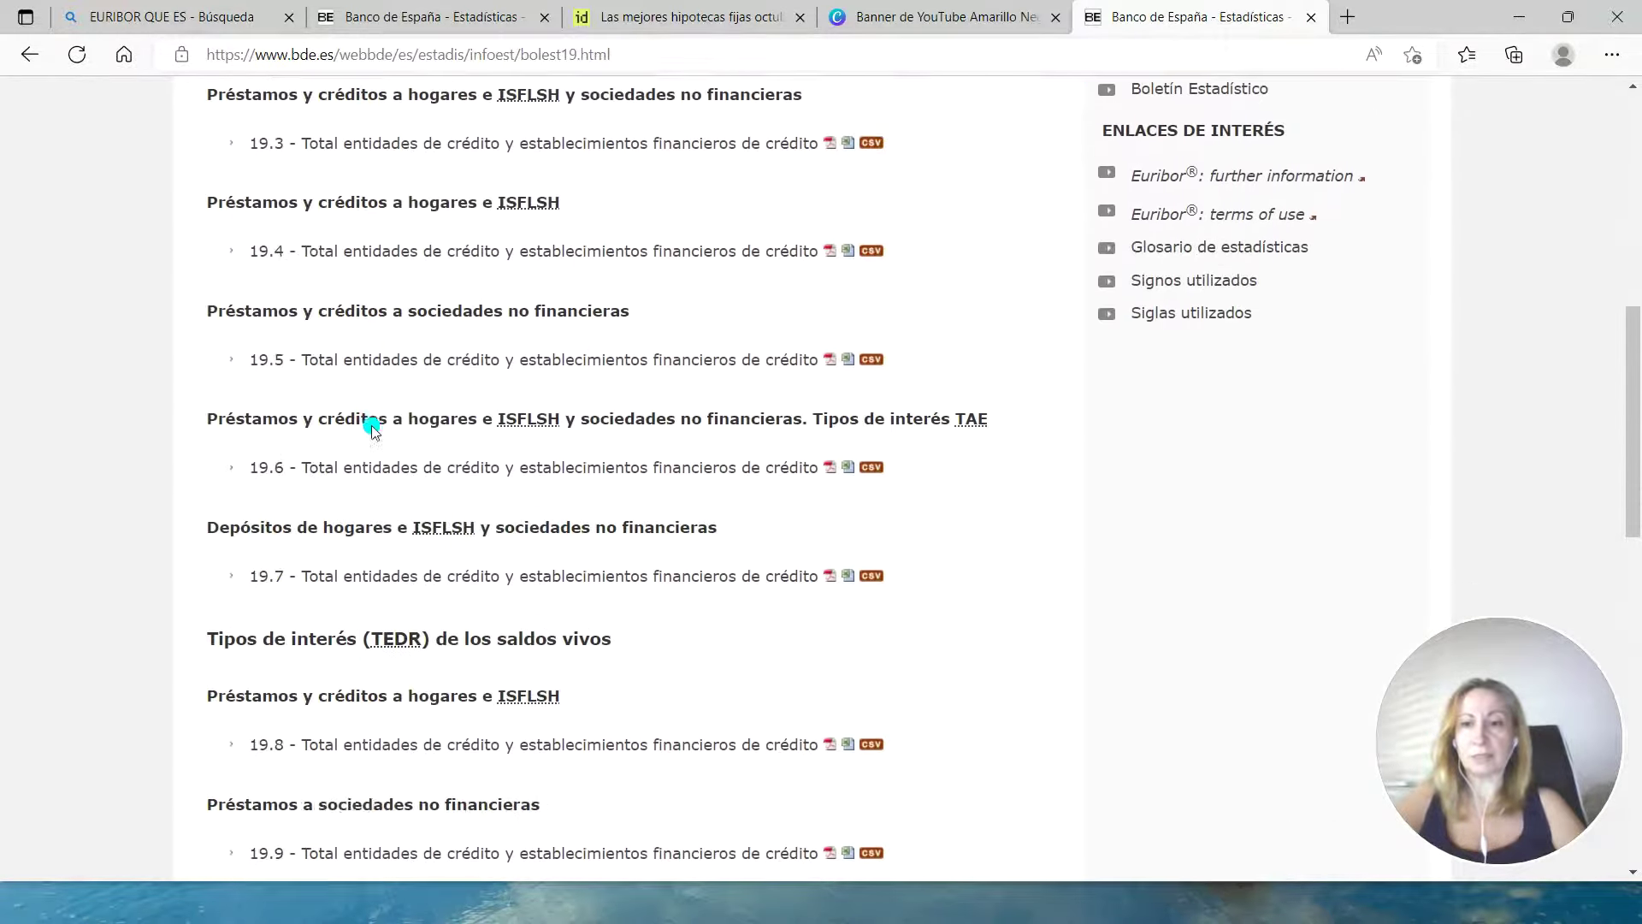
pyautogui.scroll(17, 371, 425)
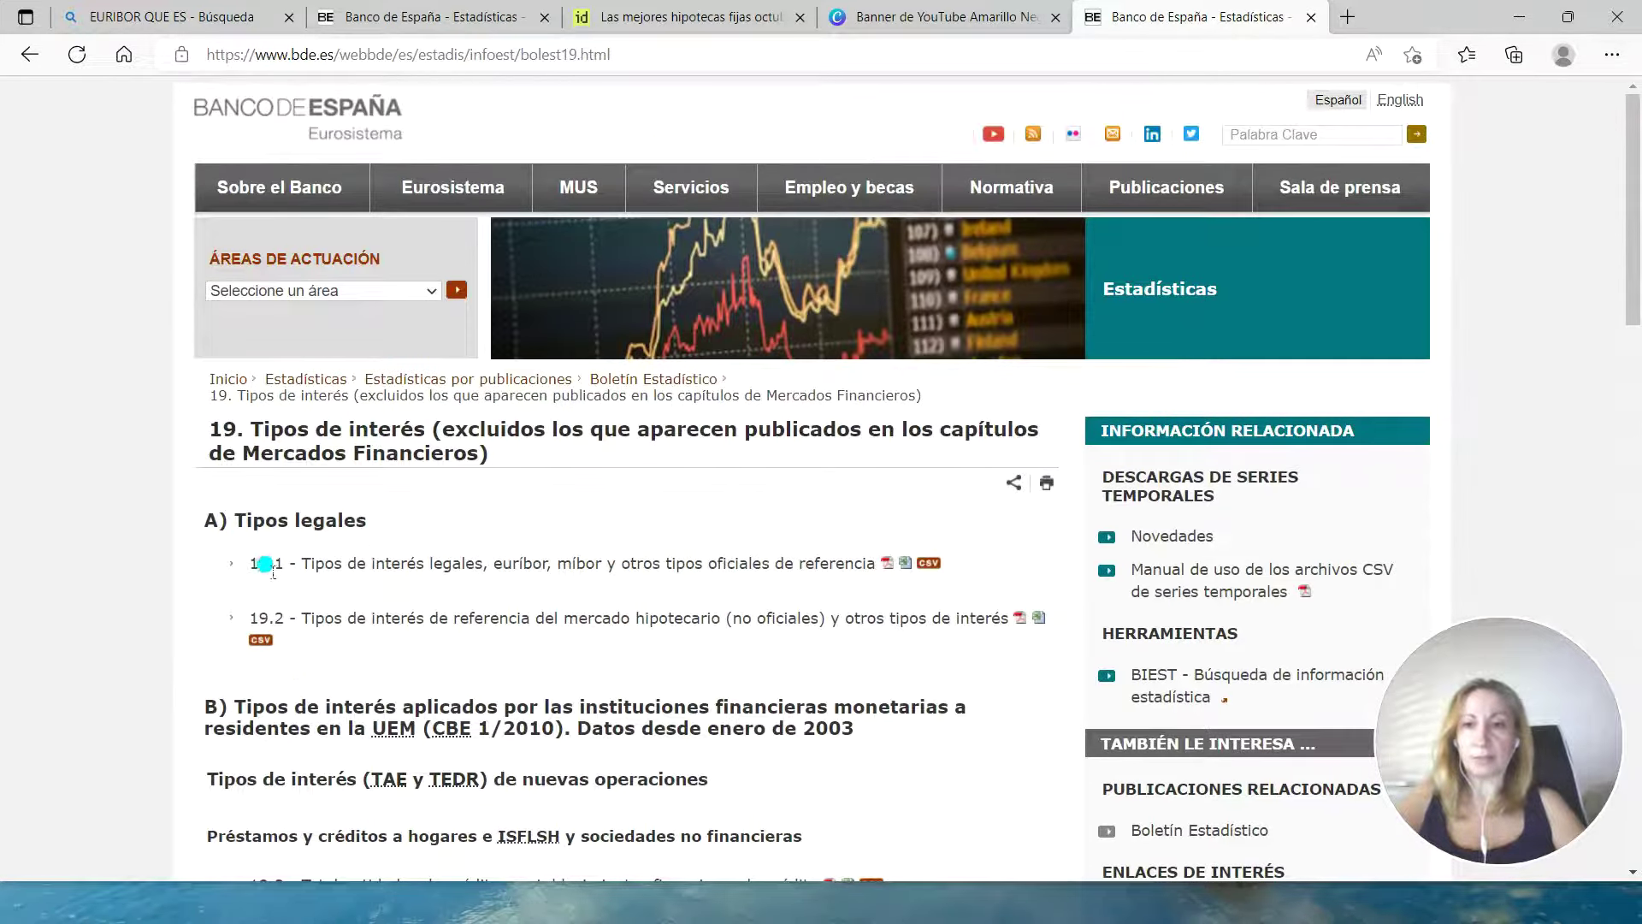
pyautogui.moveTo(262, 569); pyautogui.dragTo(880, 569)
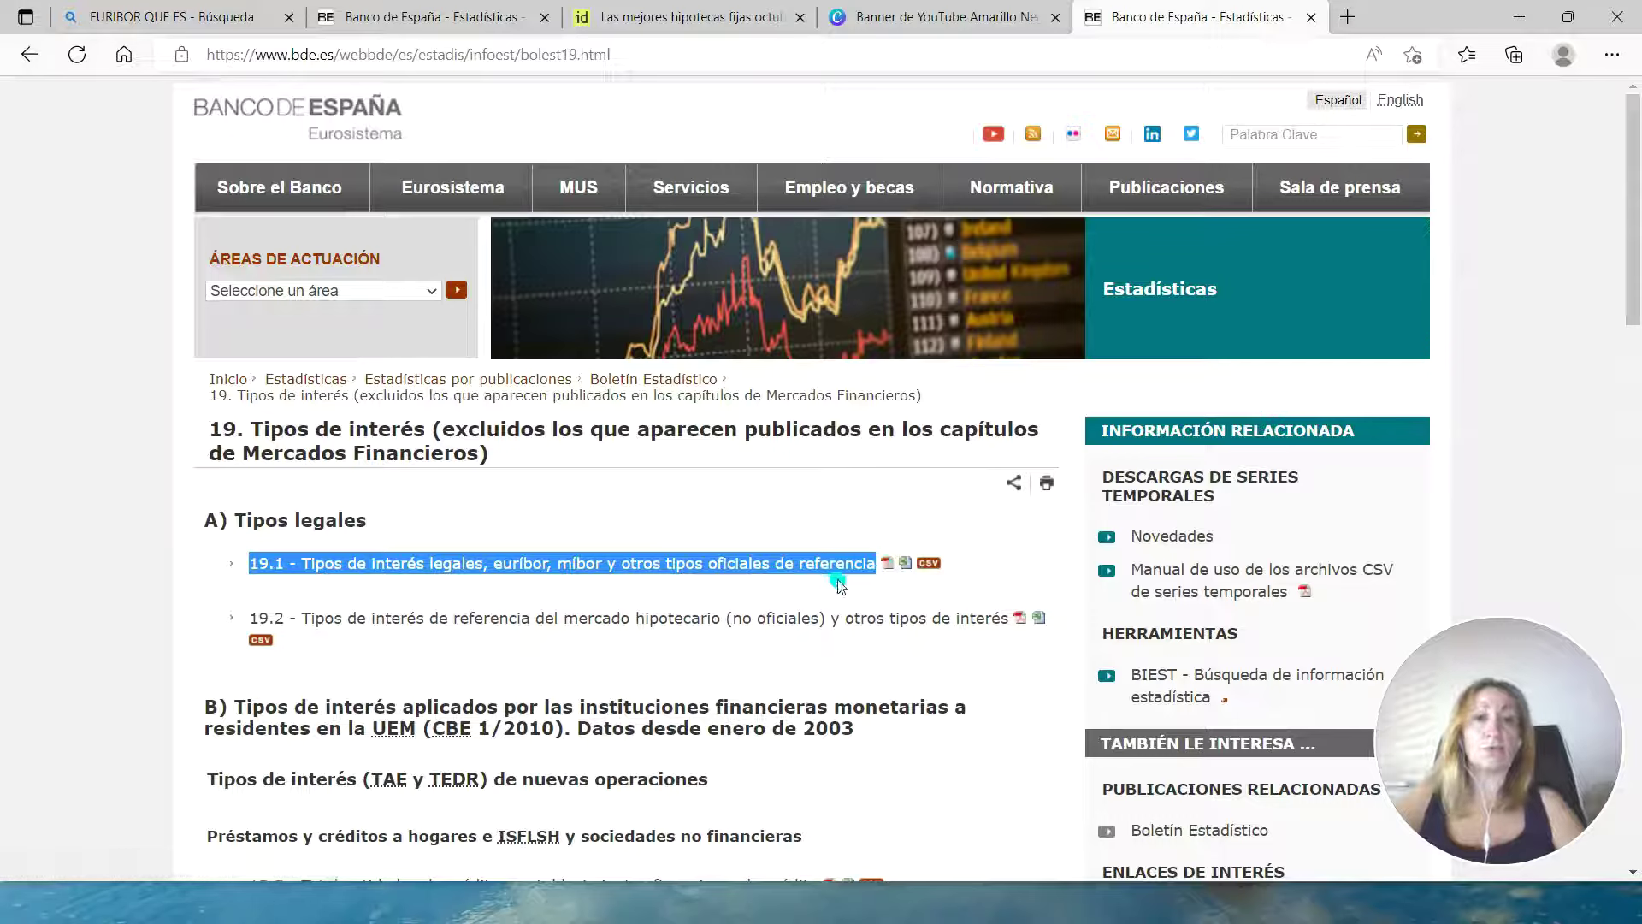
pyautogui.click(887, 566)
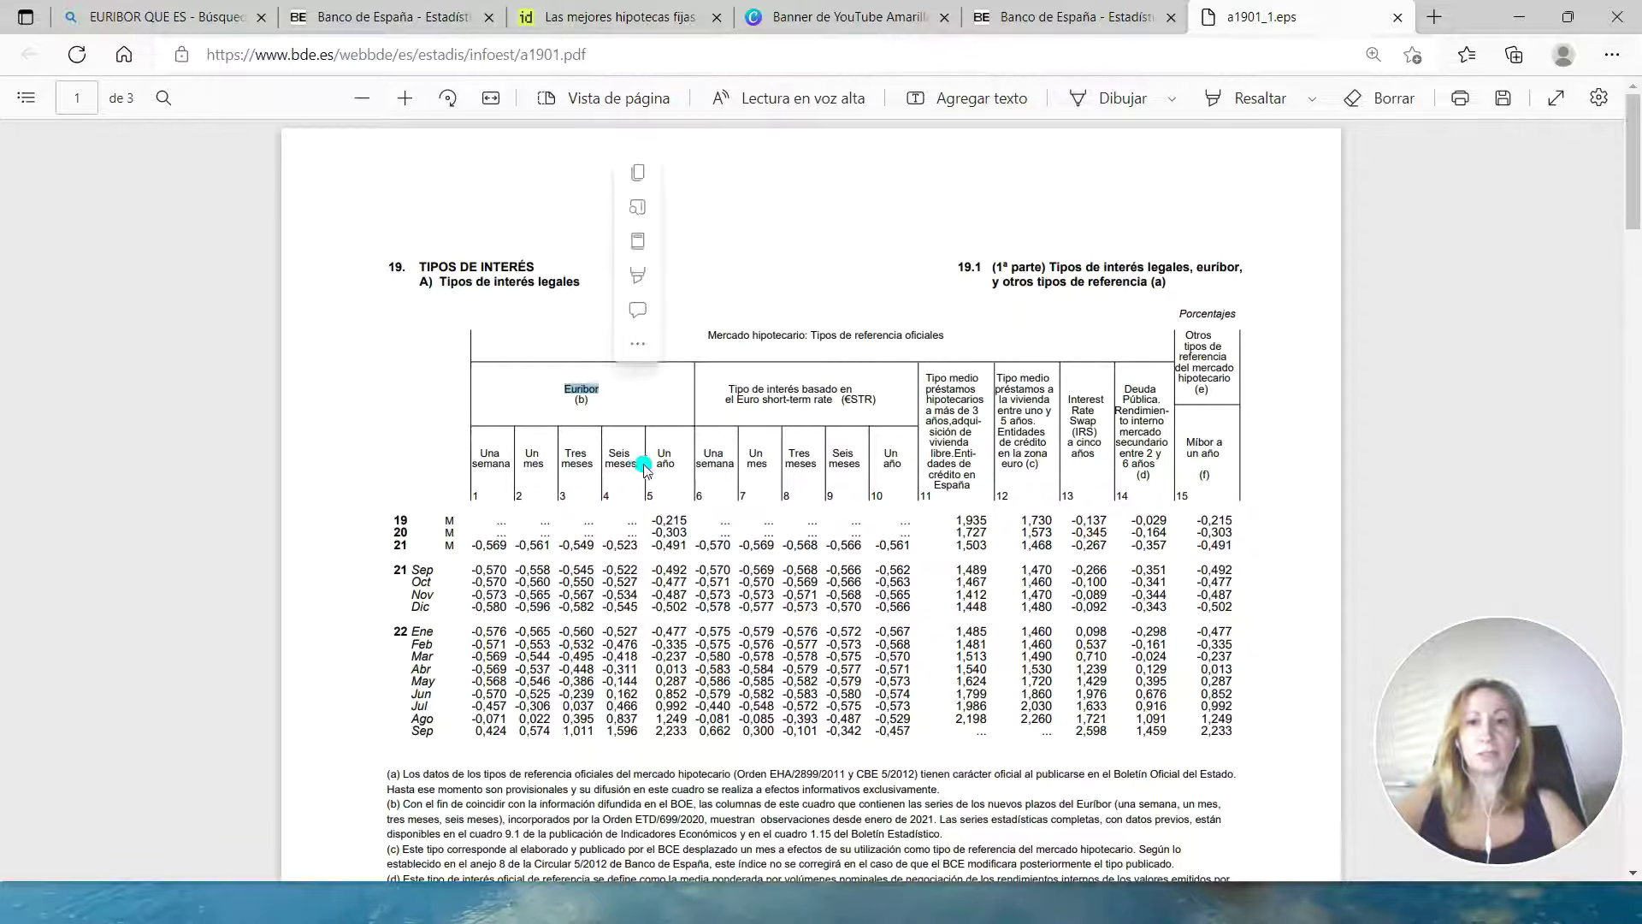
# - Highlight the Euro short-term rate heading and the one-year Euribor column heading in the table 19.1 PDF
pyautogui.click(787, 402)
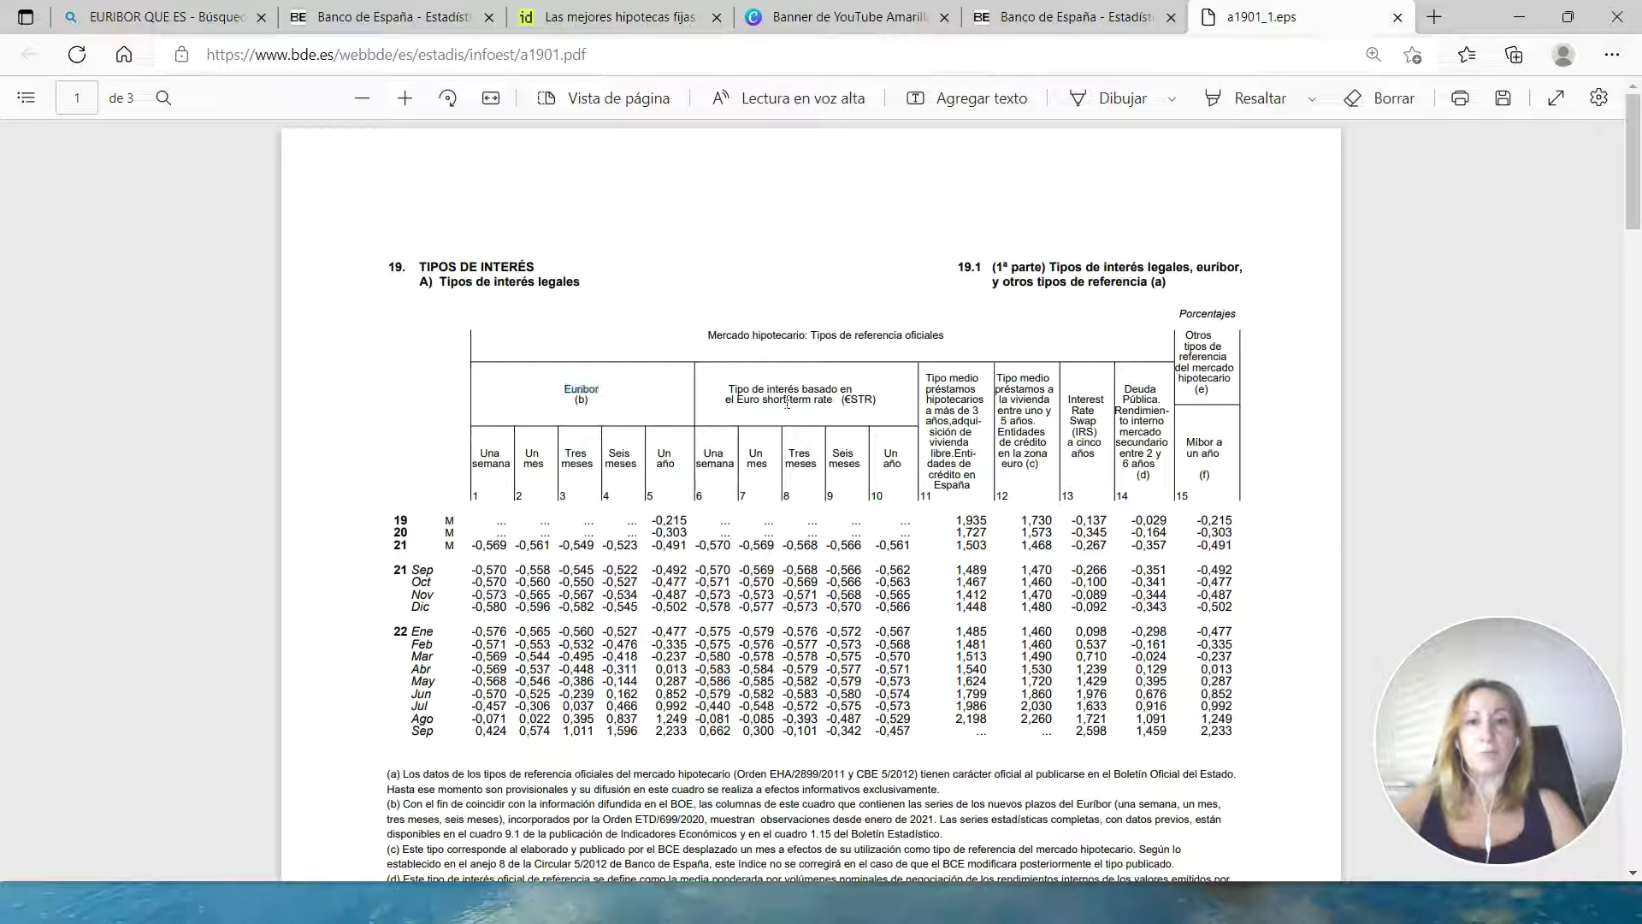
pyautogui.moveTo(731, 389); pyautogui.dragTo(780, 411)
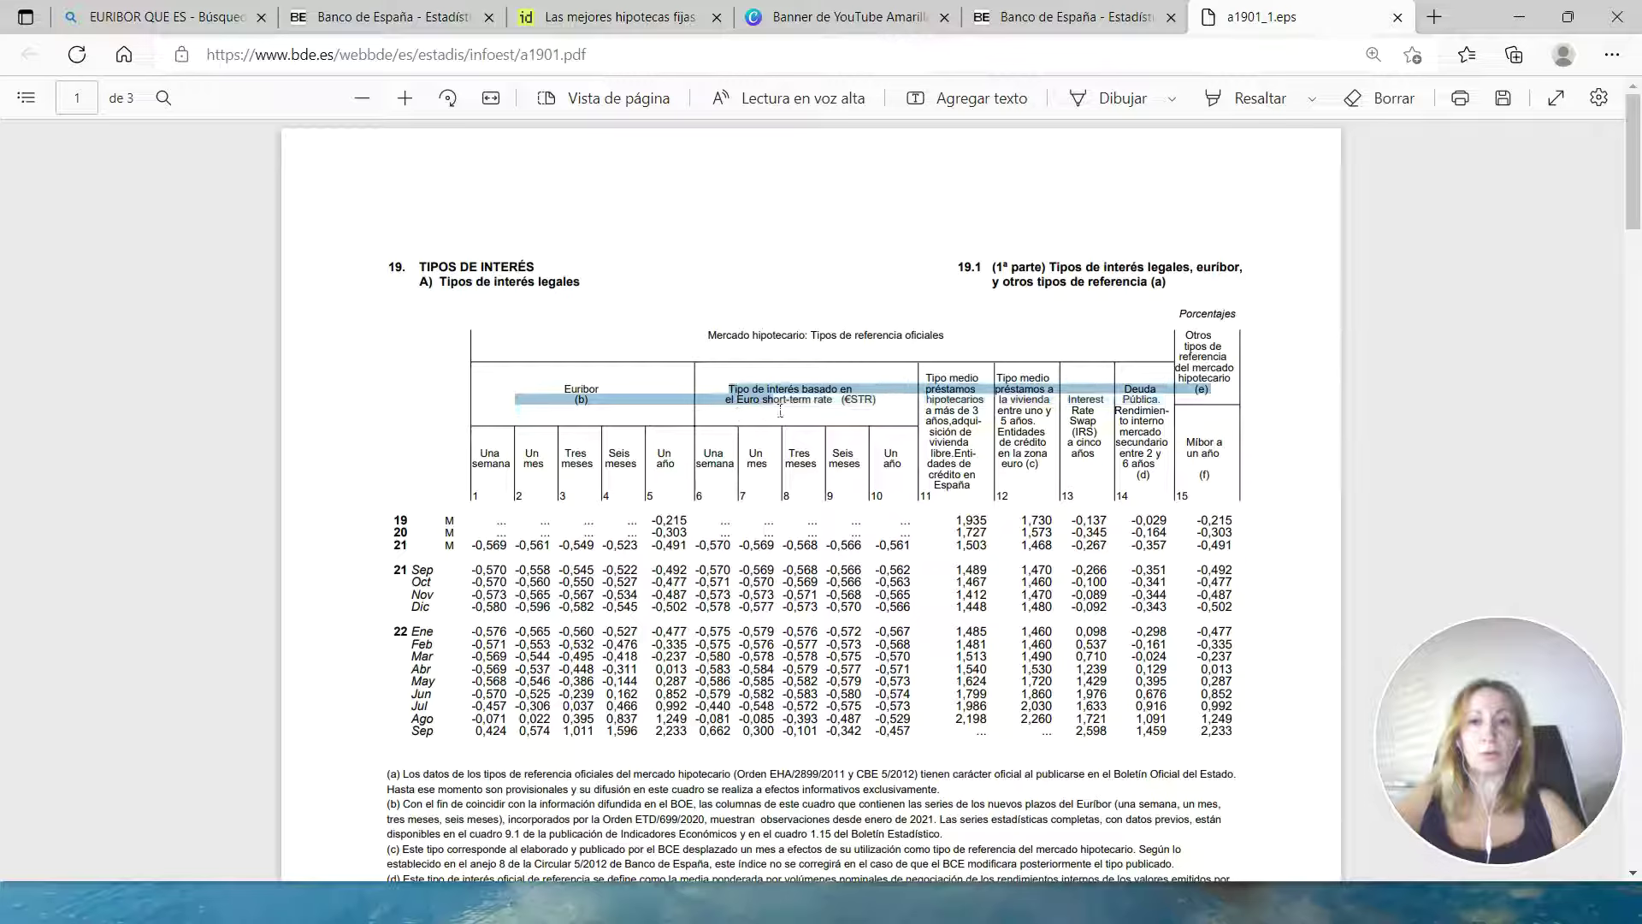
pyautogui.click(838, 410)
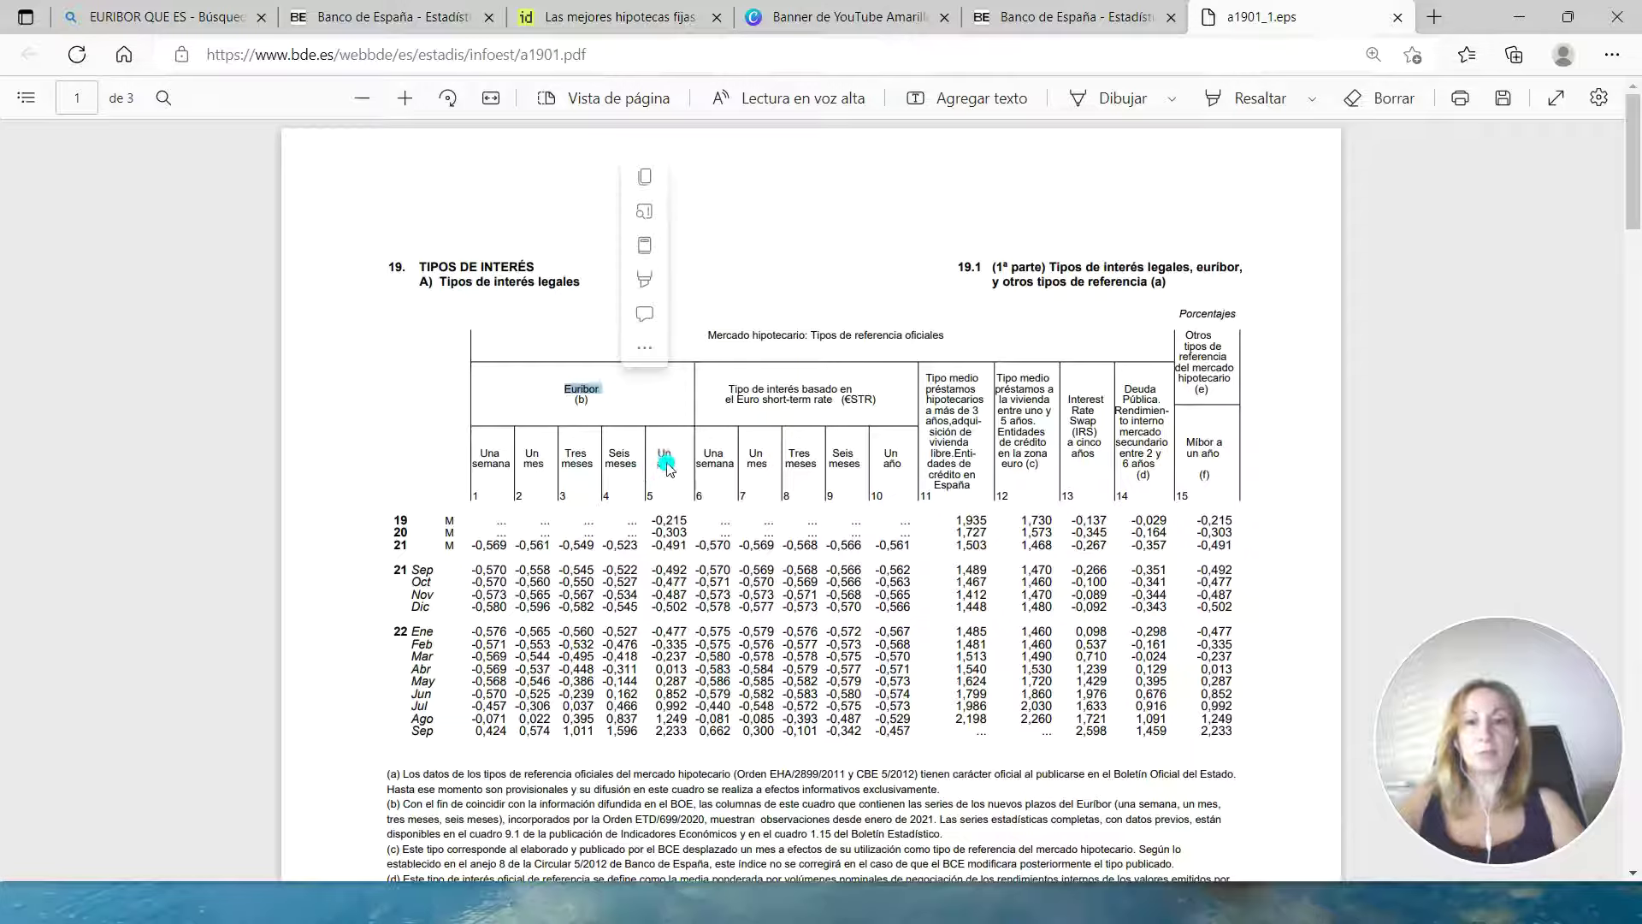
pyautogui.moveTo(653, 459); pyautogui.dragTo(694, 441)
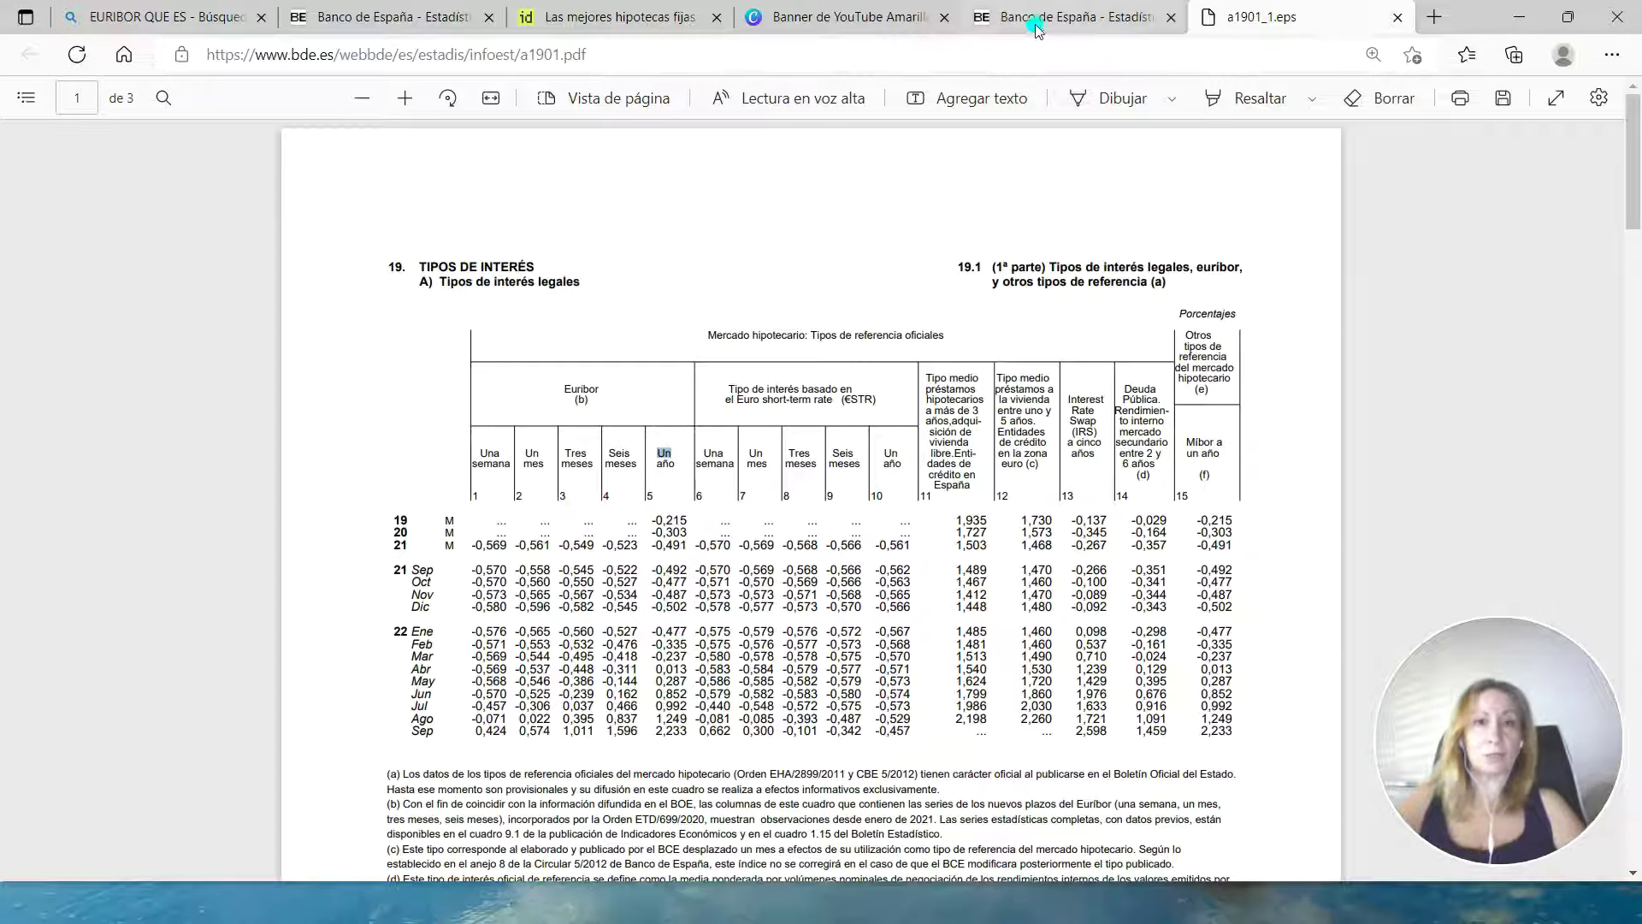
# - Search in a new tab for "EXPANSION EVOLUCION EURIBOR" and open Expansión's "Euribor: Valor Actual Hoy y Evolución Histórica" page down to its rate tables
pyautogui.click(1436, 21)
pyautogui.write('E')
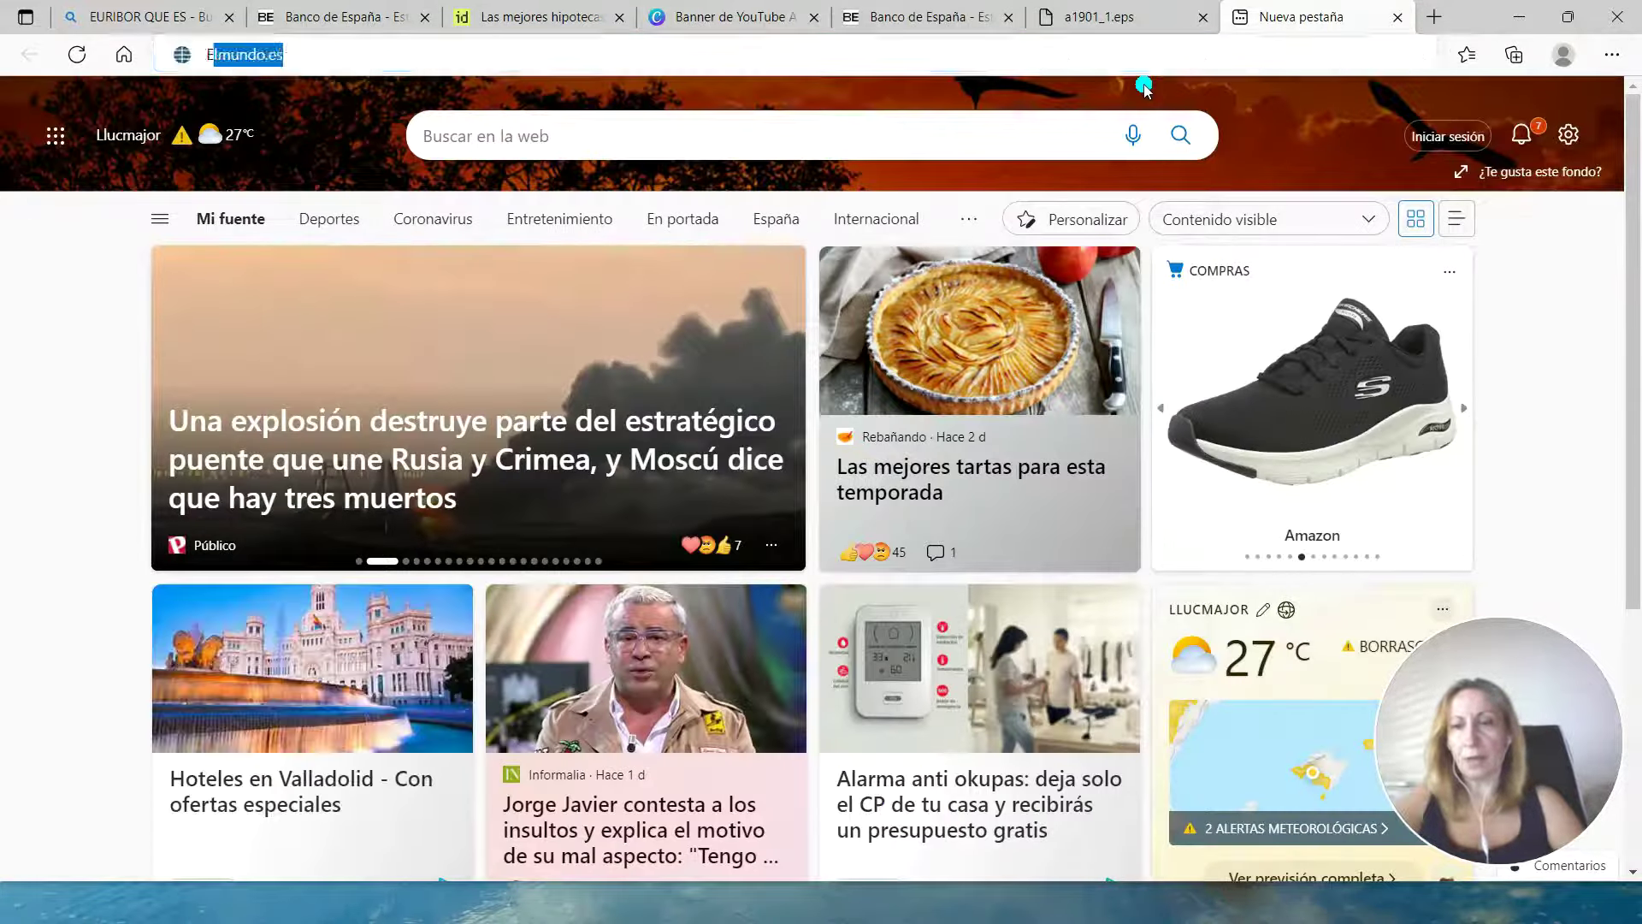
pyautogui.write('XPANSION ')
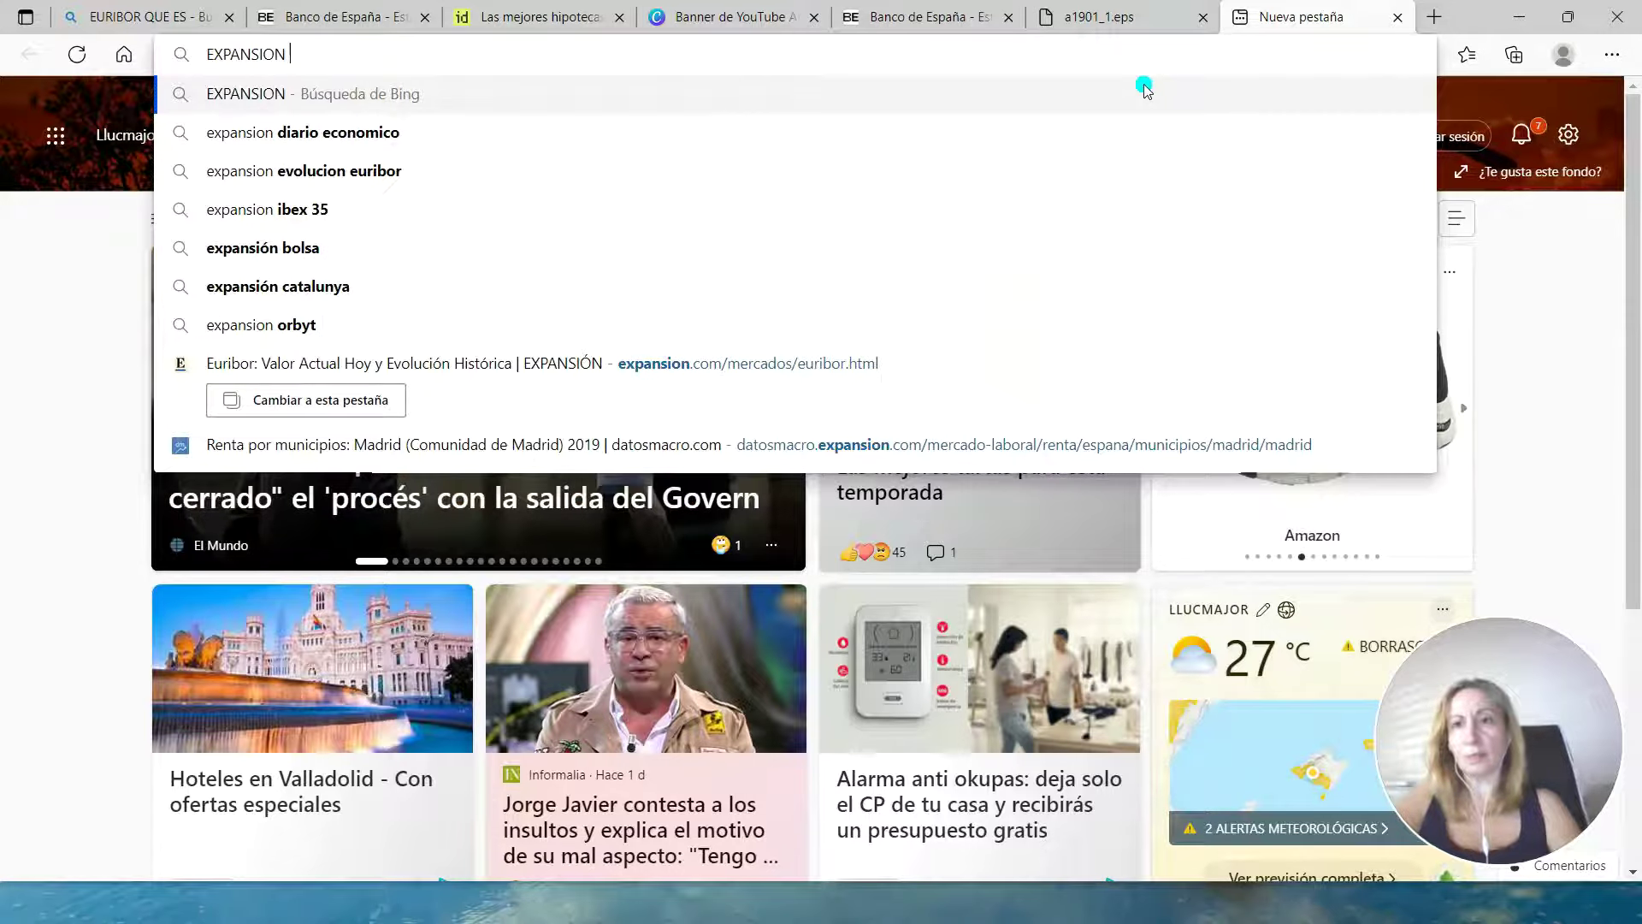
pyautogui.write('EVOLUCION EURIBO')
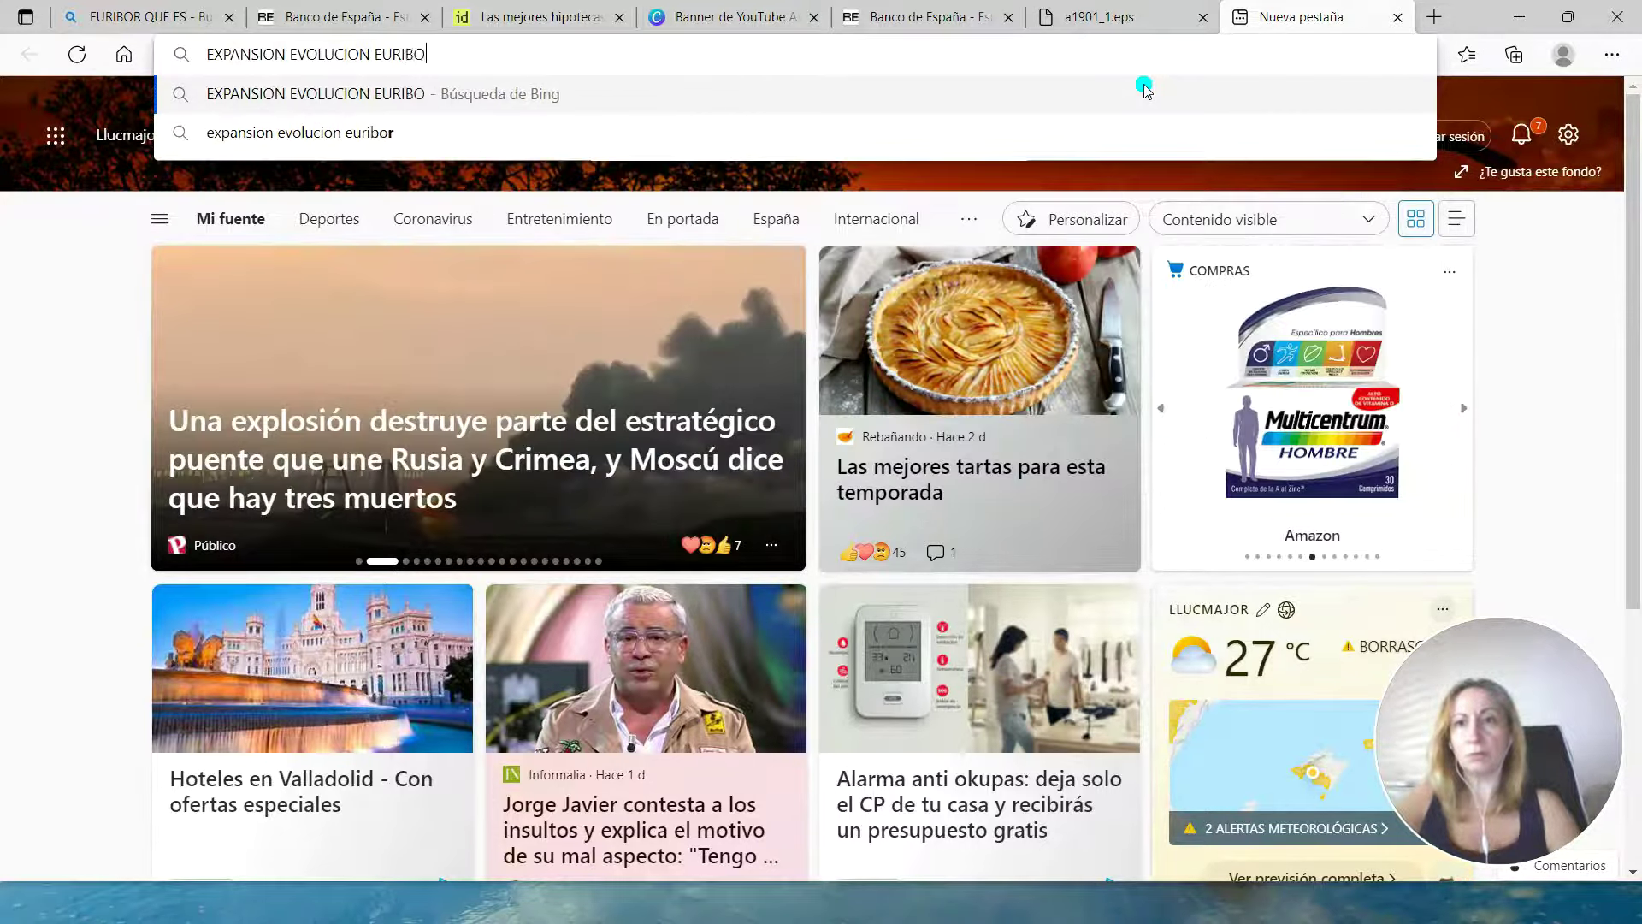
pyautogui.write('R')
pyautogui.press('Return')
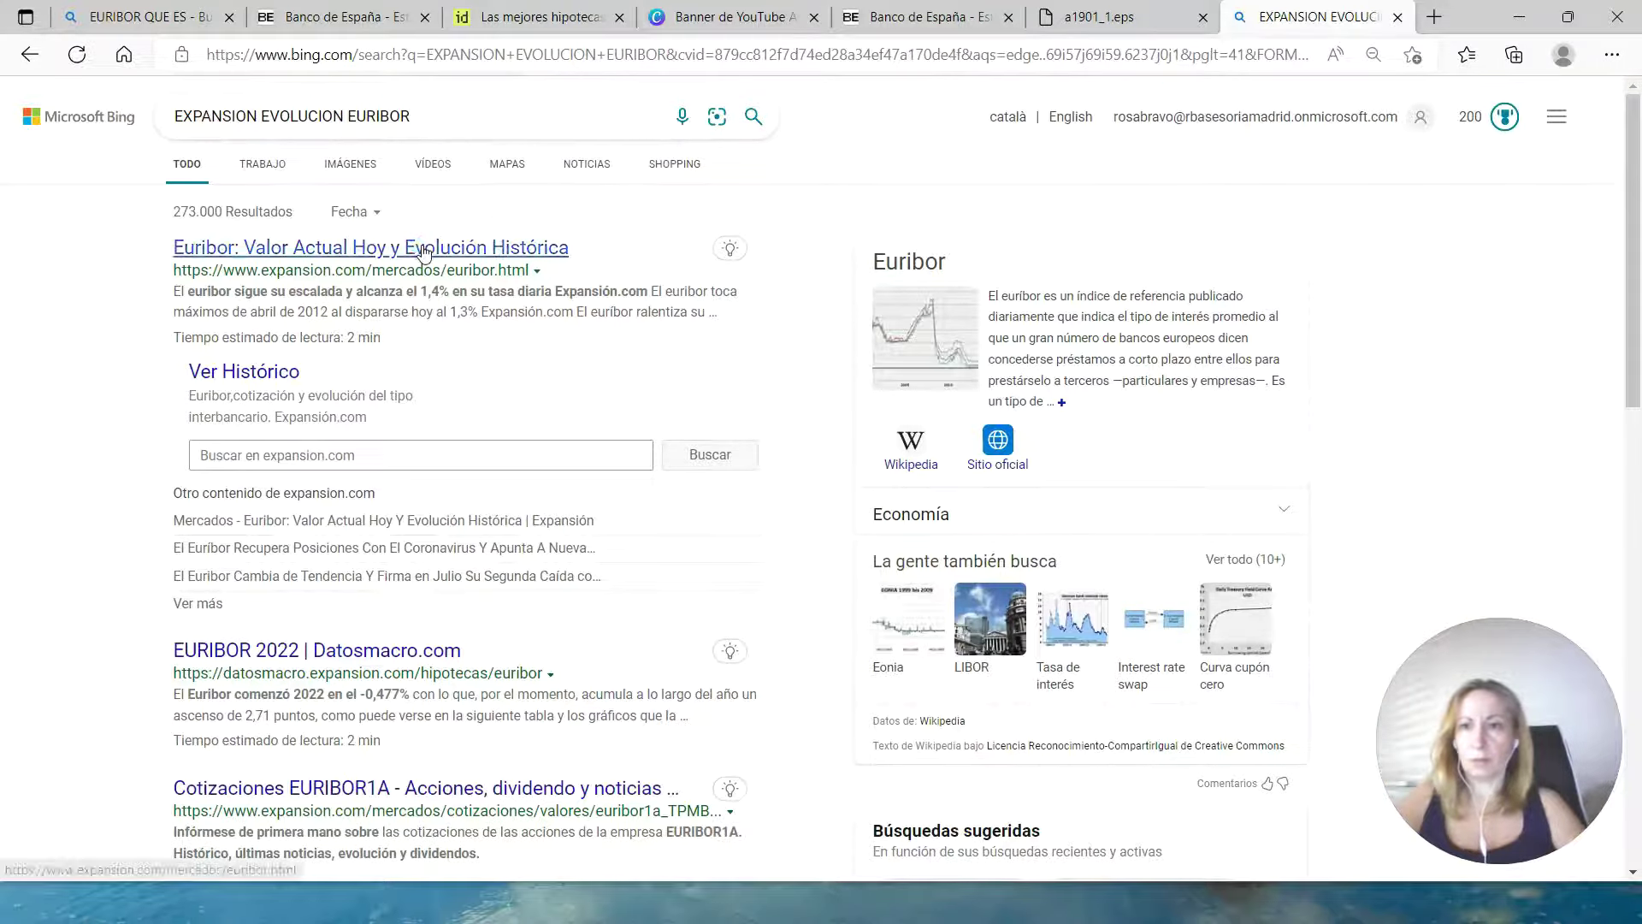
pyautogui.click(422, 249)
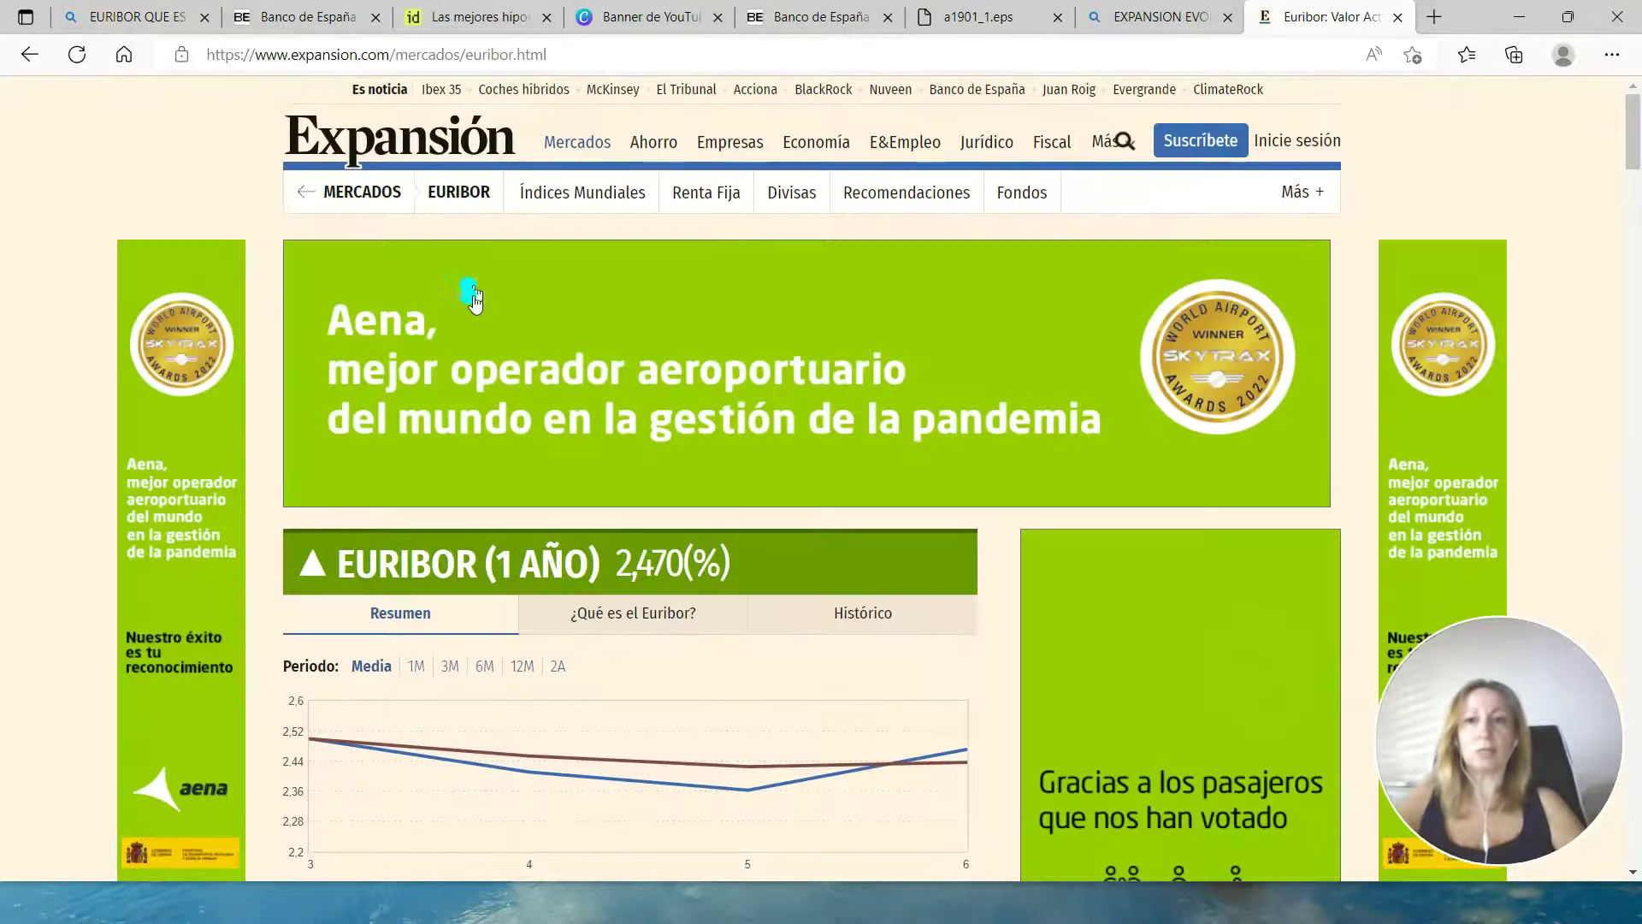
pyautogui.scroll(-5, 484, 356)
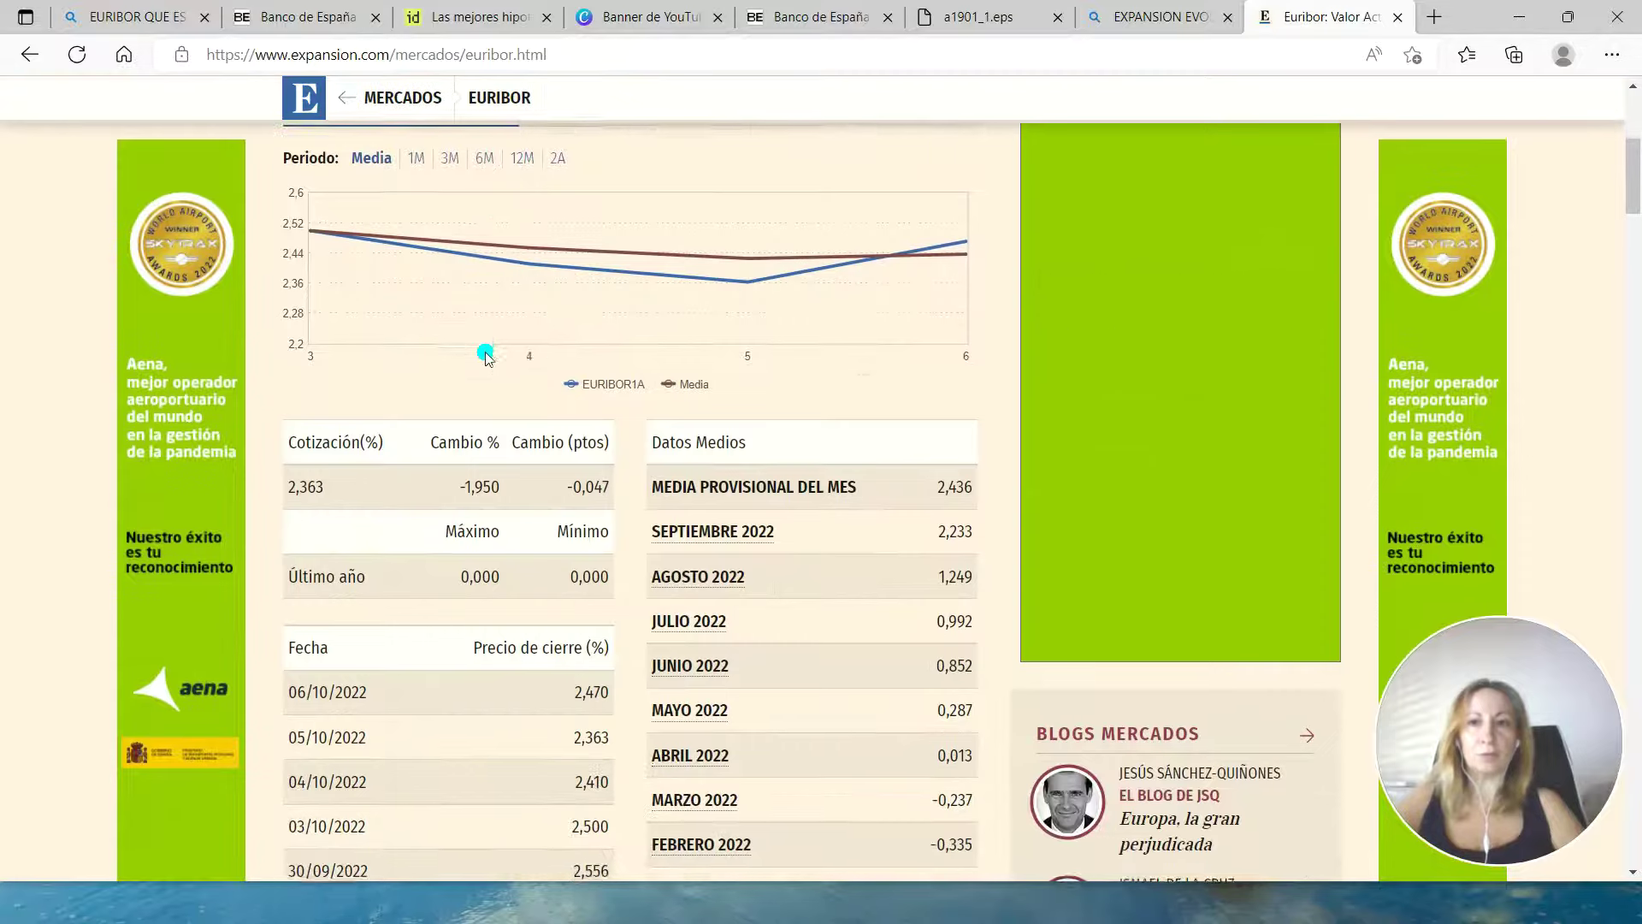
# - Place the Expansión Euribor page side by side with the window holding the Banco de España table 19.1 PDF
pyautogui.scroll(-3, 712, 323)
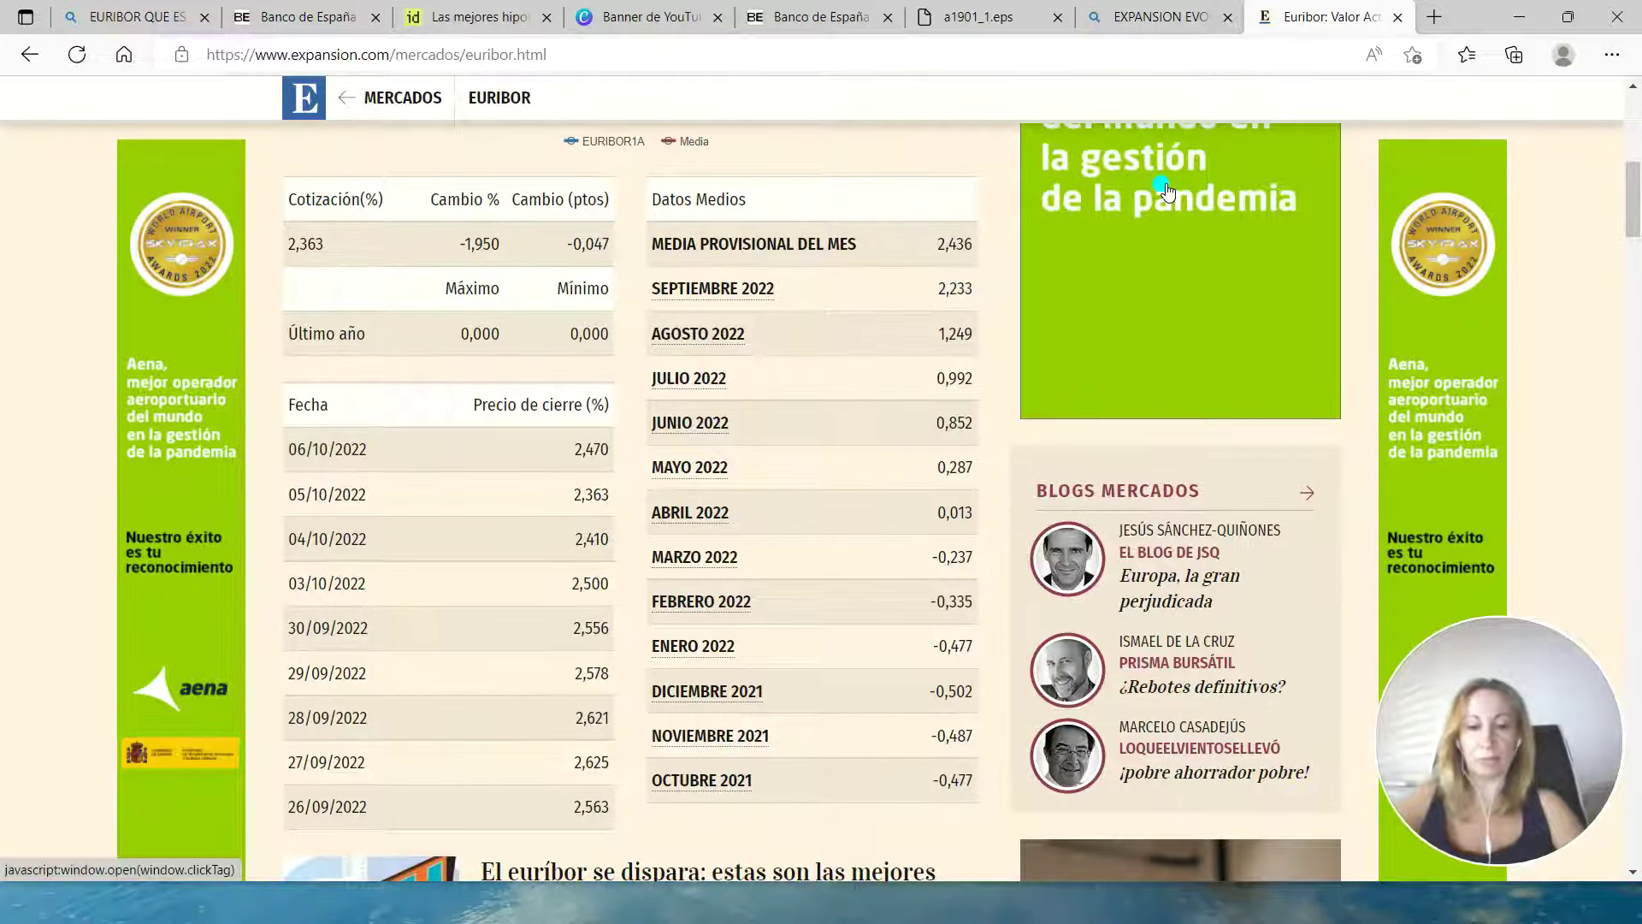
pyautogui.press('super+Down')
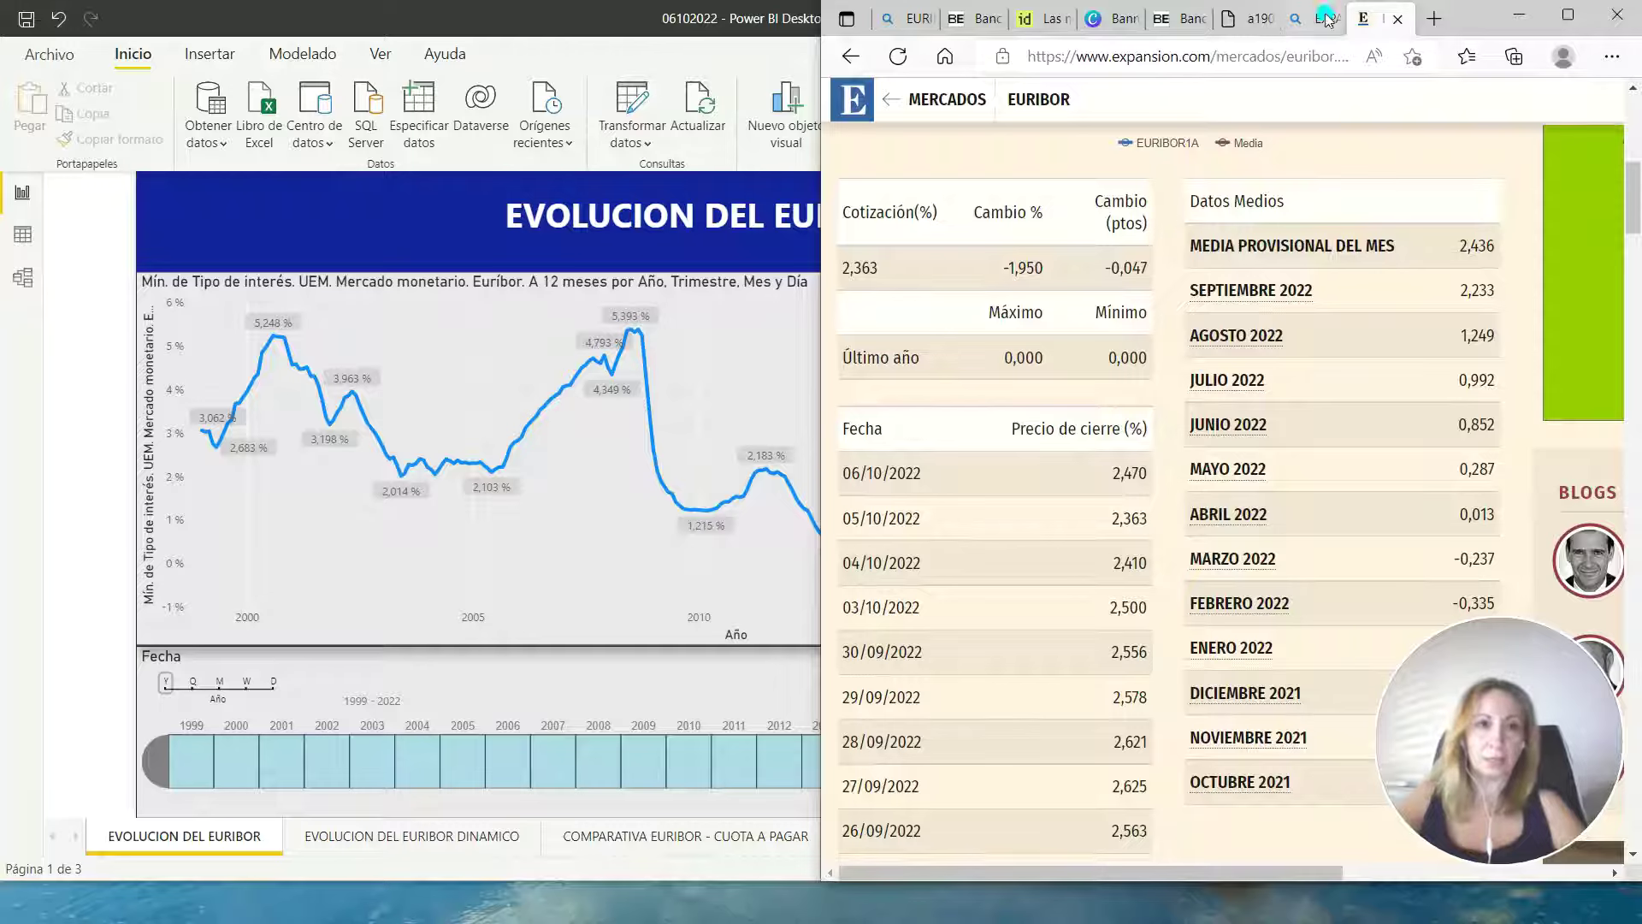
pyautogui.moveTo(1253, 18); pyautogui.dragTo(776, 401)
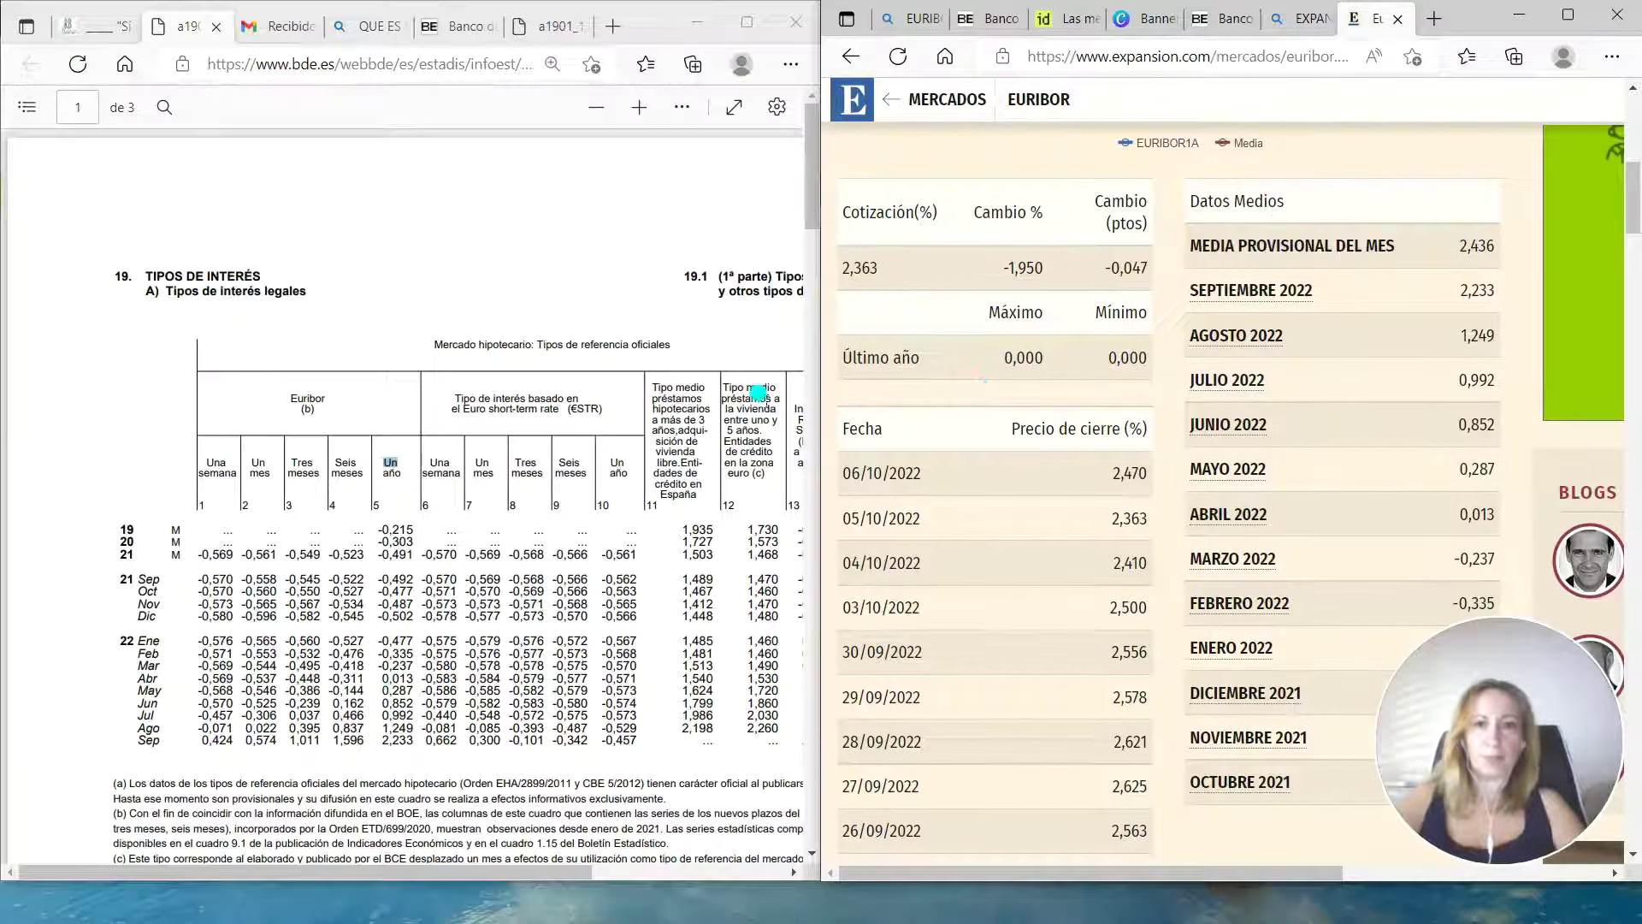
pyautogui.moveTo(1447, 676); pyautogui.dragTo(881, 695)
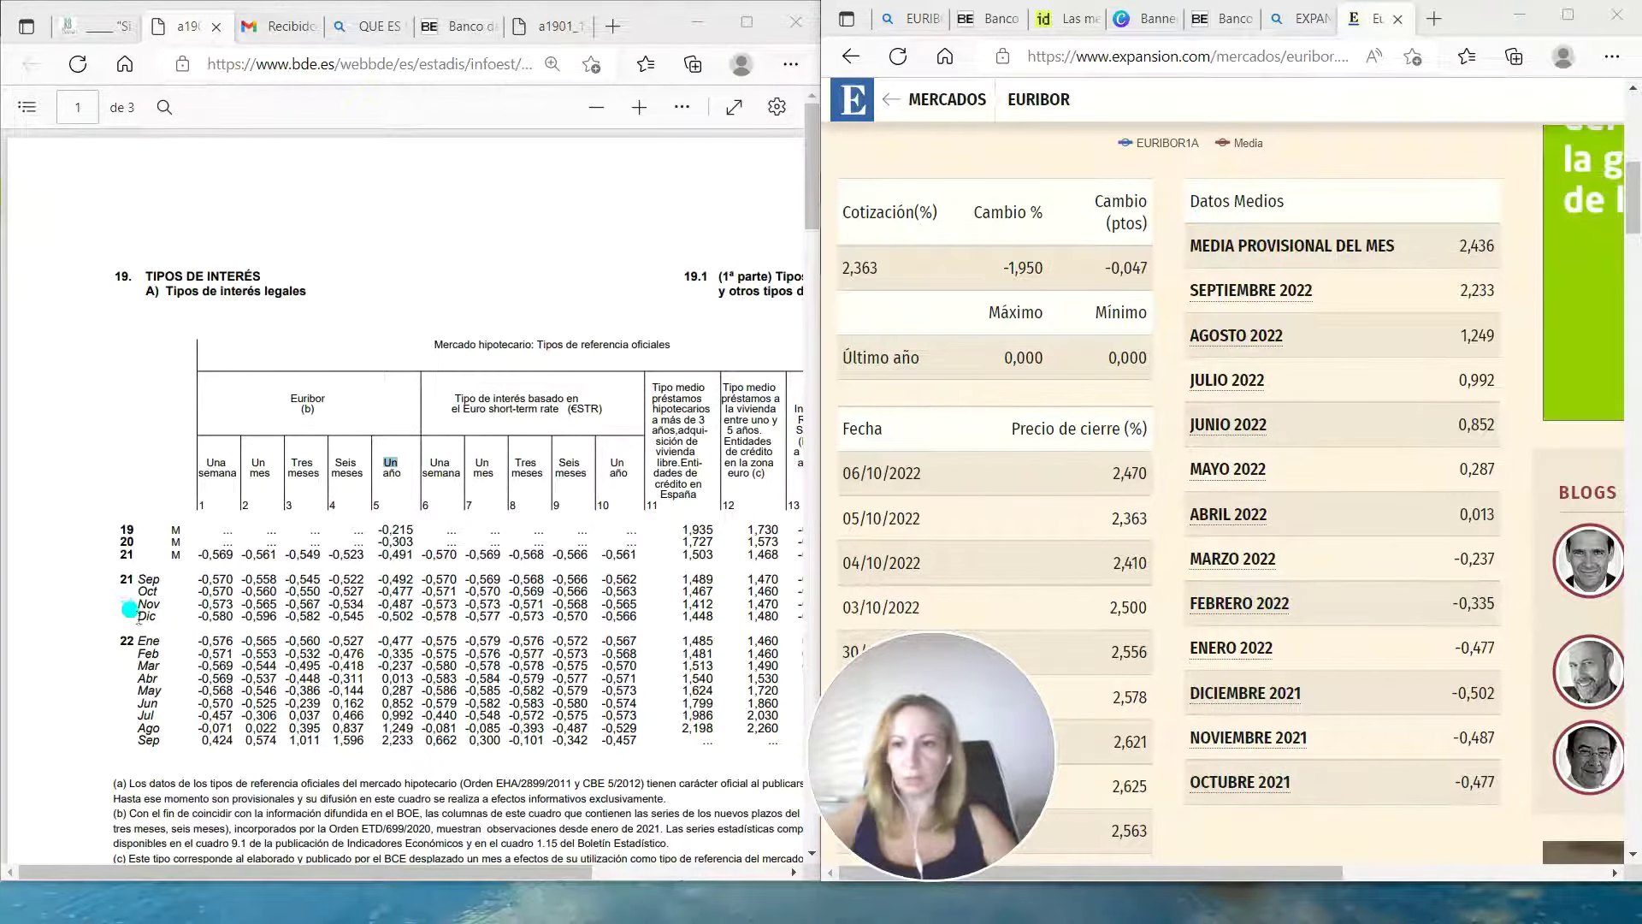
# - Highlight the October 2021 and September 2022 one-year Euribor values in the PDF to compare them with Expansión's monthly averages
pyautogui.click(396, 593)
pyautogui.moveTo(414, 594); pyautogui.dragTo(419, 594)
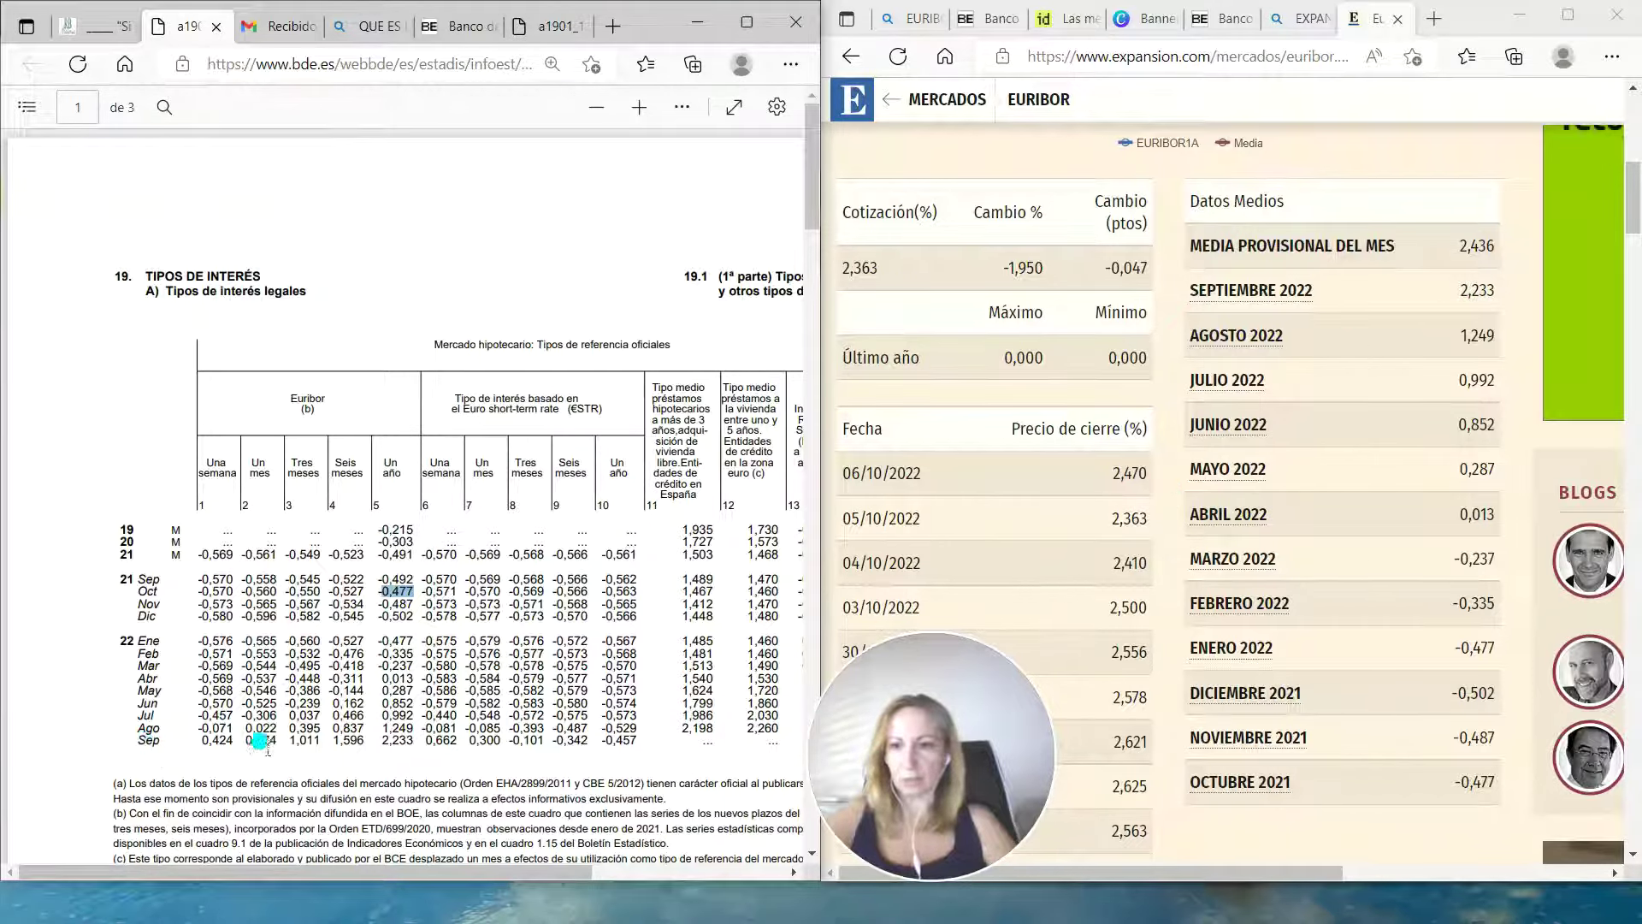
pyautogui.doubleClick(380, 740)
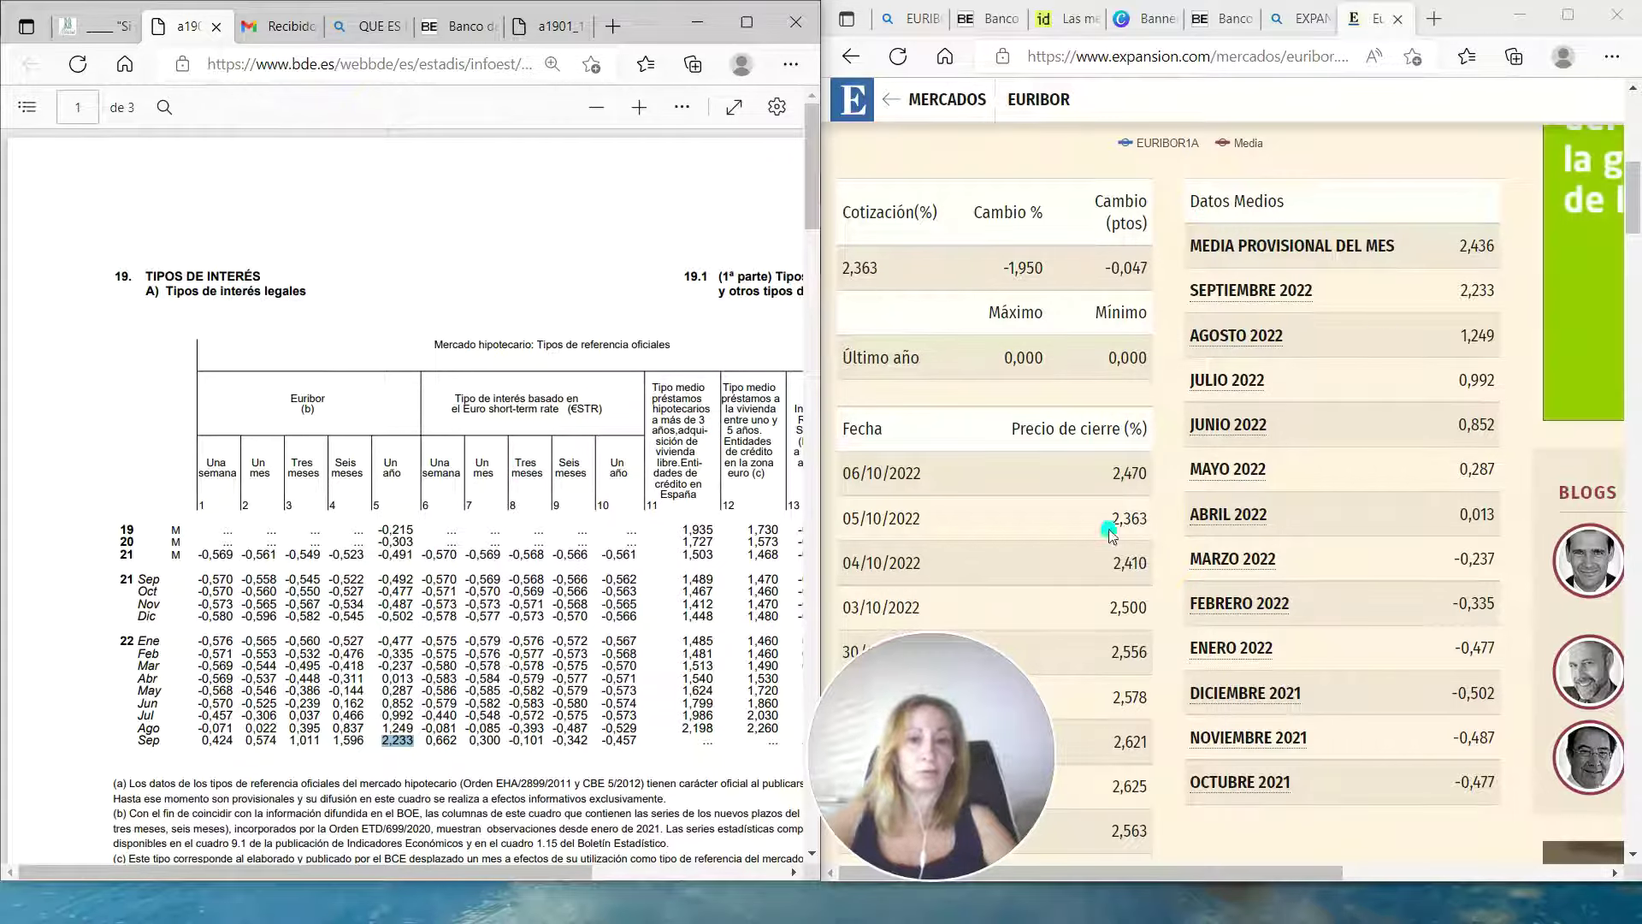
pyautogui.moveTo(954, 691)
pyautogui.moveTo(954, 691); pyautogui.dragTo(1533, 687)
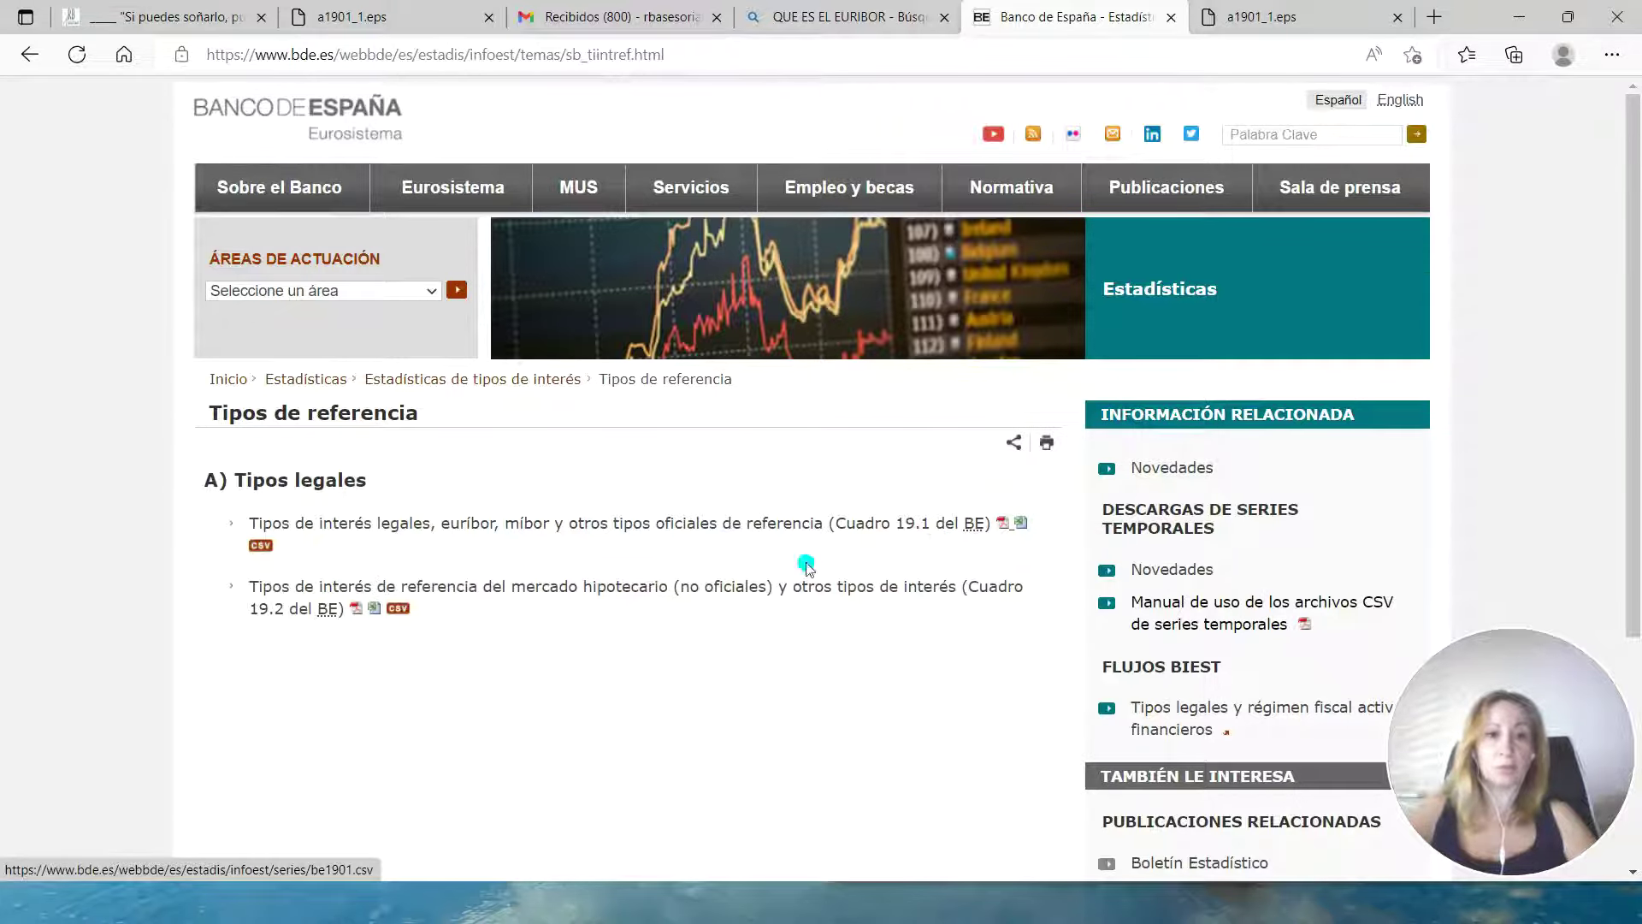
# - Open the Excel version of table 19.1 from the Tipos de referencia page and go through its row labels down to ENE 1973
pyautogui.click(1019, 522)
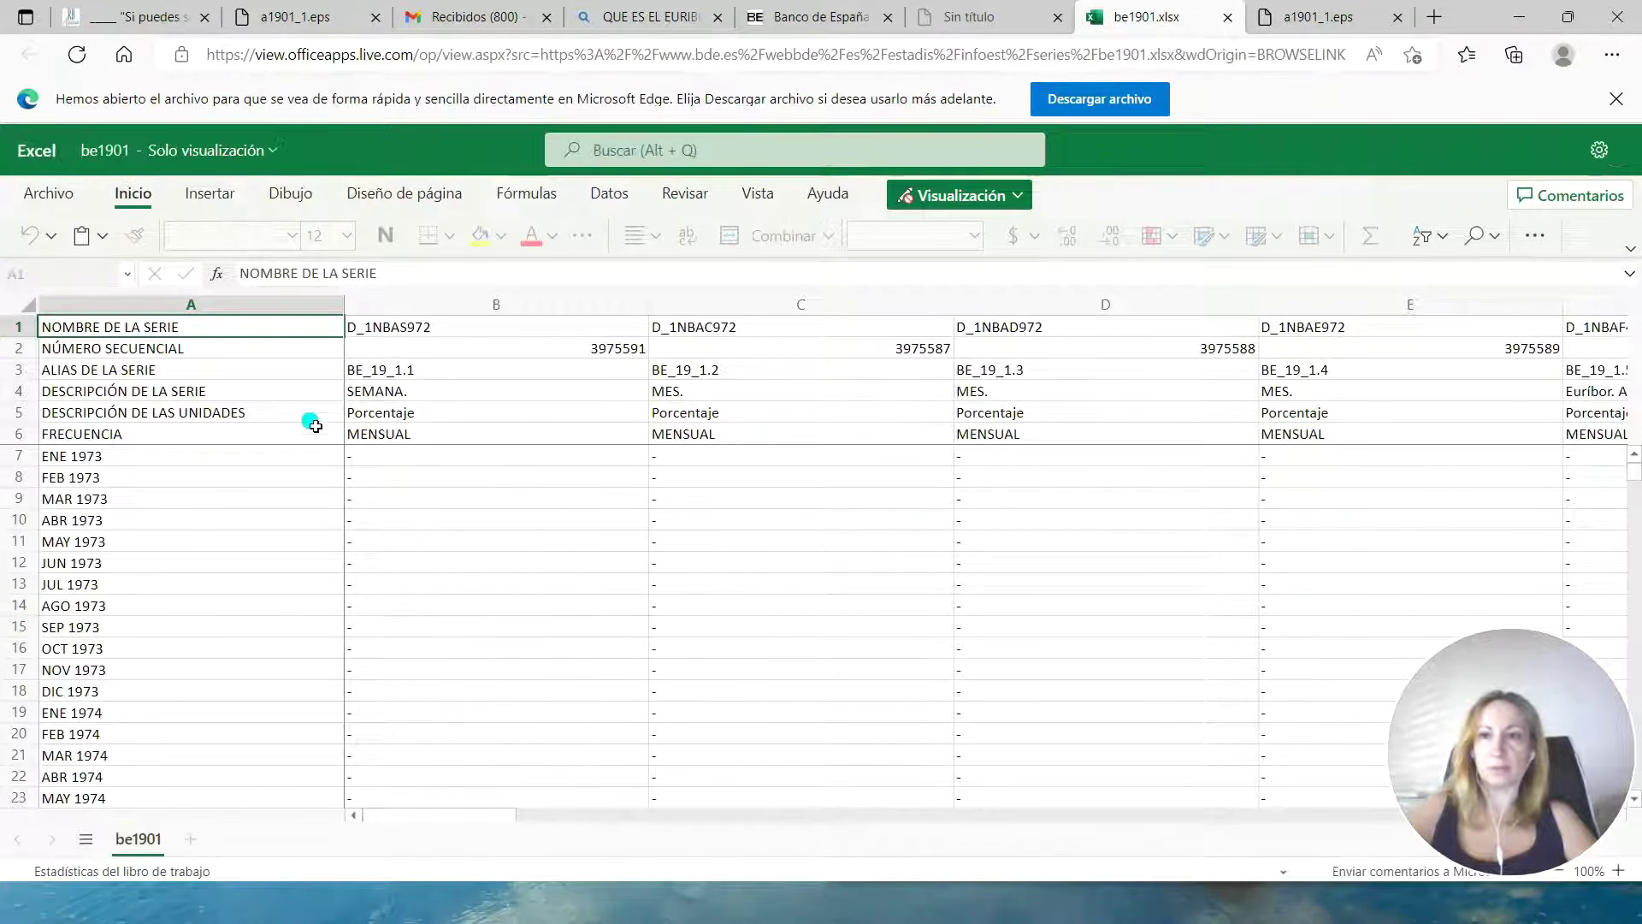
pyautogui.click(78, 350)
pyautogui.click(78, 375)
pyautogui.click(62, 397)
pyautogui.click(73, 416)
pyautogui.click(64, 439)
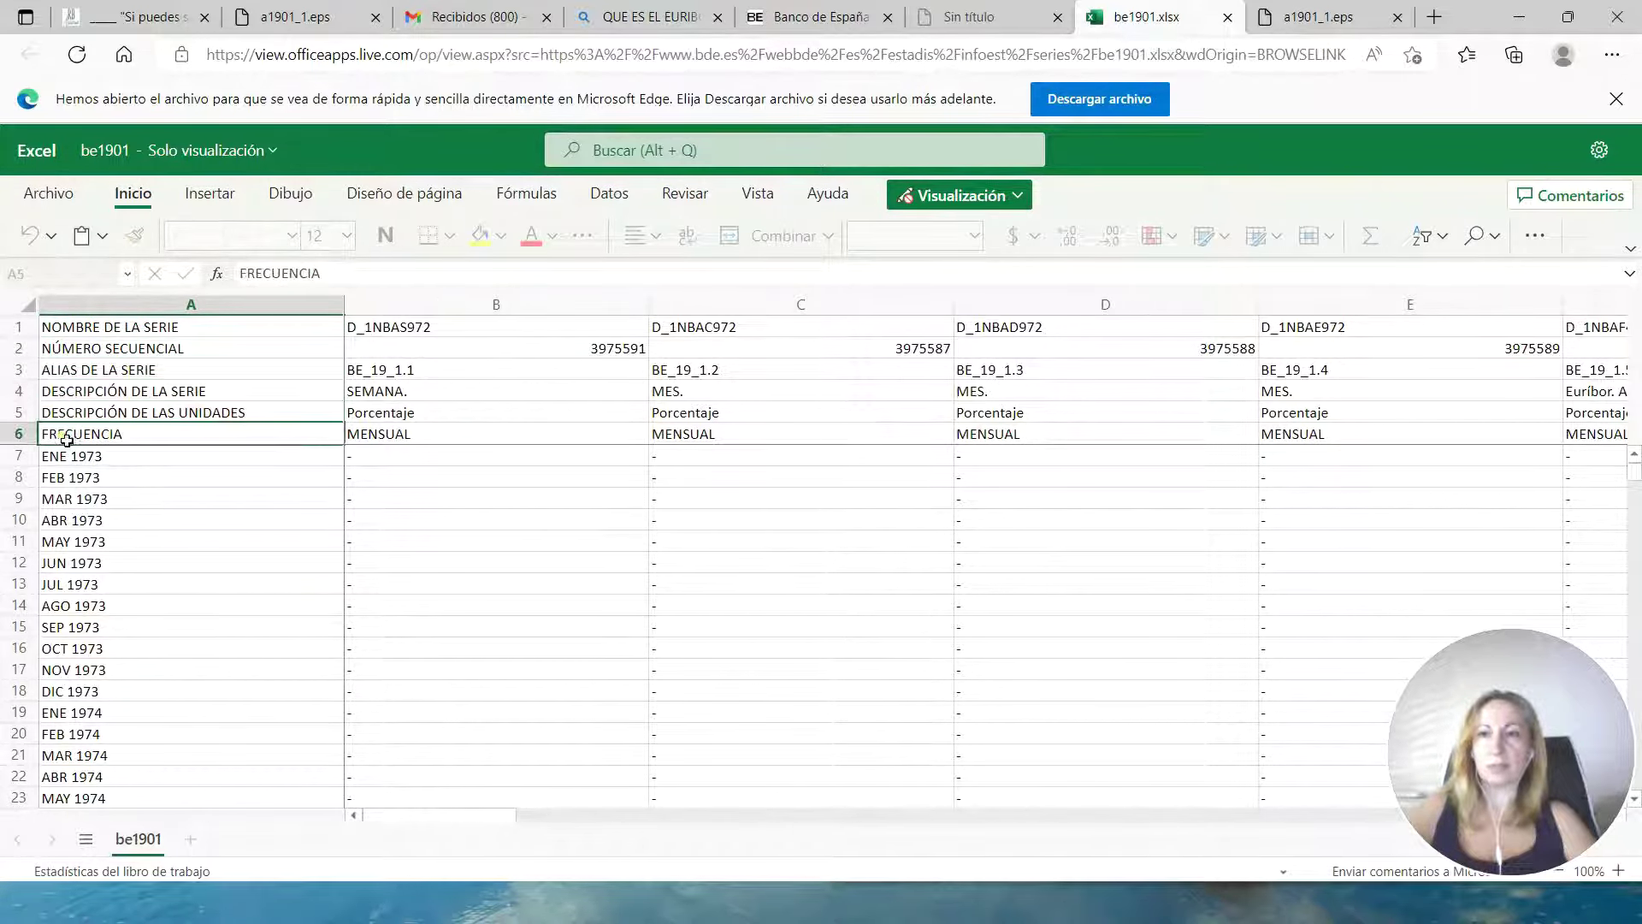
pyautogui.click(79, 464)
# - Examine the monthly rows down to the end of the be1901 sheet, selecting the SEP 2022, FUENTE and NOTAS rows
pyautogui.scroll(-12, 90, 475)
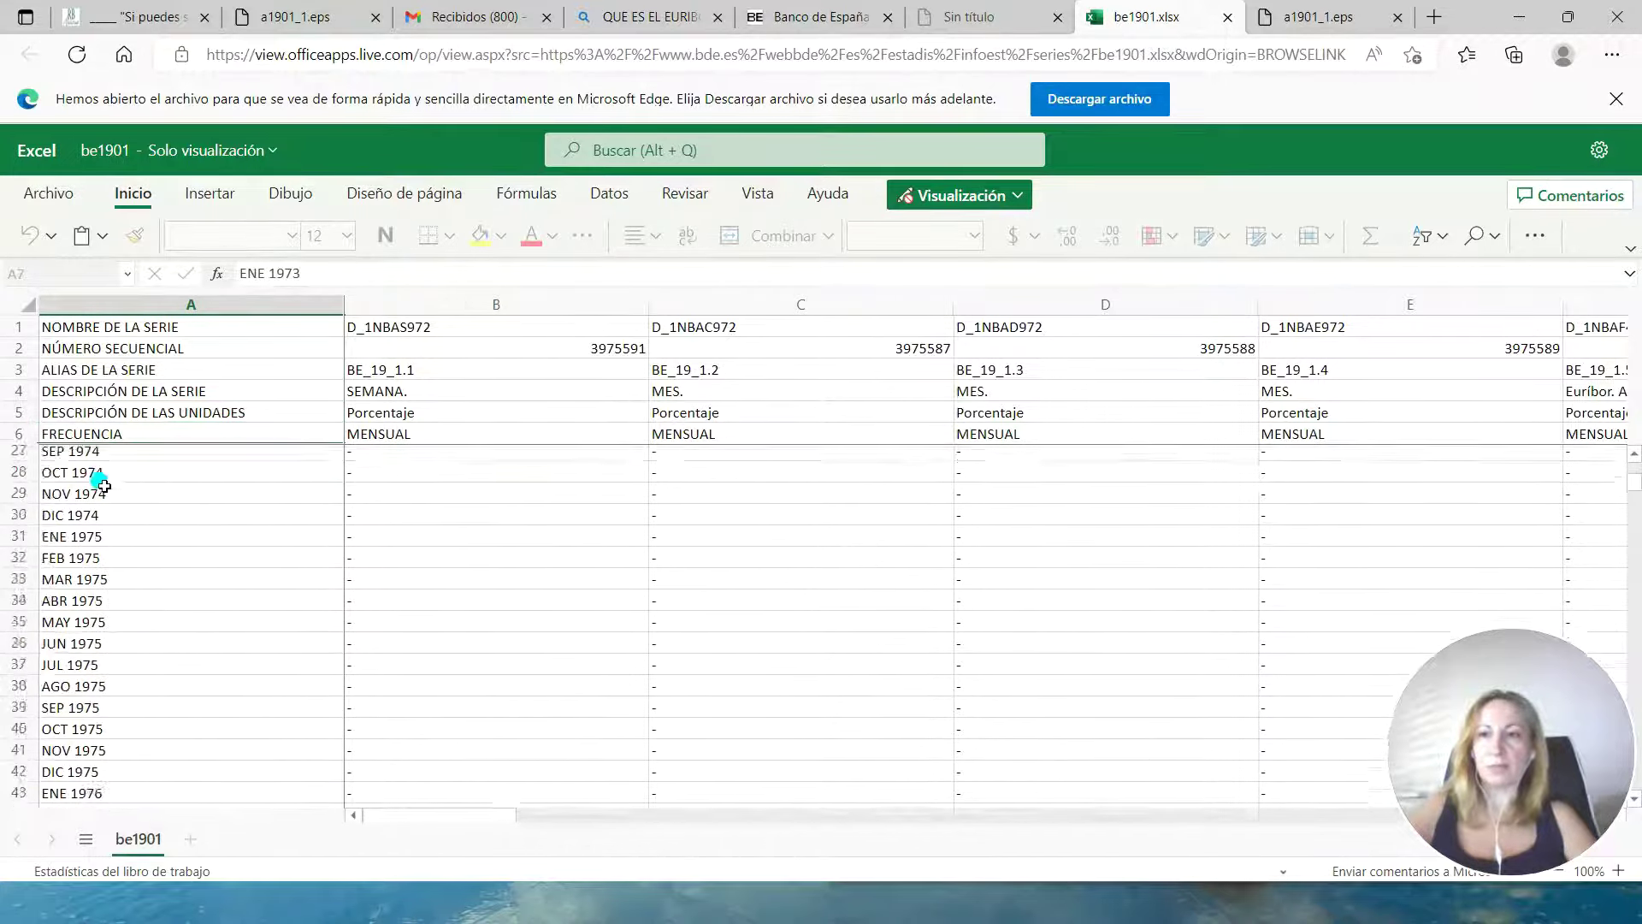
pyautogui.scroll(12, 94, 482)
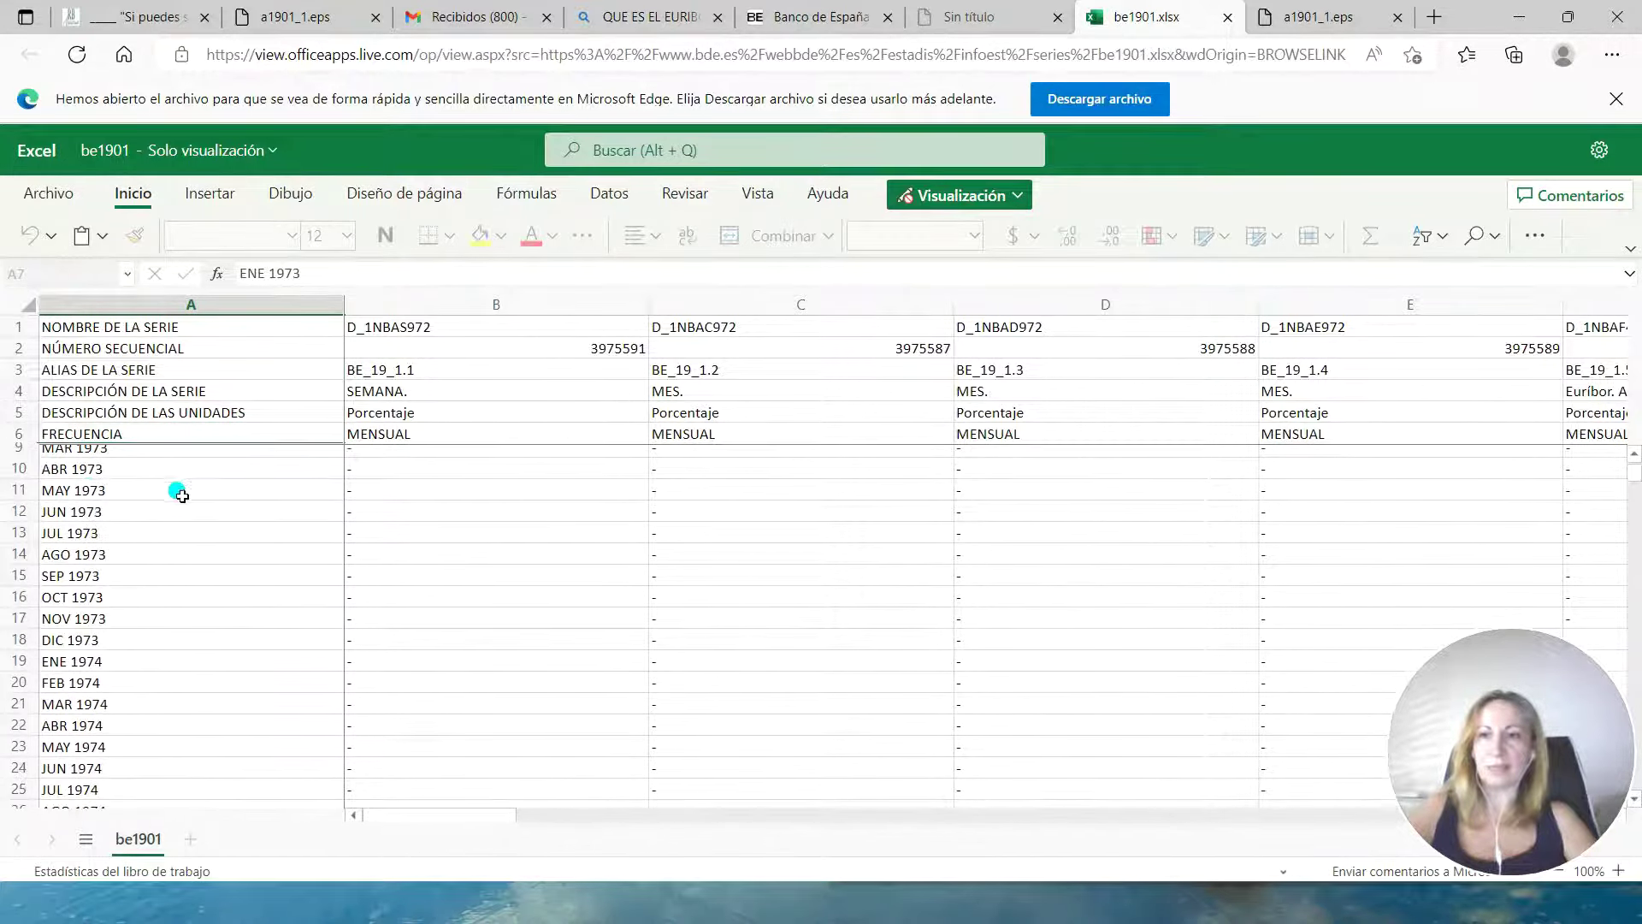
pyautogui.scroll(-9, 94, 484)
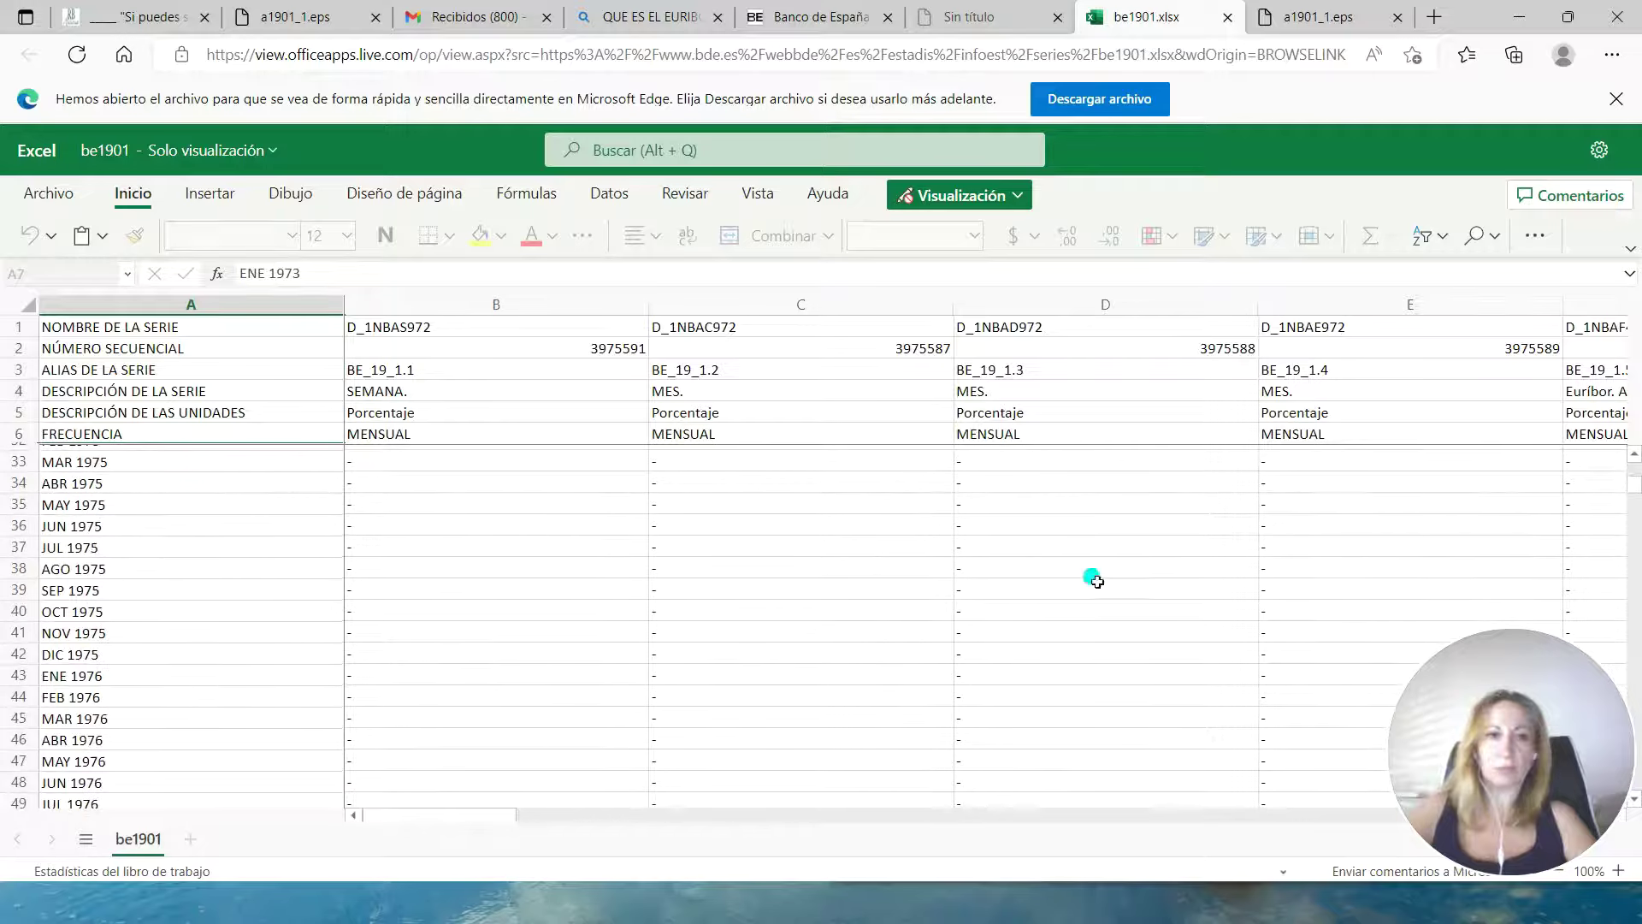
pyautogui.scroll(-13, 1619, 614)
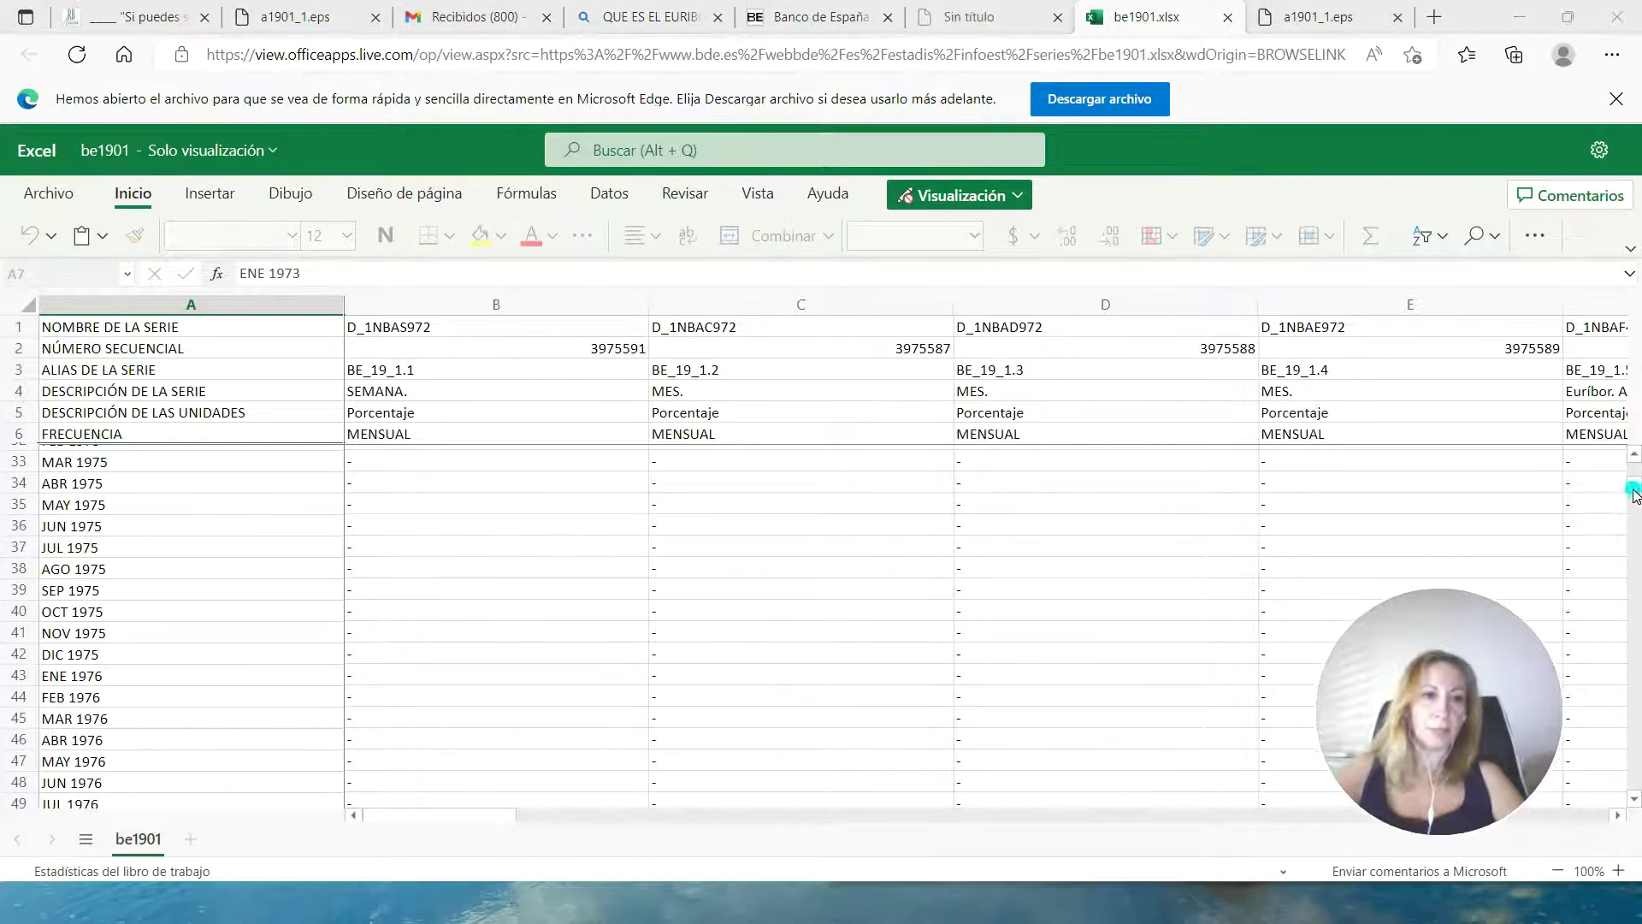
pyautogui.moveTo(1634, 507); pyautogui.dragTo(1634, 742)
pyautogui.scroll(-12, 163, 761)
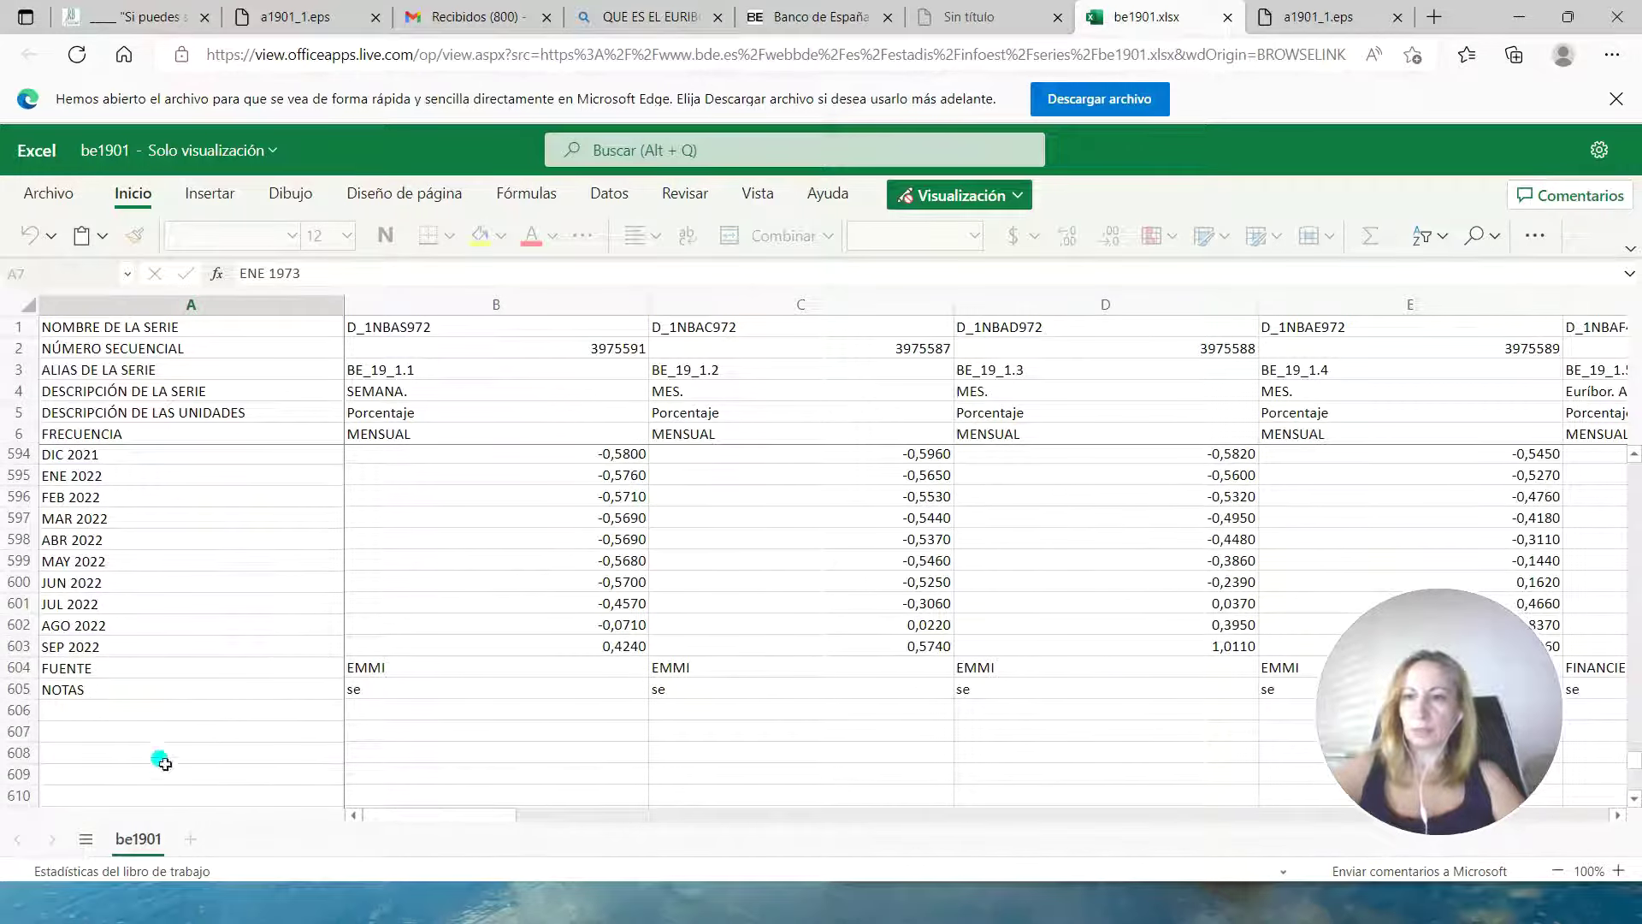
pyautogui.click(26, 648)
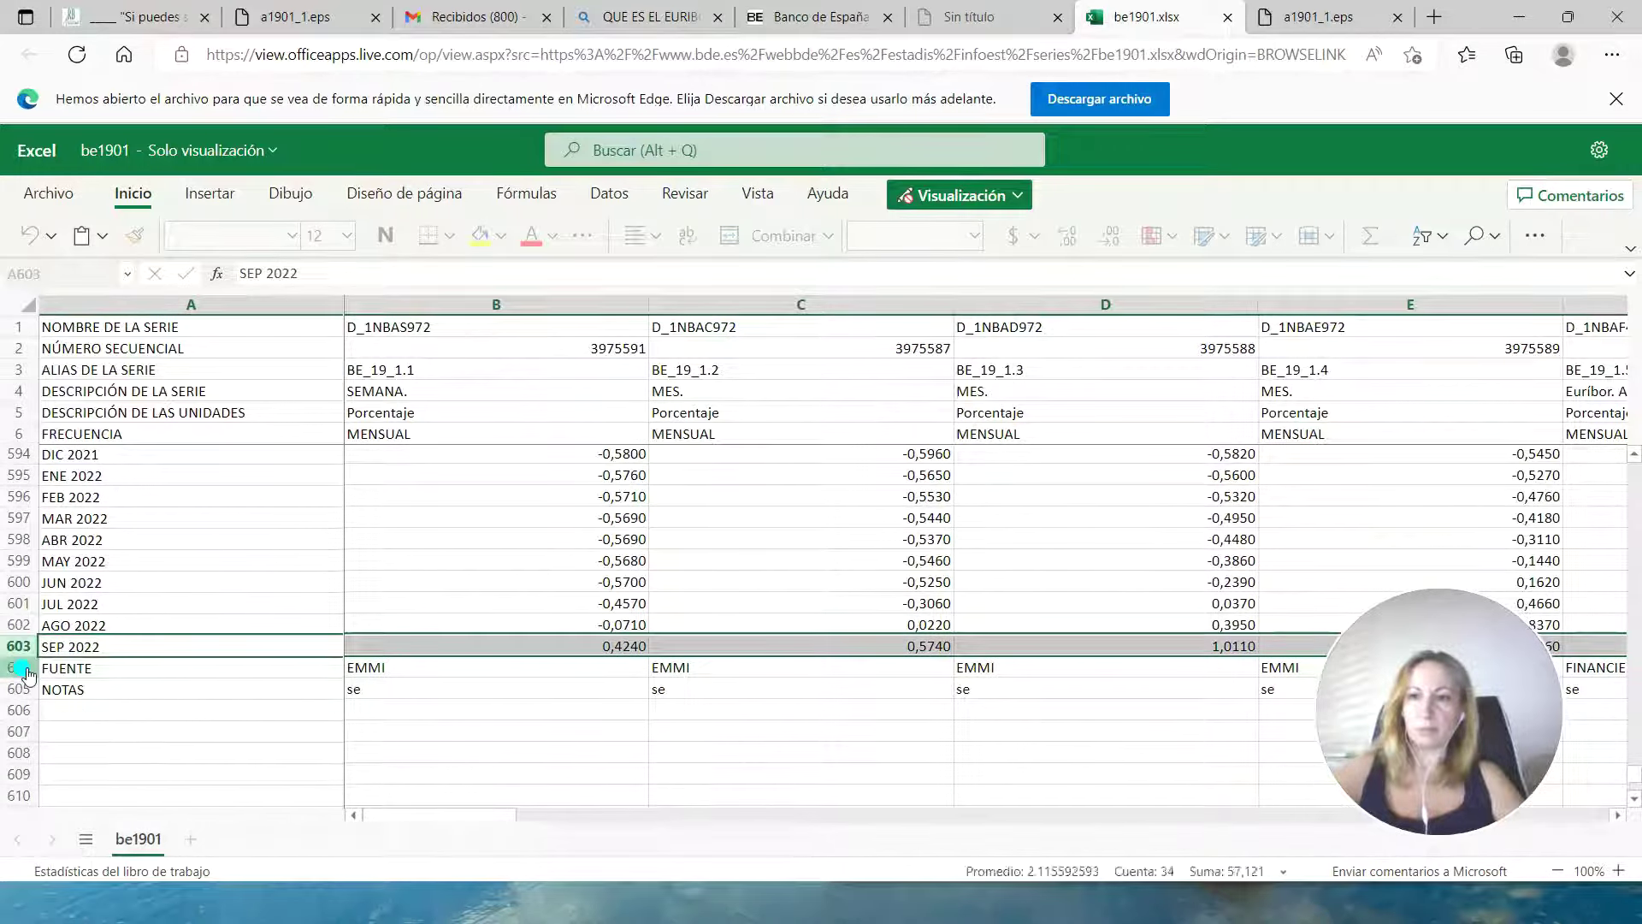
pyautogui.click(30, 669)
pyautogui.click(36, 697)
pyautogui.click(28, 671)
pyautogui.click(34, 693)
pyautogui.click(28, 671)
pyautogui.click(29, 689)
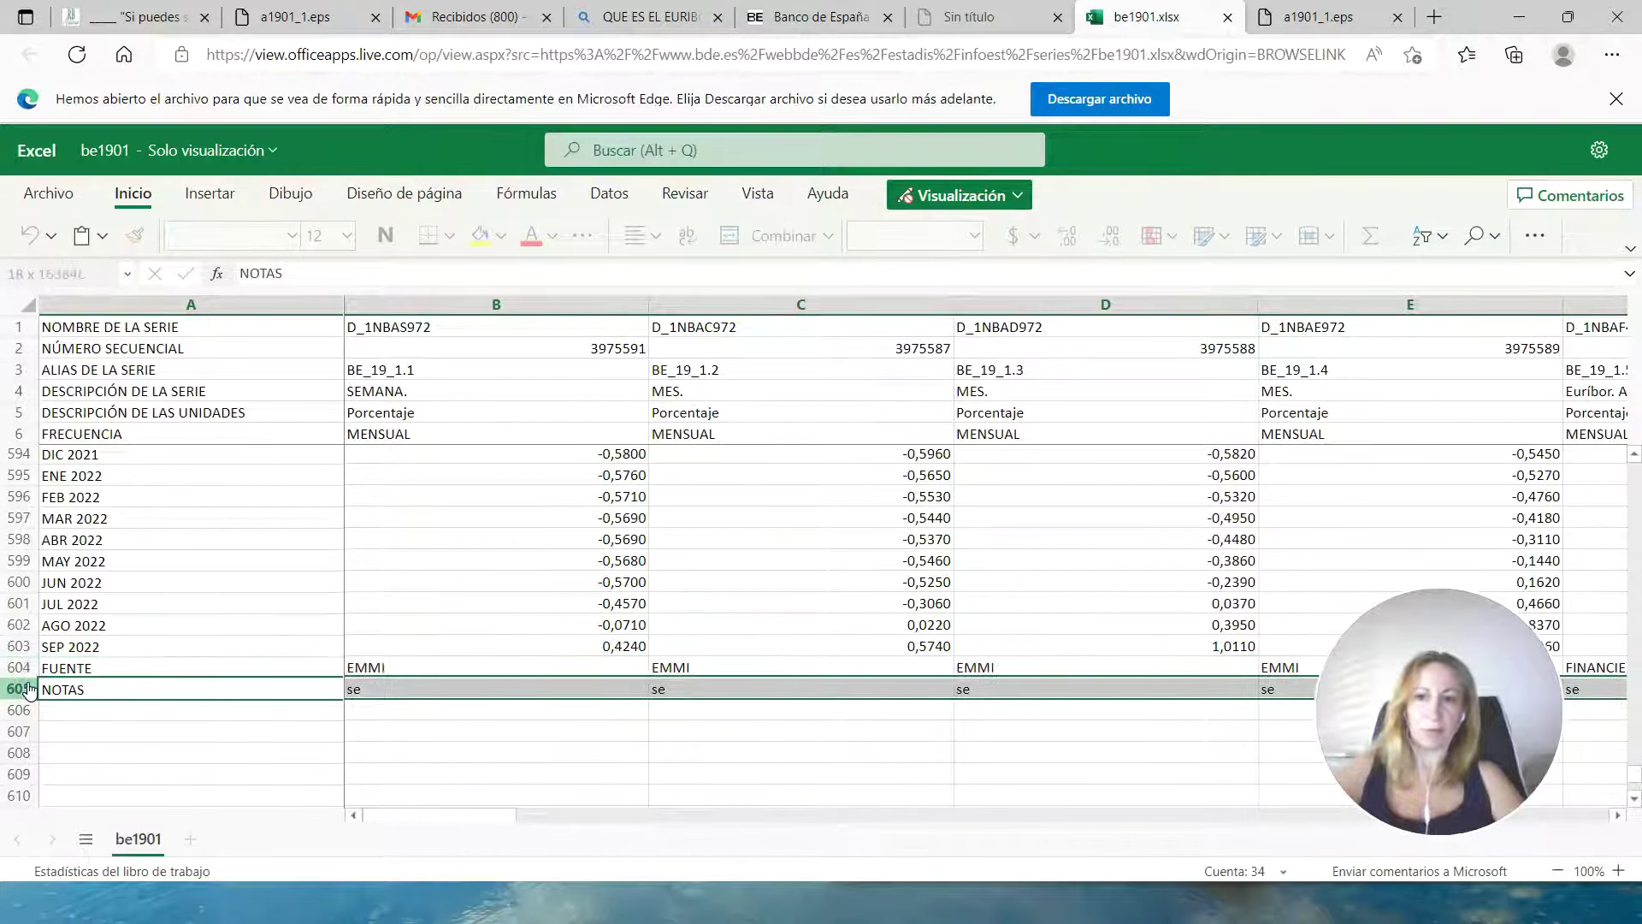
pyautogui.click(26, 669)
pyautogui.click(28, 691)
# - Locate the "Euríbor. A 12 meses" series in column F along the AGO 2005 row
pyautogui.scroll(20, 601, 539)
pyautogui.scroll(20, 547, 676)
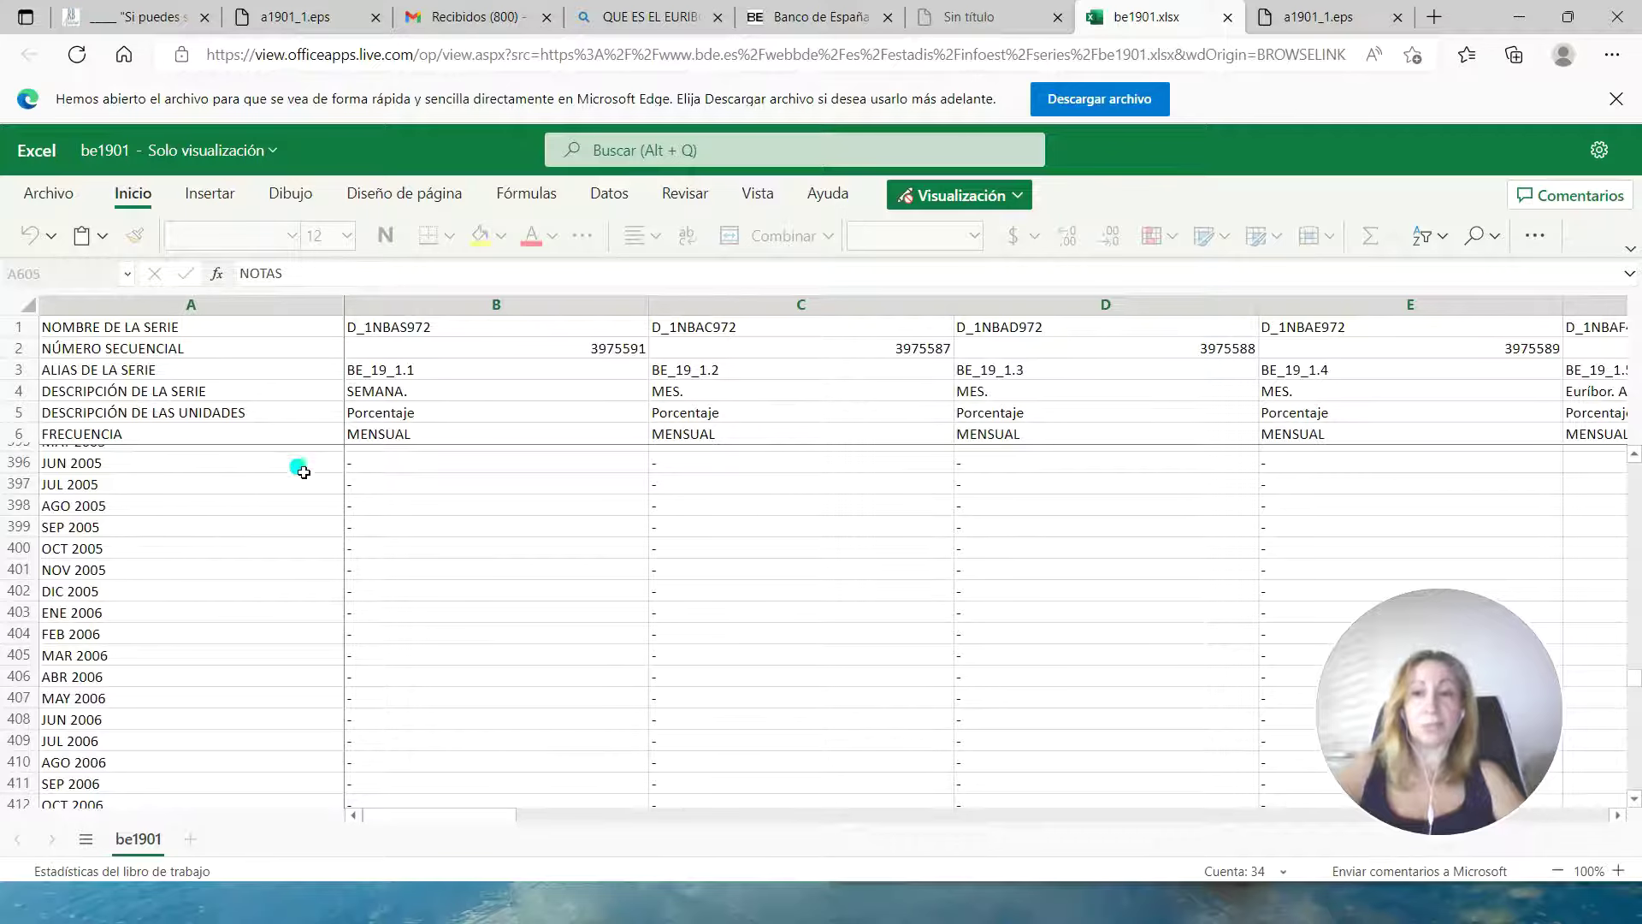
pyautogui.click(386, 504)
pyautogui.press('Right')
pyautogui.press('Right')
pyautogui.press('Right')
pyautogui.press('Right')
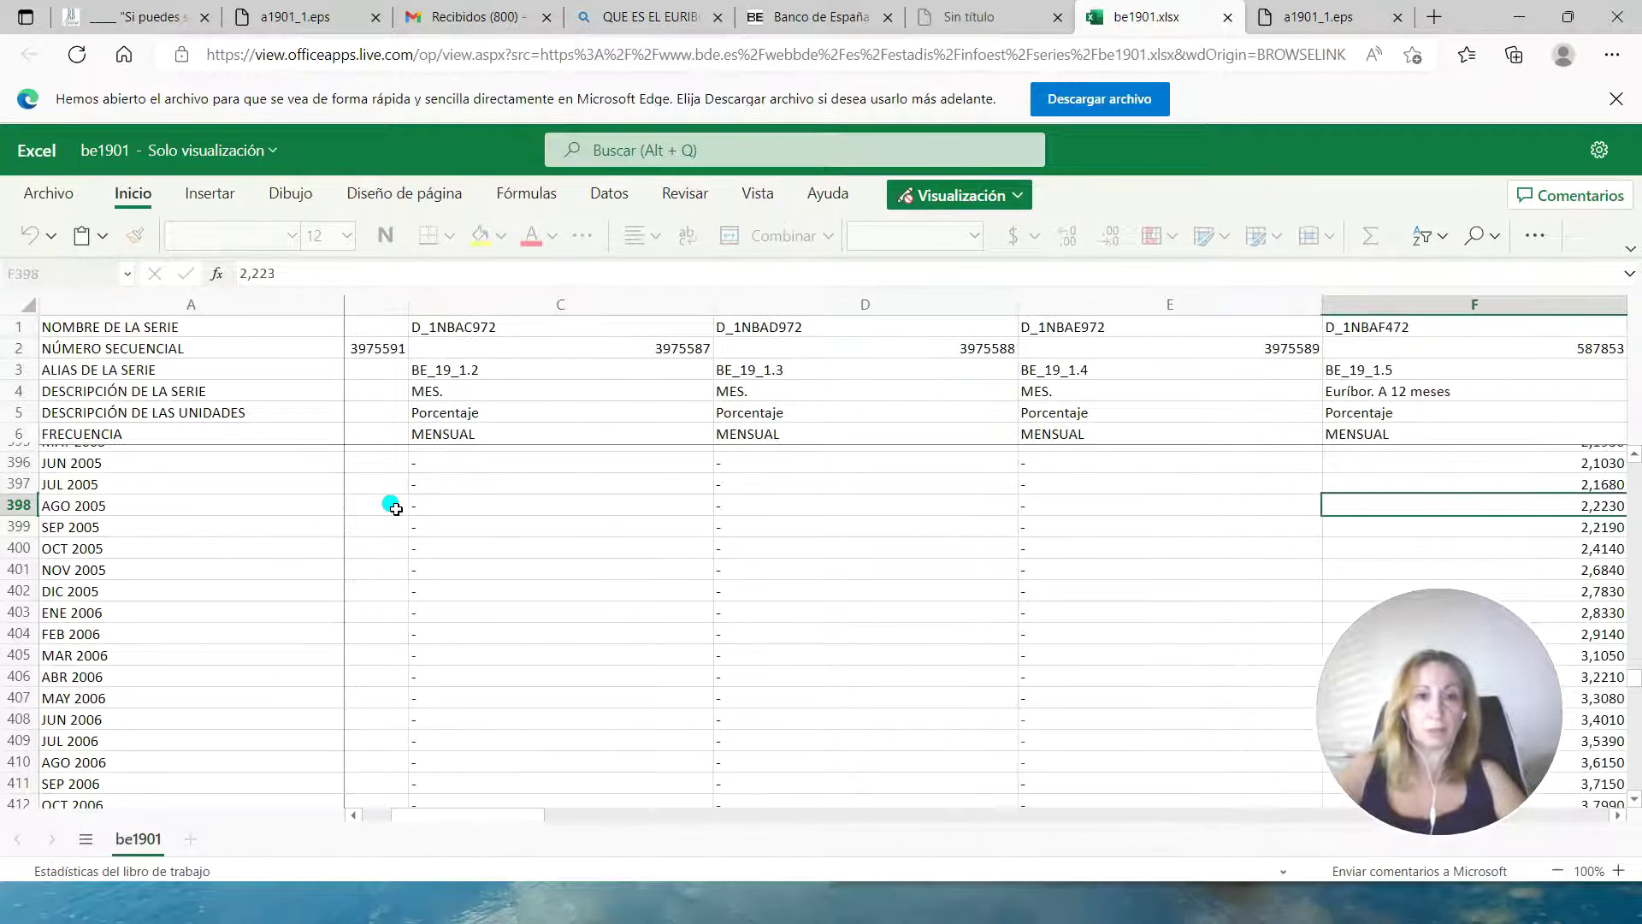
pyautogui.press('Right')
pyautogui.press('Left')
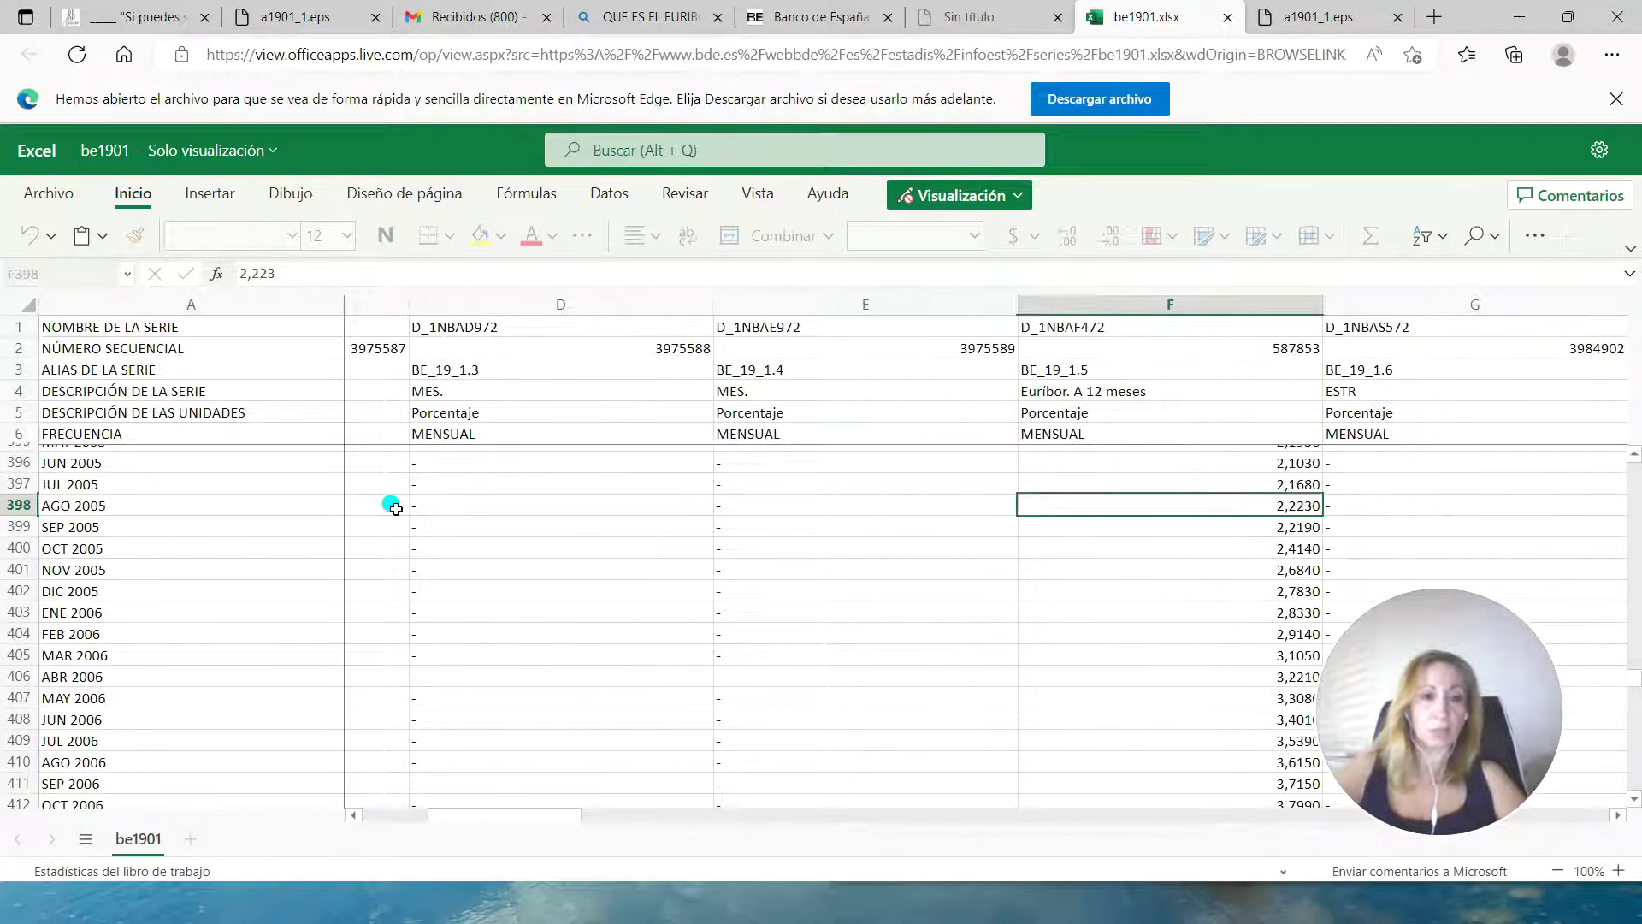
# - Review the remaining series columns along the AGO 2005 row, return to column A, and check the last monthly rows of the sheet
pyautogui.press('Right')
pyautogui.press('Right')
pyautogui.press('Right')
pyautogui.press('Right')
pyautogui.press('Right')
pyautogui.press('Right')
pyautogui.press('Right')
pyautogui.press('Right')
pyautogui.press('Right')
pyautogui.press('Right')
pyautogui.press('Right')
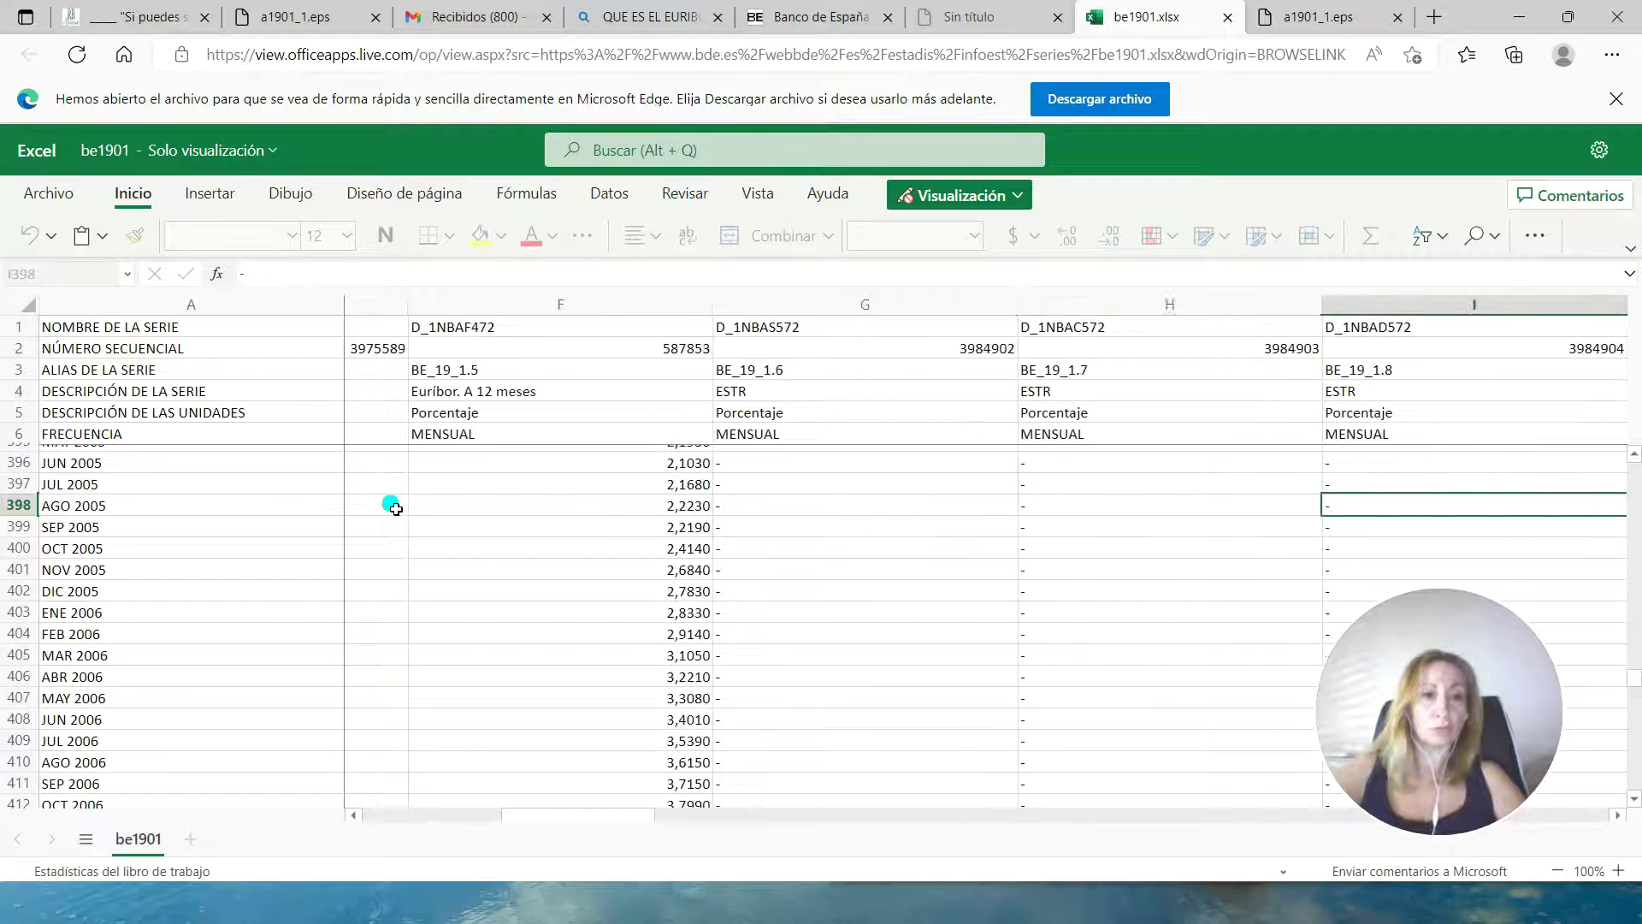
pyautogui.press('Right')
pyautogui.press('Right')
pyautogui.press('Right')
pyautogui.press('Right')
pyautogui.press('Right')
pyautogui.press('Right')
pyautogui.press('Right')
pyautogui.press('Right')
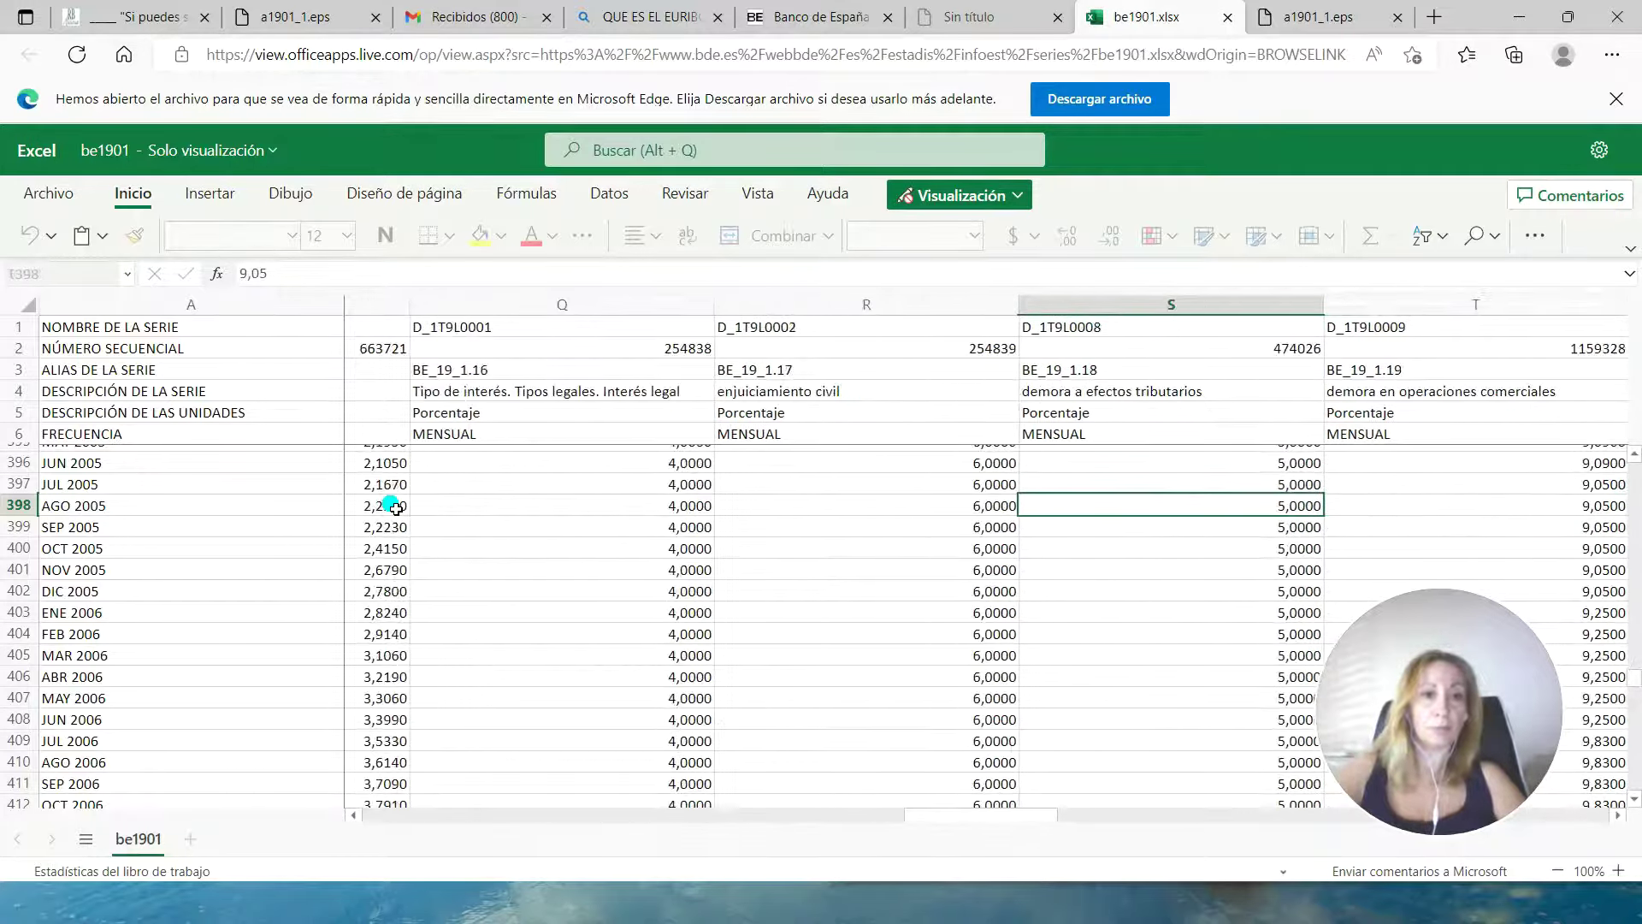
pyautogui.press('Left')
pyautogui.press('Left')
pyautogui.press('Left')
pyautogui.press('Left')
pyautogui.press('Left')
pyautogui.press('Left')
pyautogui.press('Left')
pyautogui.press('Left')
pyautogui.press('Left')
pyautogui.press('Left')
pyautogui.press('Left')
pyautogui.press('Left')
pyautogui.press('Left')
pyautogui.press('Left')
pyautogui.press('Left')
pyautogui.press('Left')
pyautogui.press('Left')
pyautogui.press('Left')
pyautogui.press('Left')
pyautogui.press('Left')
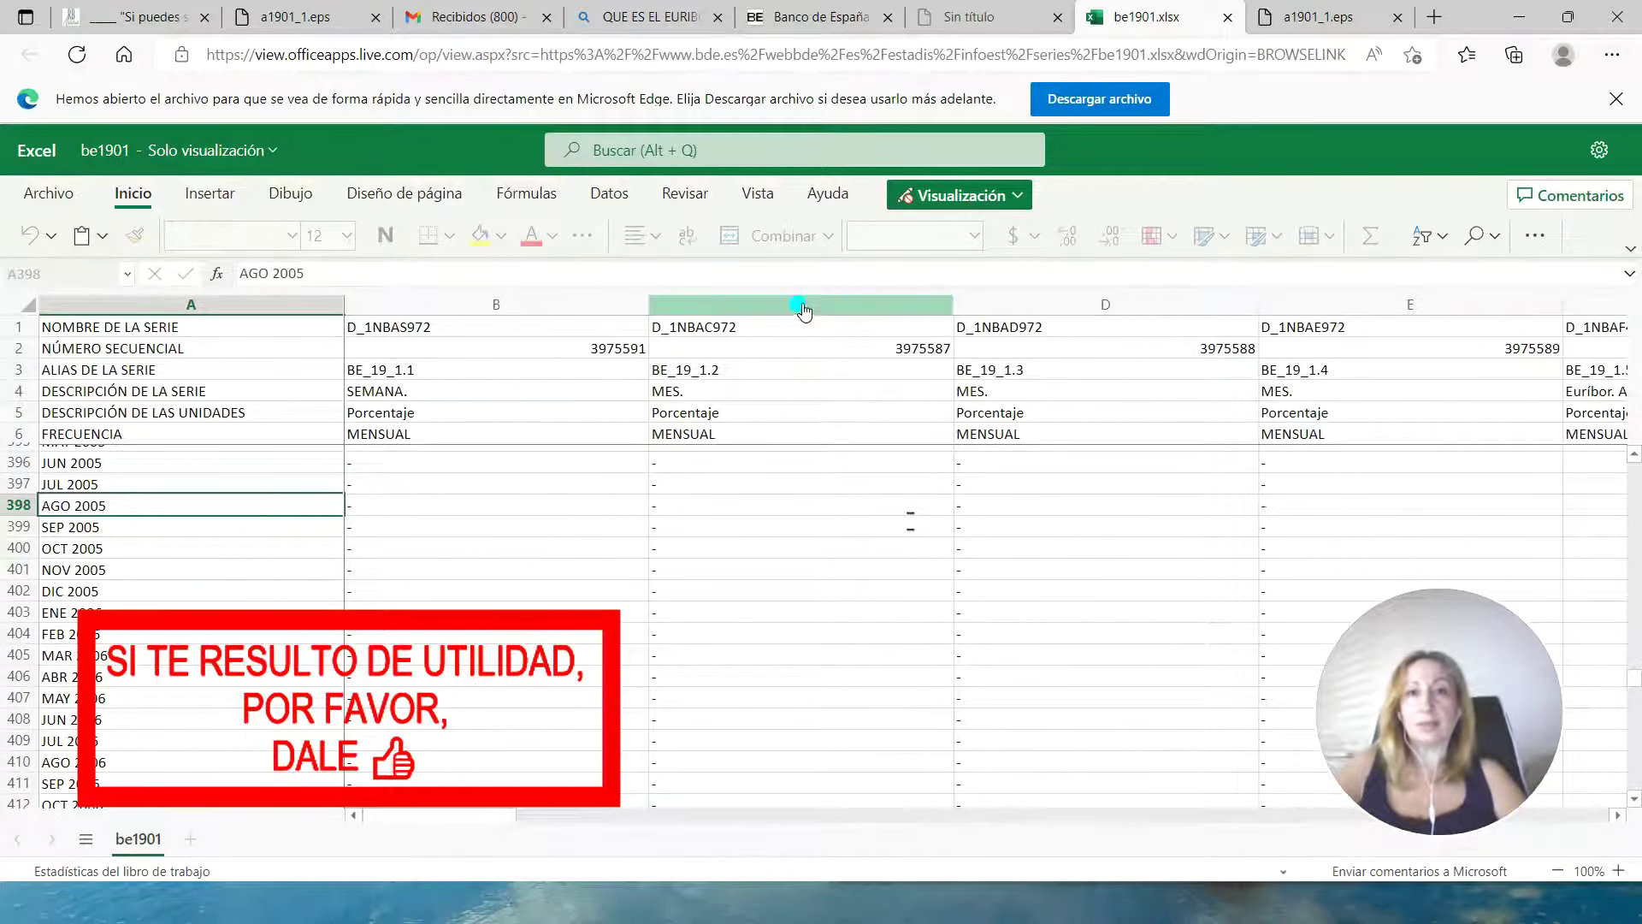
pyautogui.scroll(-14, 234, 524)
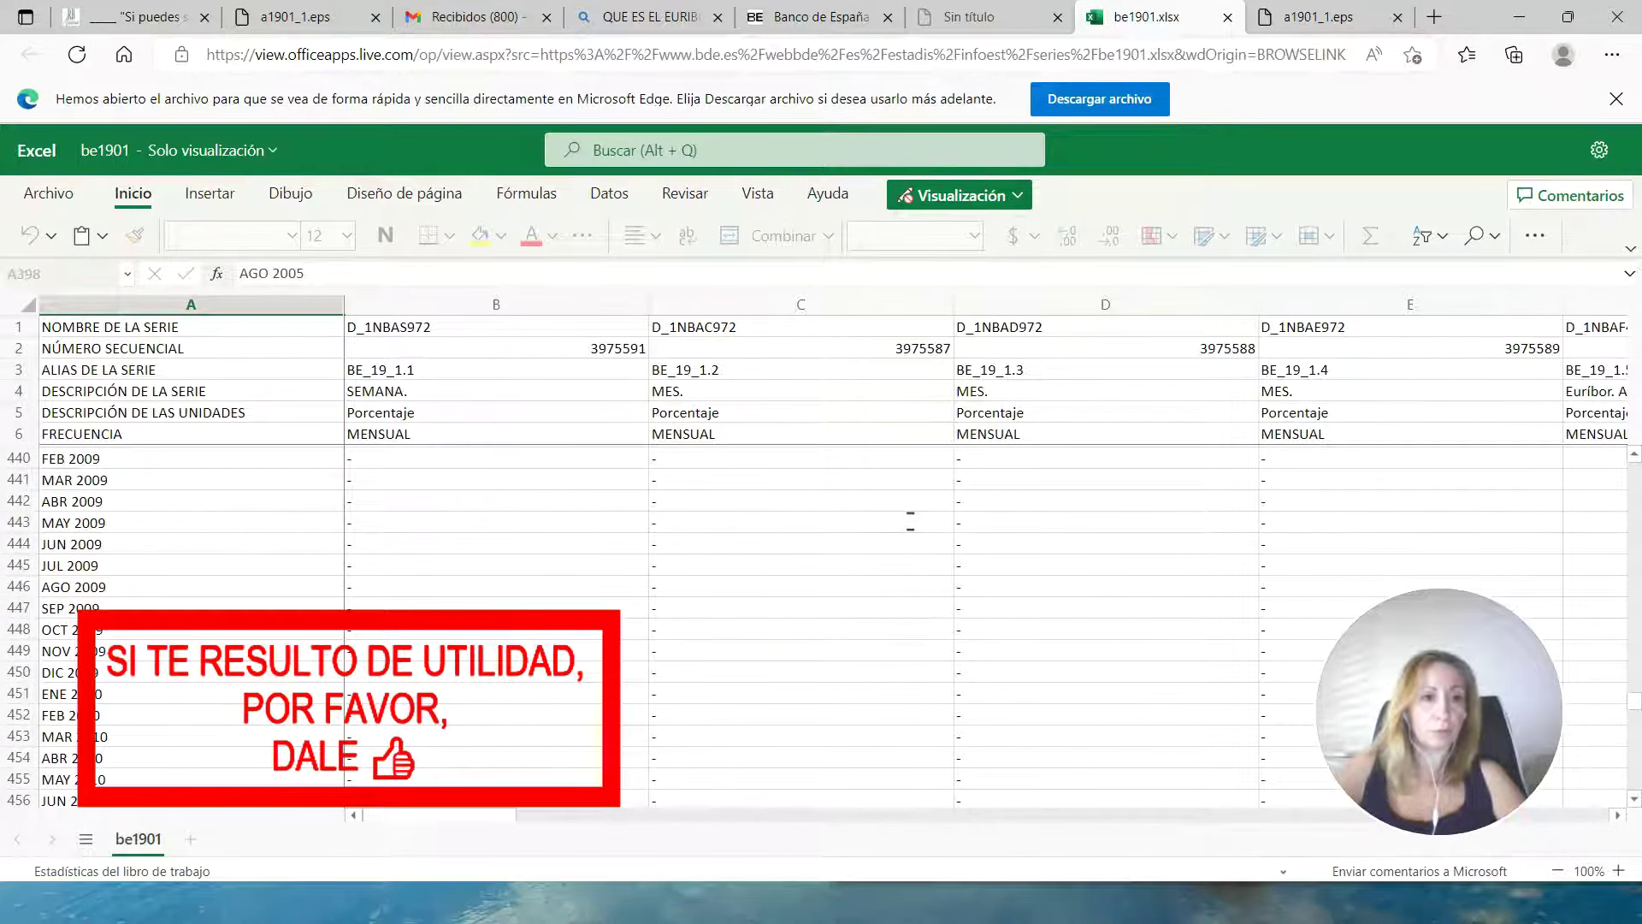
pyautogui.moveTo(1633, 705); pyautogui.dragTo(1631, 797)
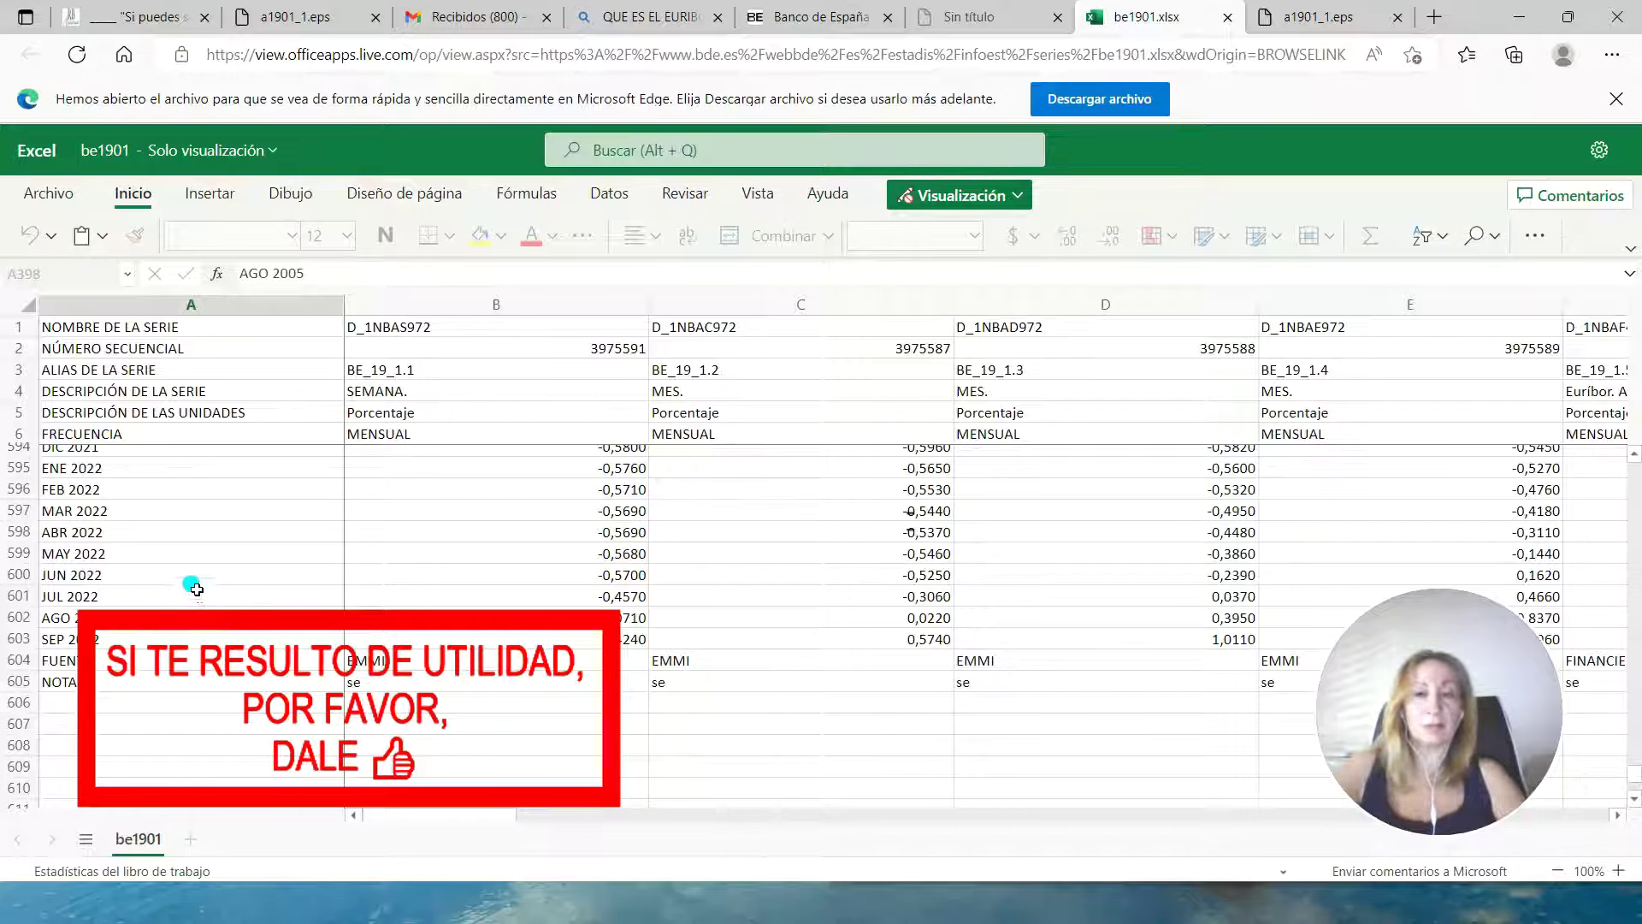
# - Reopen the table 19.1 Excel file from the Banco de España Tipos de referencia page and download it
pyautogui.click(804, 17)
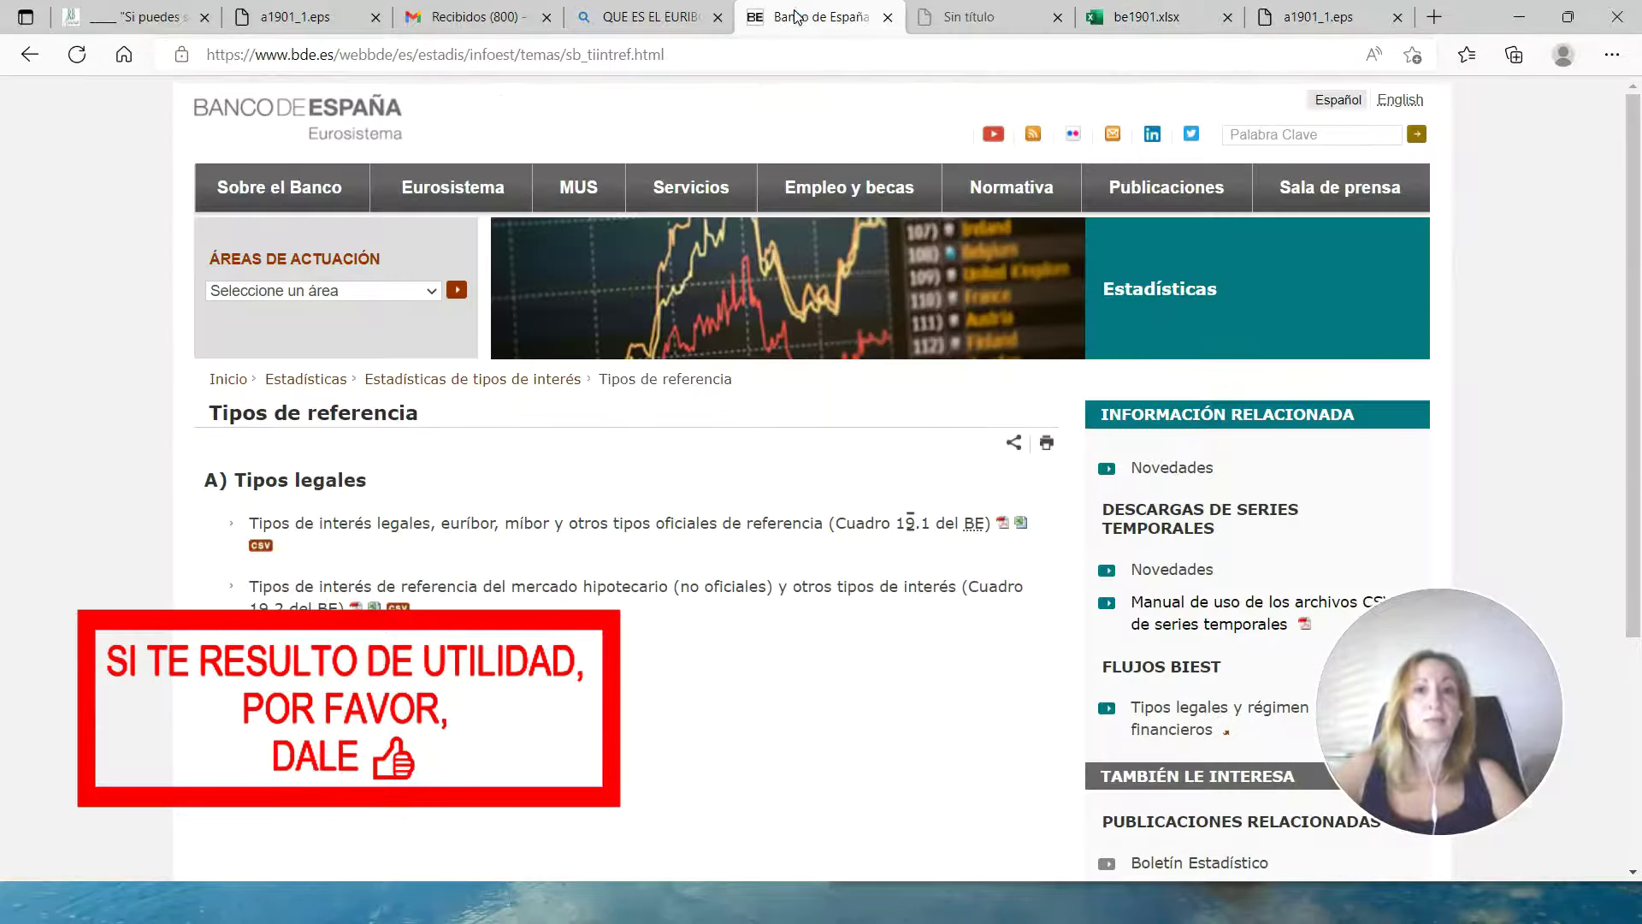
pyautogui.click(1023, 525)
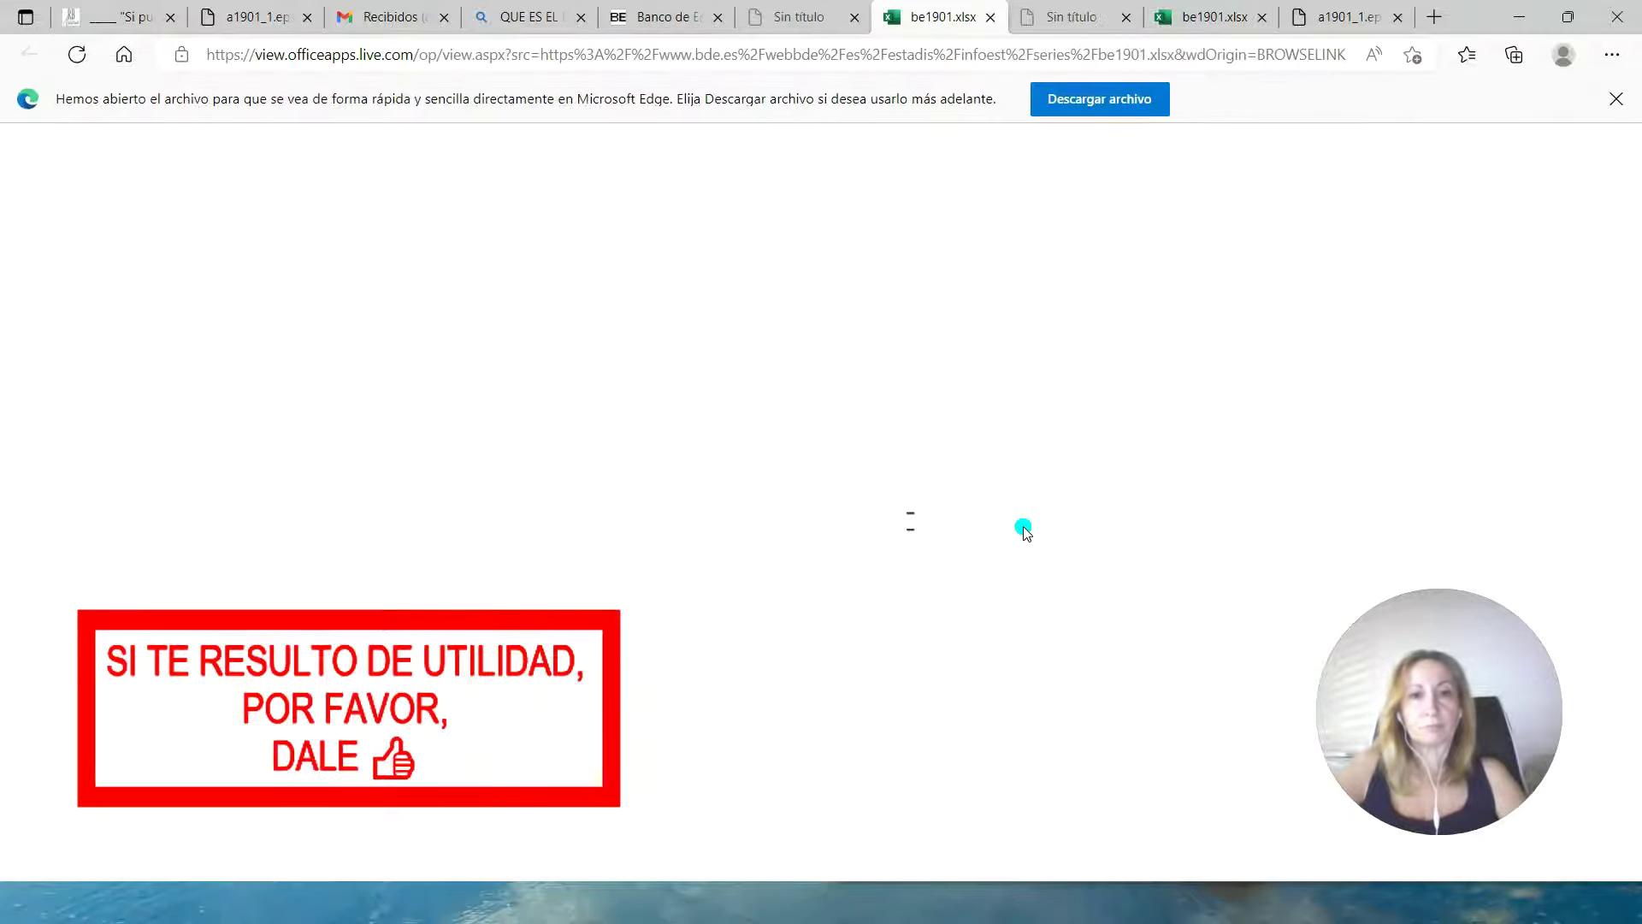
pyautogui.click(1107, 108)
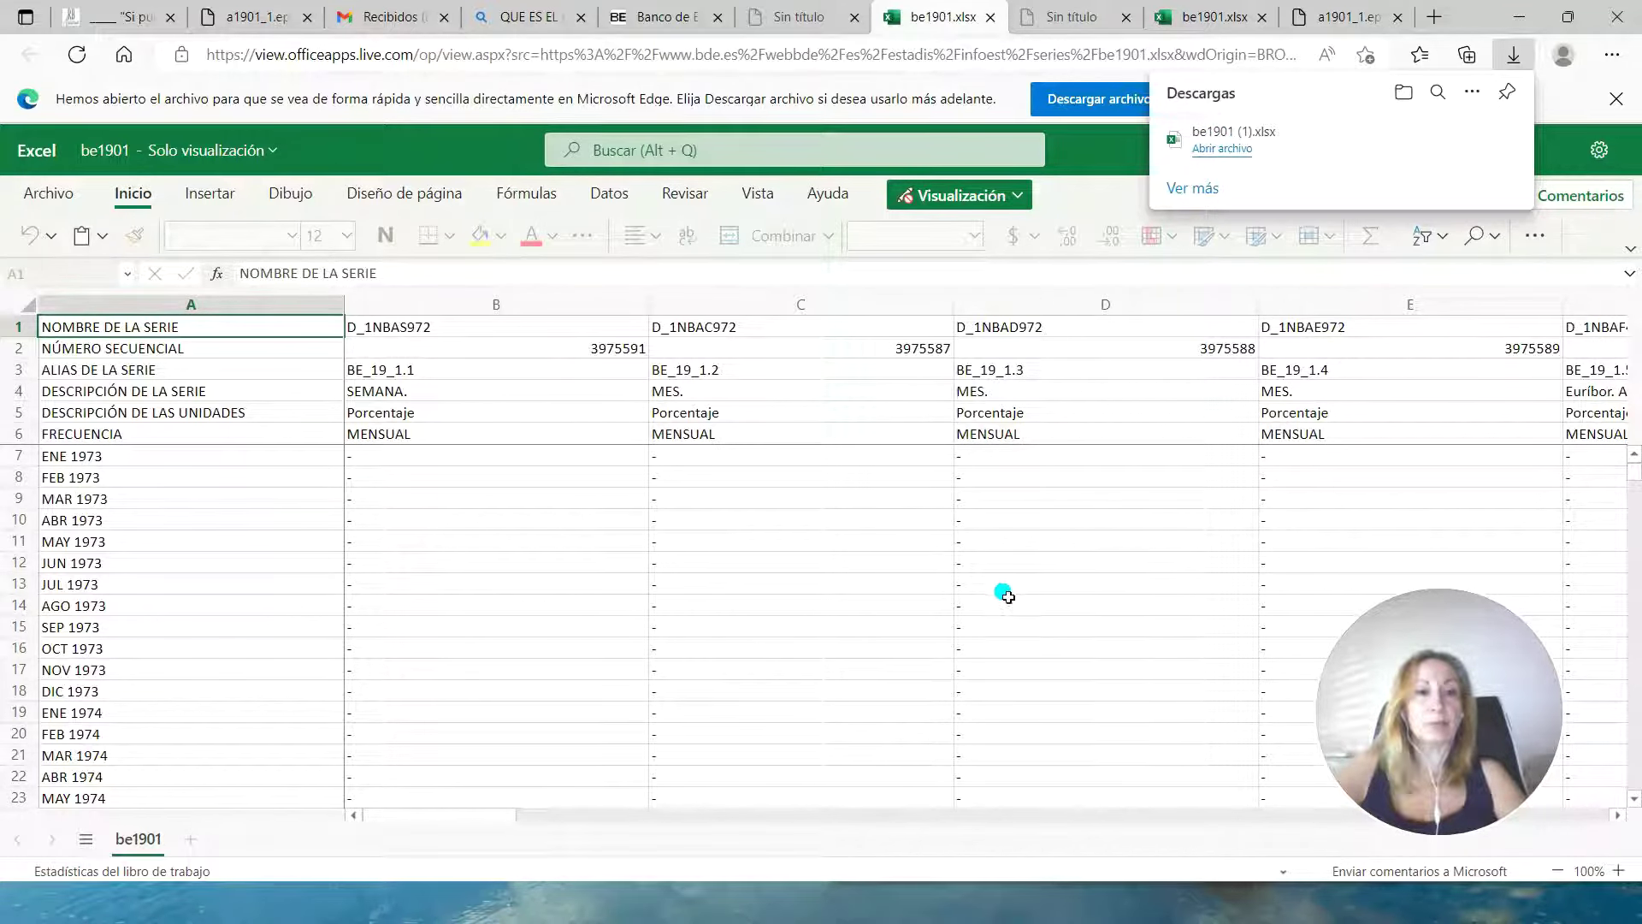
# - Switch to the blank Power BI Desktop report and open be1901.xlsx from the GRABACION 07102022 folder as an Excel data source
pyautogui.hotkey('alt', 'Tab')
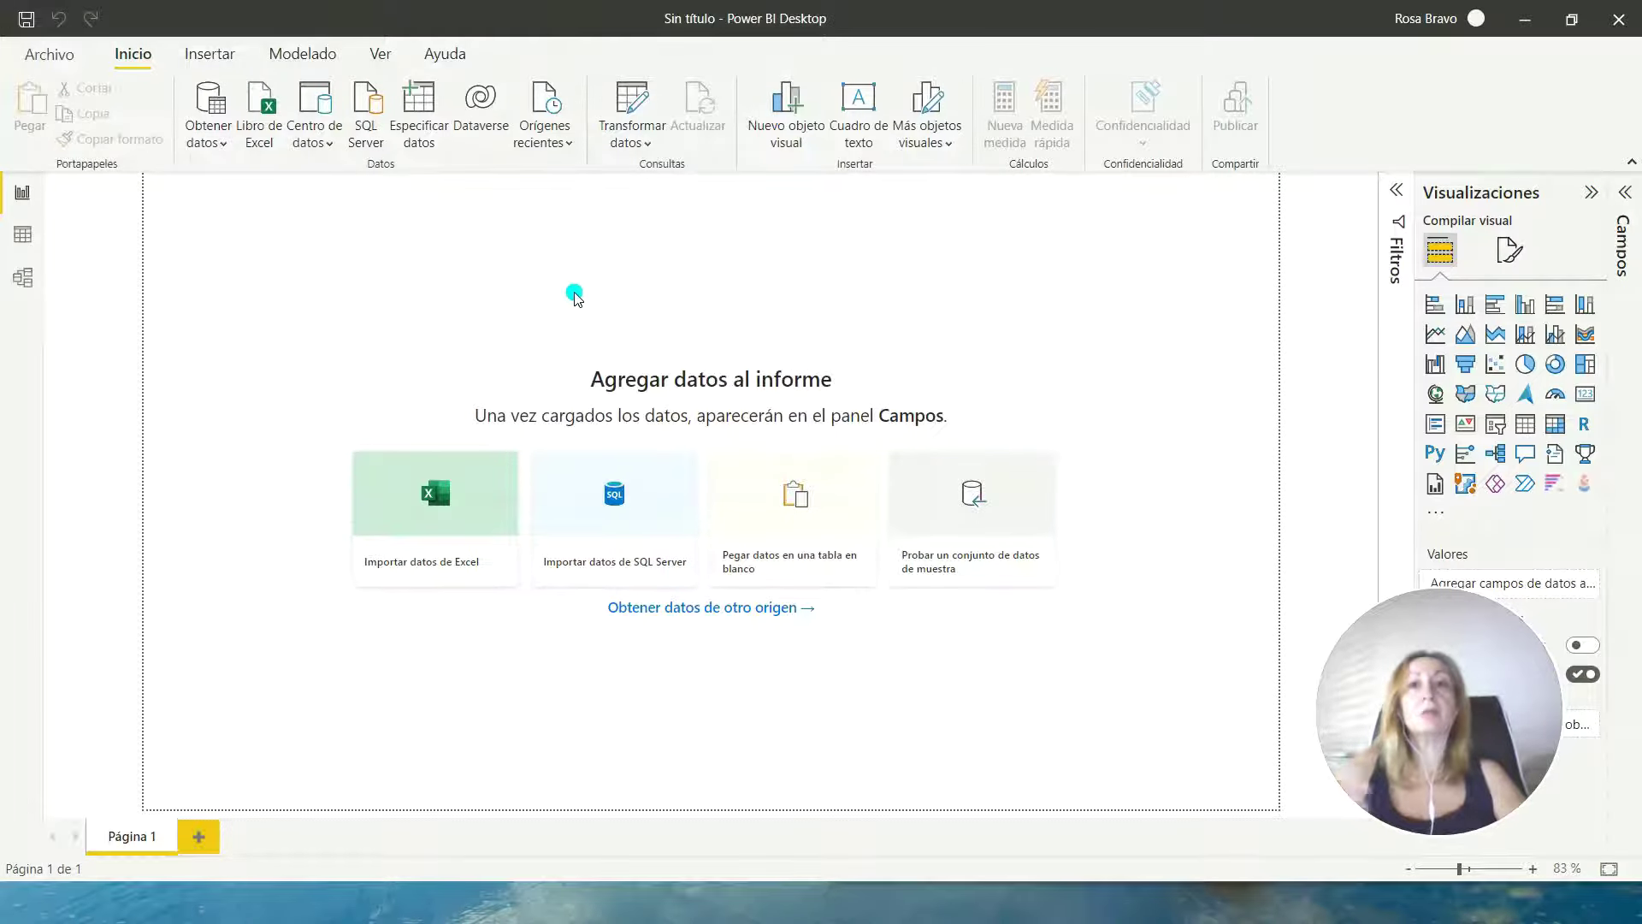
pyautogui.click(227, 146)
pyautogui.click(239, 212)
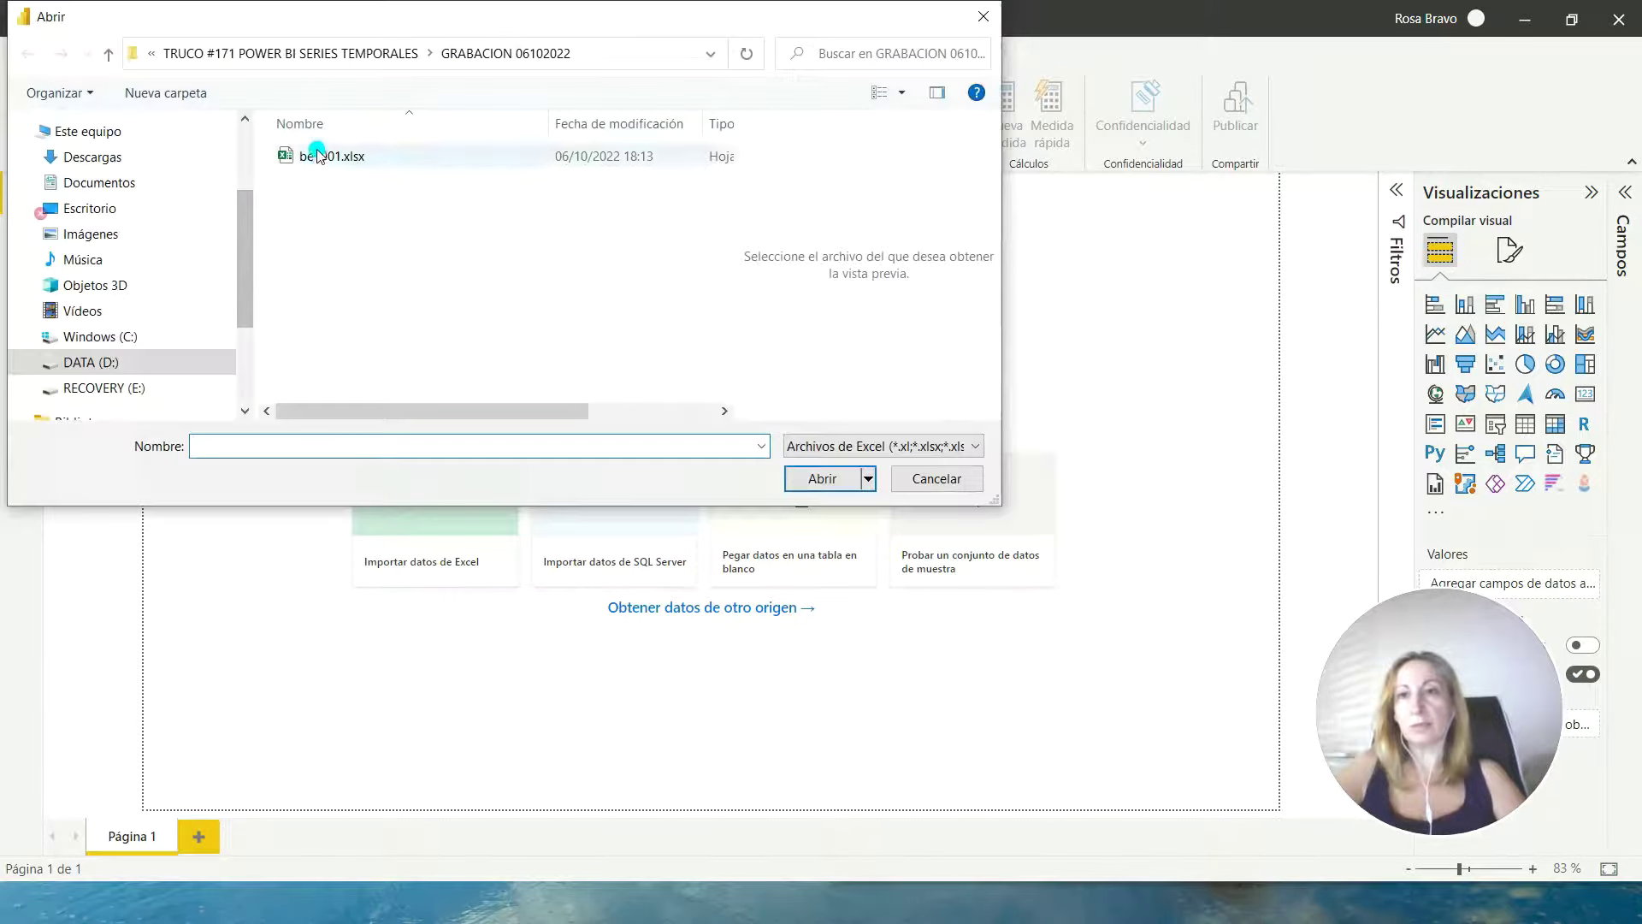
pyautogui.click(109, 55)
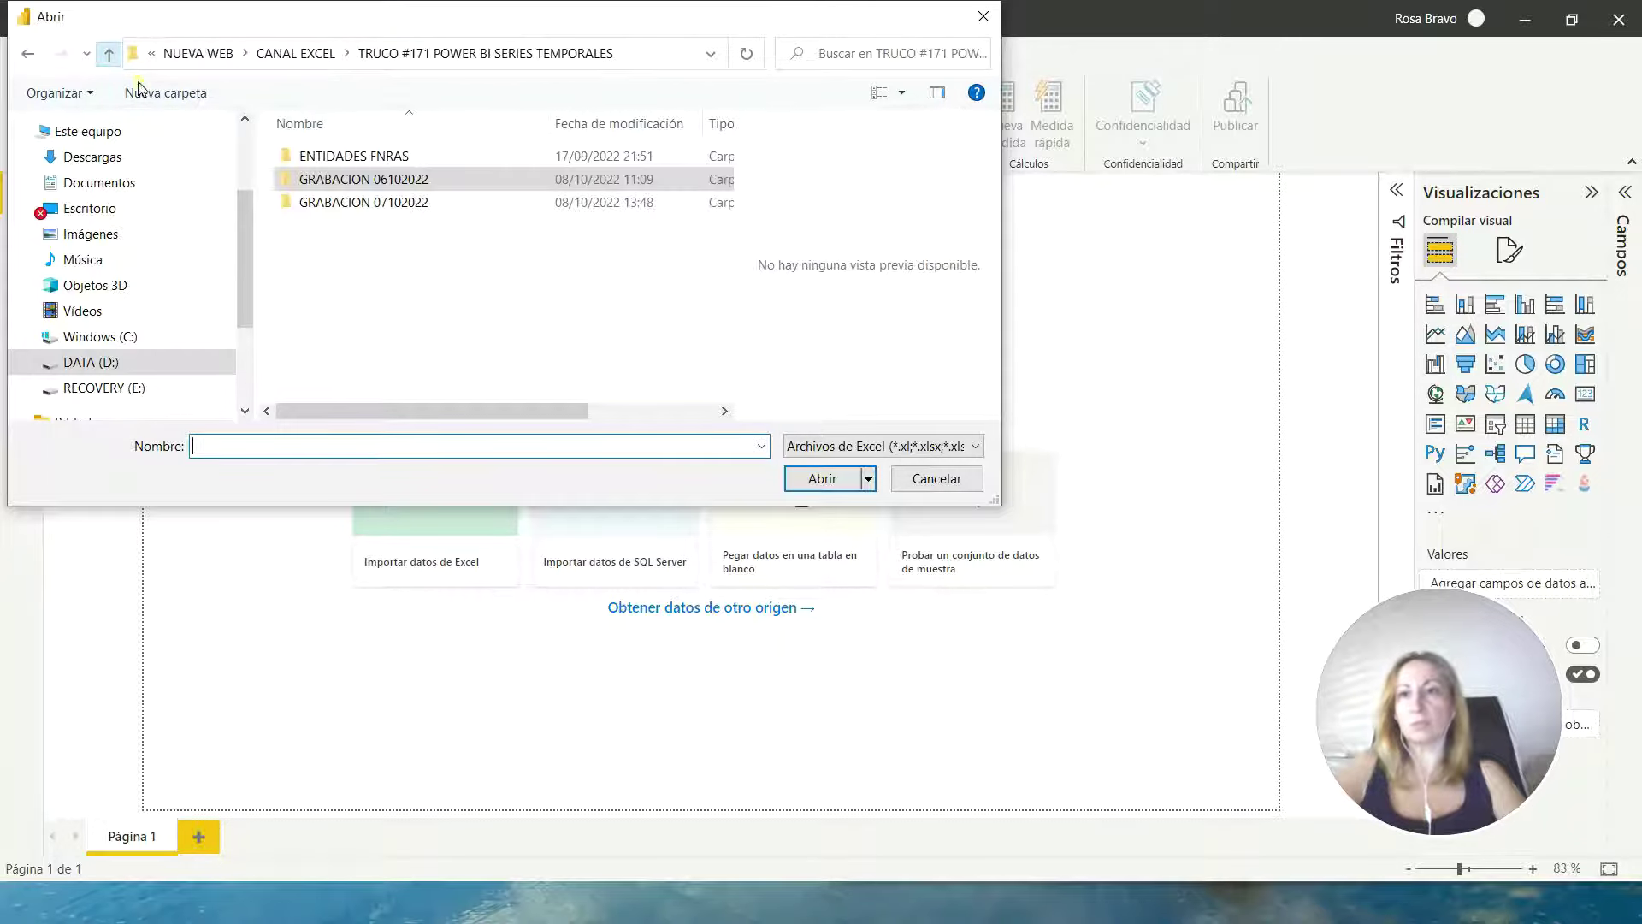
pyautogui.doubleClick(314, 202)
pyautogui.click(309, 156)
pyautogui.click(822, 478)
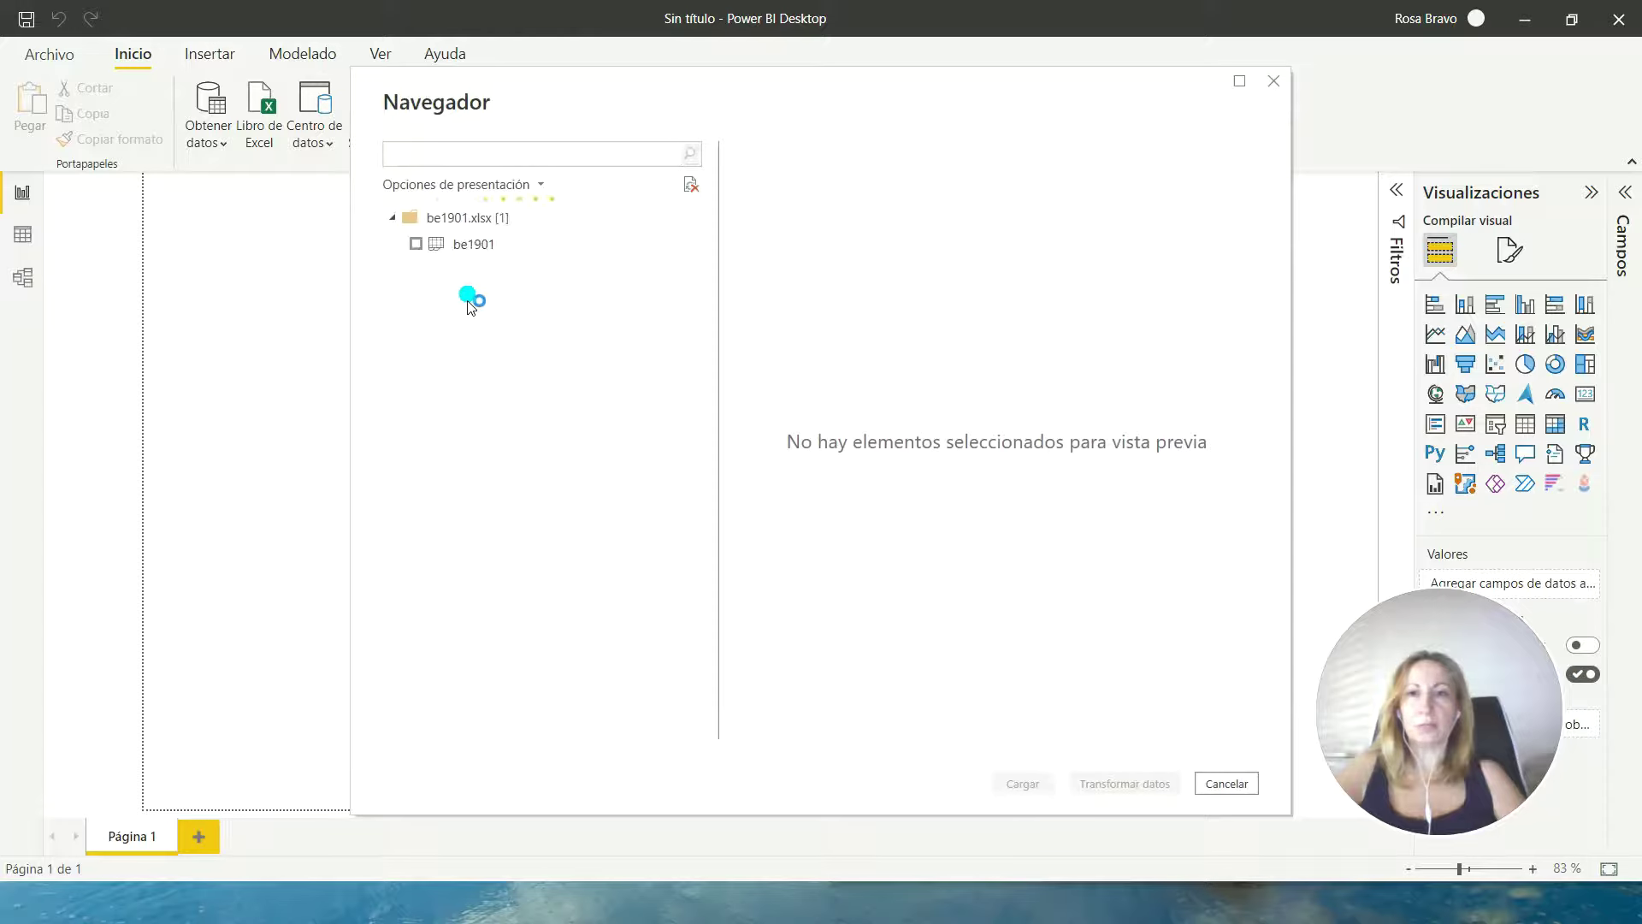
# - Load the be1901 sheet into the report and expand the be1901 table to list its fields
pyautogui.click(417, 244)
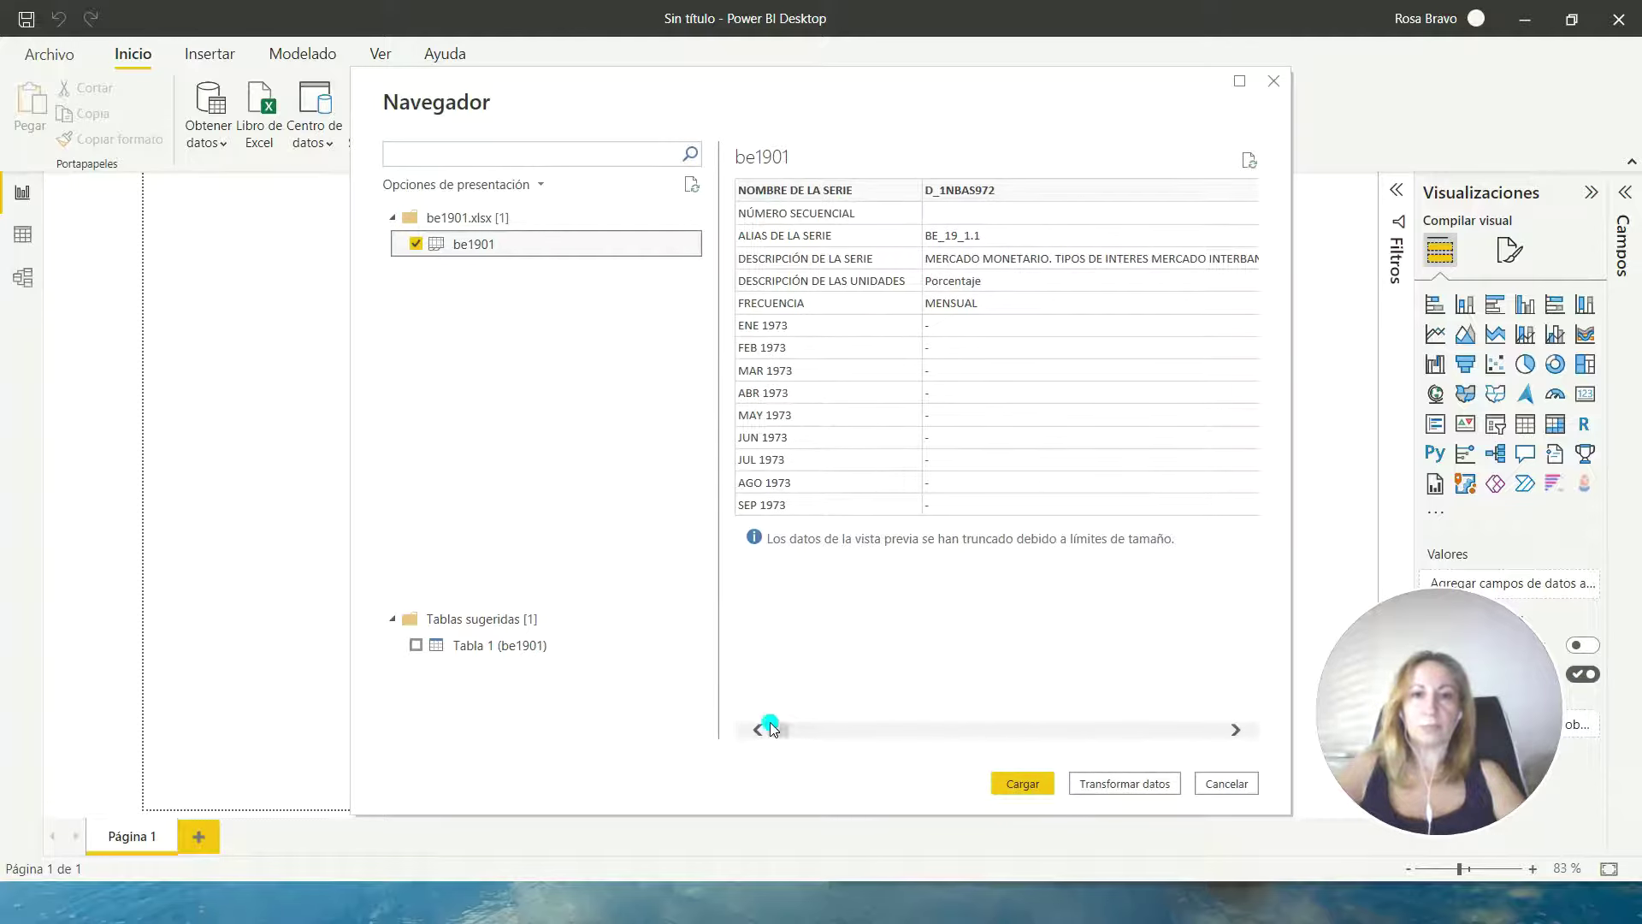
pyautogui.moveTo(780, 729)
pyautogui.mouseDown()
pyautogui.moveTo(990, 773)
pyautogui.moveTo(1221, 757)
pyautogui.moveTo(771, 713)
pyautogui.mouseUp()
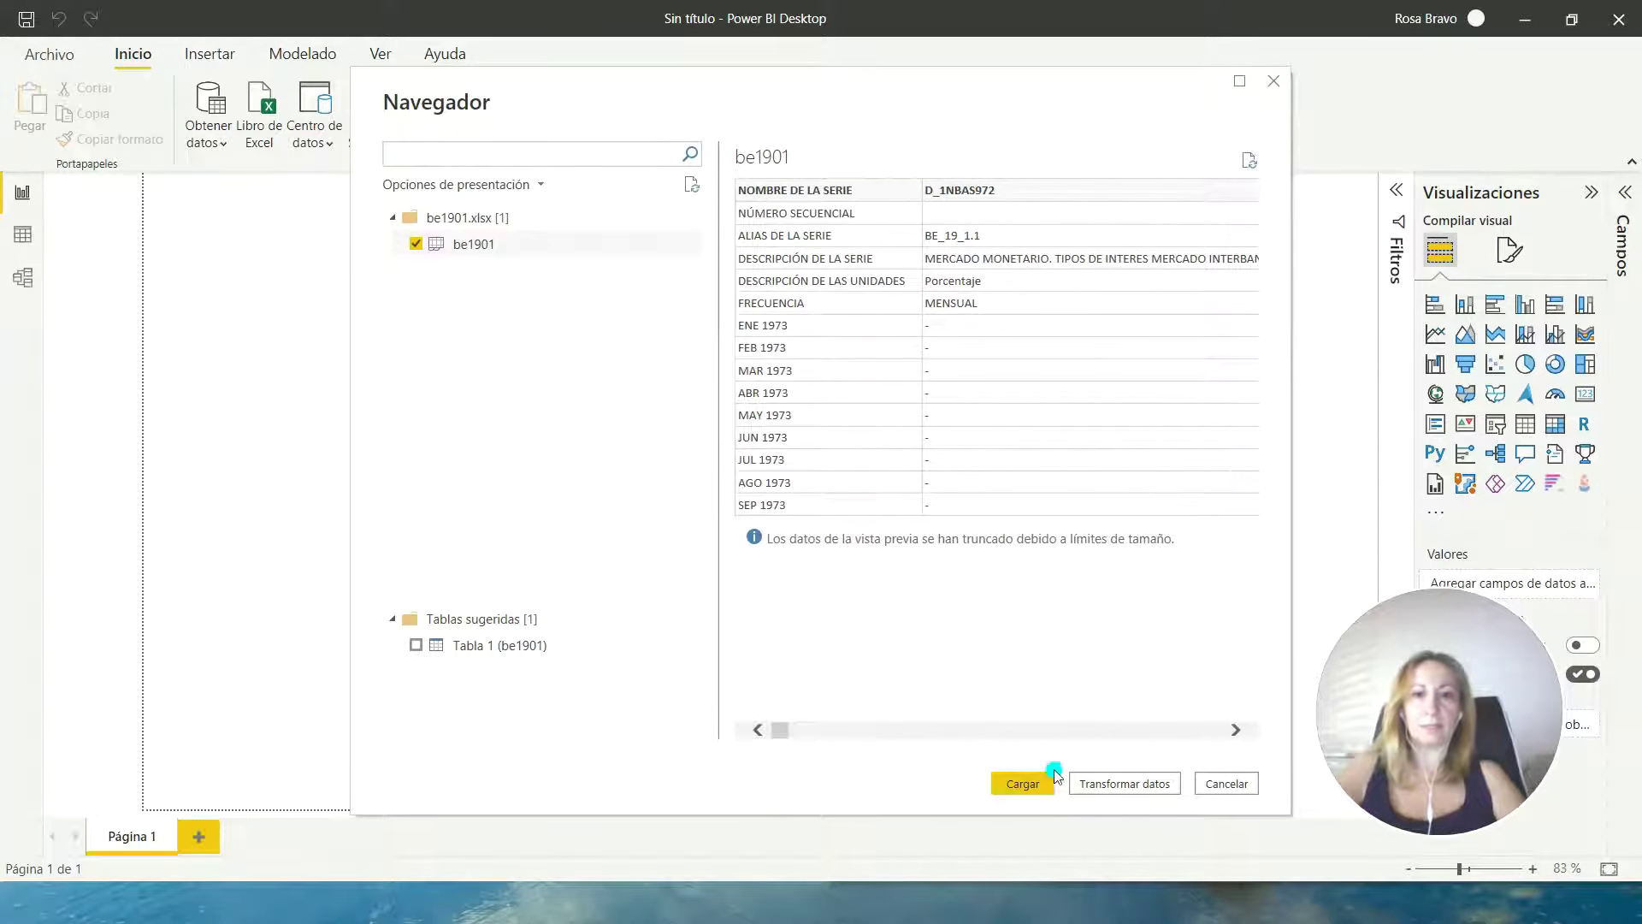
pyautogui.click(1023, 785)
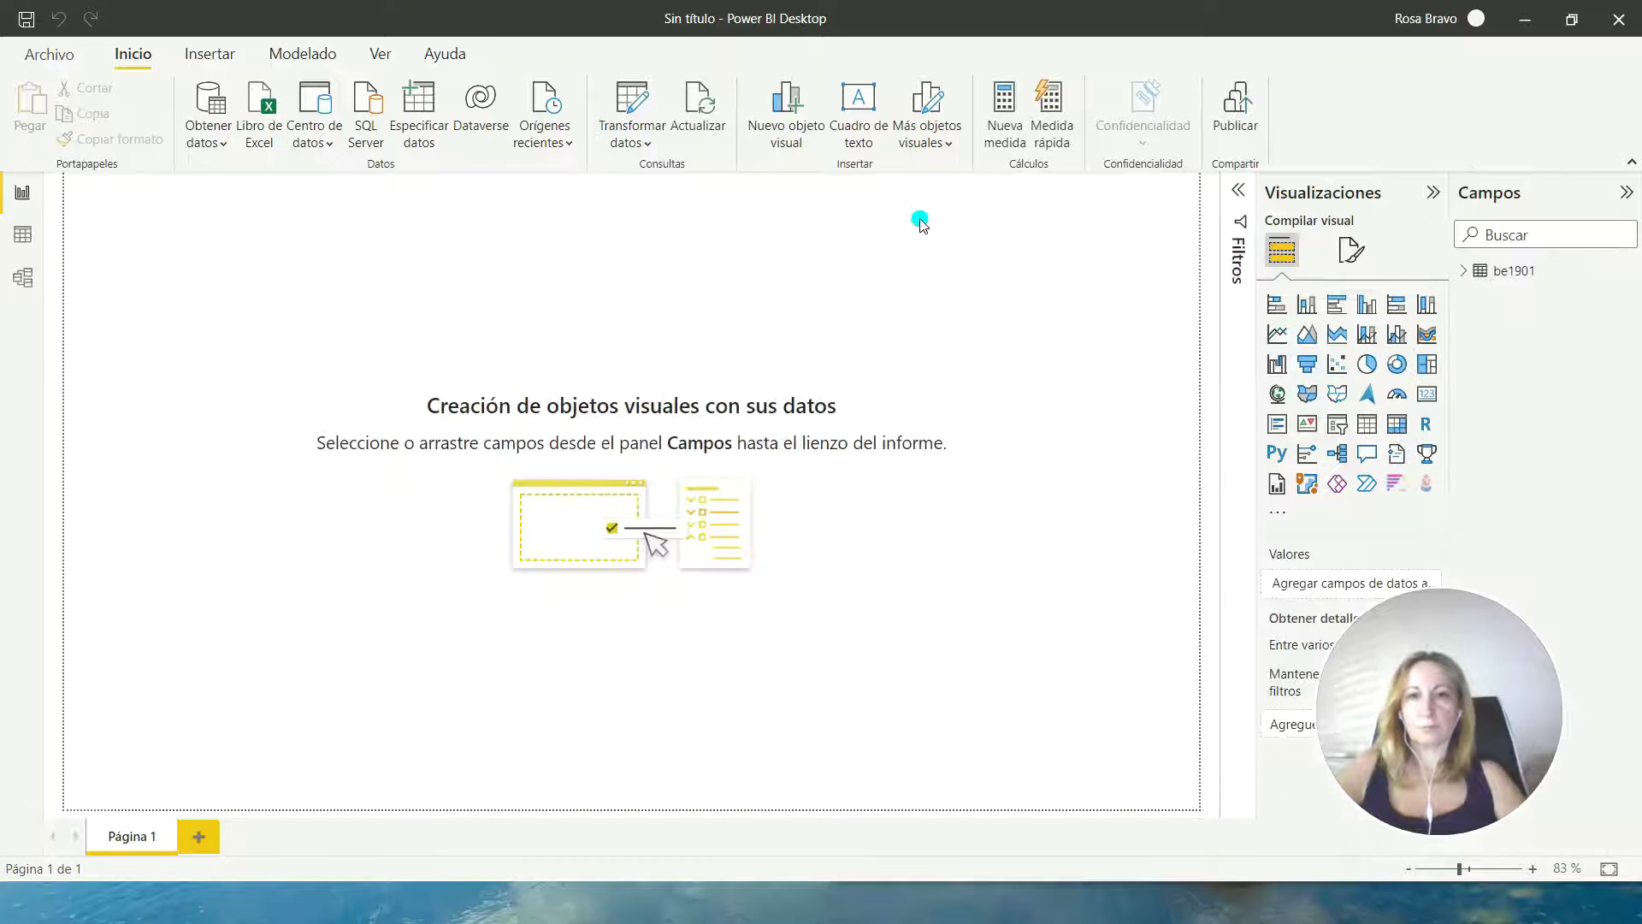
pyautogui.click(1464, 270)
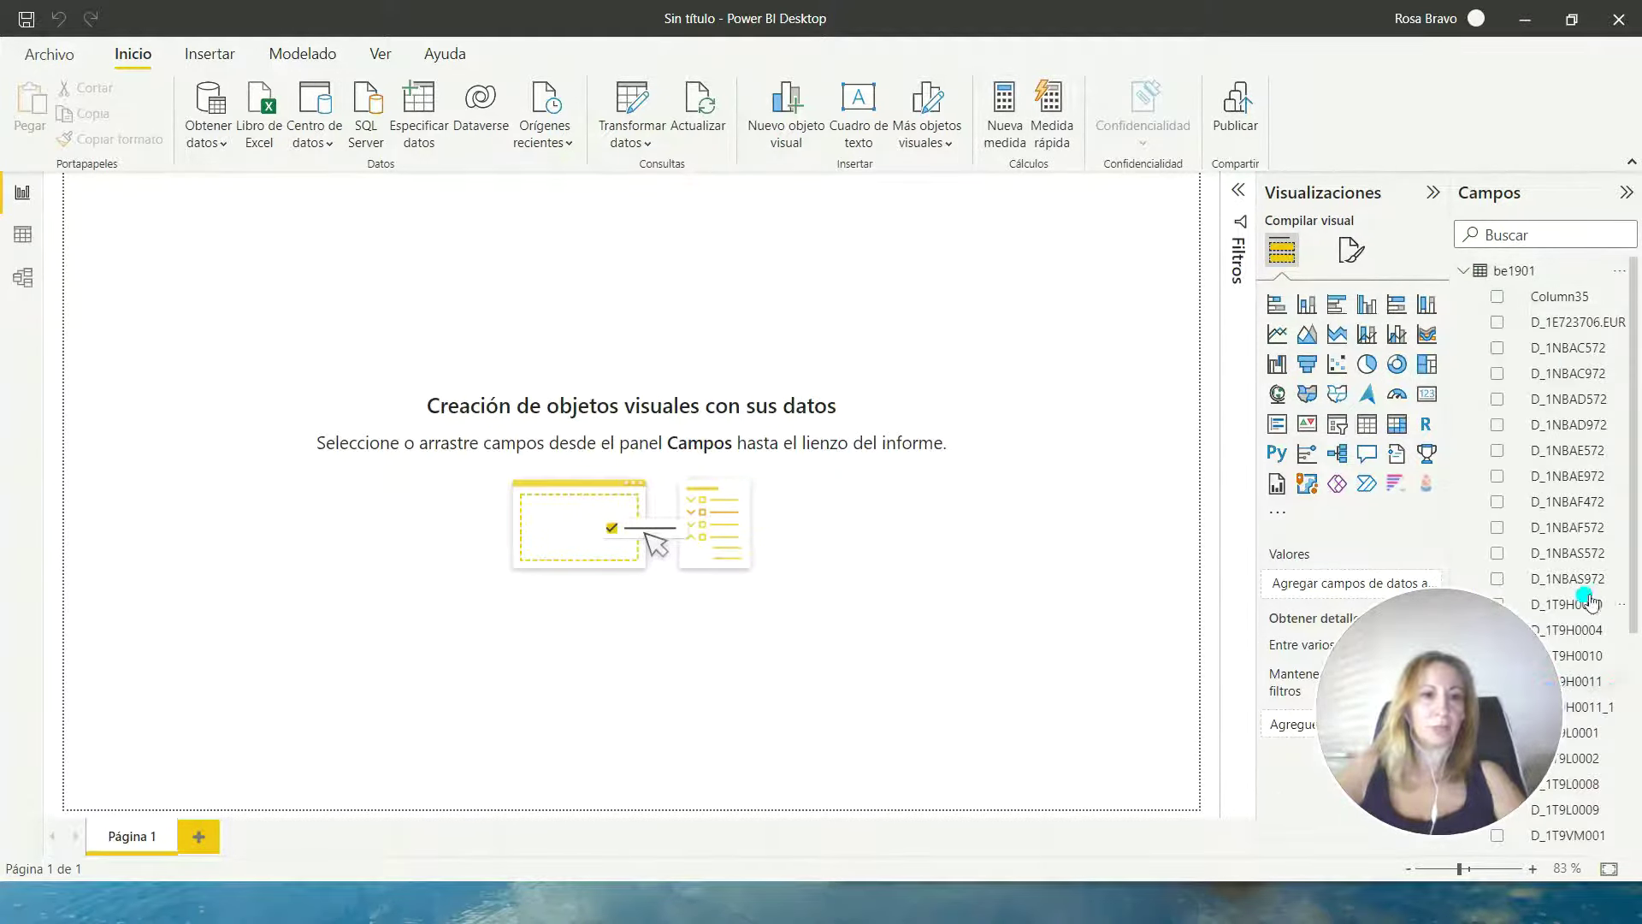
# - Look through the remaining be1901 fields and open the imported data in the Power Query editor
pyautogui.scroll(-4, 1582, 590)
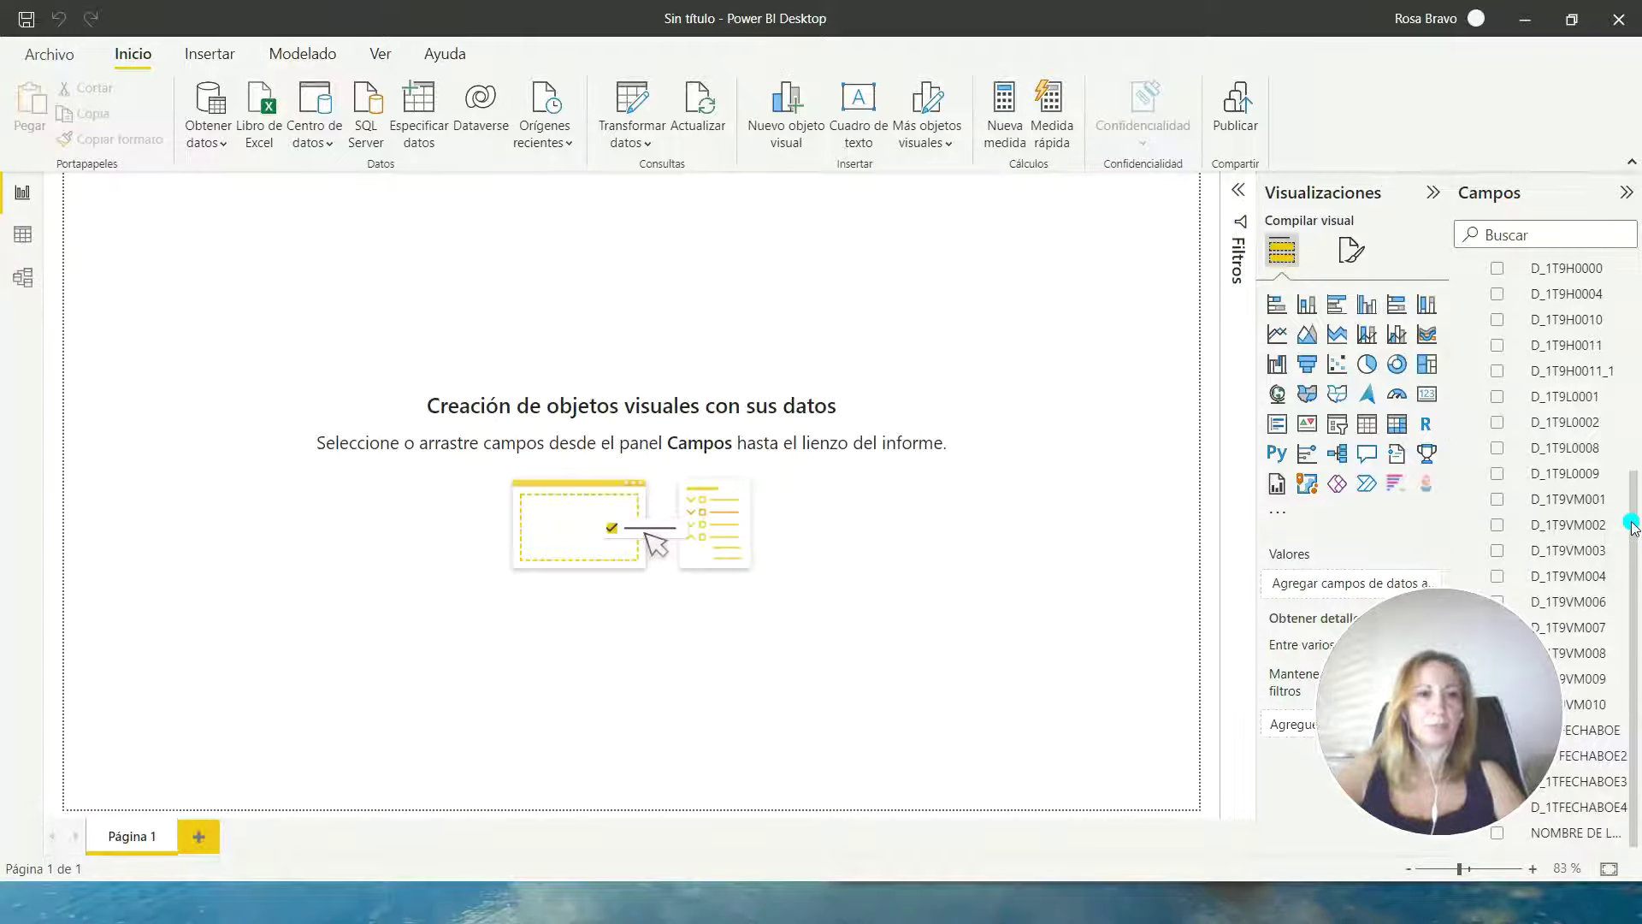
pyautogui.moveTo(1633, 525); pyautogui.dragTo(1636, 283)
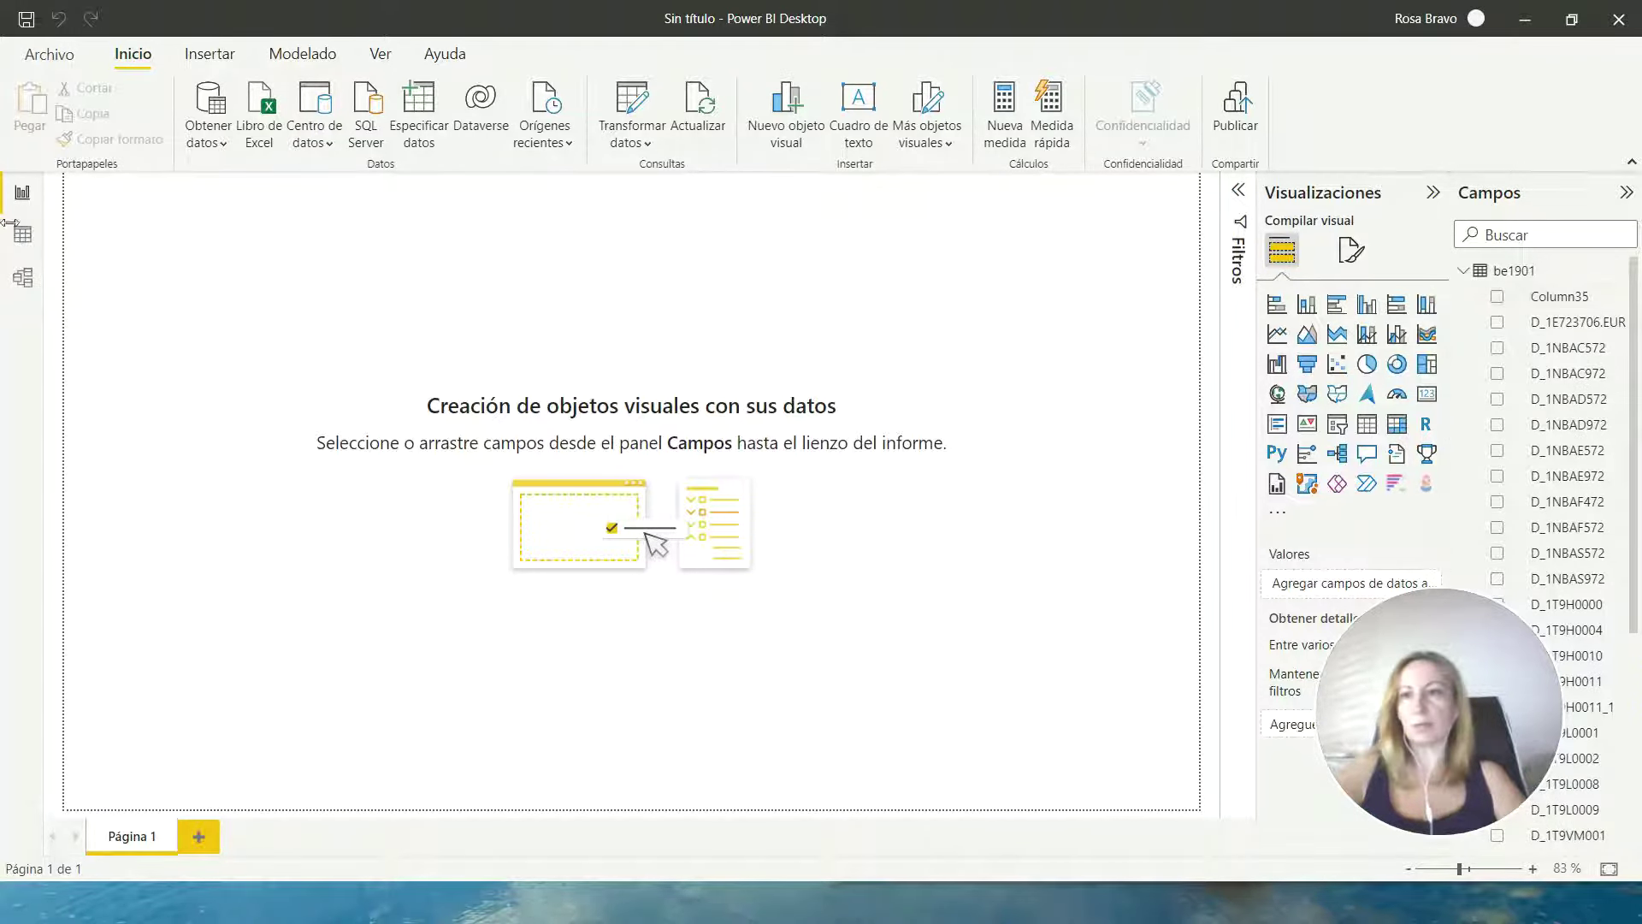
pyautogui.click(633, 142)
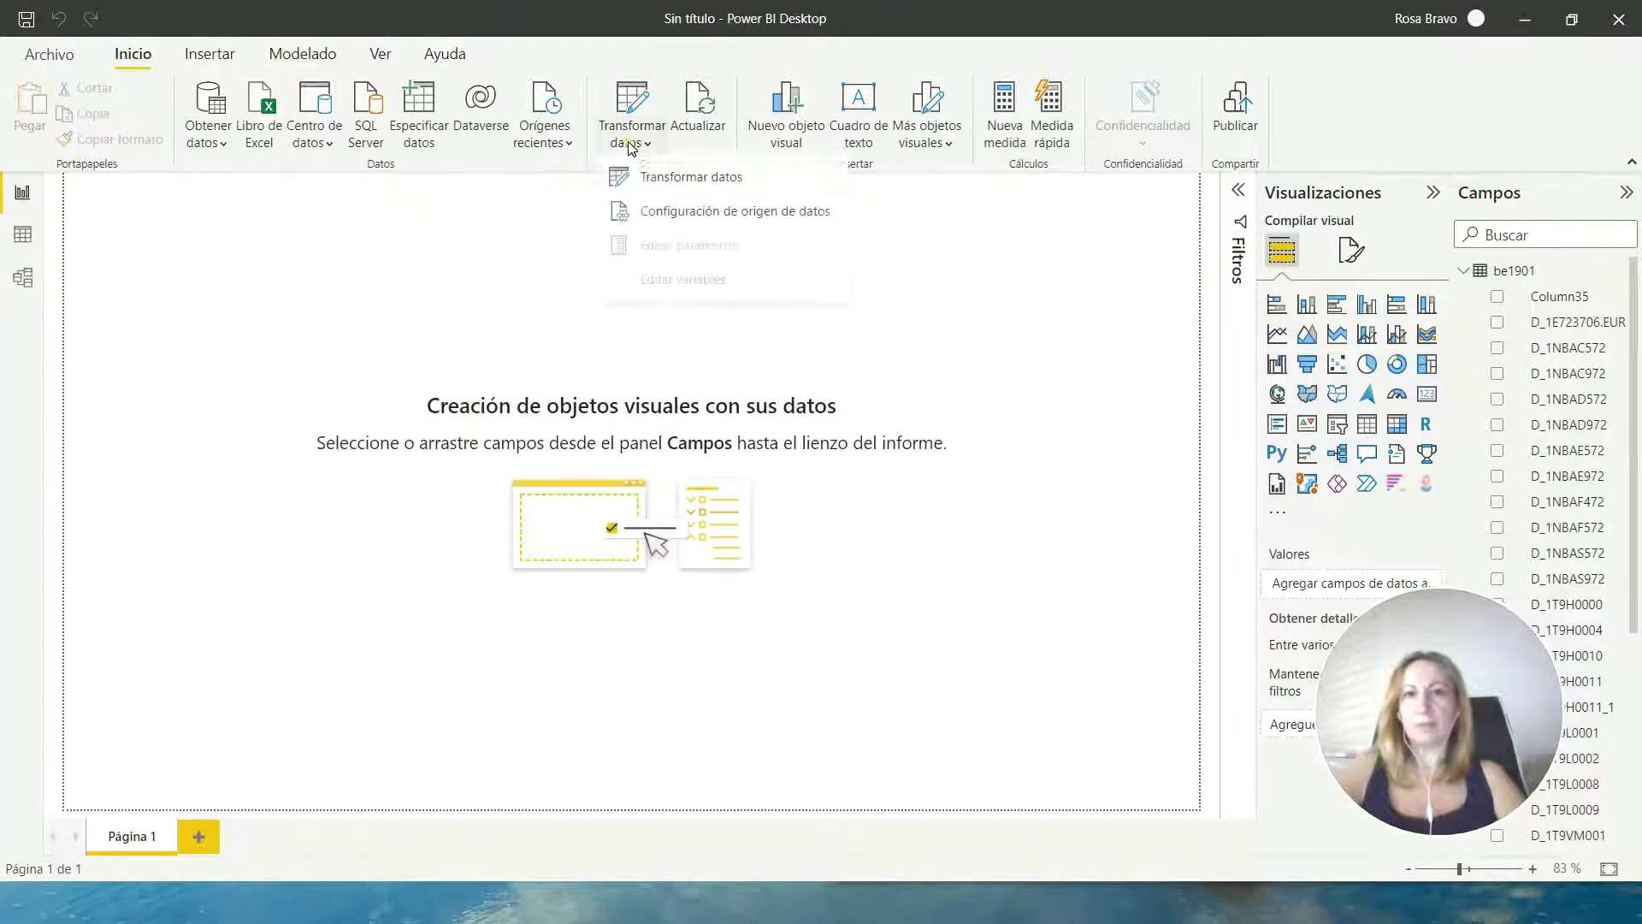
pyautogui.click(642, 180)
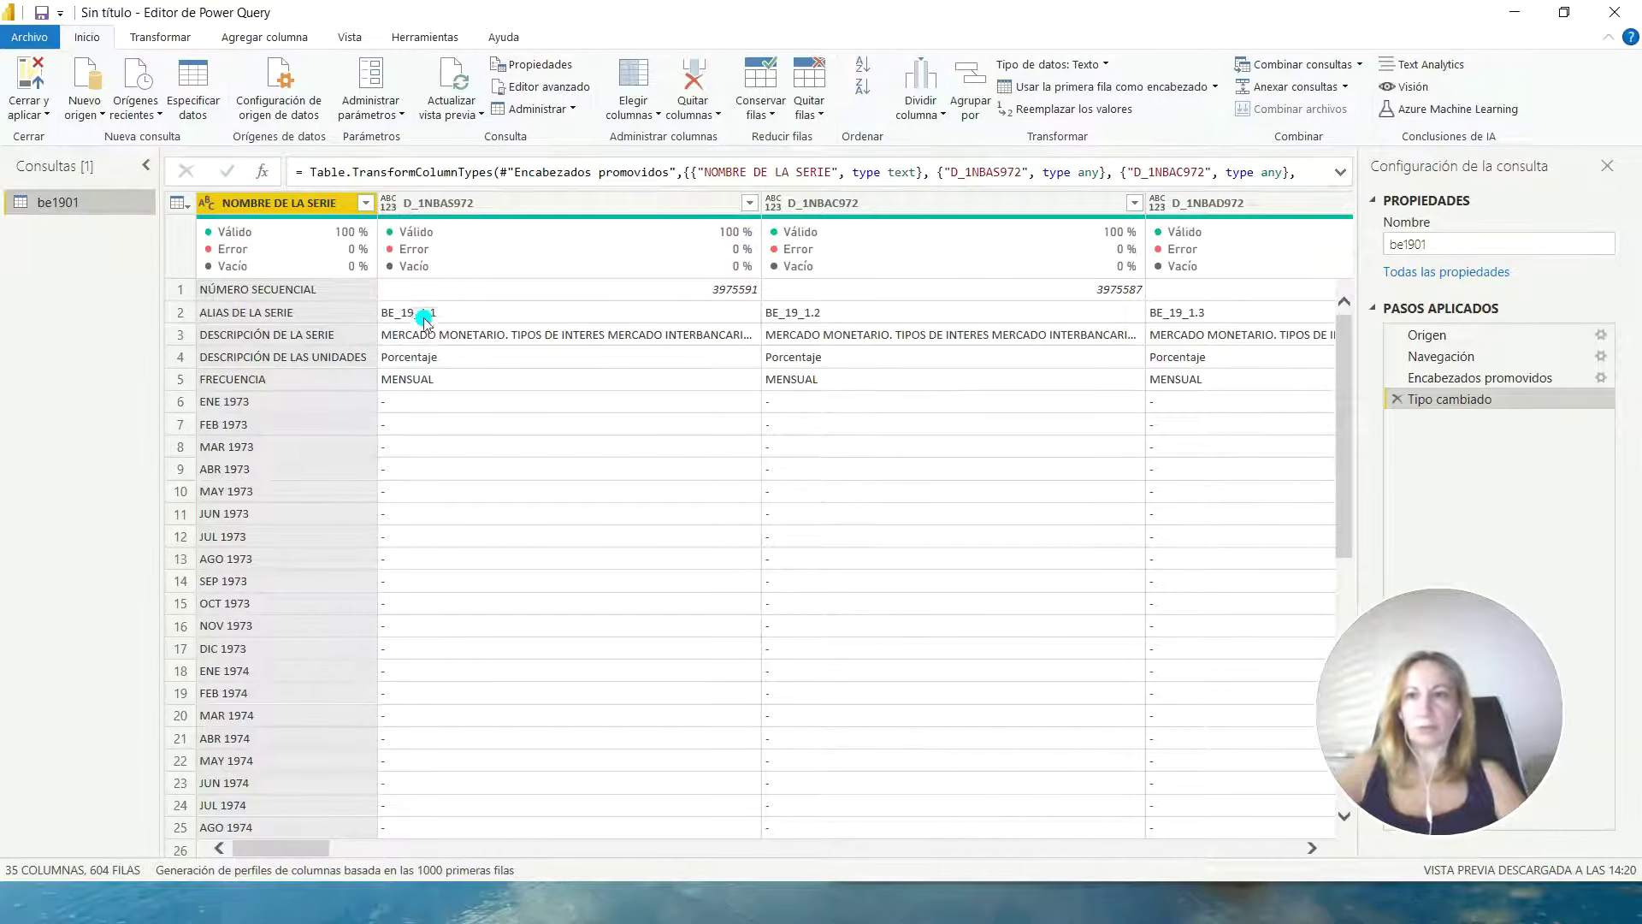
# - Rename the be1901 query as DATOS HISTORICOS EURIBOR
pyautogui.rightClick(67, 207)
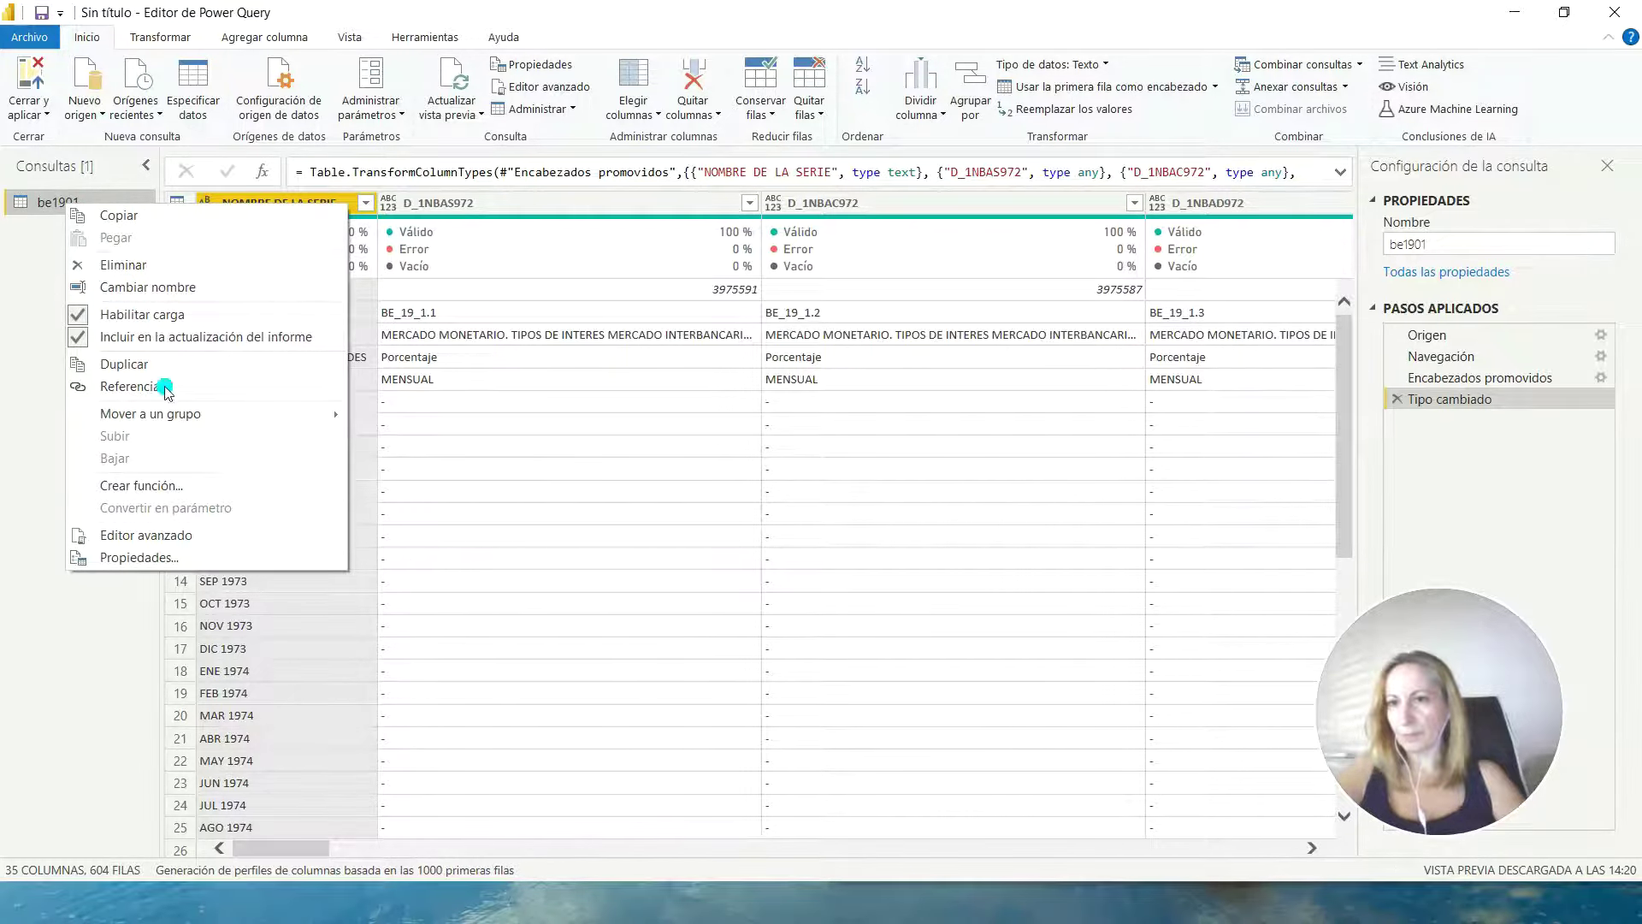
pyautogui.click(146, 289)
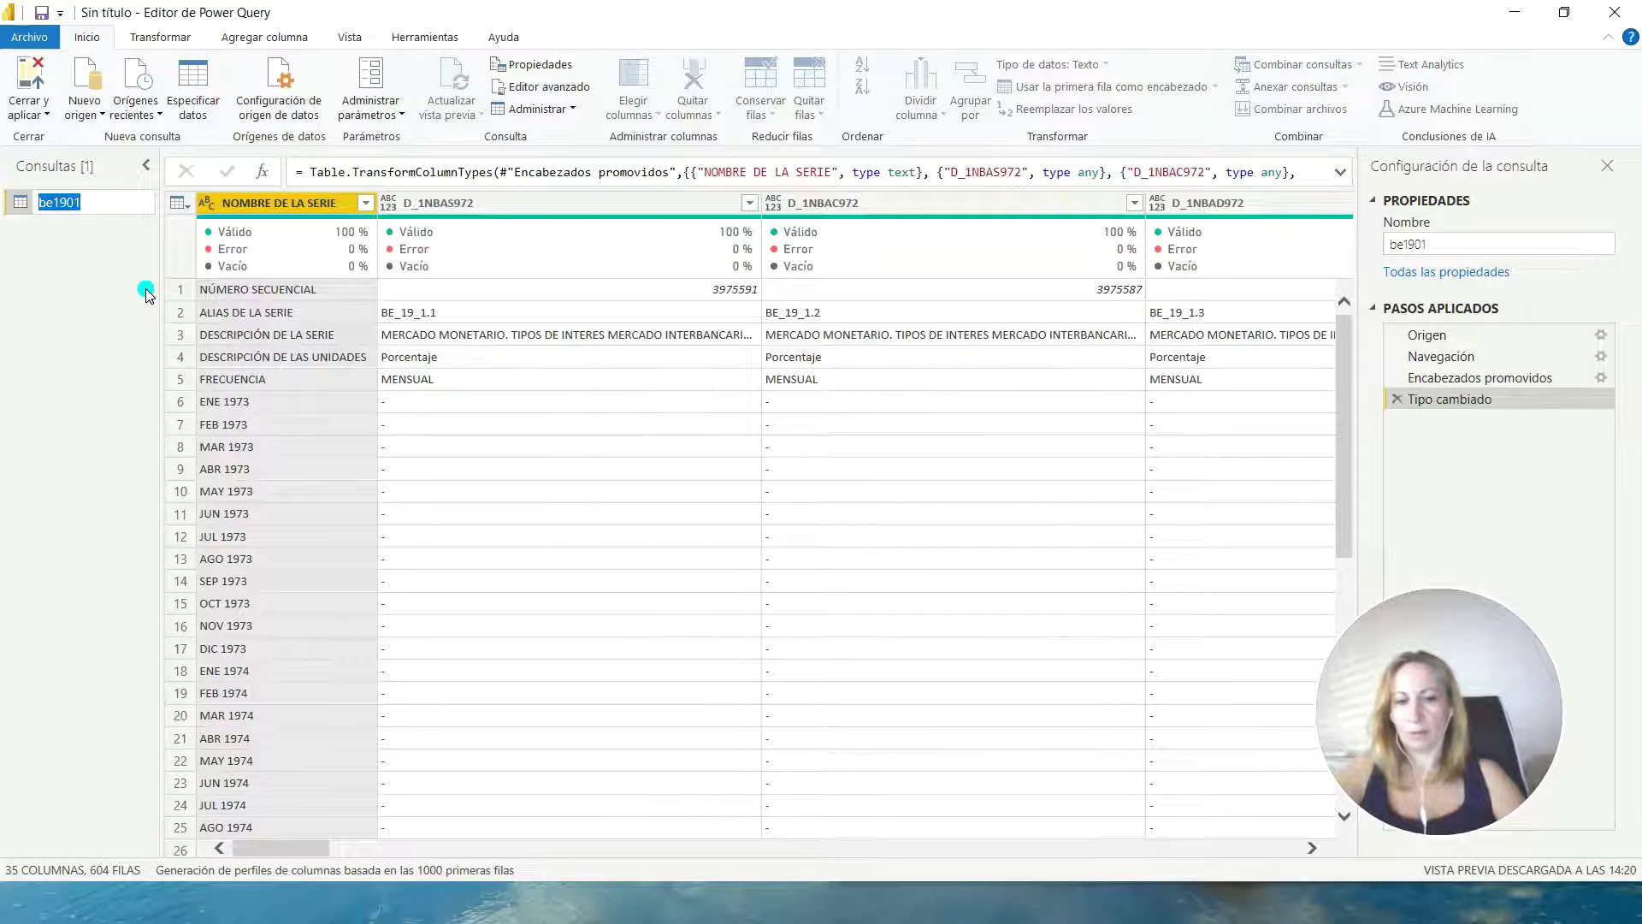
pyautogui.press('BackSpace')
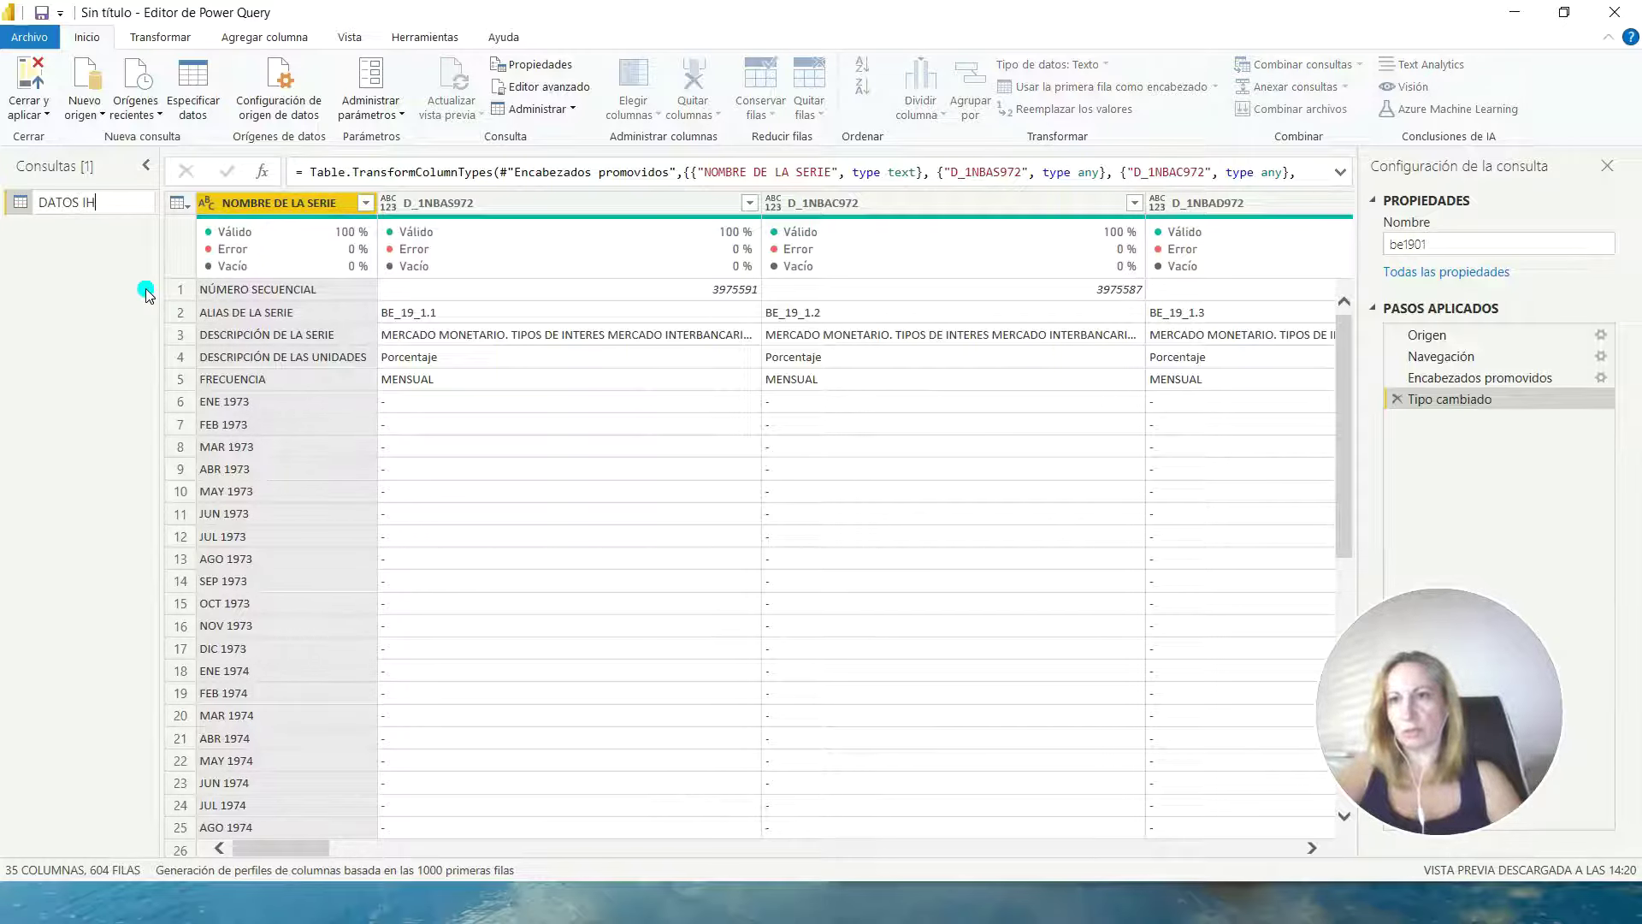
pyautogui.write('DATOS HISTORICOS EURIBOR')
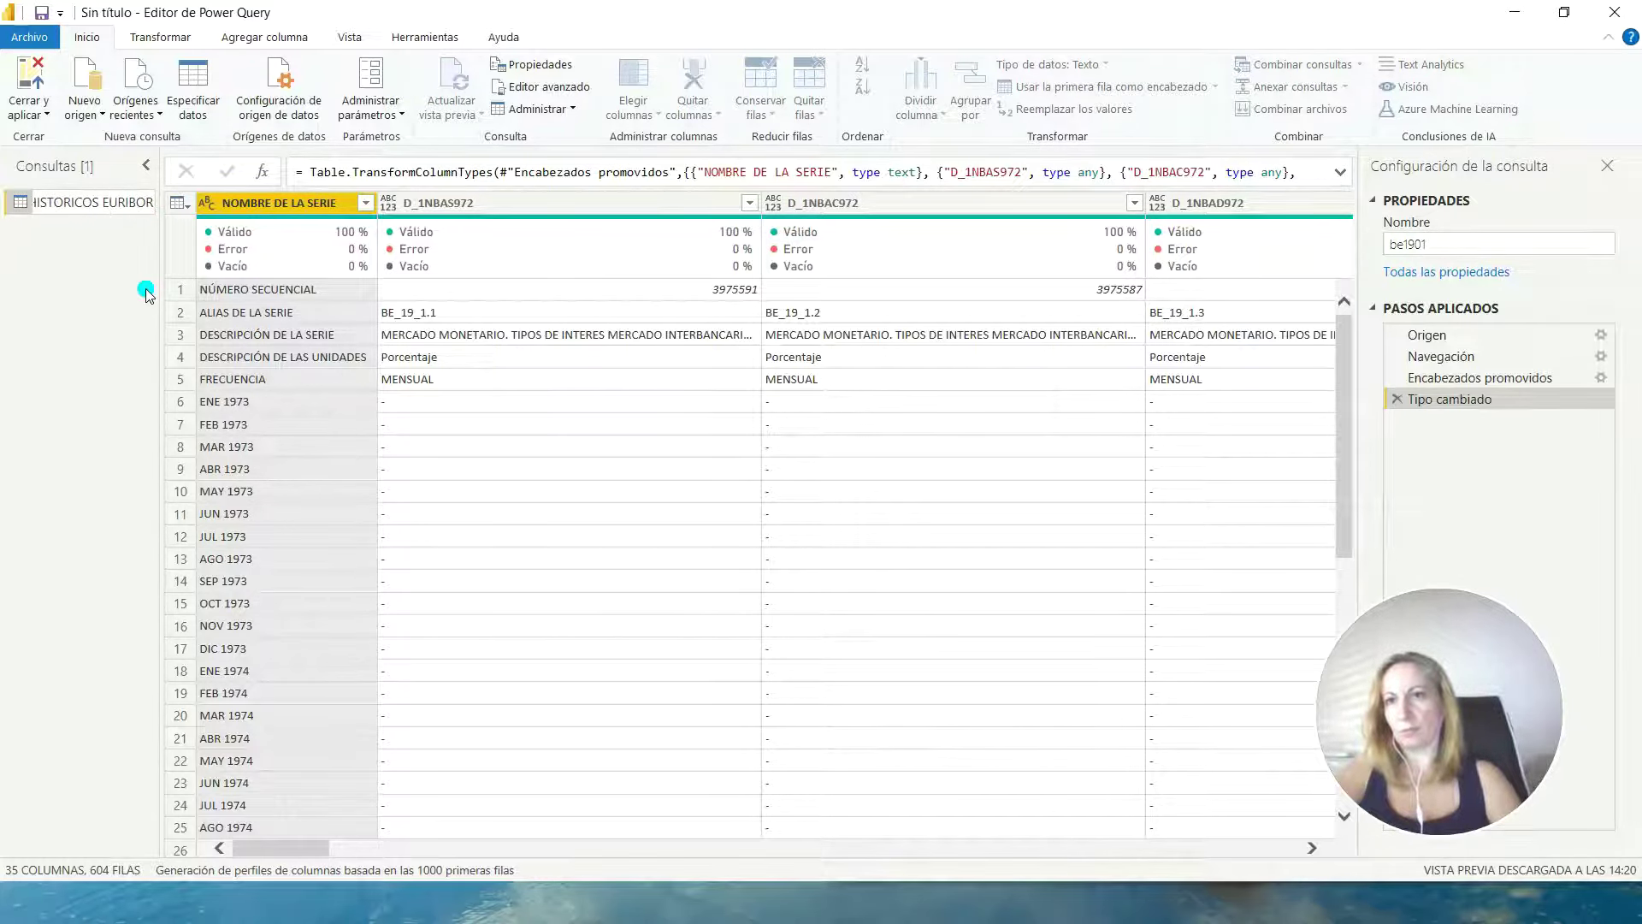
pyautogui.press('Return')
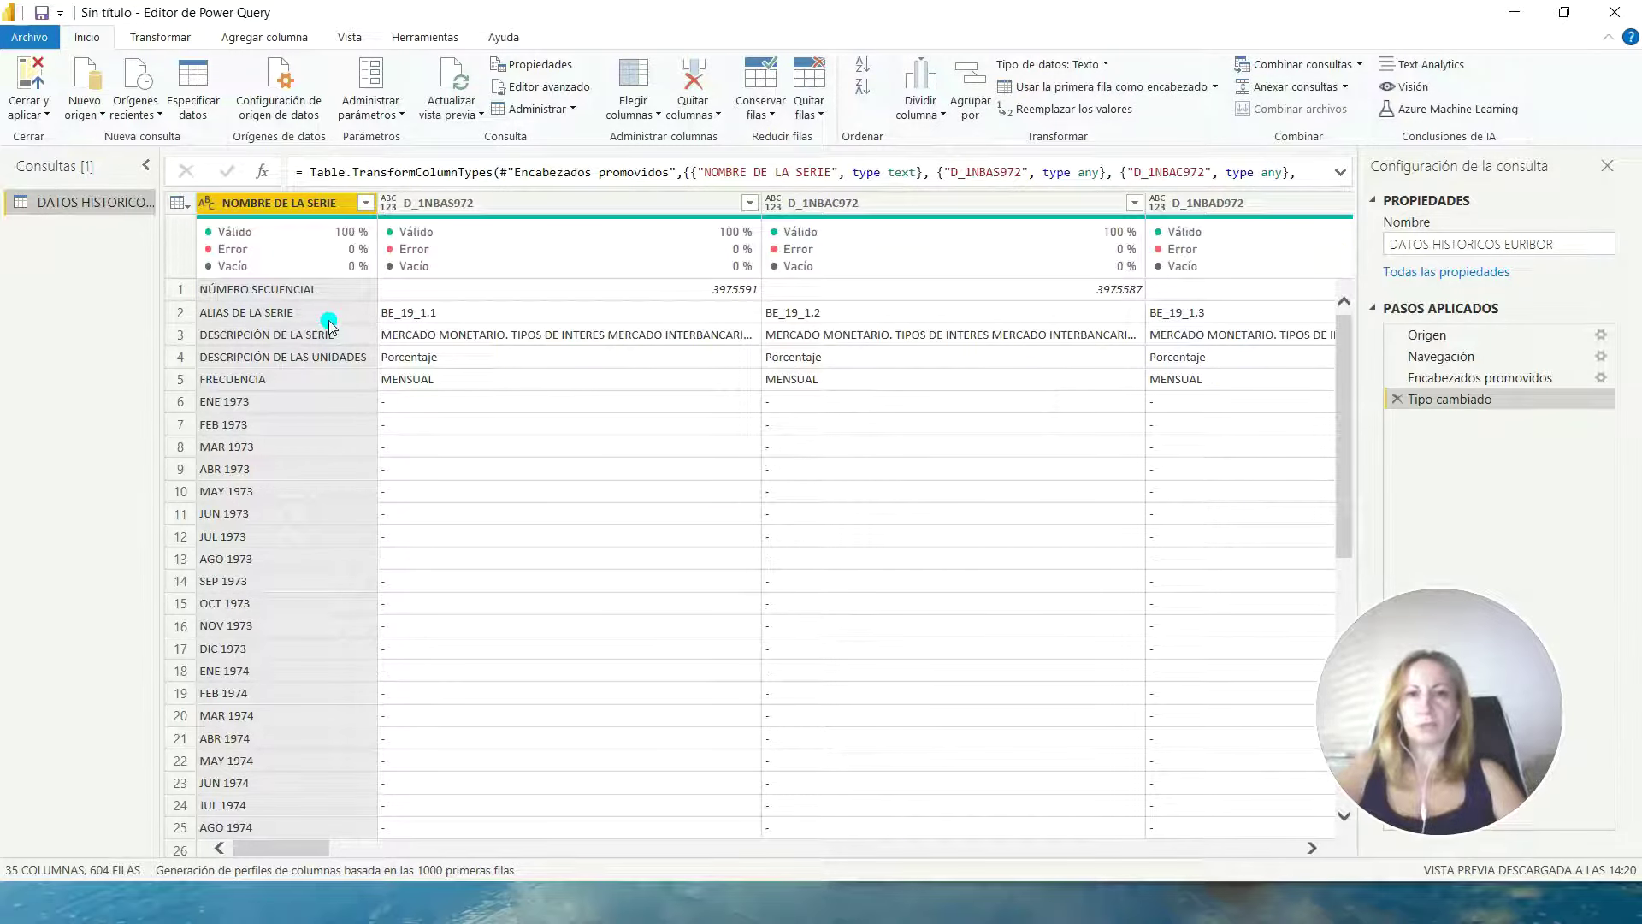
# - Examine the descriptive rows above the monthly data, from NÚMERO SECUENCIAL to FRECUENCIA, and the first monthly rows
pyautogui.click(180, 290)
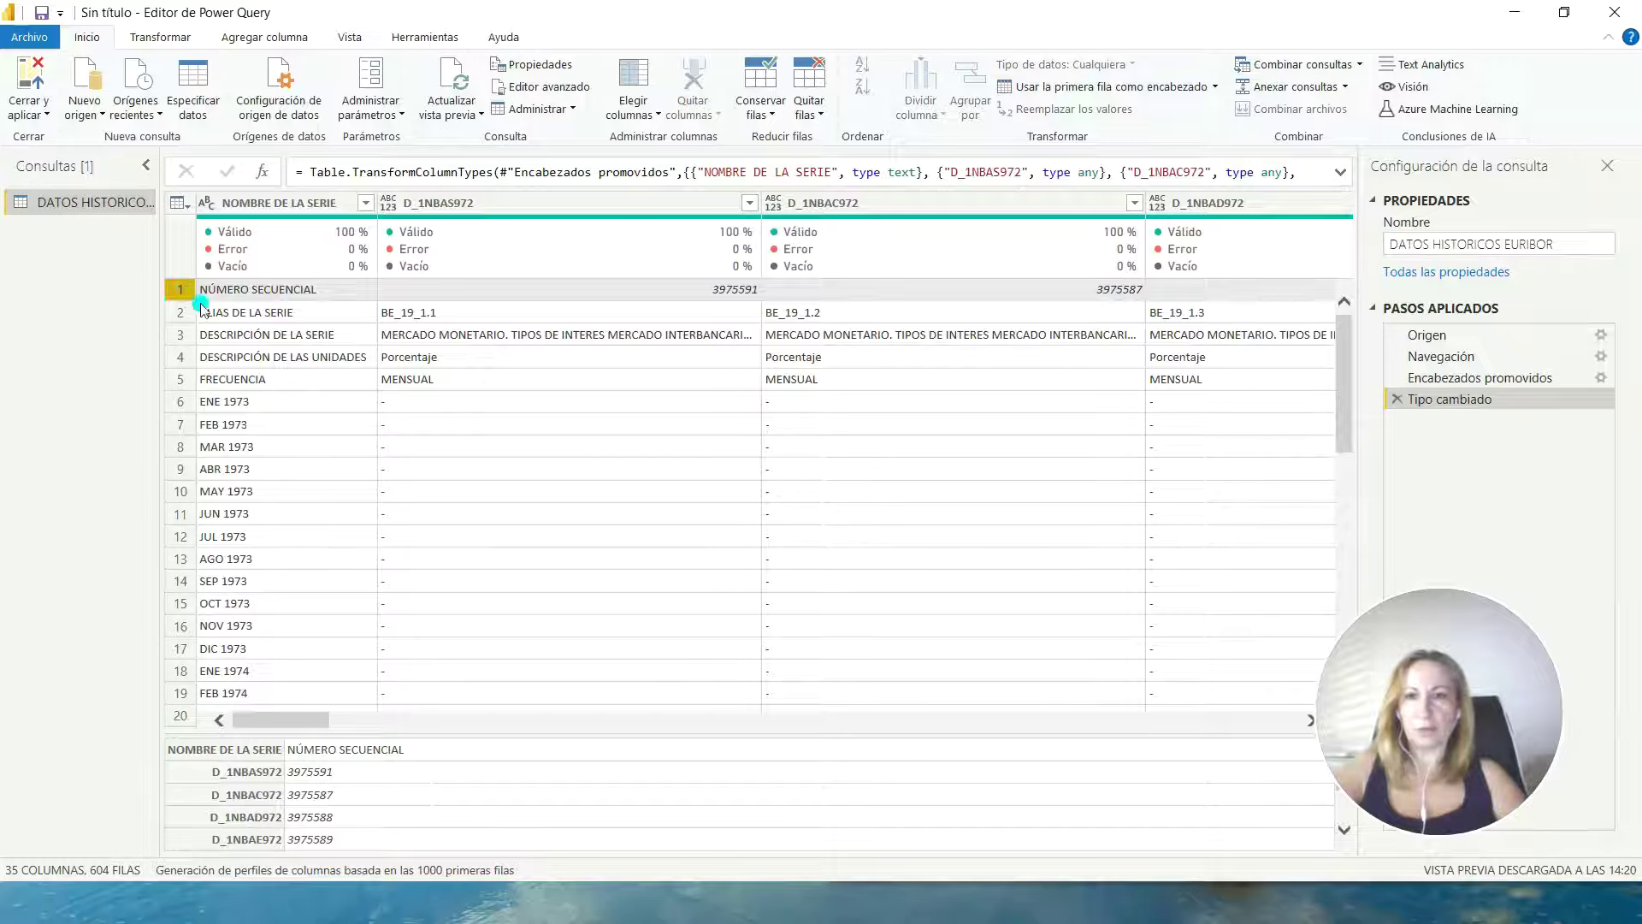
pyautogui.click(181, 315)
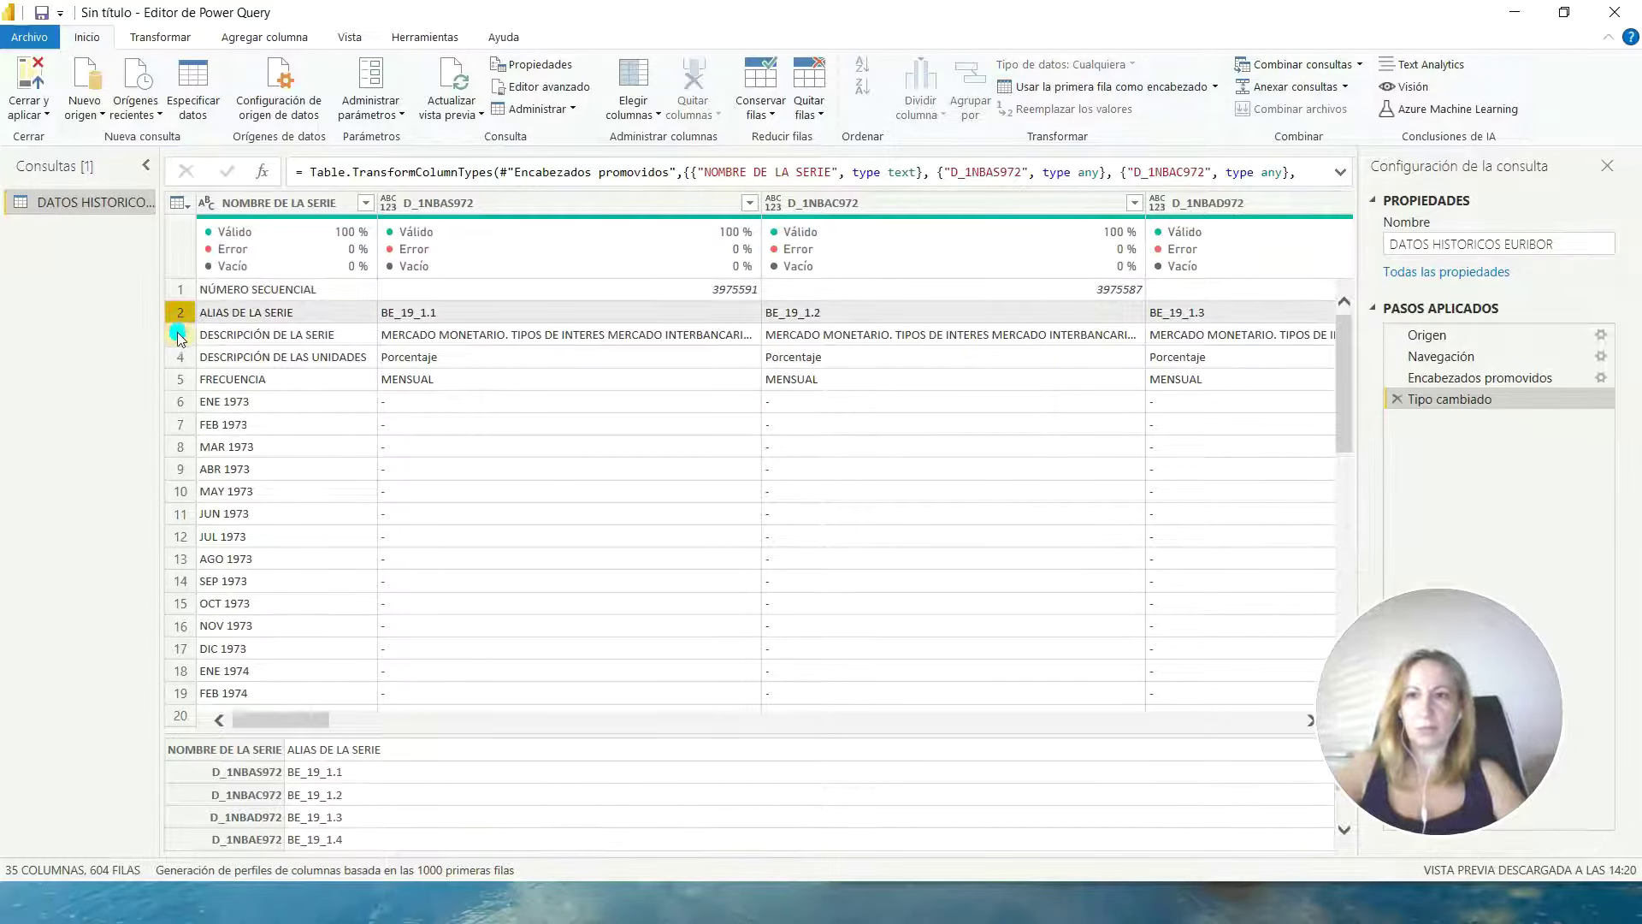
pyautogui.click(178, 336)
pyautogui.click(180, 359)
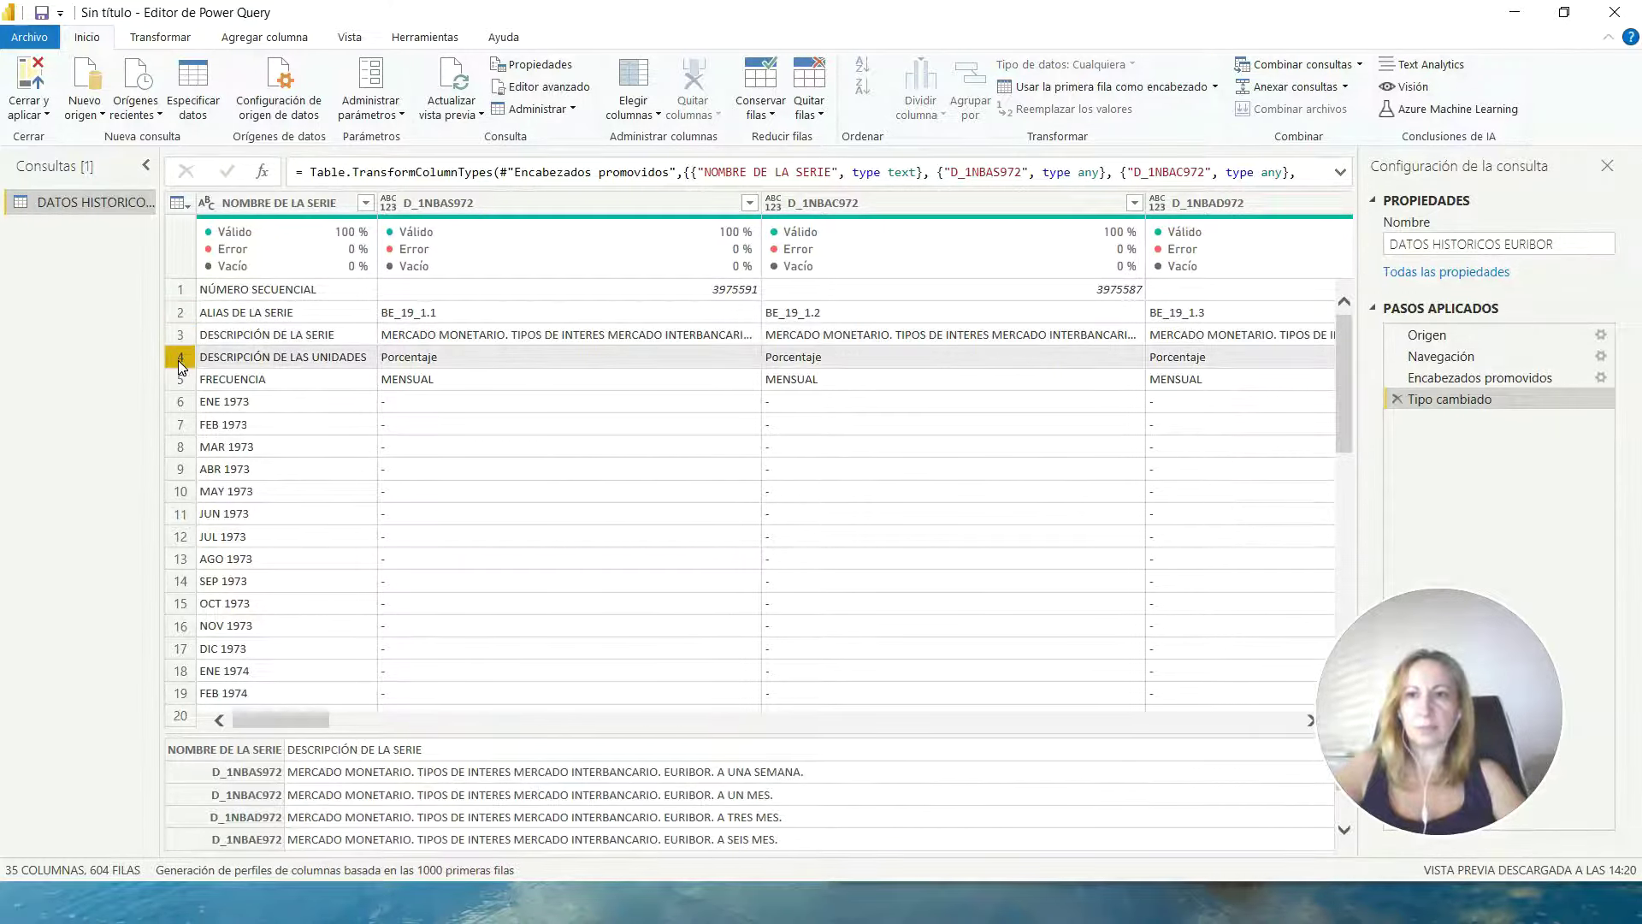
pyautogui.click(184, 377)
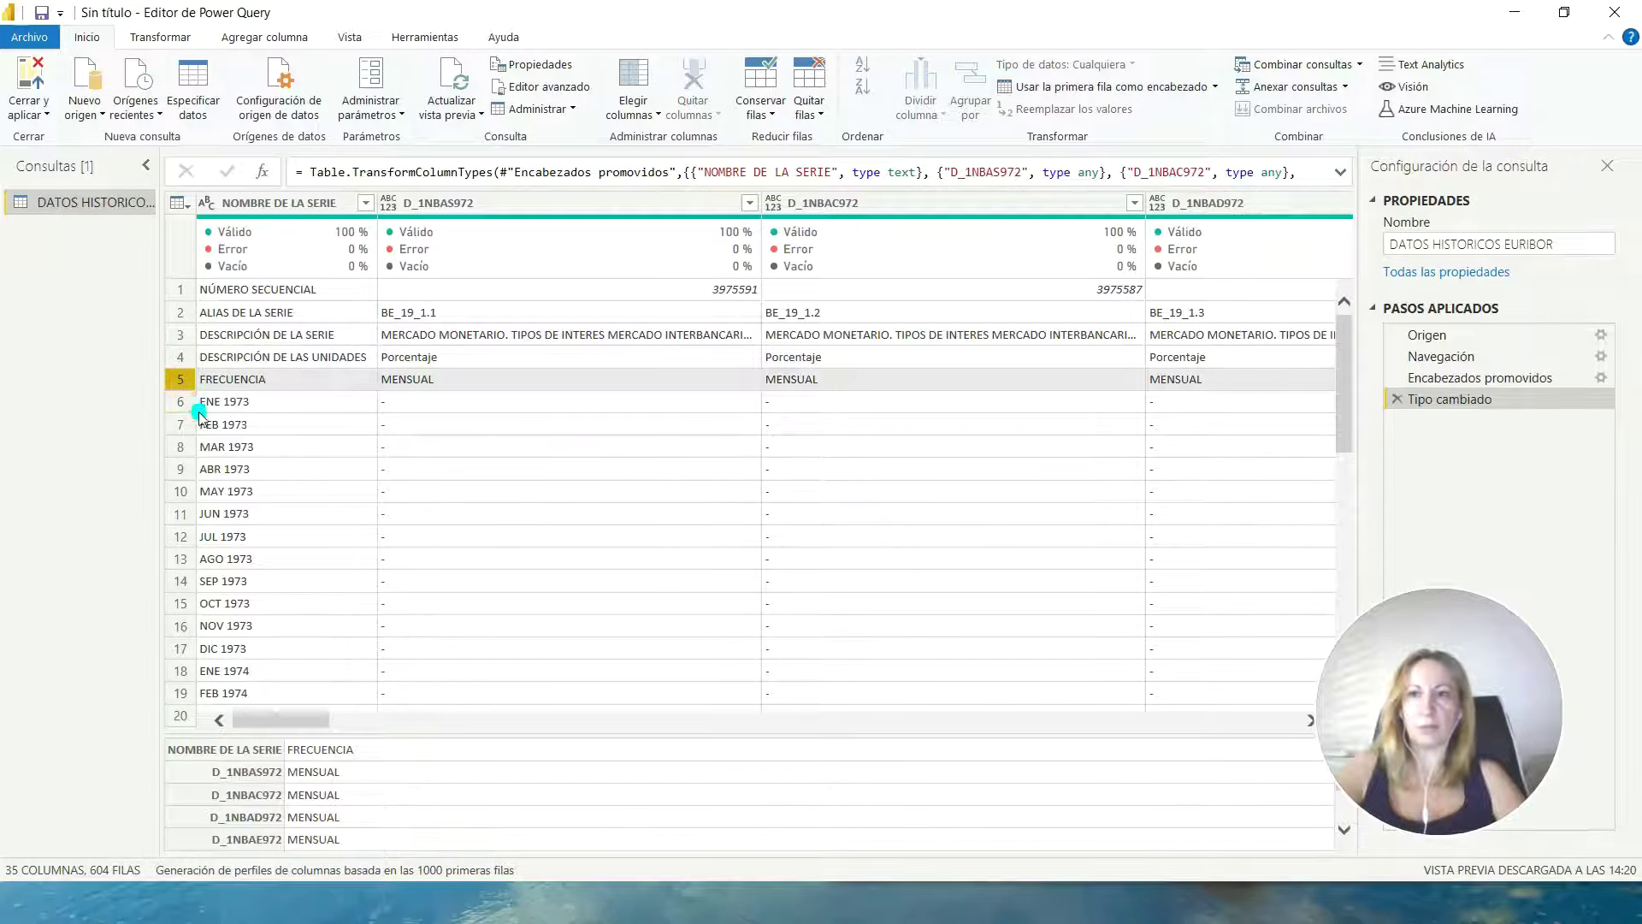
pyautogui.click(199, 408)
pyautogui.click(229, 560)
pyautogui.click(229, 625)
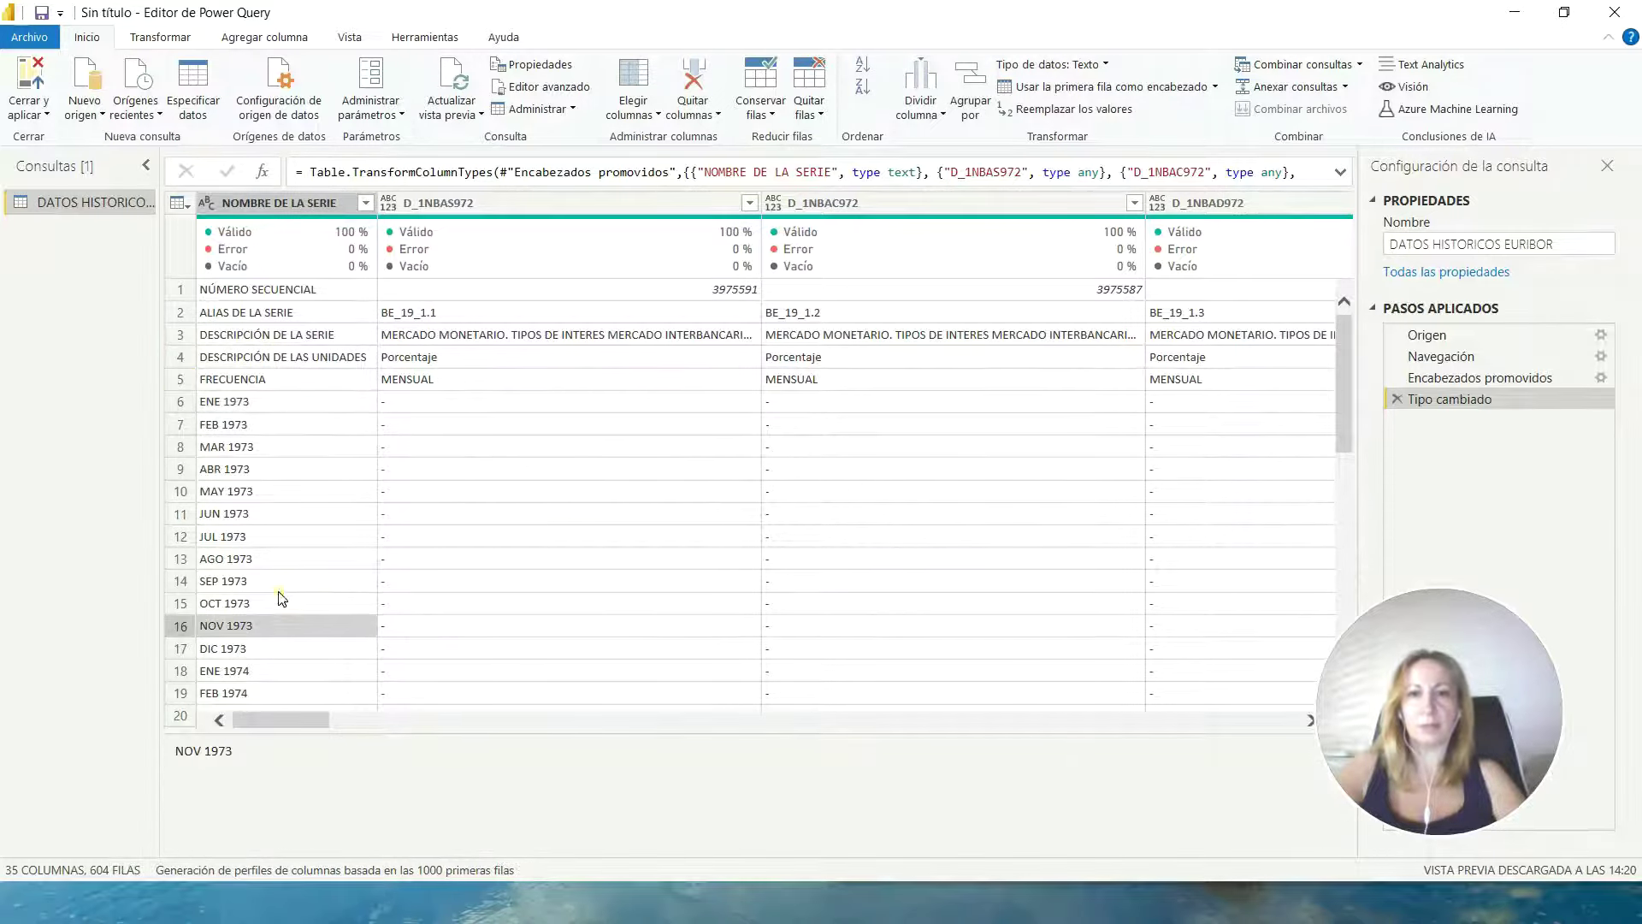
pyautogui.click(322, 657)
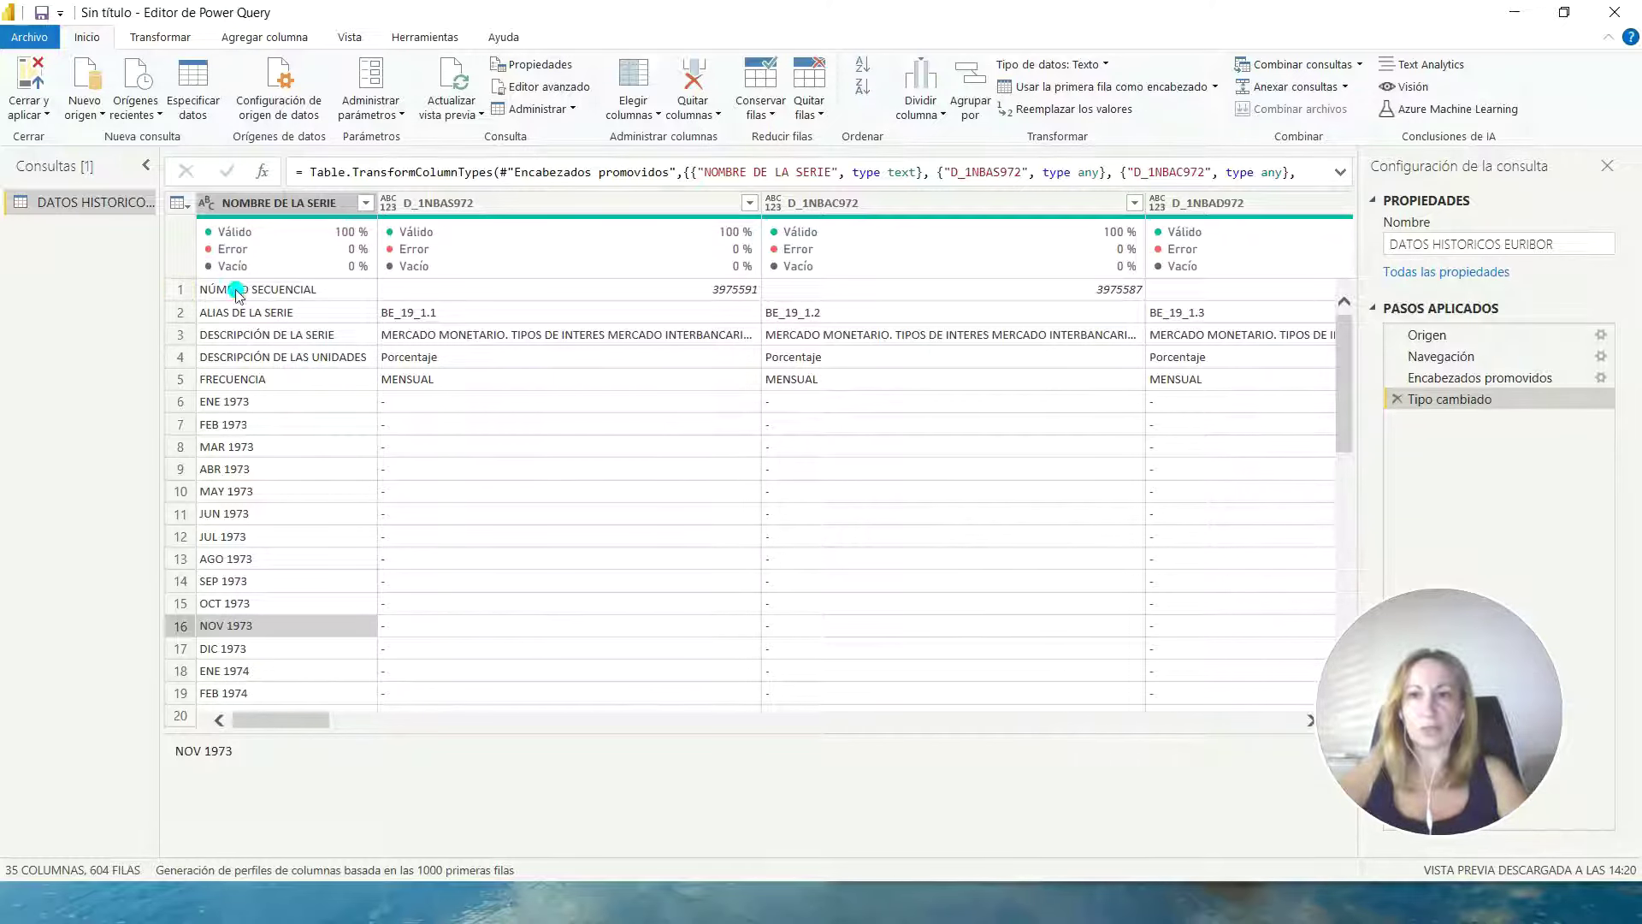
# - Remove the top 2 rows, NÚMERO SECUENCIAL and ALIAS DE LA SERIE, and promote the DESCRIPCIÓN DE LA SERIE row to column headers
pyautogui.click(179, 290)
pyautogui.click(182, 314)
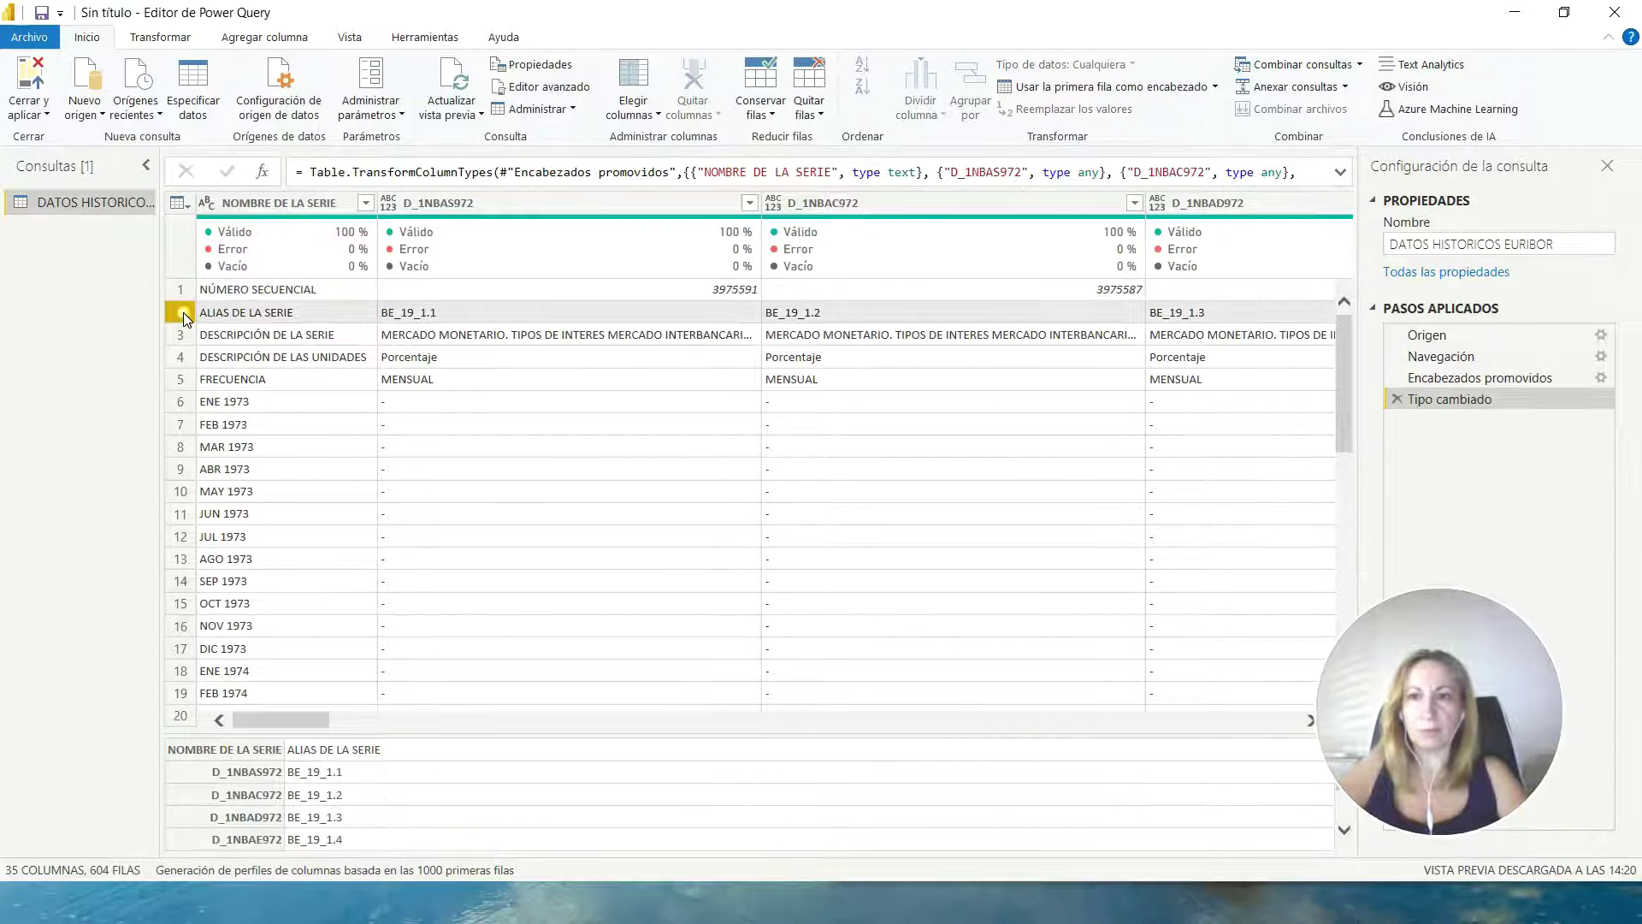
pyautogui.click(214, 290)
pyautogui.click(805, 116)
pyautogui.click(830, 142)
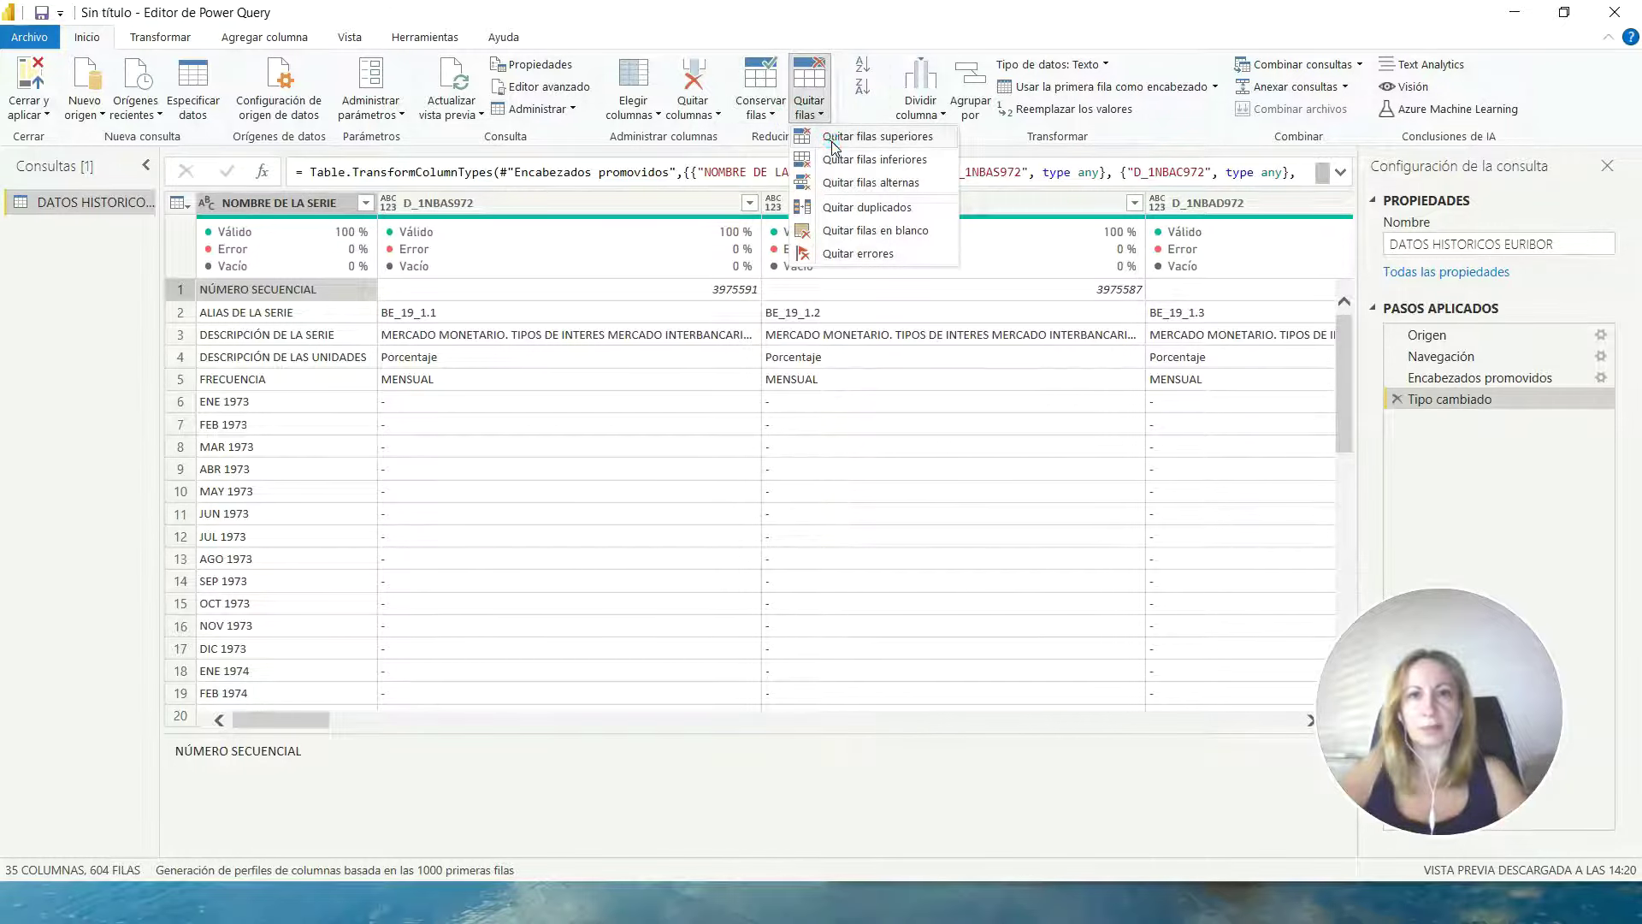
pyautogui.click(831, 138)
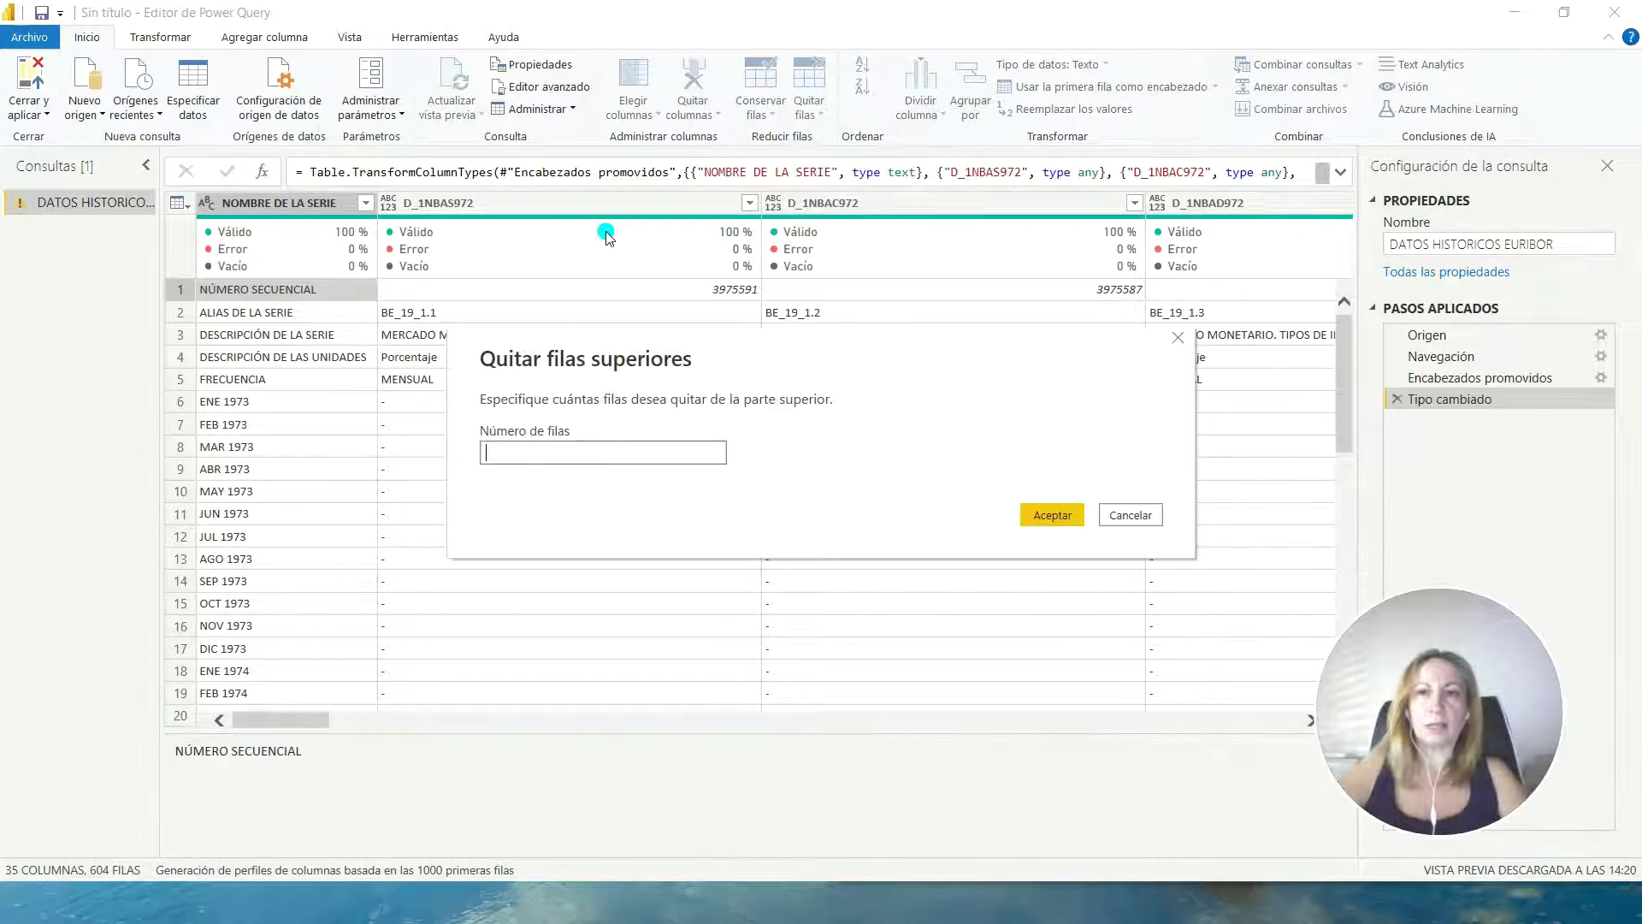
pyautogui.write('2')
pyautogui.click(1052, 514)
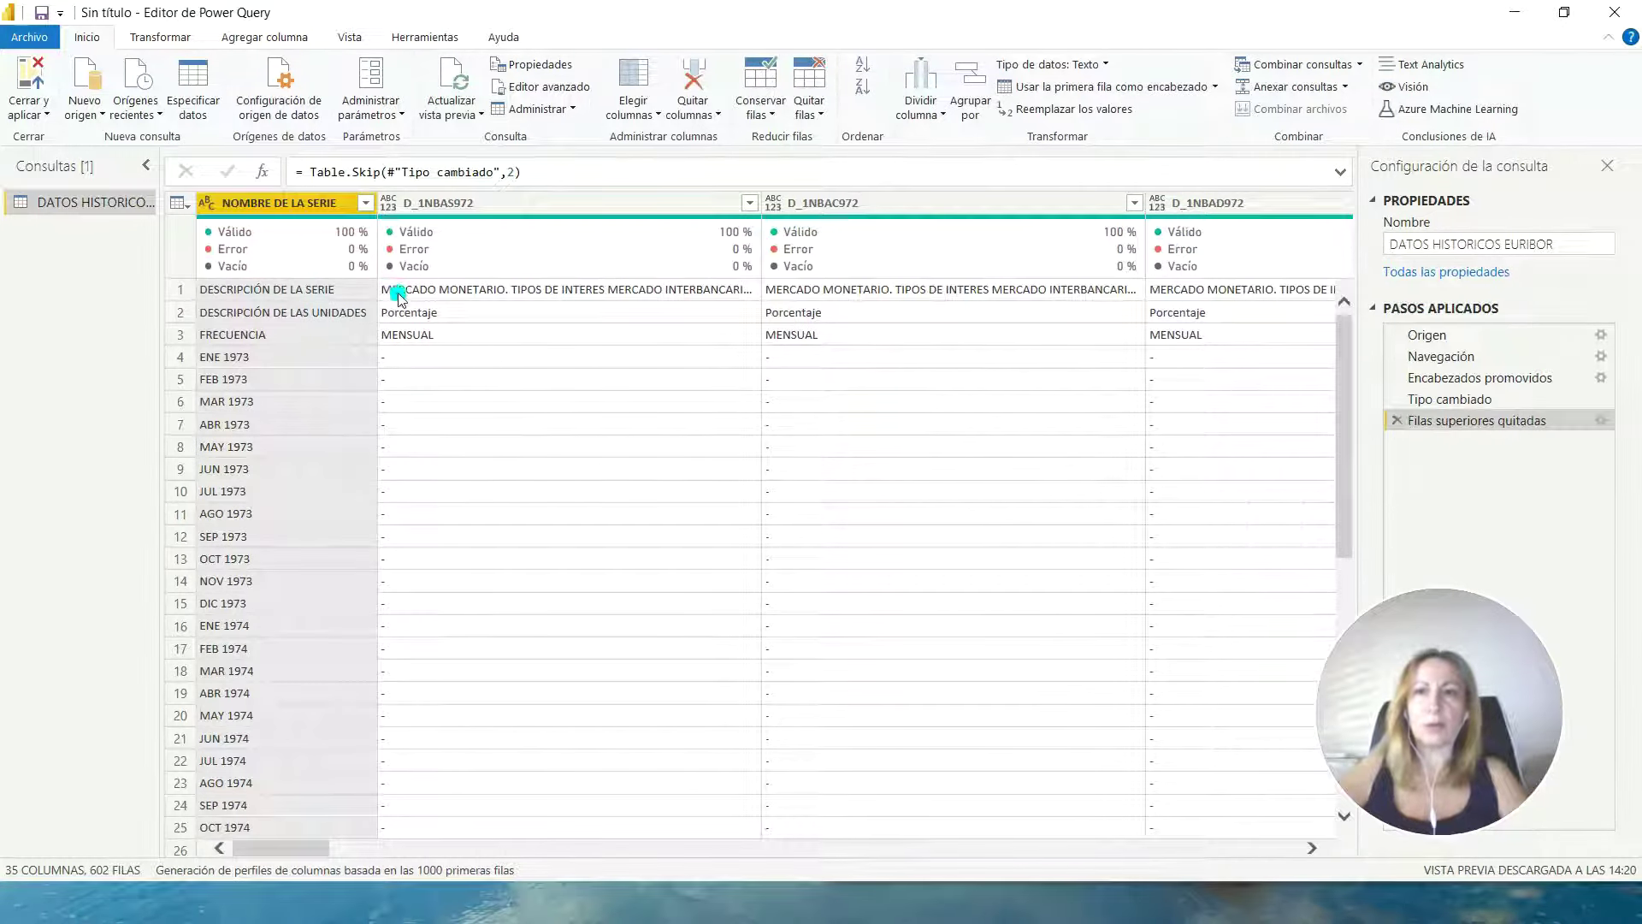
pyautogui.click(181, 291)
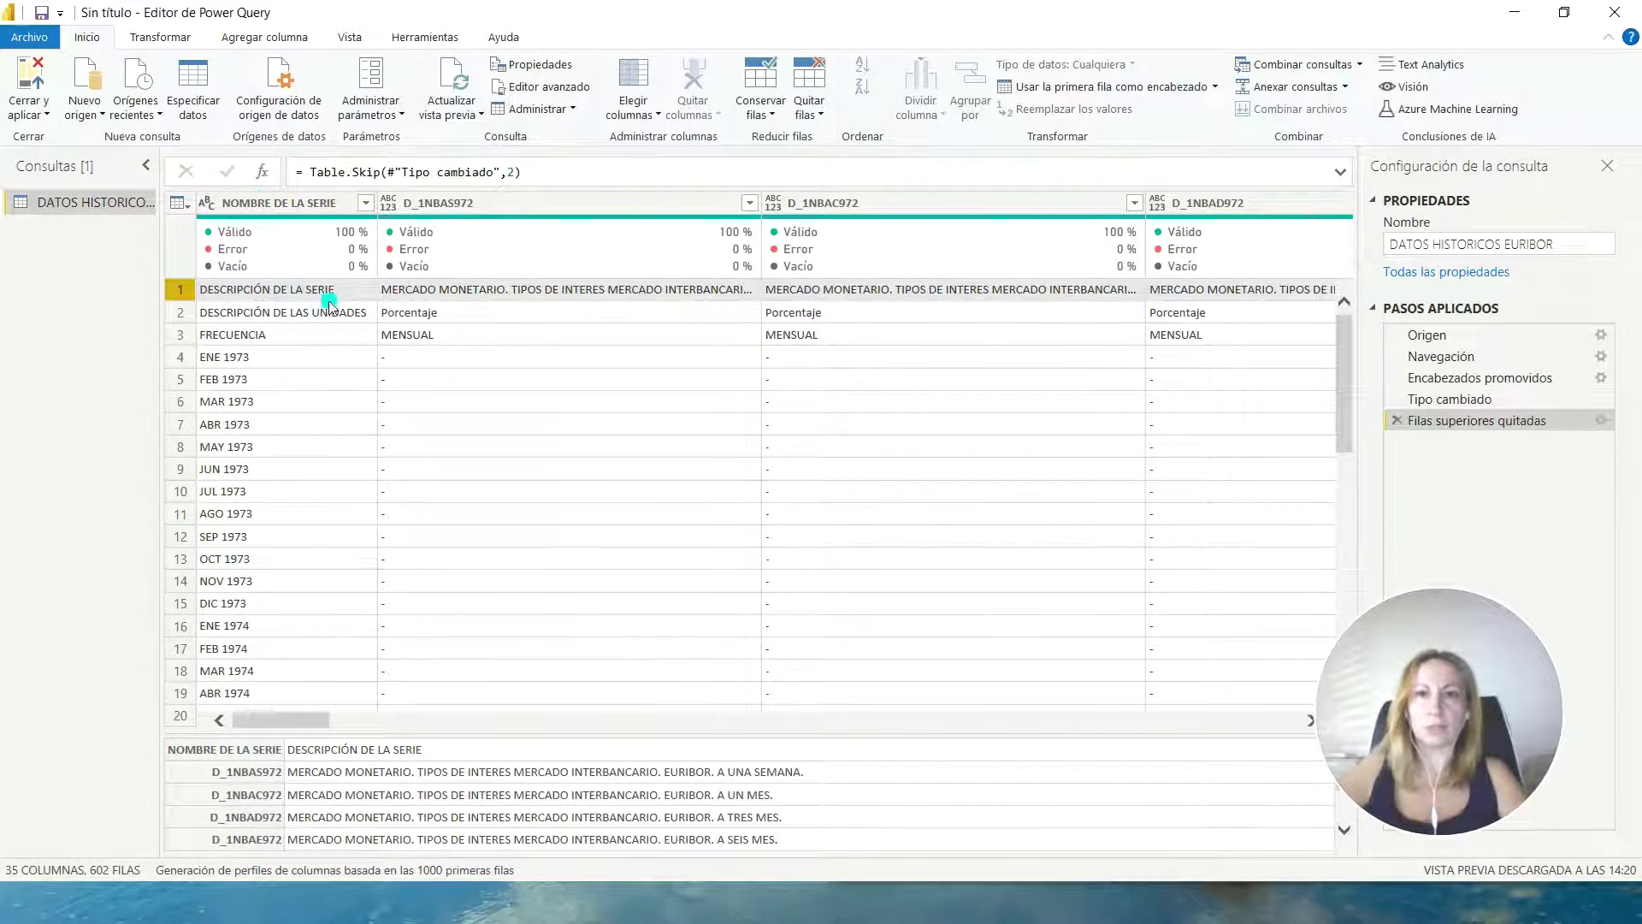
pyautogui.click(1033, 94)
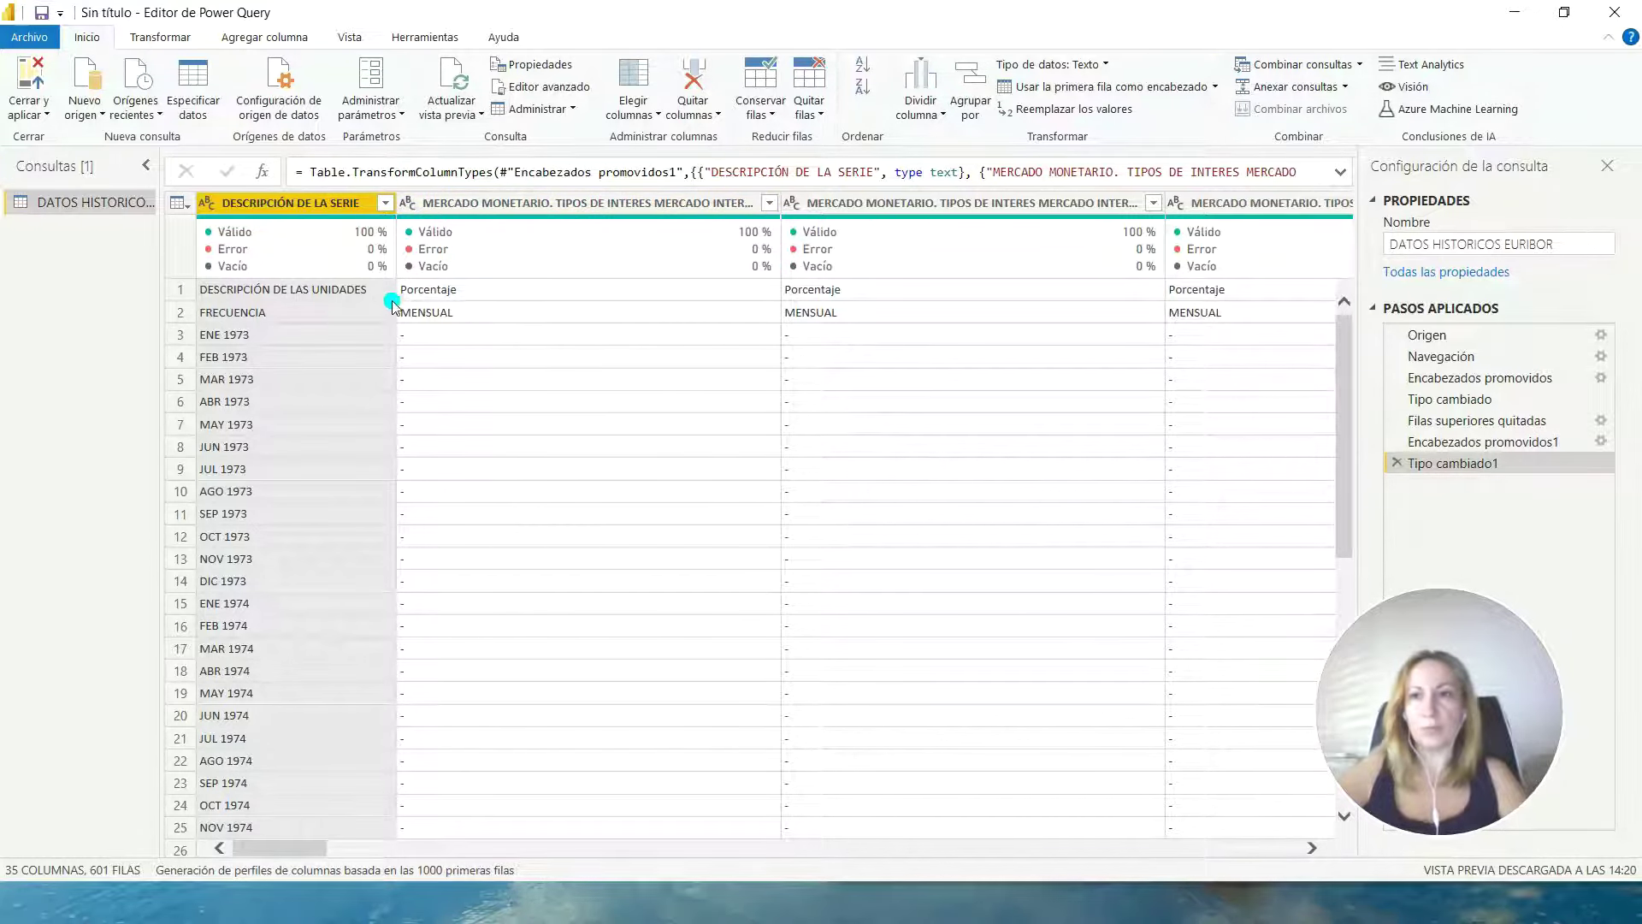
# - Remove the top 2 rows, DESCRIPCIÓN DE LAS UNIDADES and FRECUENCIA, so the table starts at ENE 1973
pyautogui.click(181, 294)
pyautogui.click(184, 313)
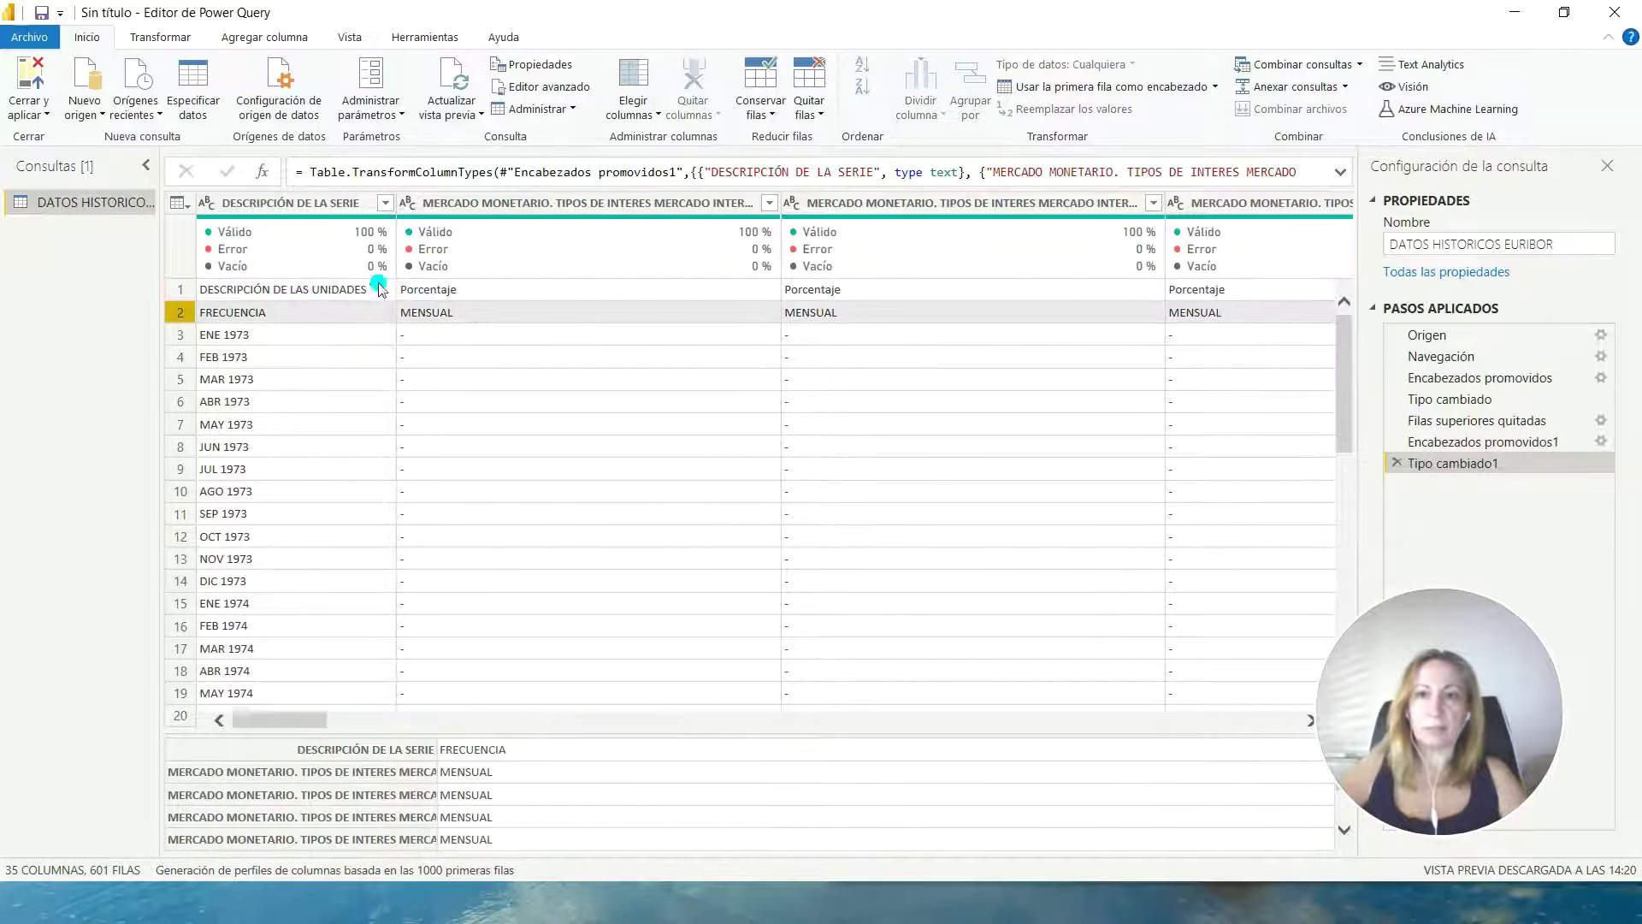
pyautogui.click(174, 289)
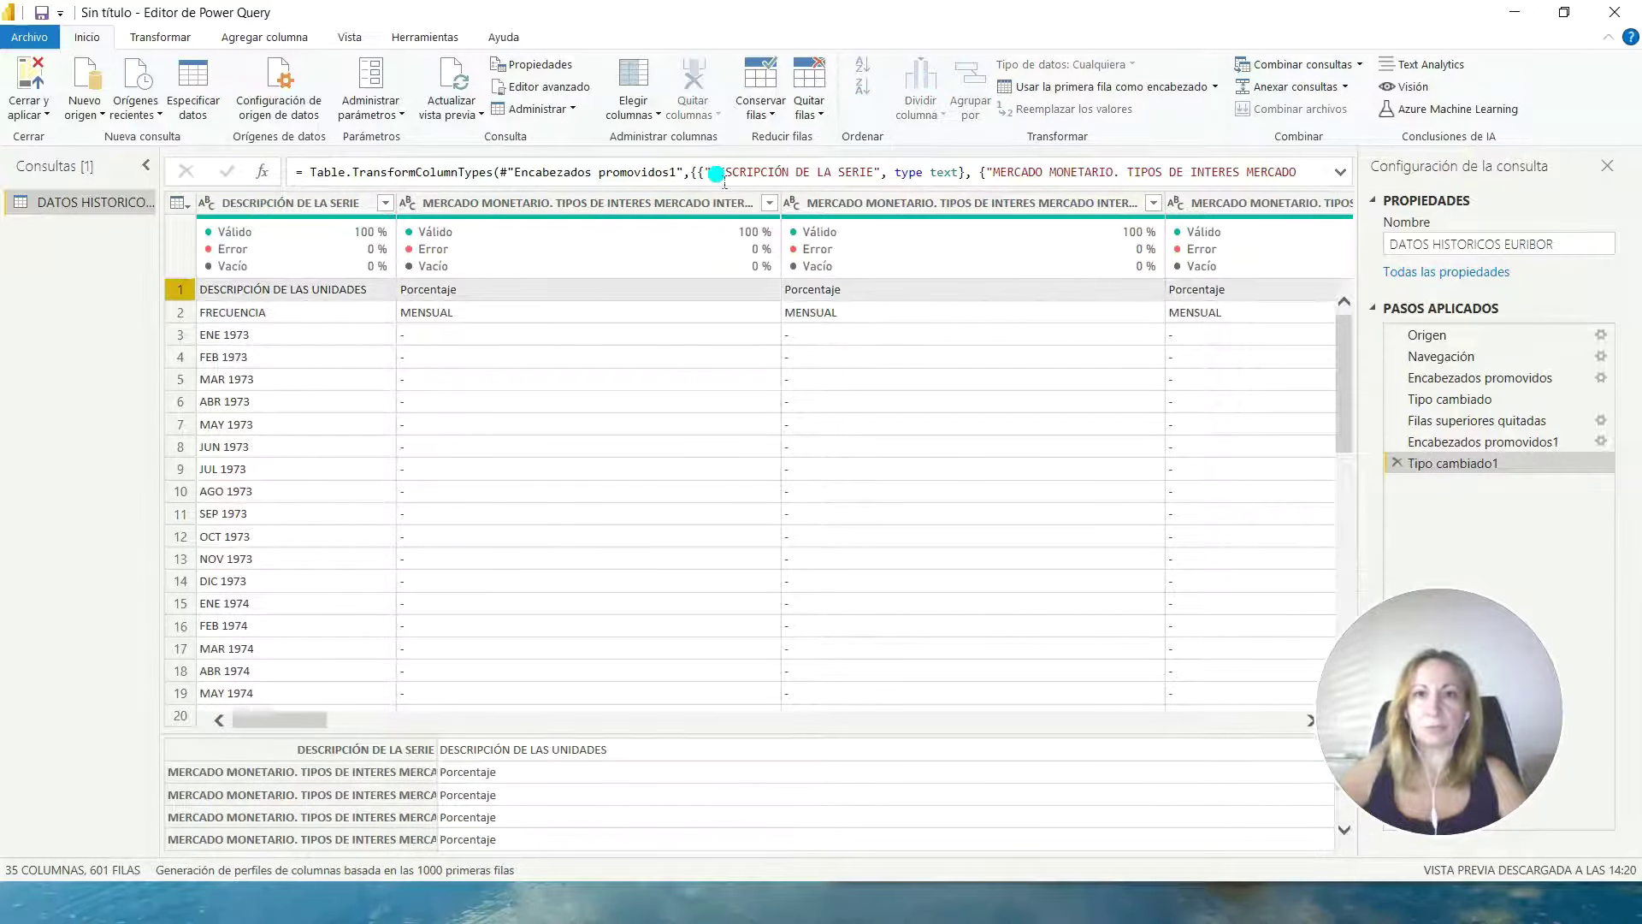
pyautogui.click(813, 124)
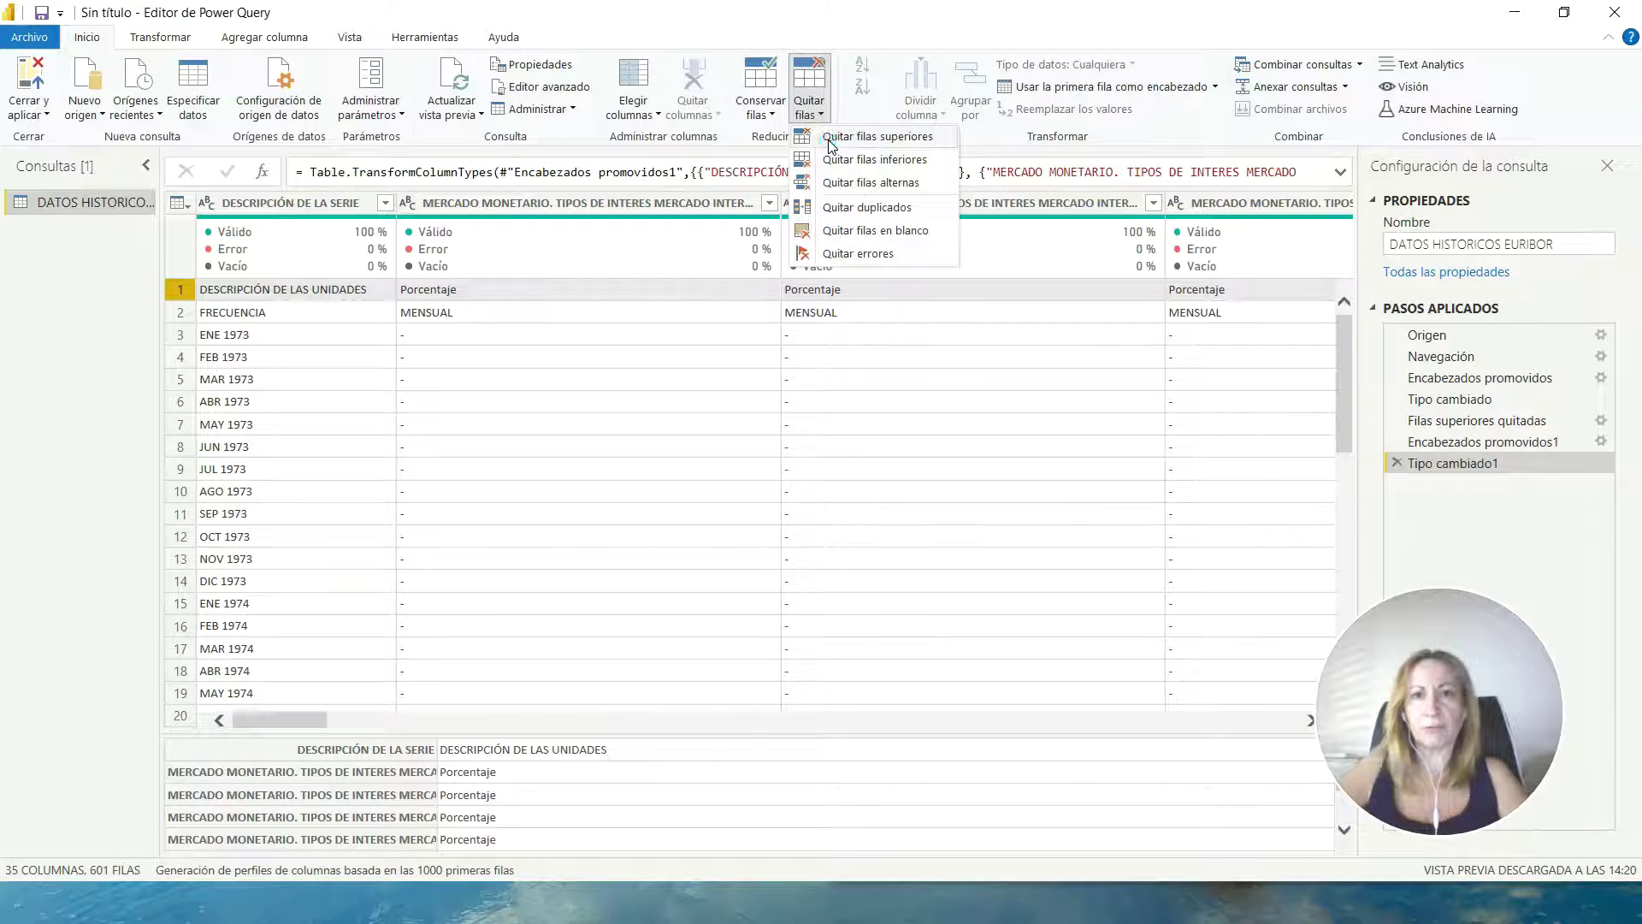
pyautogui.click(824, 143)
pyautogui.write('2')
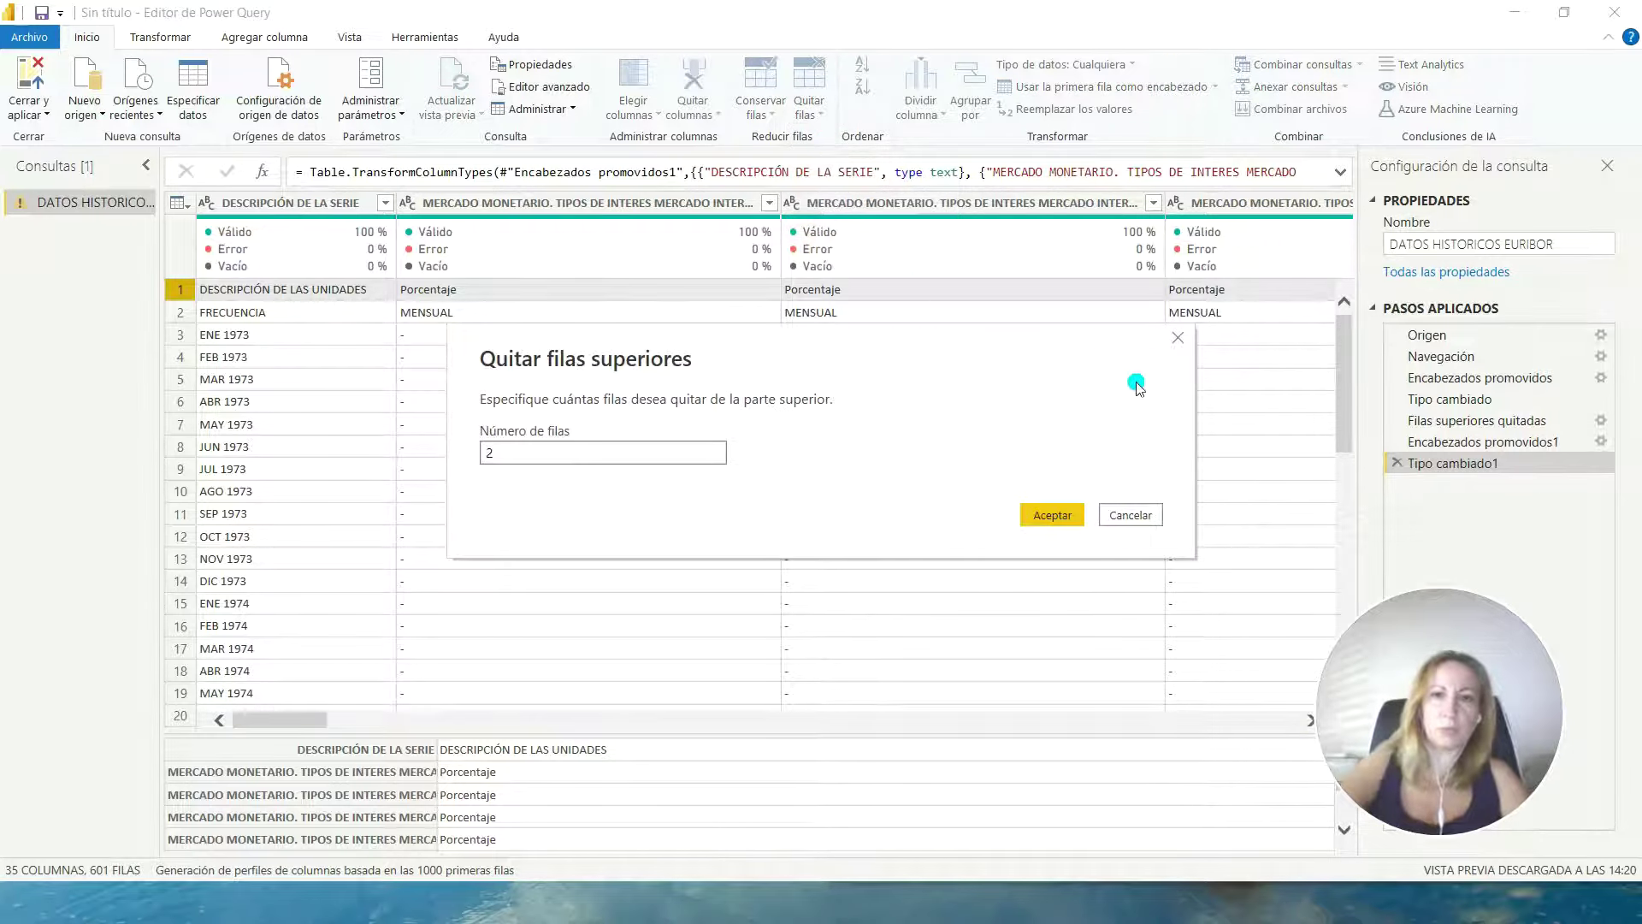
pyautogui.click(1050, 514)
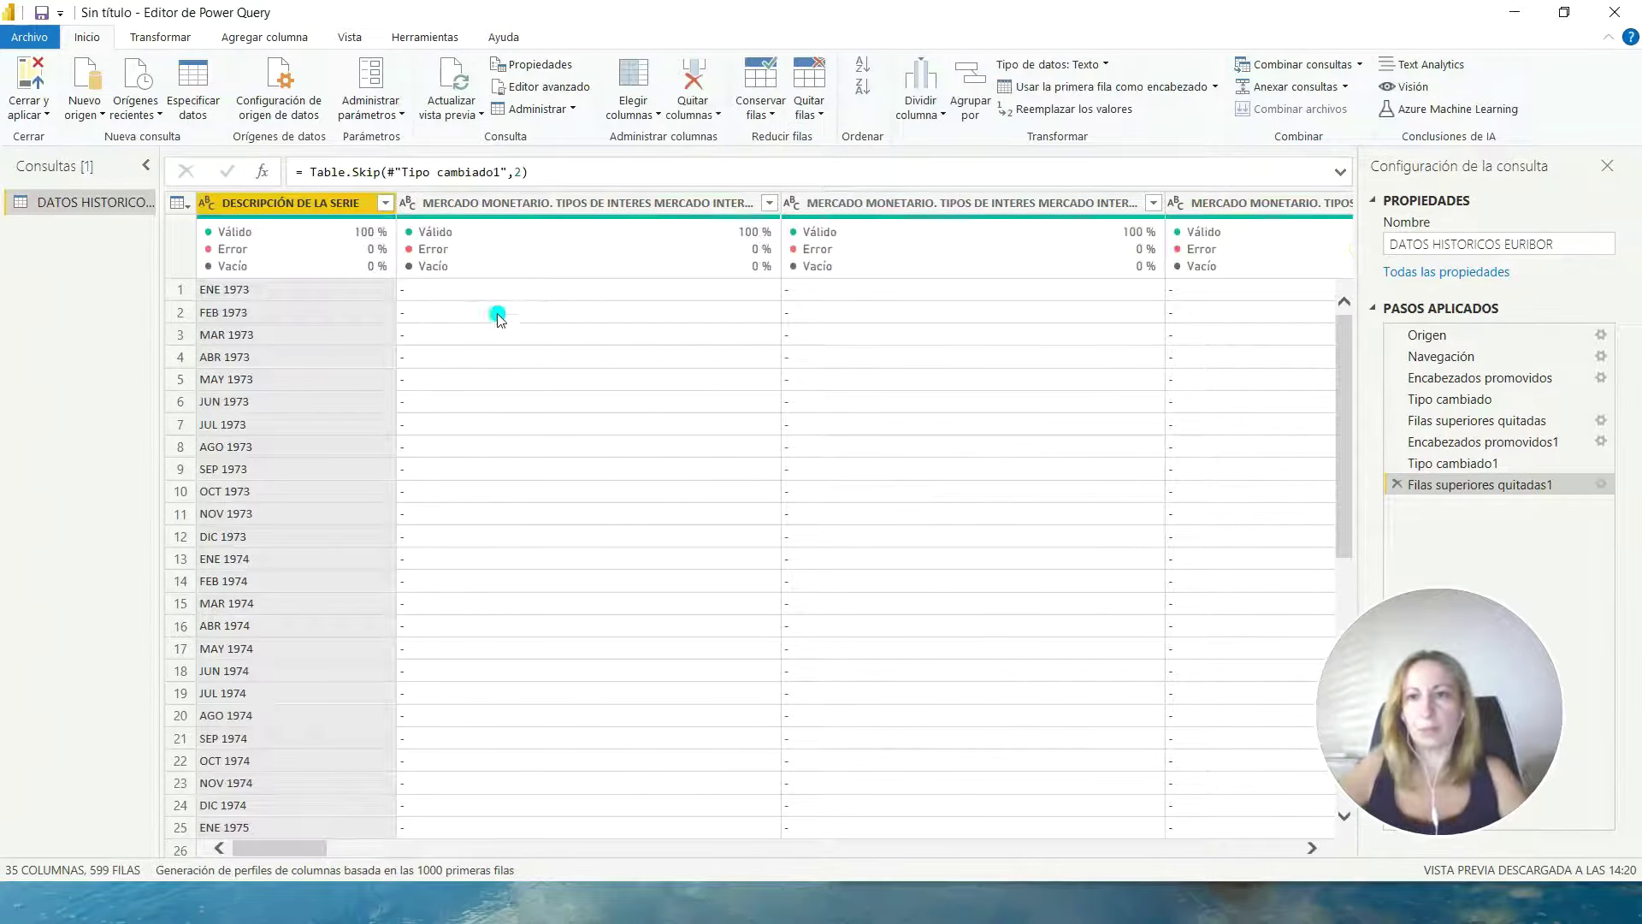
pyautogui.moveTo(315, 269)
pyautogui.moveTo(727, 232)
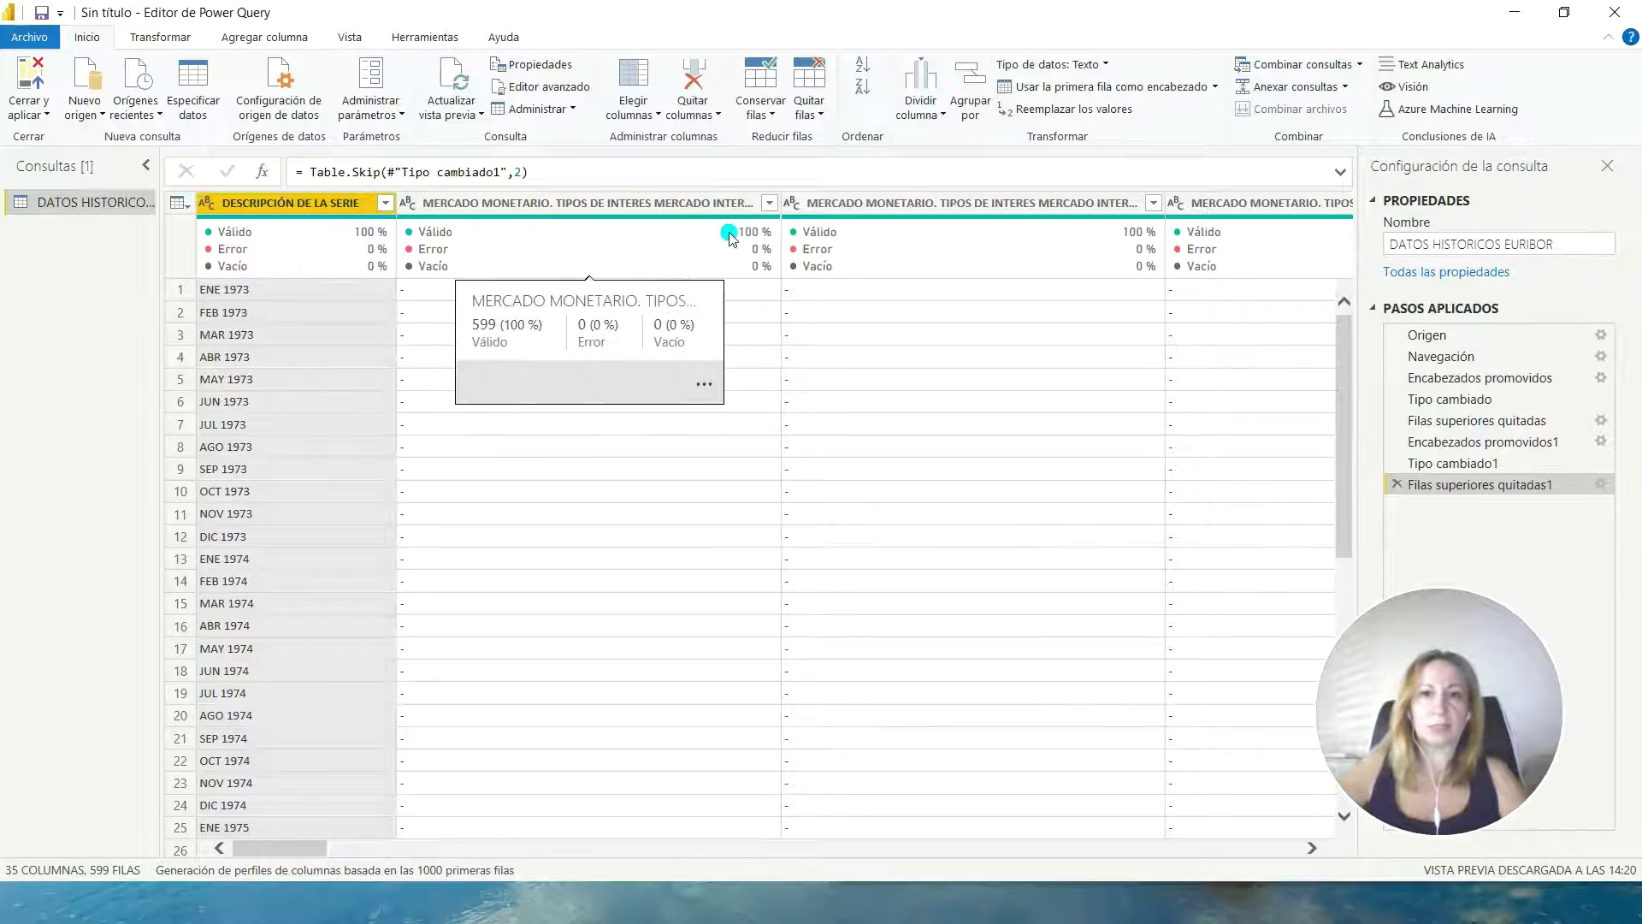
pyautogui.moveTo(846, 233)
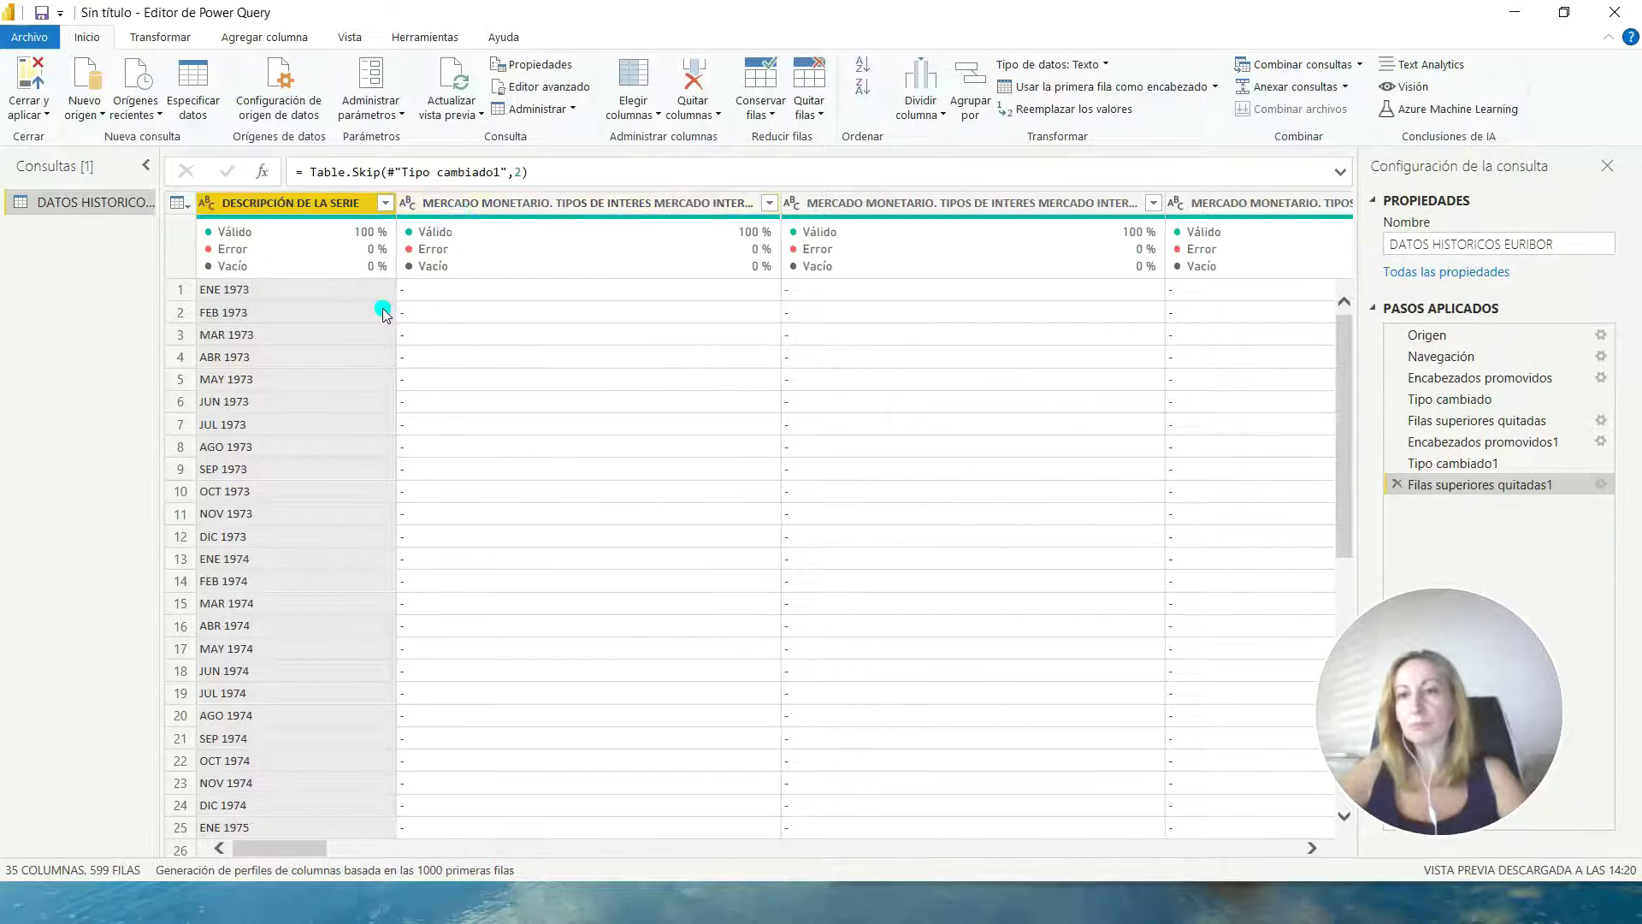
pyautogui.moveTo(578, 219)
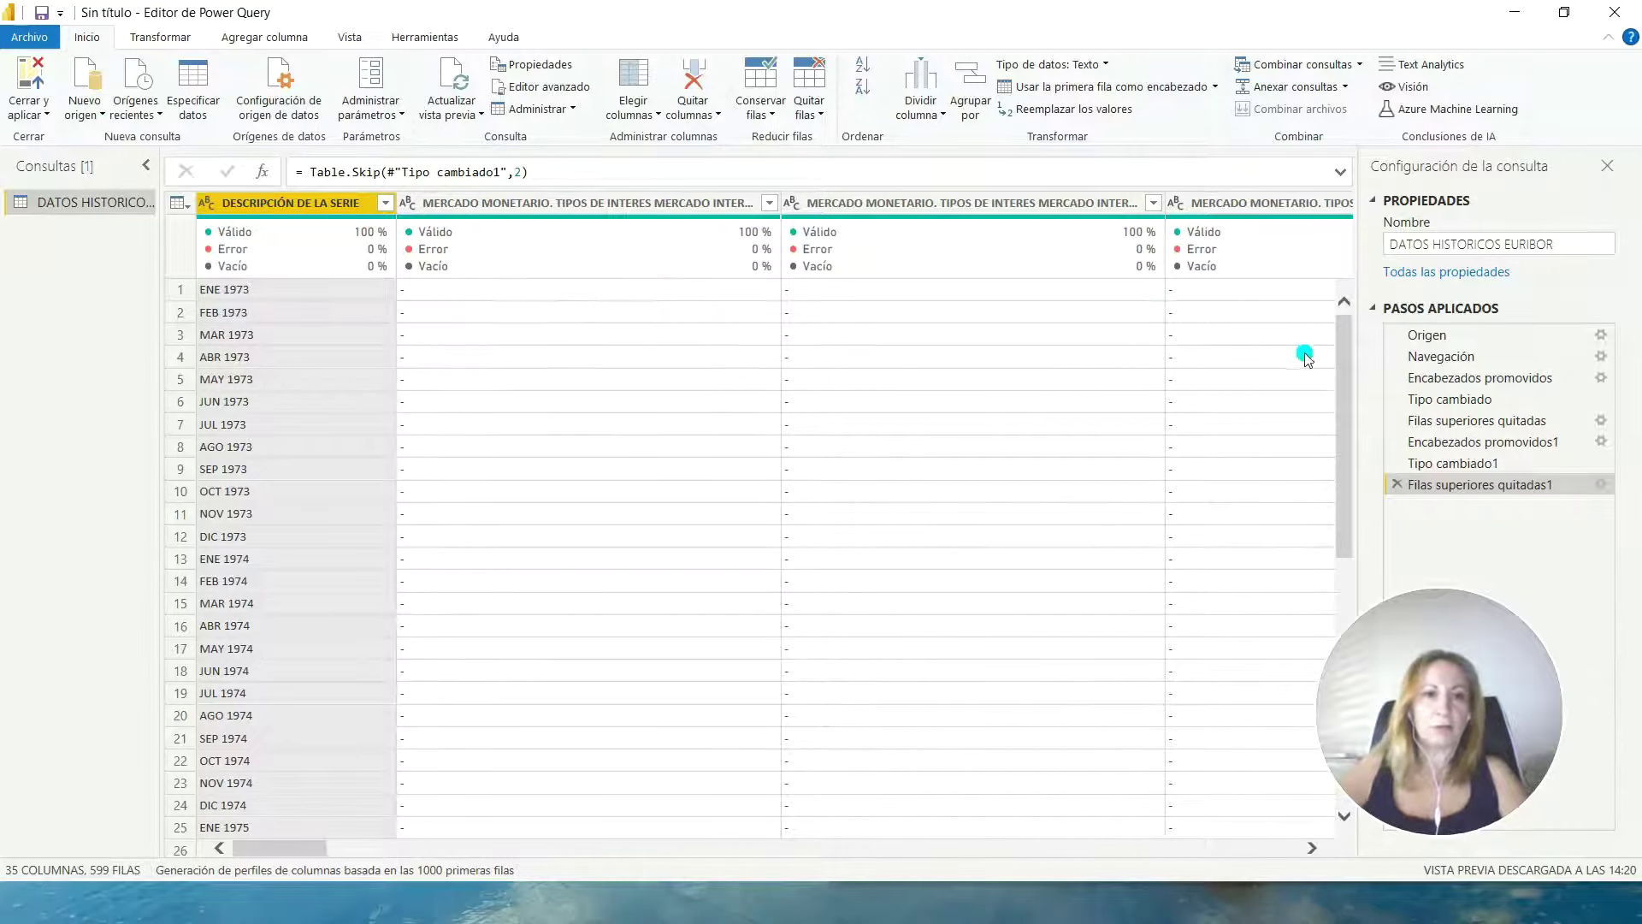
# - Remove the bottom 2 rows, FUENTE and NOTAS, from the end of the table
pyautogui.scroll(-8, 1304, 368)
pyautogui.scroll(-12, 1304, 374)
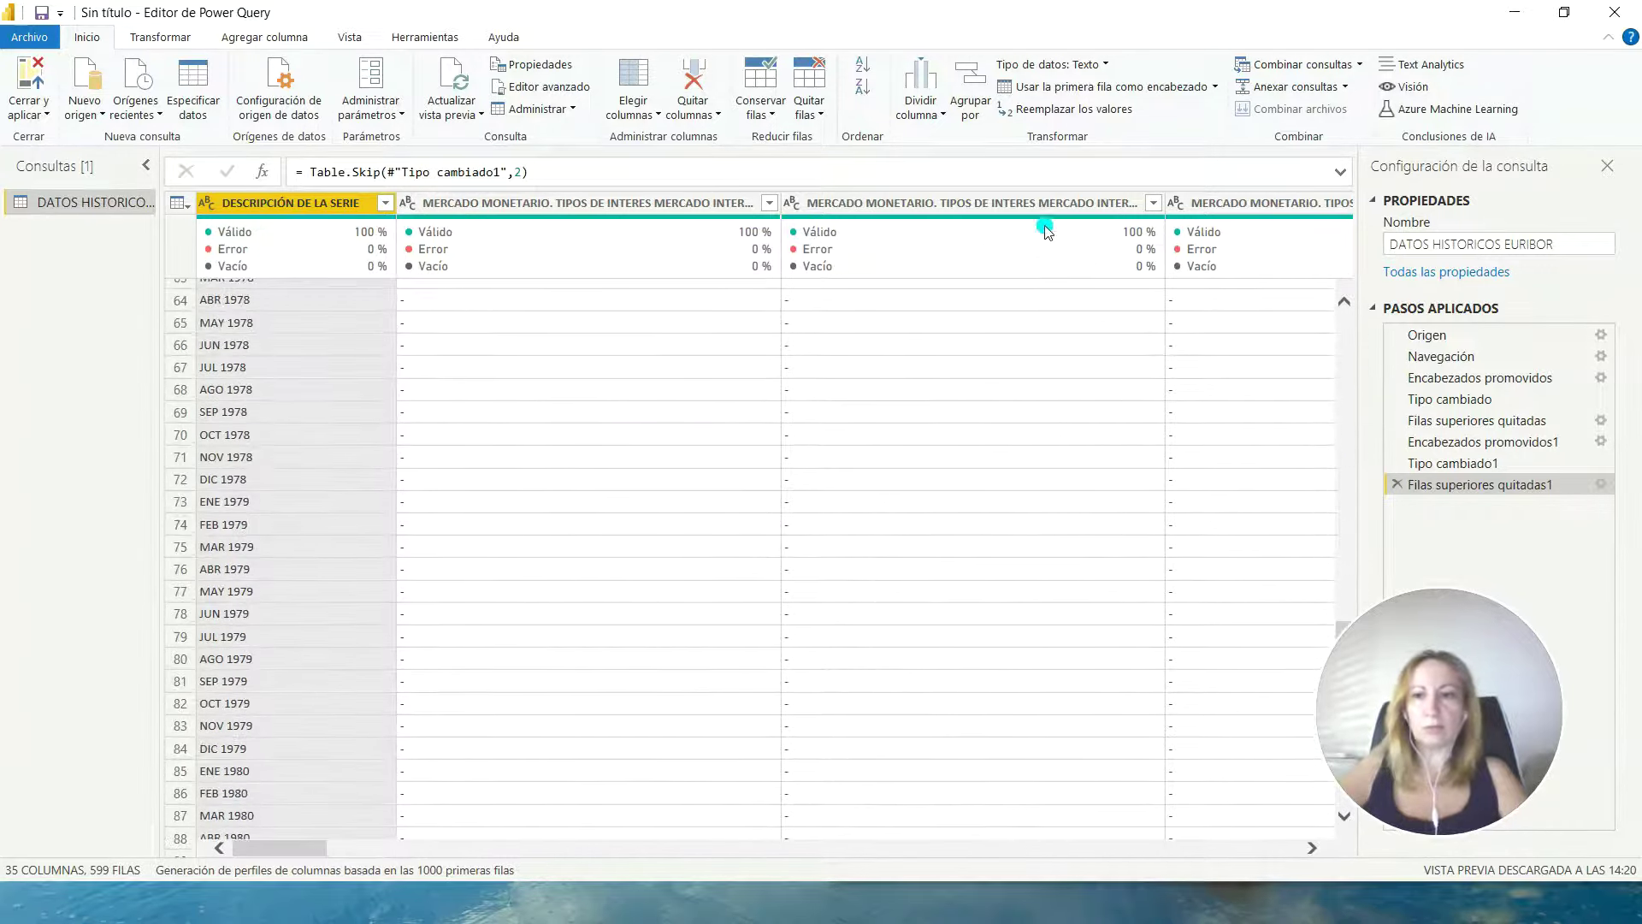
pyautogui.moveTo(1037, 226)
pyautogui.scroll(-20, 946, 613)
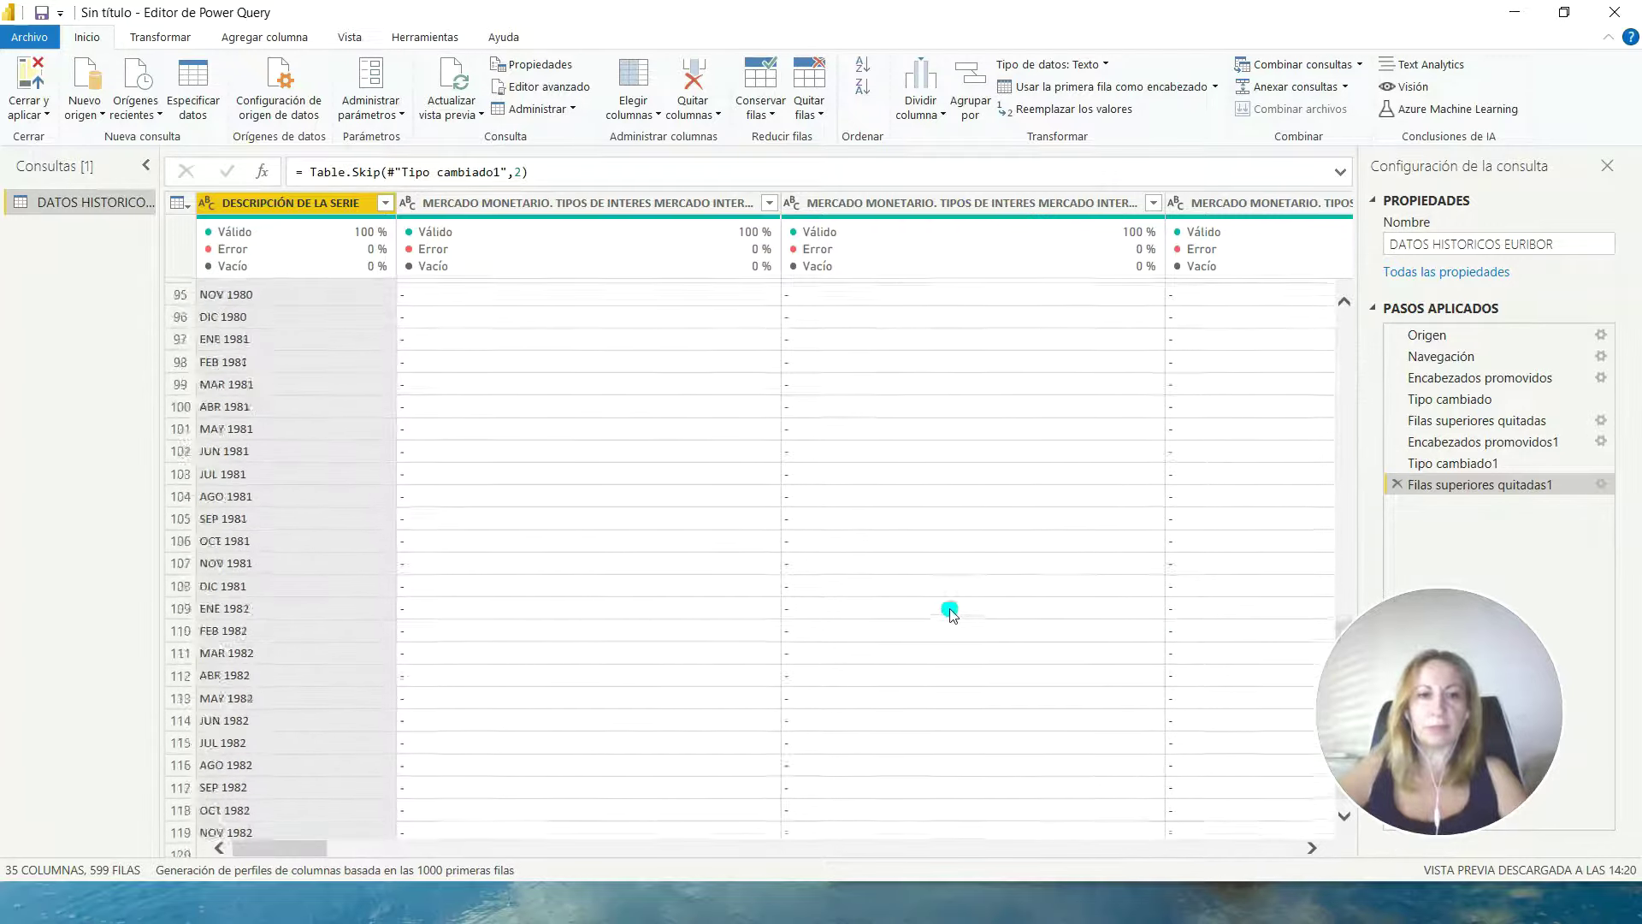
pyautogui.moveTo(1413, 640); pyautogui.dragTo(1473, 640)
pyautogui.moveTo(1347, 726); pyautogui.dragTo(1341, 887)
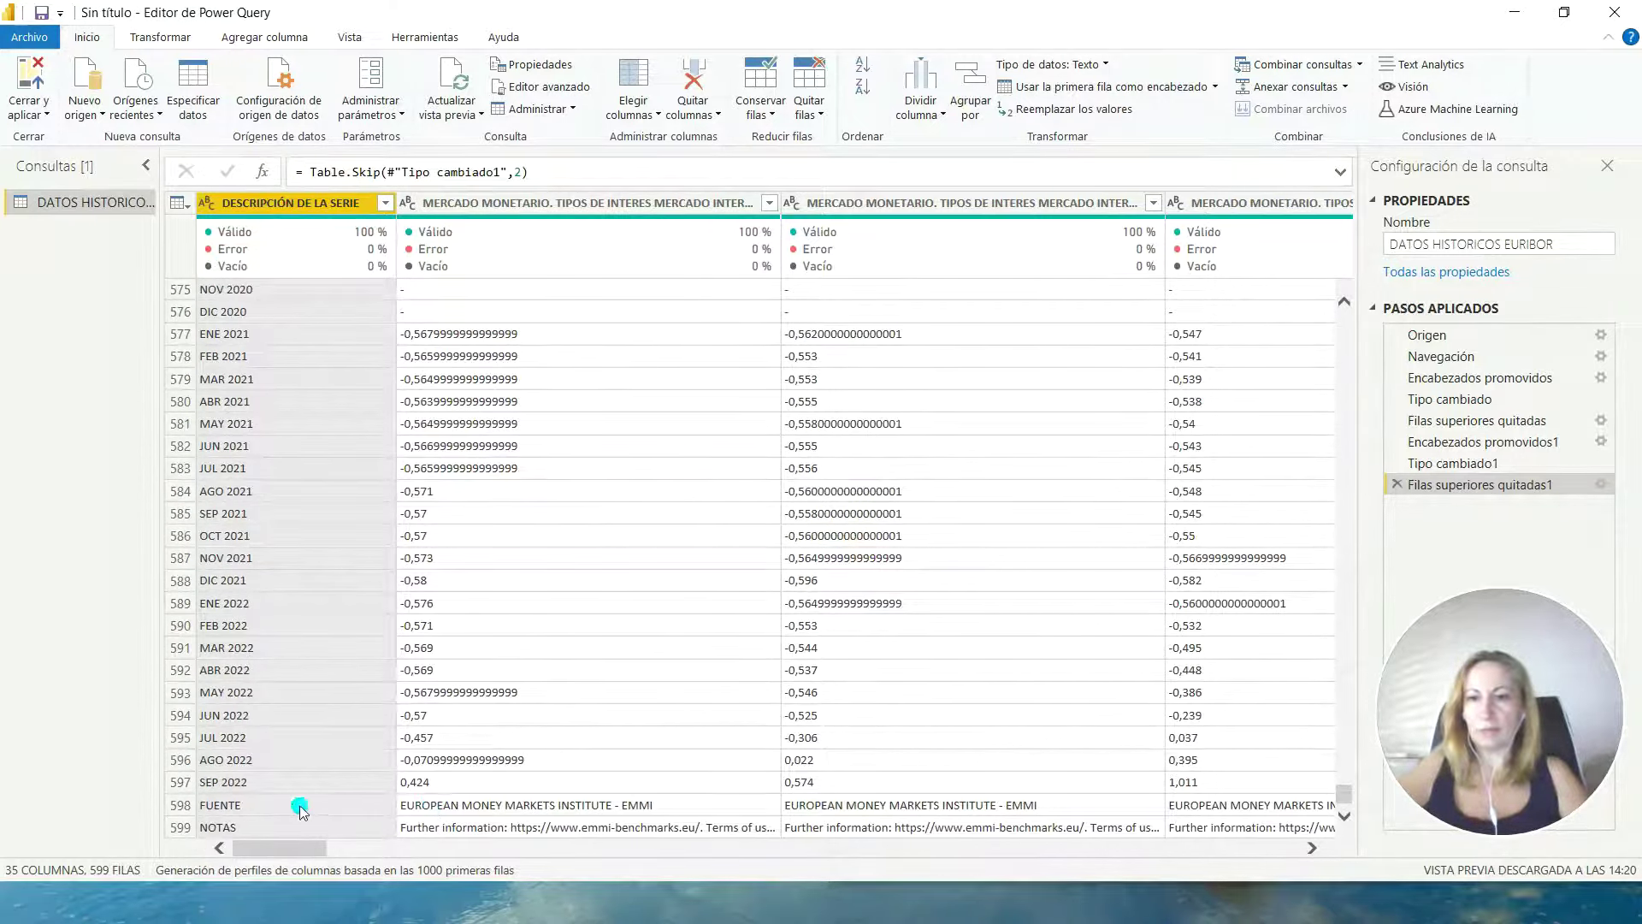
pyautogui.click(229, 805)
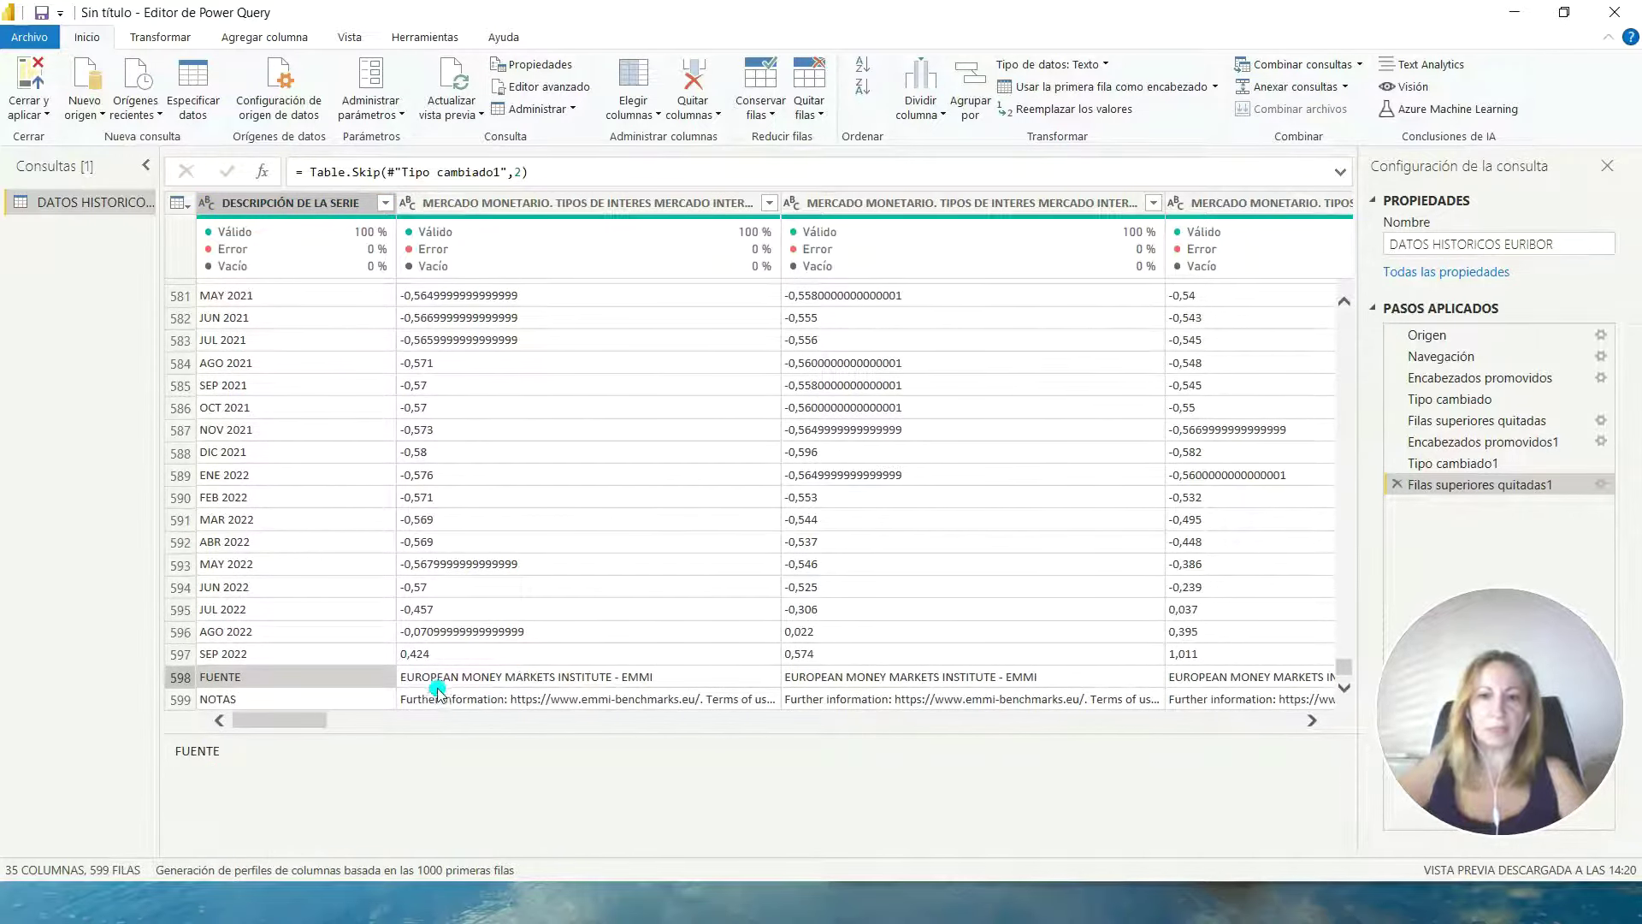
pyautogui.click(809, 107)
pyautogui.click(841, 162)
pyautogui.write('2')
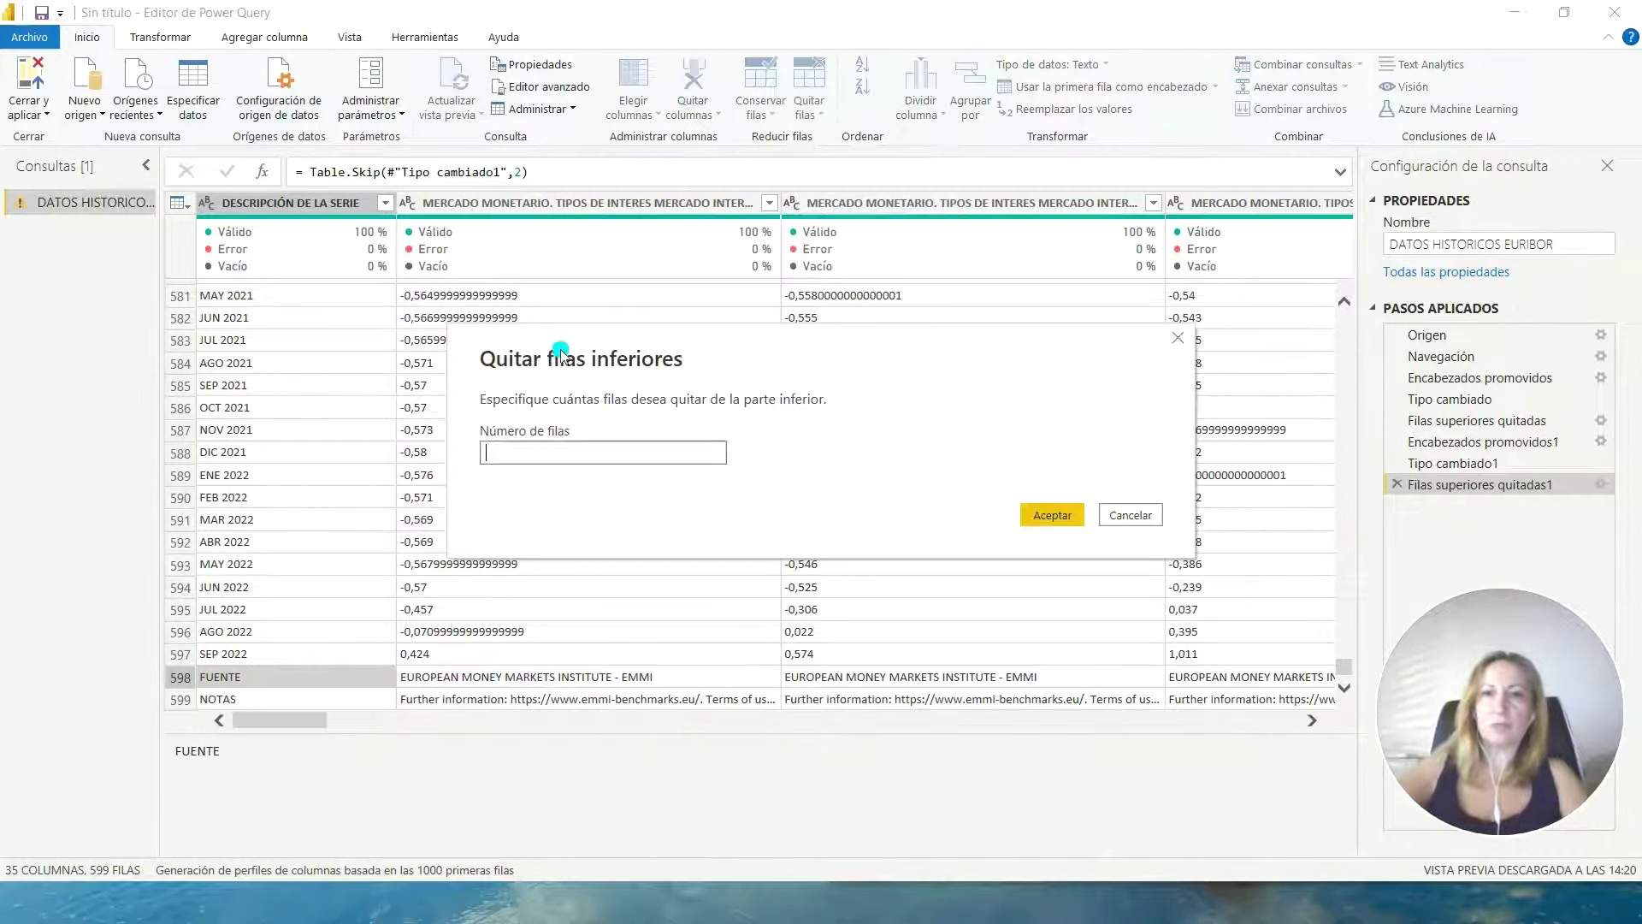
pyautogui.click(1052, 514)
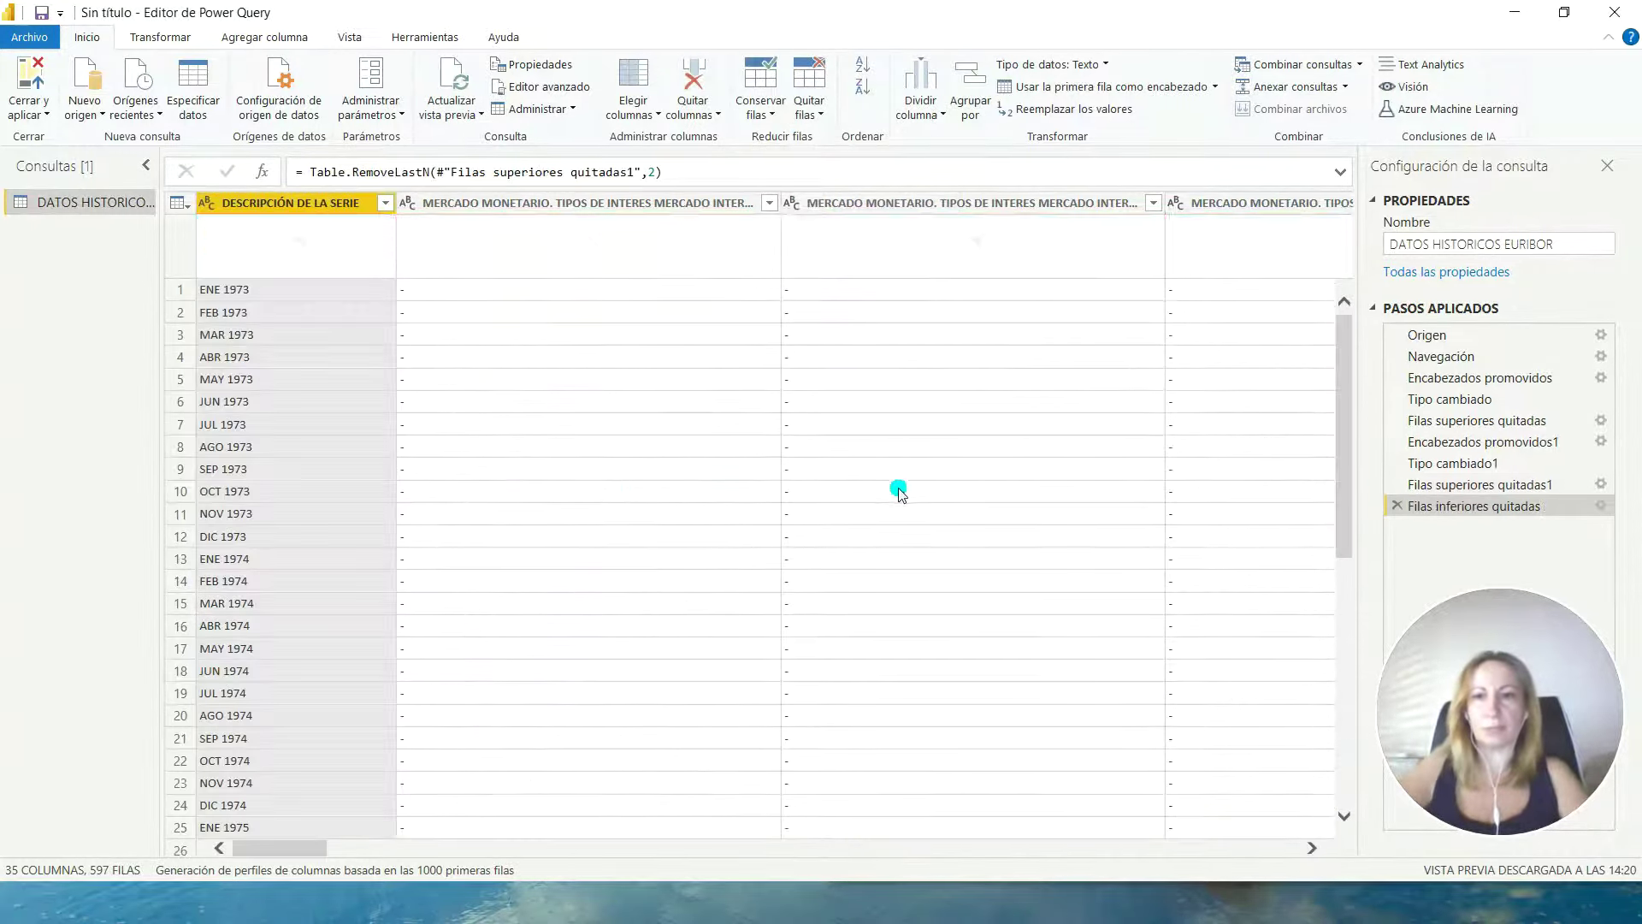
# - Examine the monthly rows and the series headers across the table up to the Euríbor. A 12 meses column
pyautogui.scroll(-20, 325, 423)
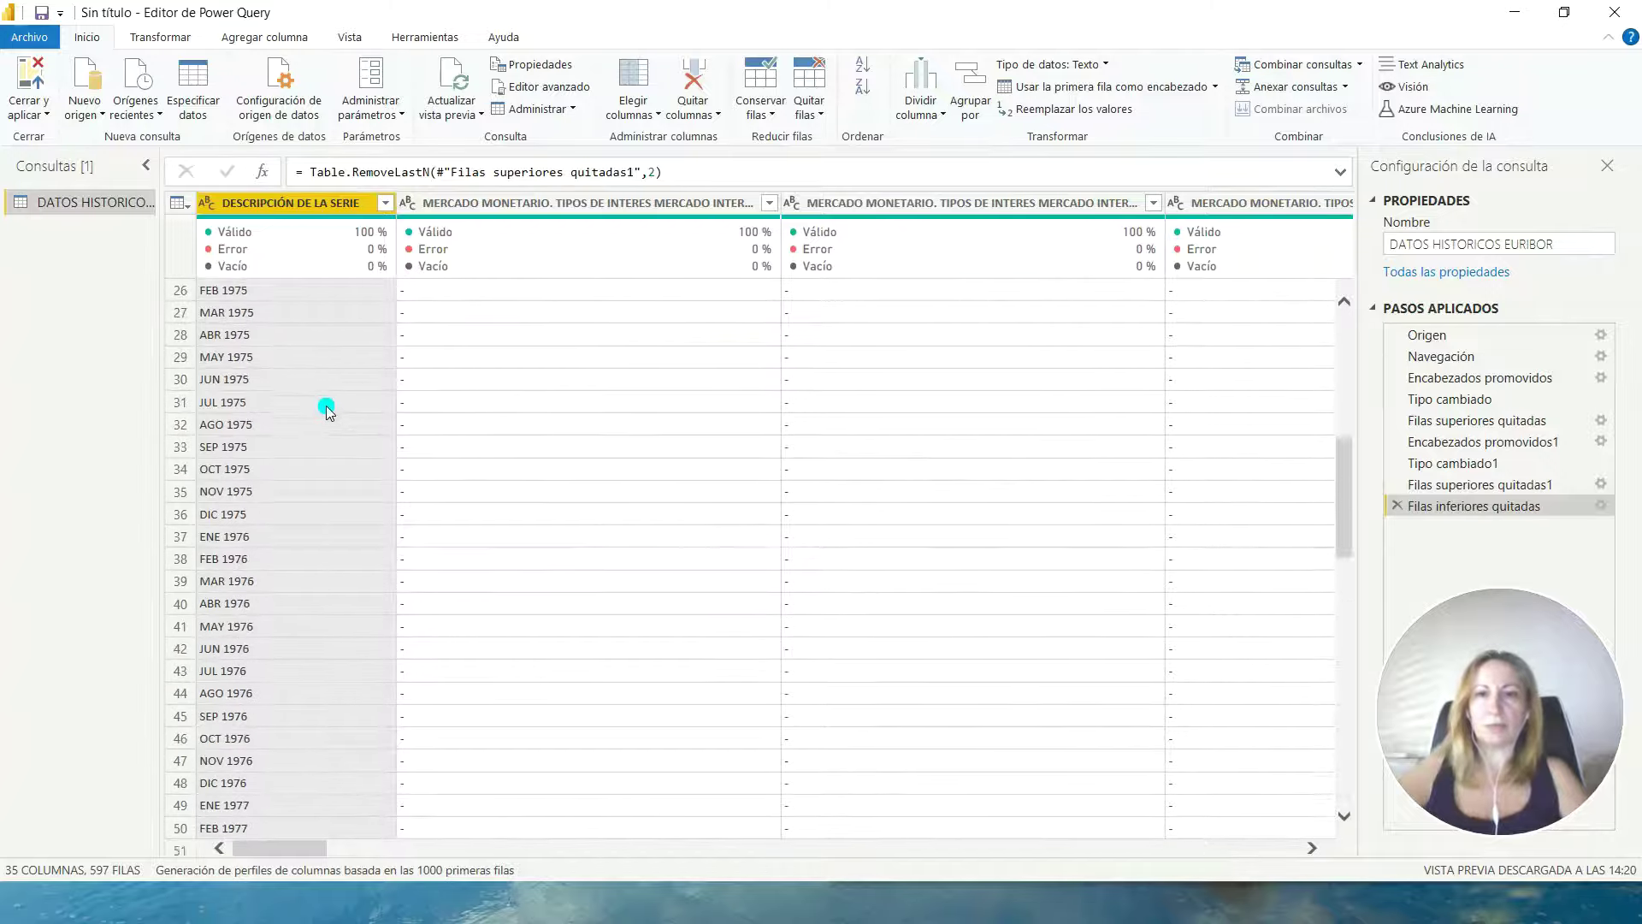
pyautogui.scroll(20, 326, 427)
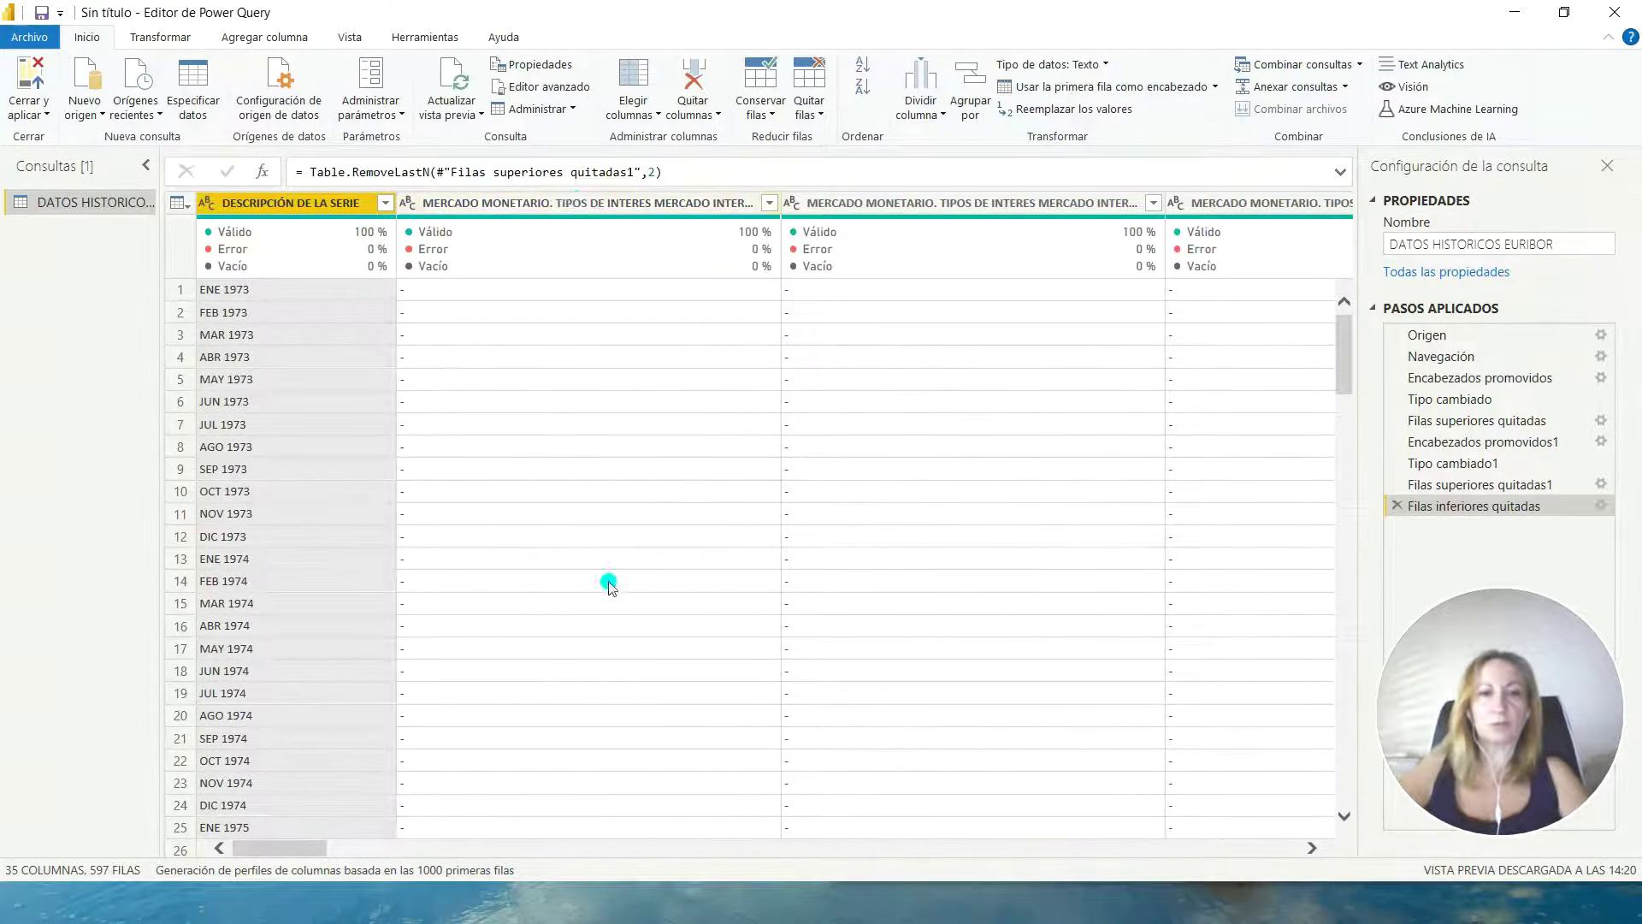
pyautogui.moveTo(309, 843)
pyautogui.mouseDown()
pyautogui.moveTo(708, 850)
pyautogui.moveTo(282, 847)
pyautogui.mouseUp()
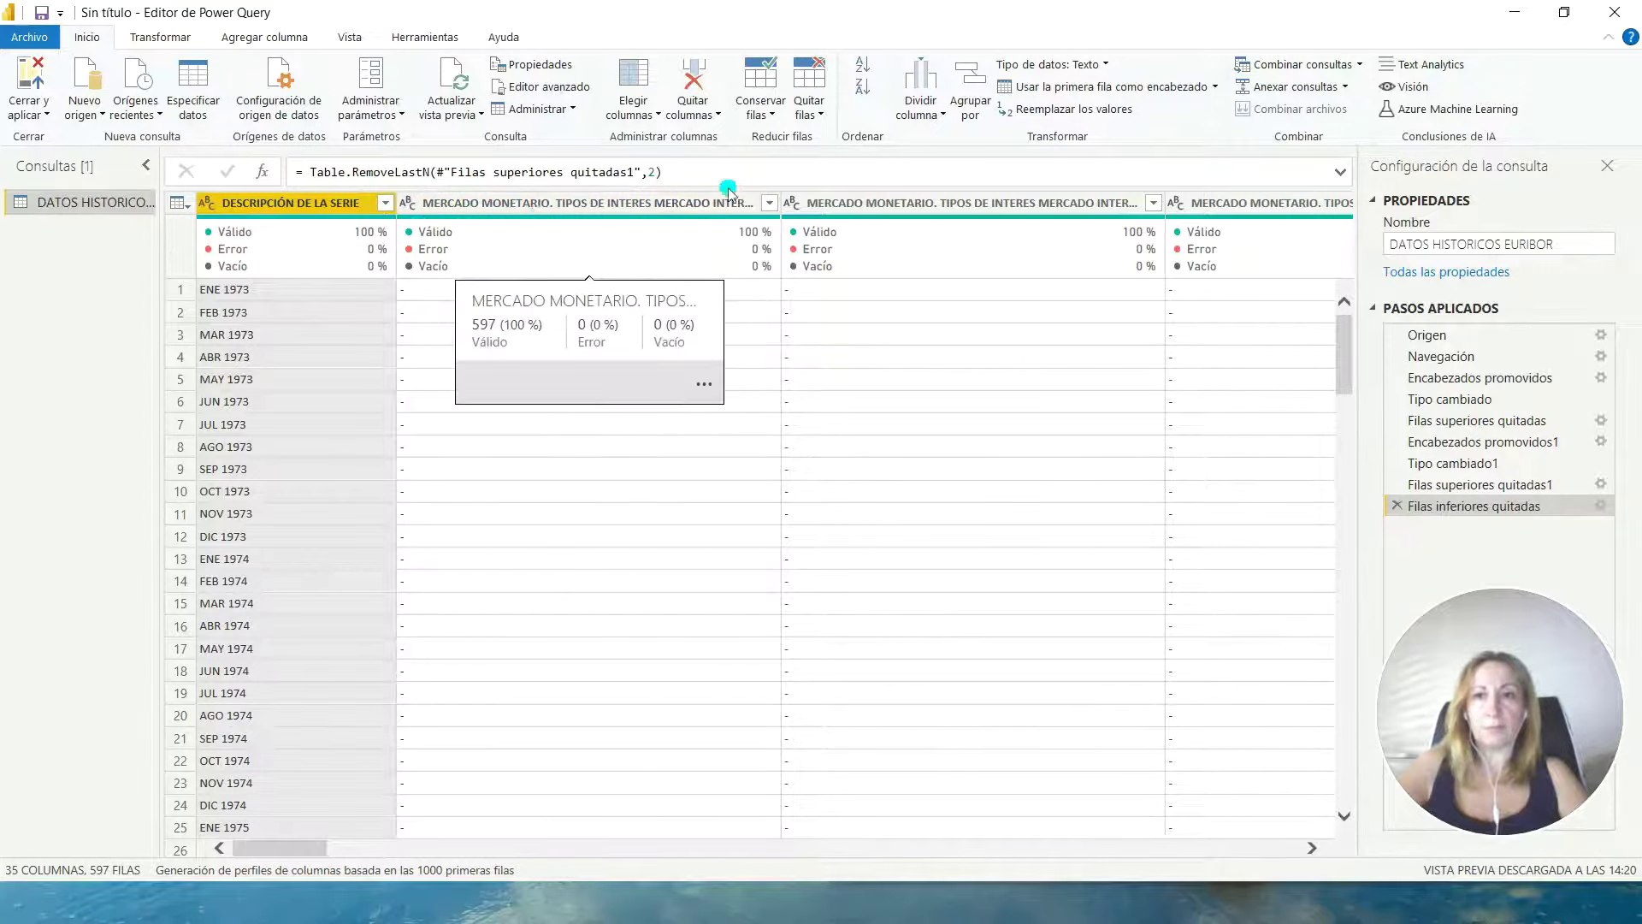
pyautogui.click(466, 231)
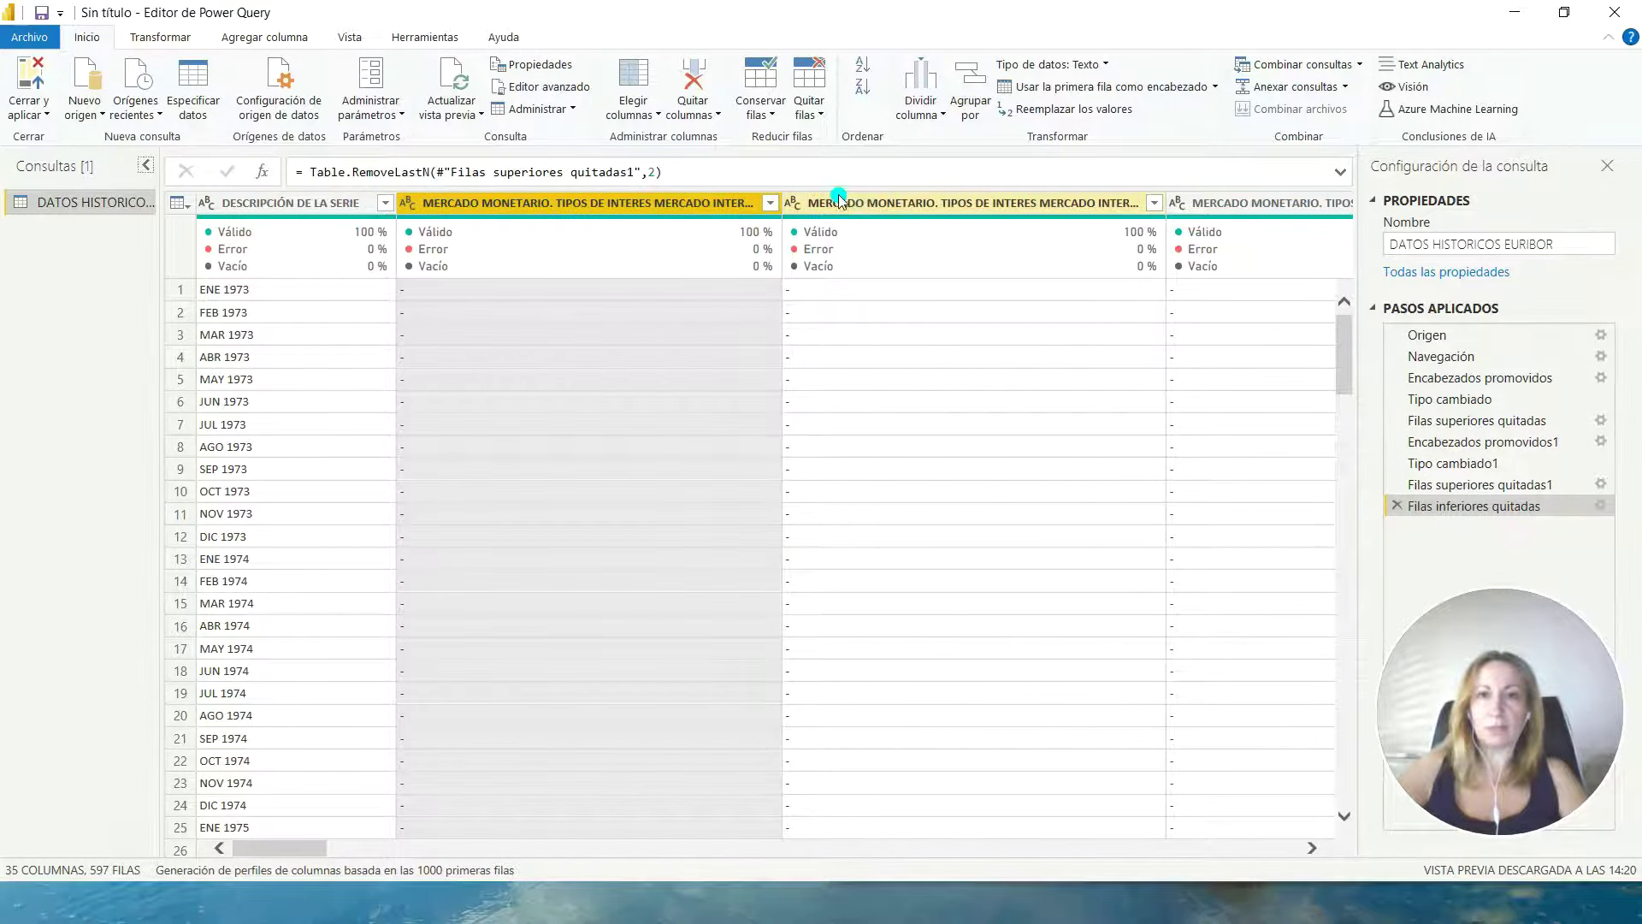
pyautogui.click(902, 204)
pyautogui.click(1219, 202)
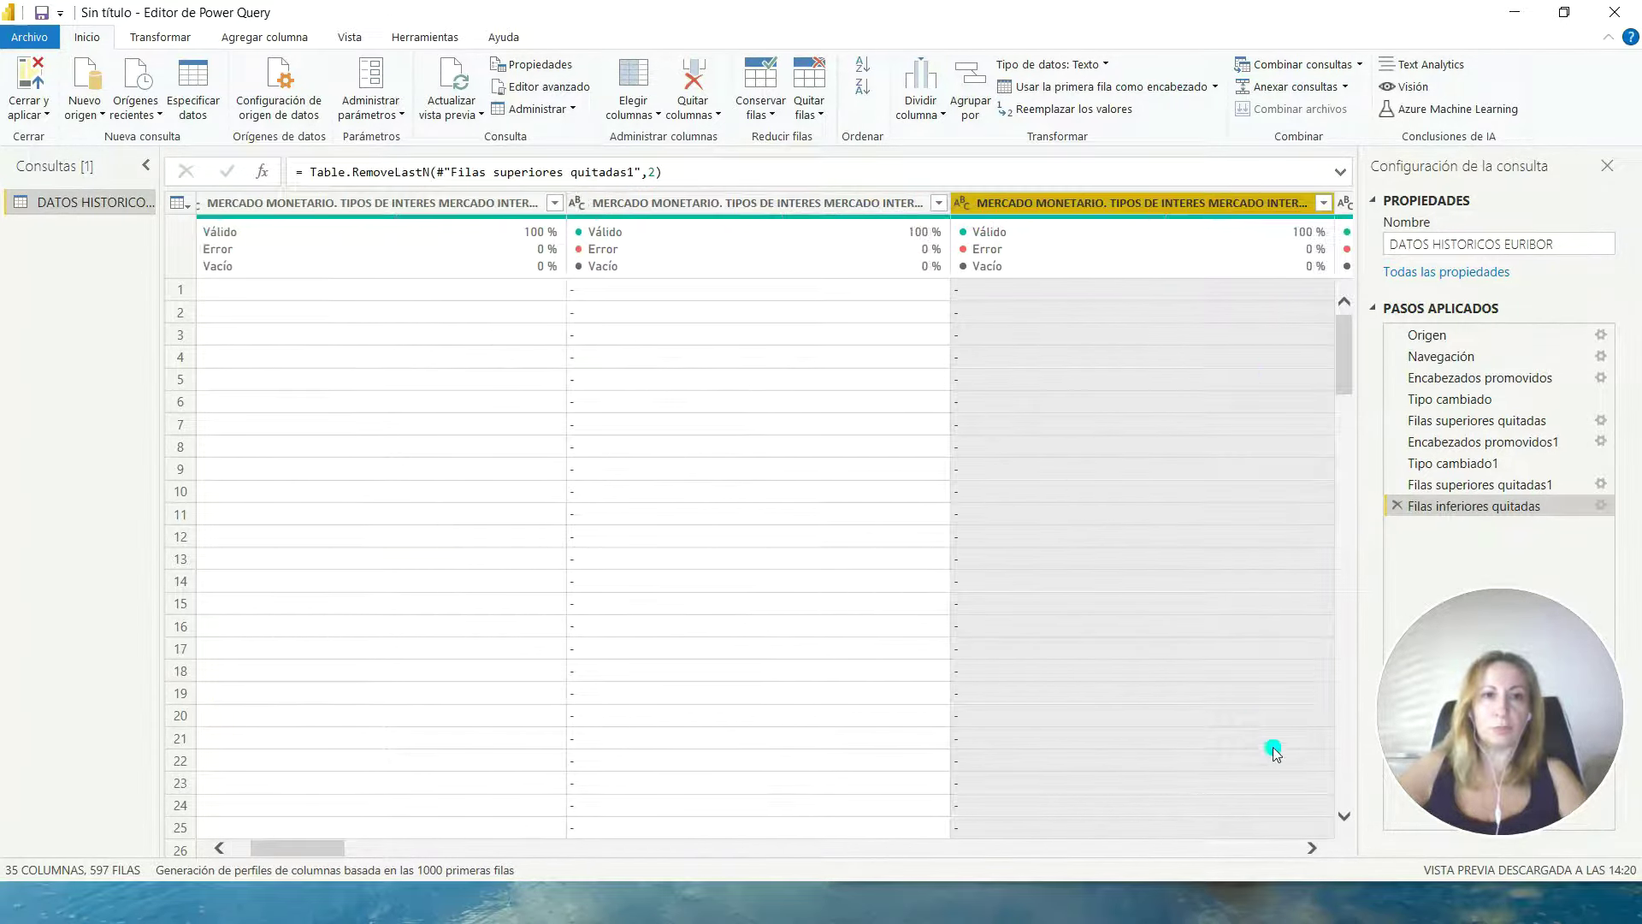
pyautogui.click(1313, 848)
pyautogui.click(1312, 848)
pyautogui.click(1313, 848)
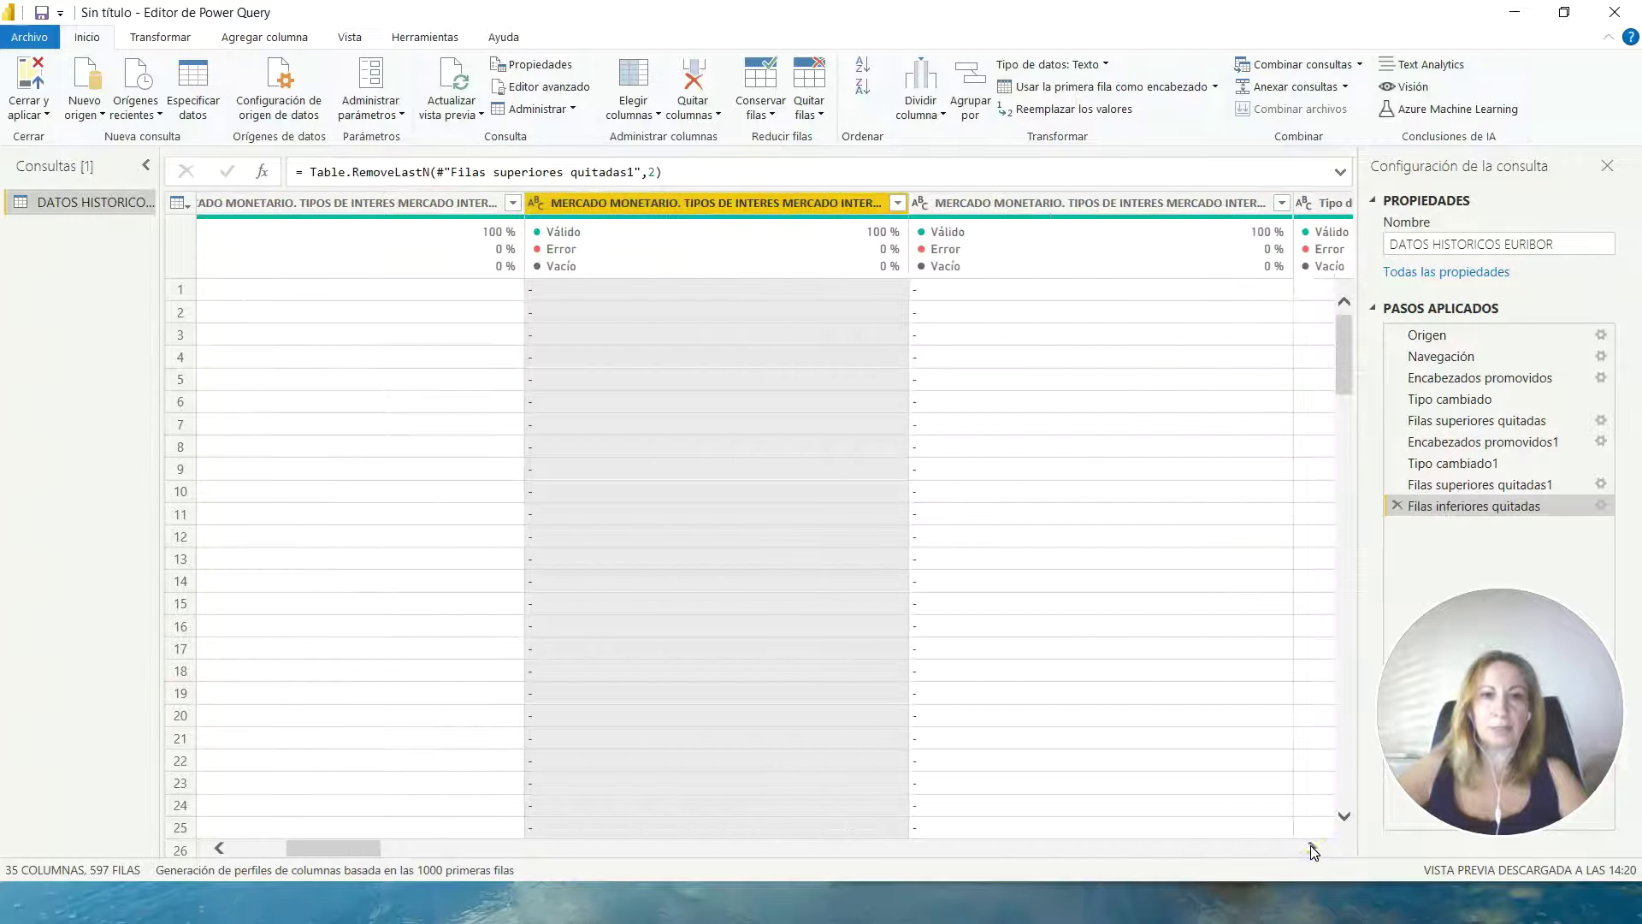
pyautogui.click(1084, 203)
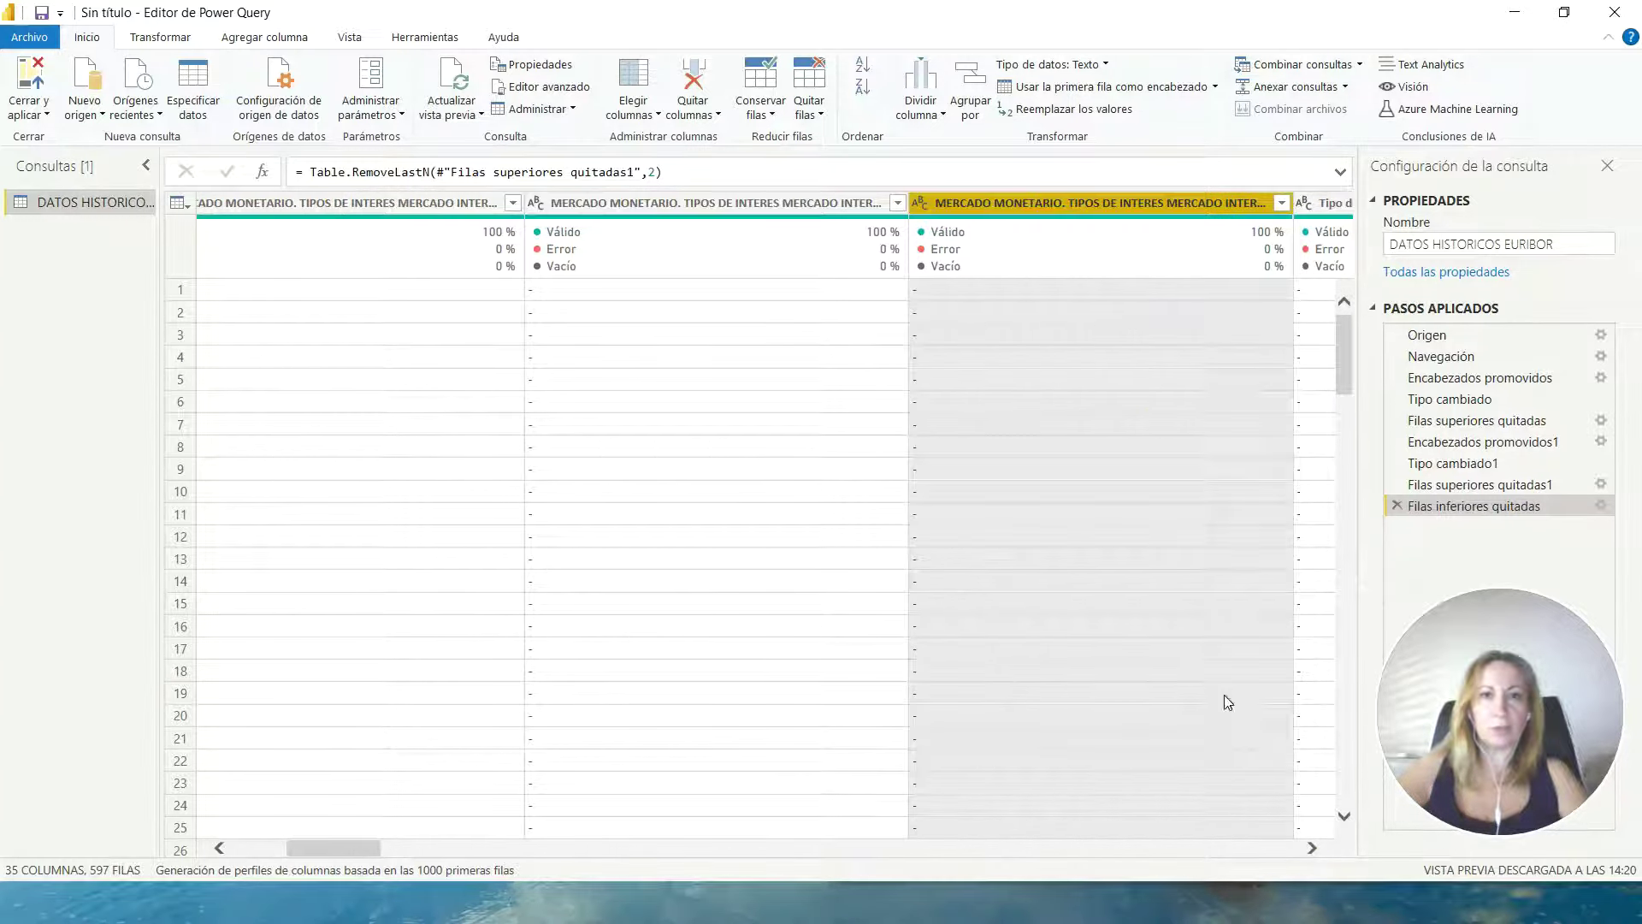
pyautogui.click(1312, 848)
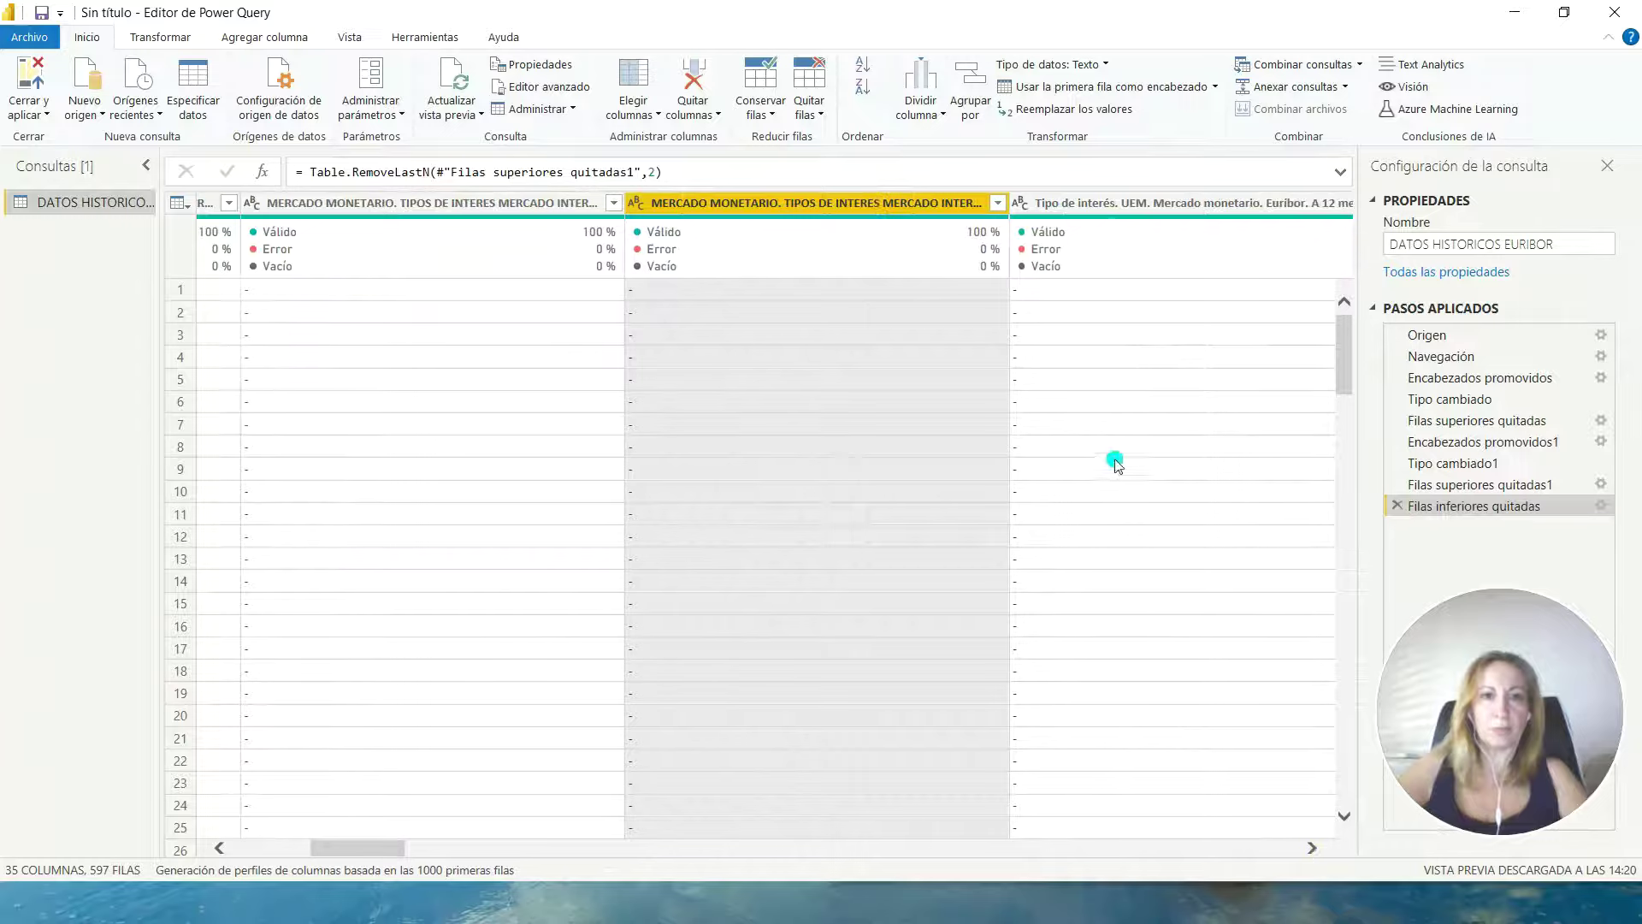
pyautogui.click(1125, 203)
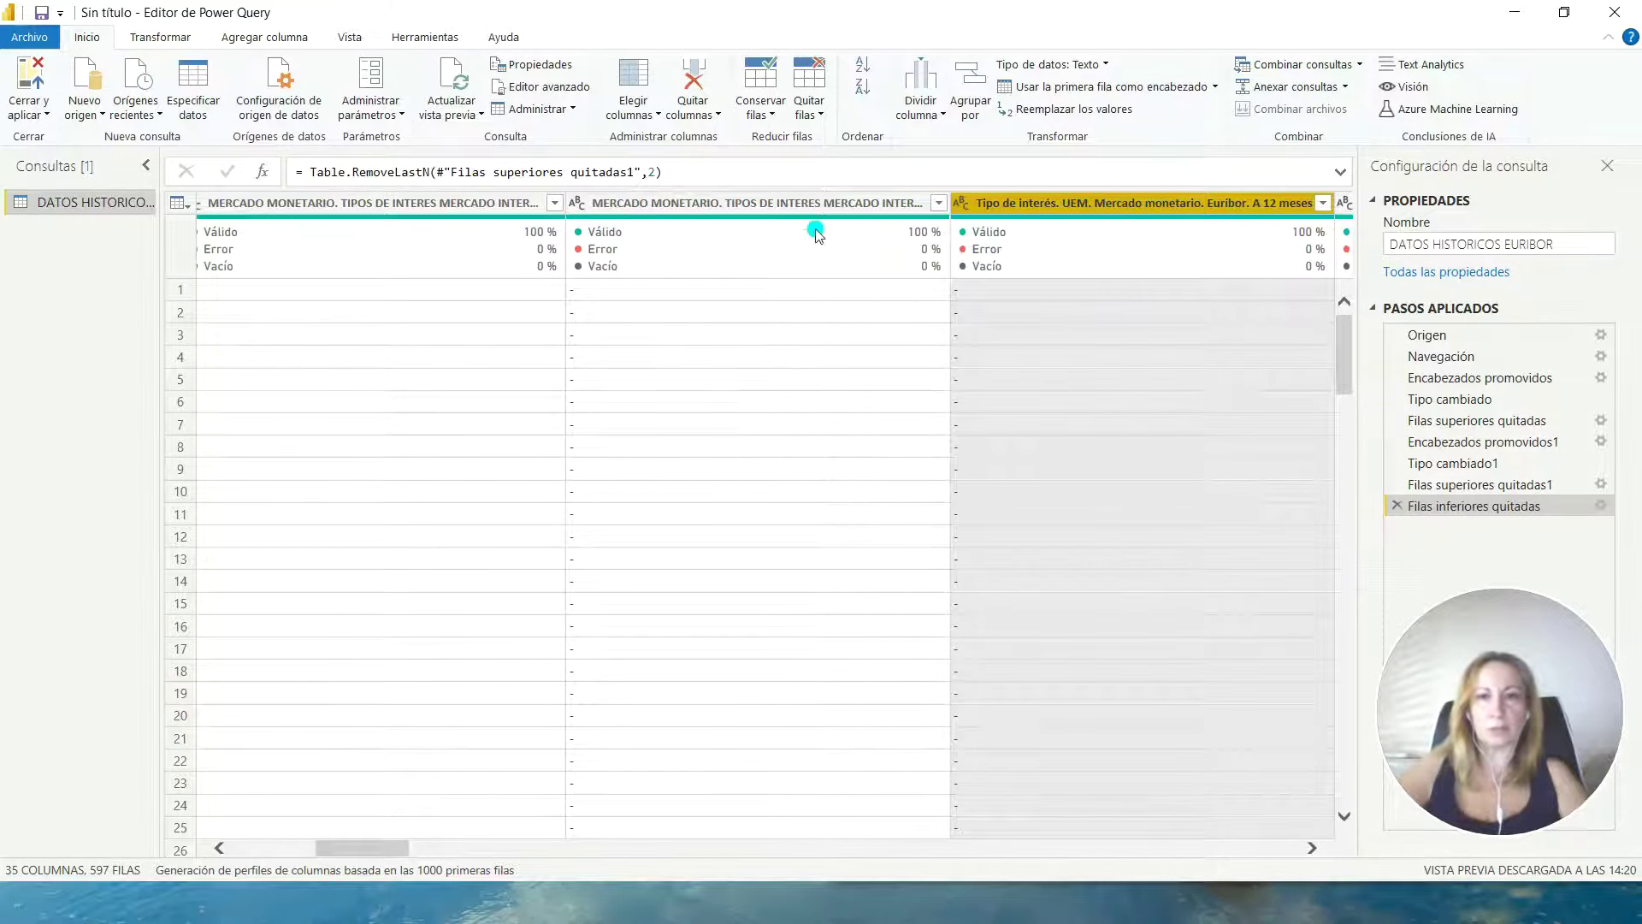
pyautogui.click(804, 206)
pyautogui.moveTo(367, 848); pyautogui.dragTo(362, 848)
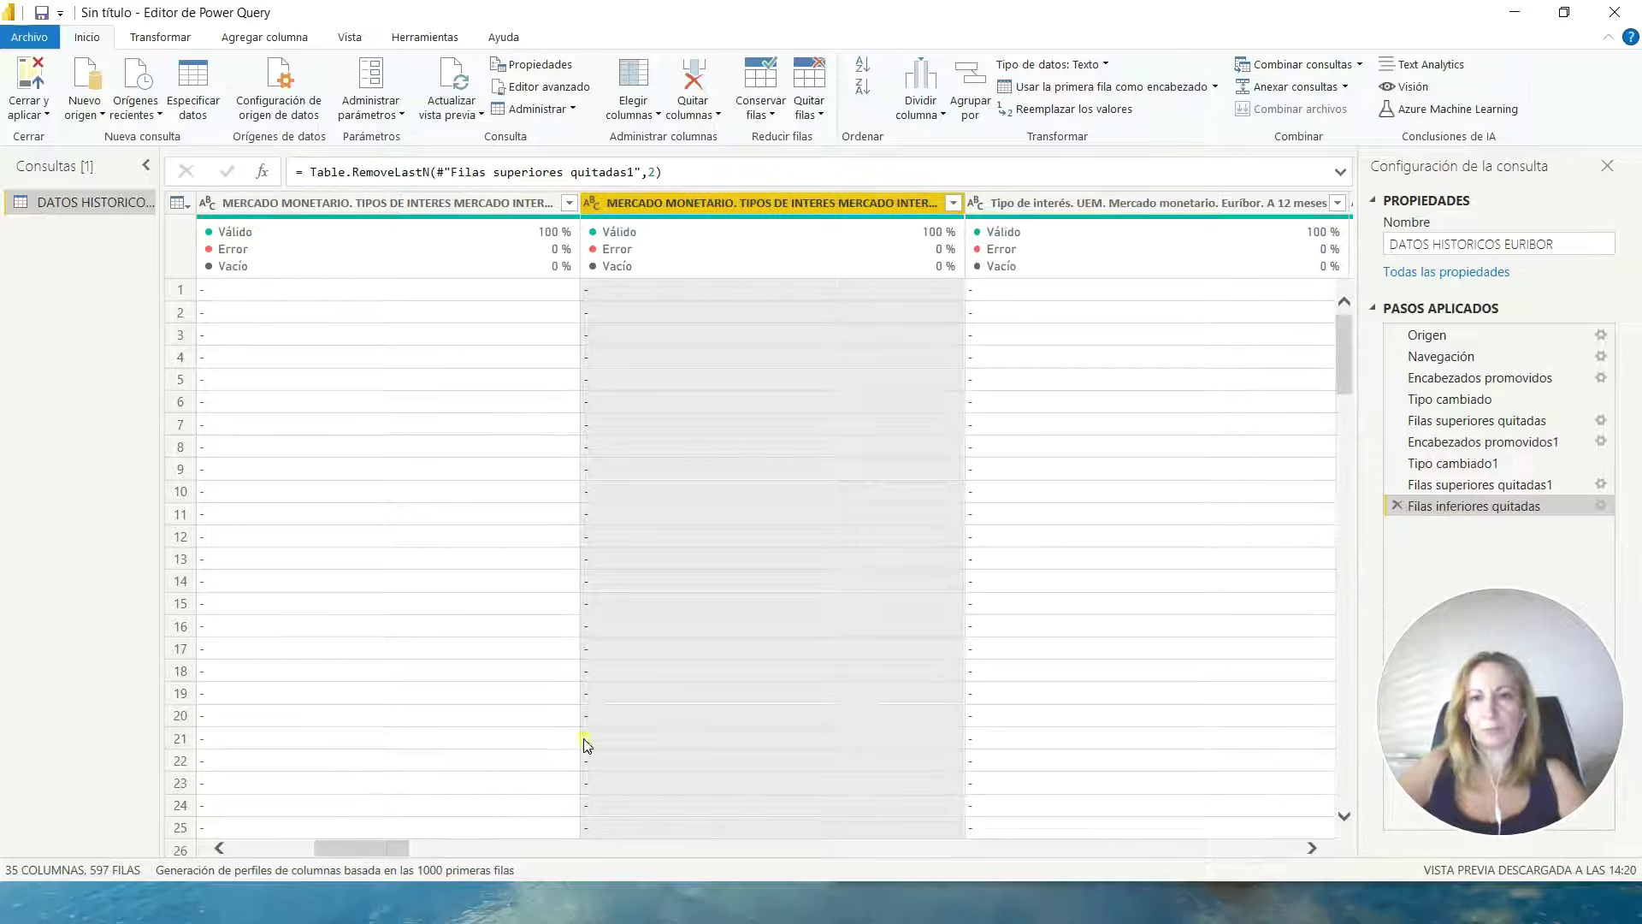
pyautogui.click(1097, 205)
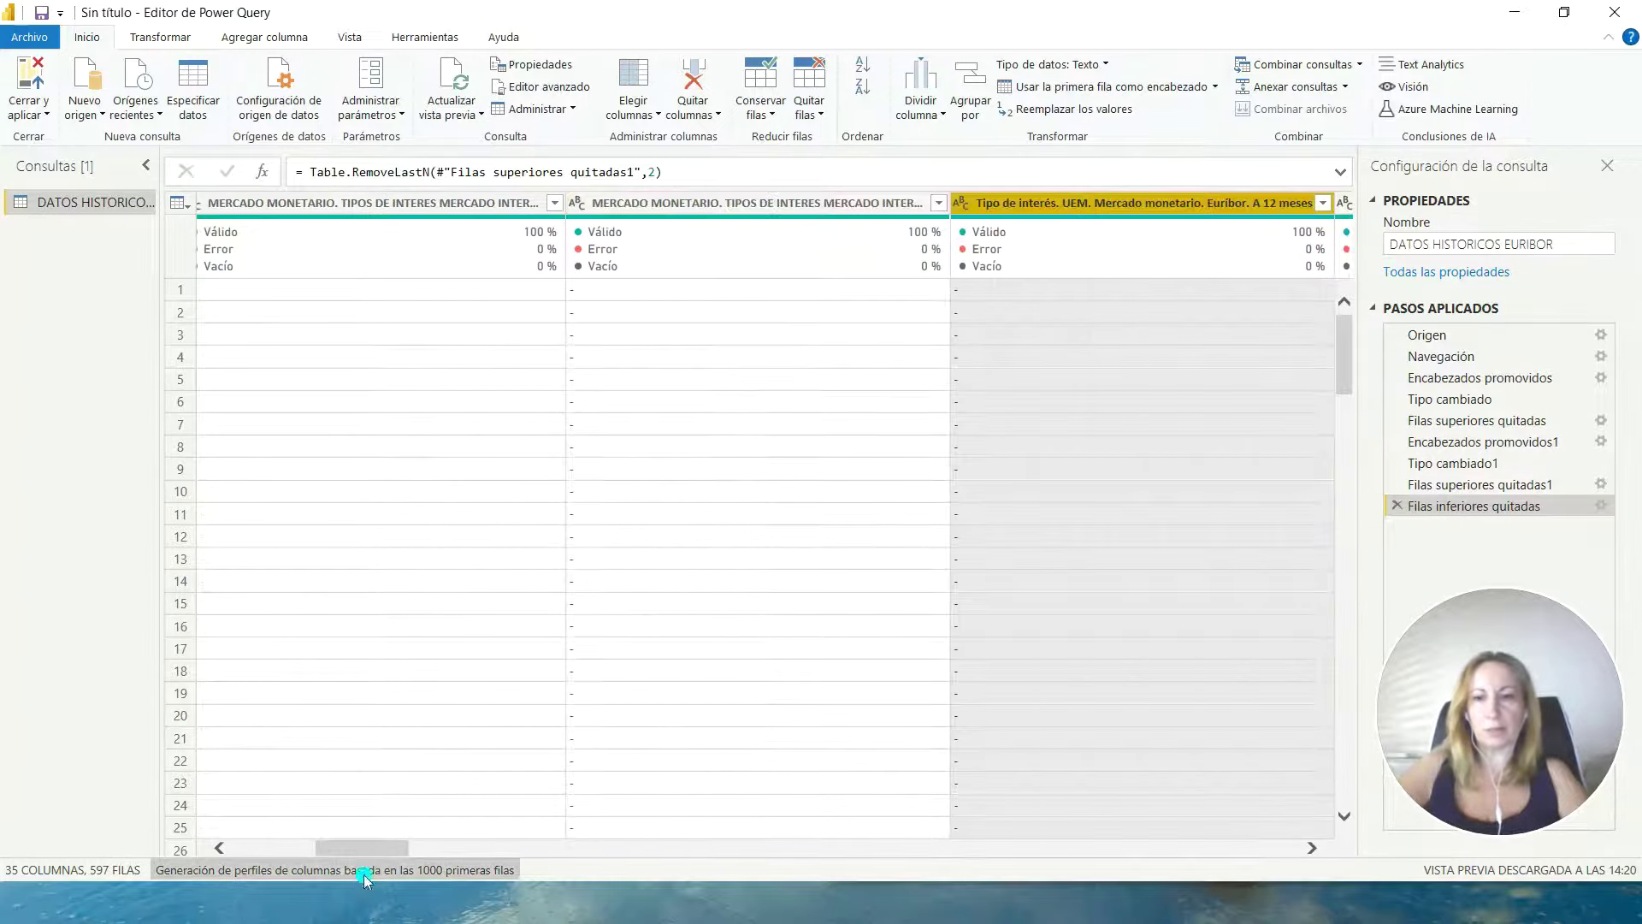
# - Keep only the DESCRIPCIÓN DE LA SERIE and Tipo de interés. UEM. Mercado monetario. Euríbor. A 12 meses columns, placing DESCRIPCIÓN DE LA SERIE first
pyautogui.moveTo(367, 848); pyautogui.dragTo(284, 848)
pyautogui.click(224, 212)
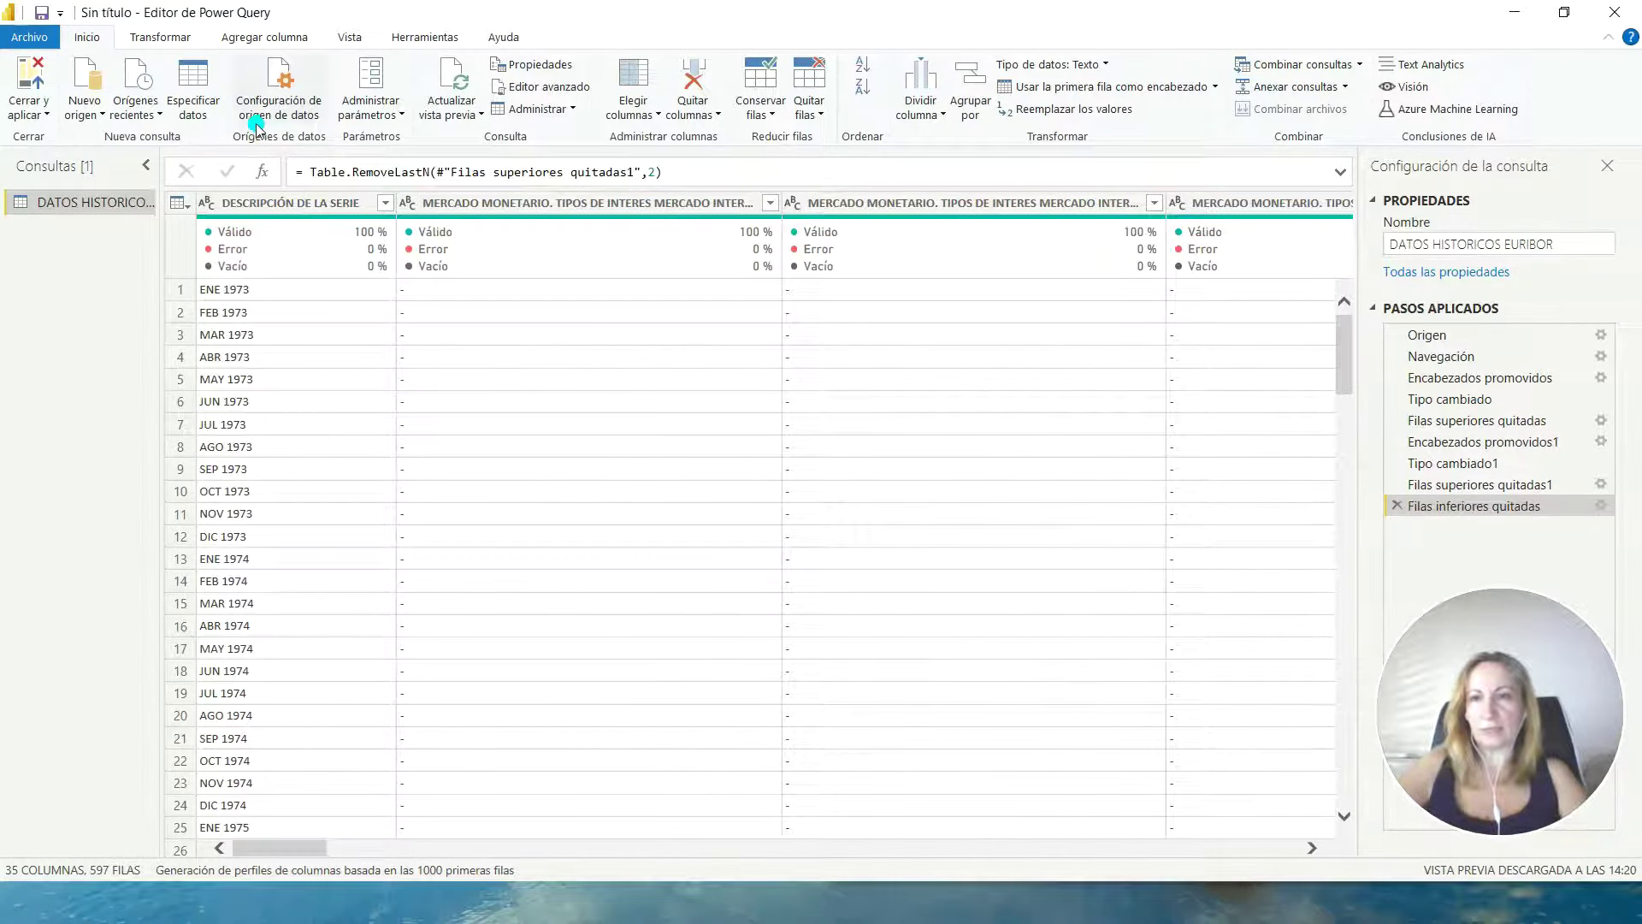
pyautogui.click(258, 203)
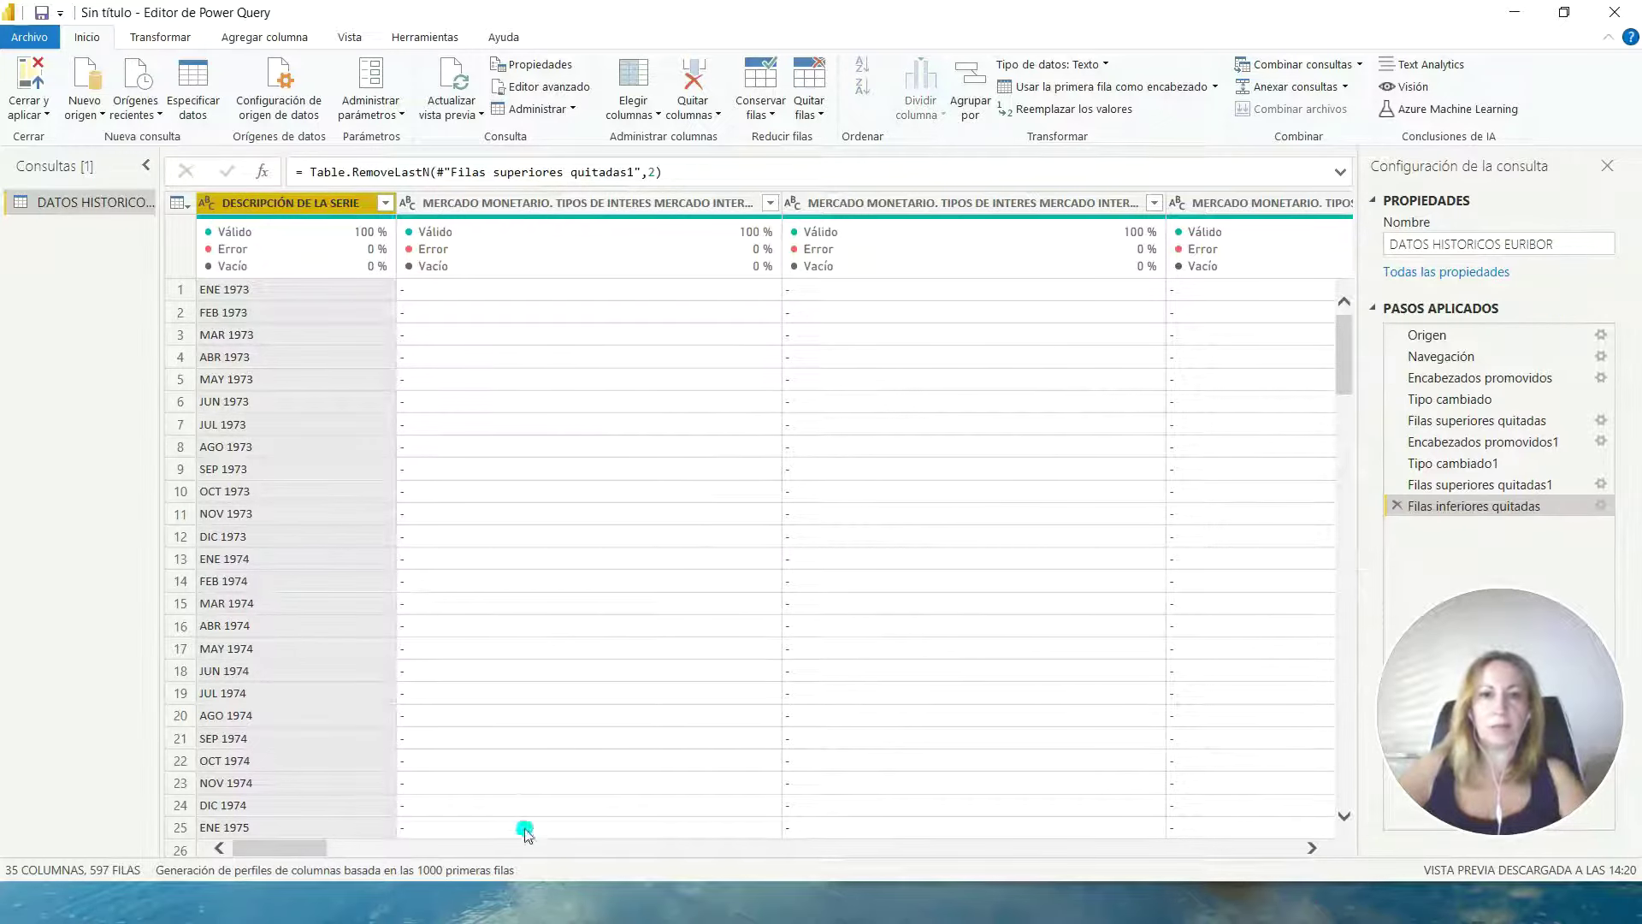
pyautogui.press('Right')
pyautogui.press('Right')
pyautogui.press('Right')
pyautogui.press('Right')
pyautogui.press('Right')
pyautogui.press('Right')
pyautogui.press('Right')
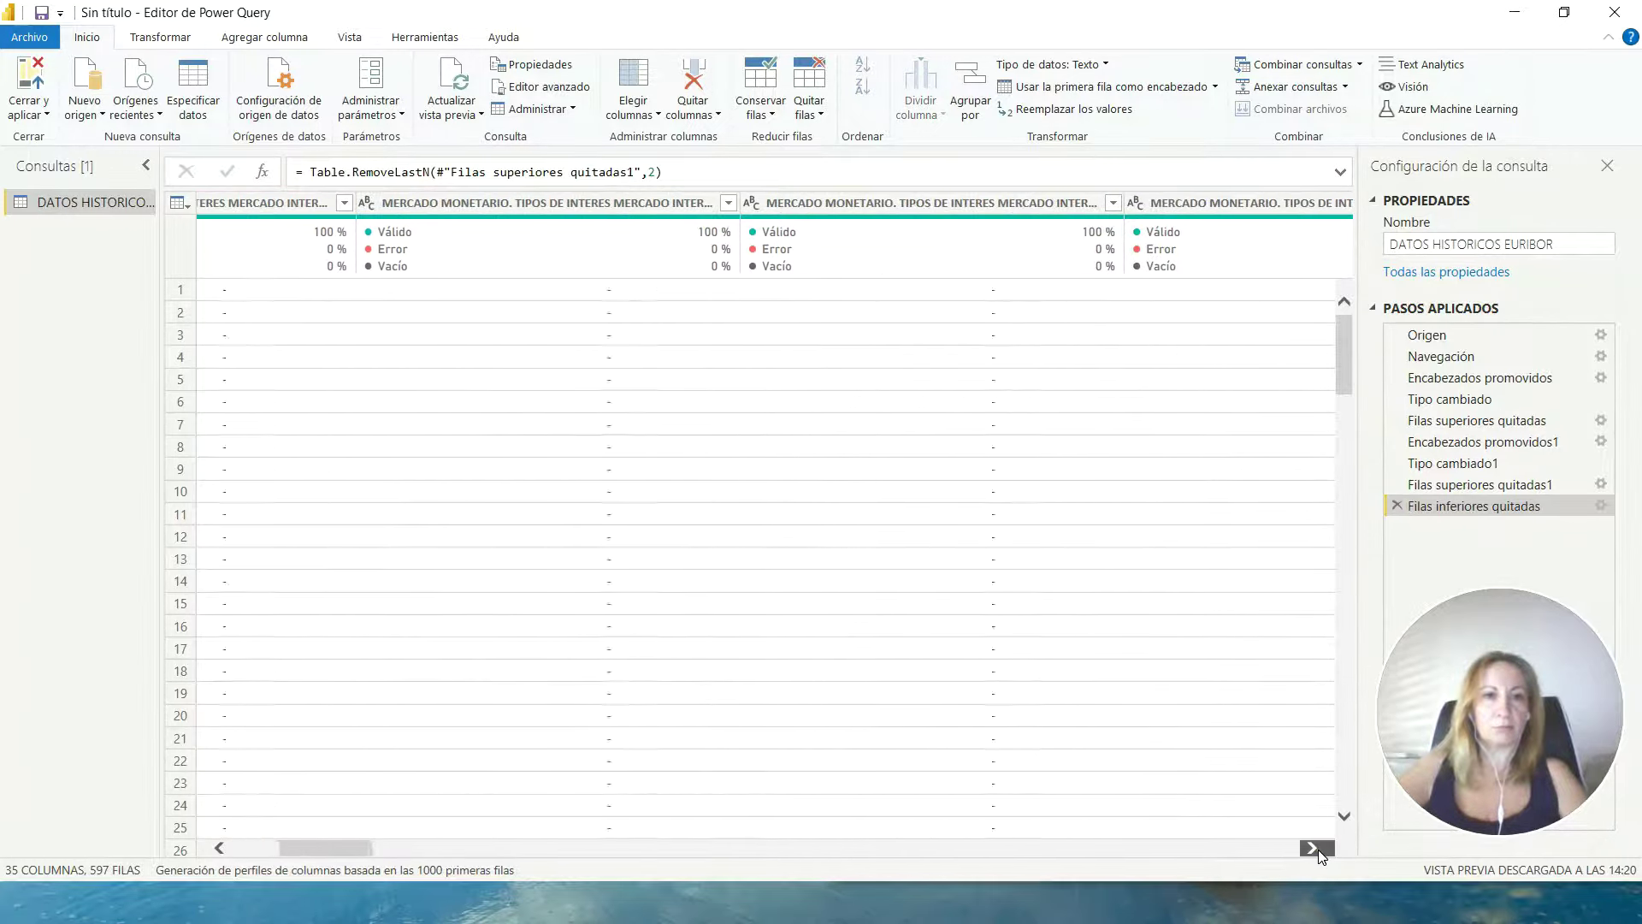
pyautogui.click(1311, 848)
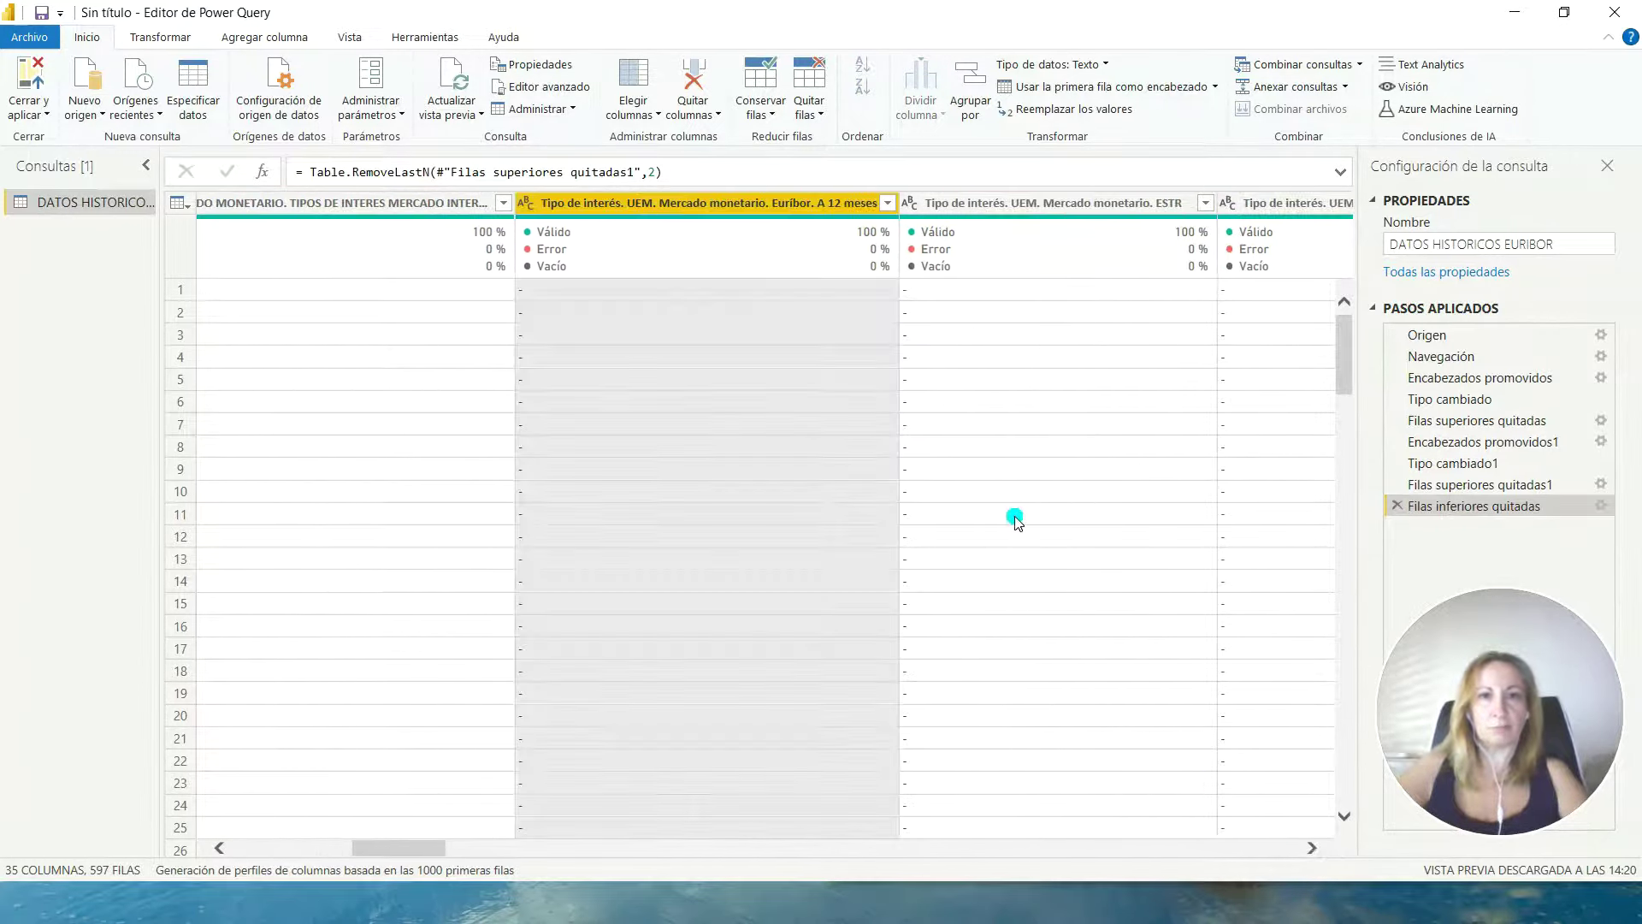
pyautogui.click(691, 117)
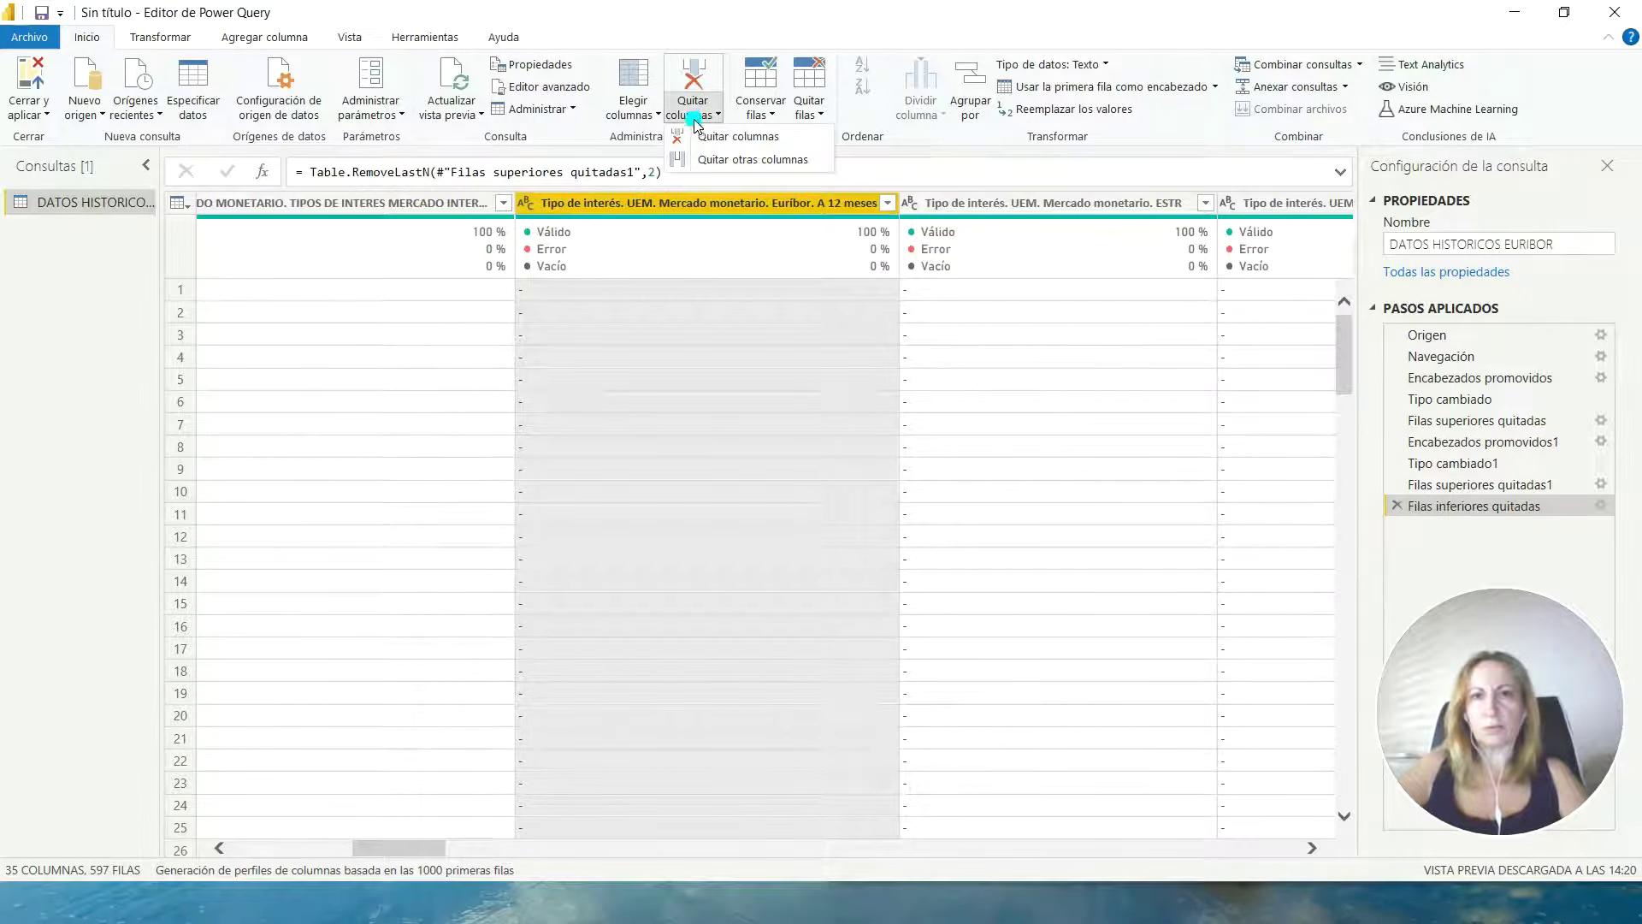
pyautogui.click(710, 160)
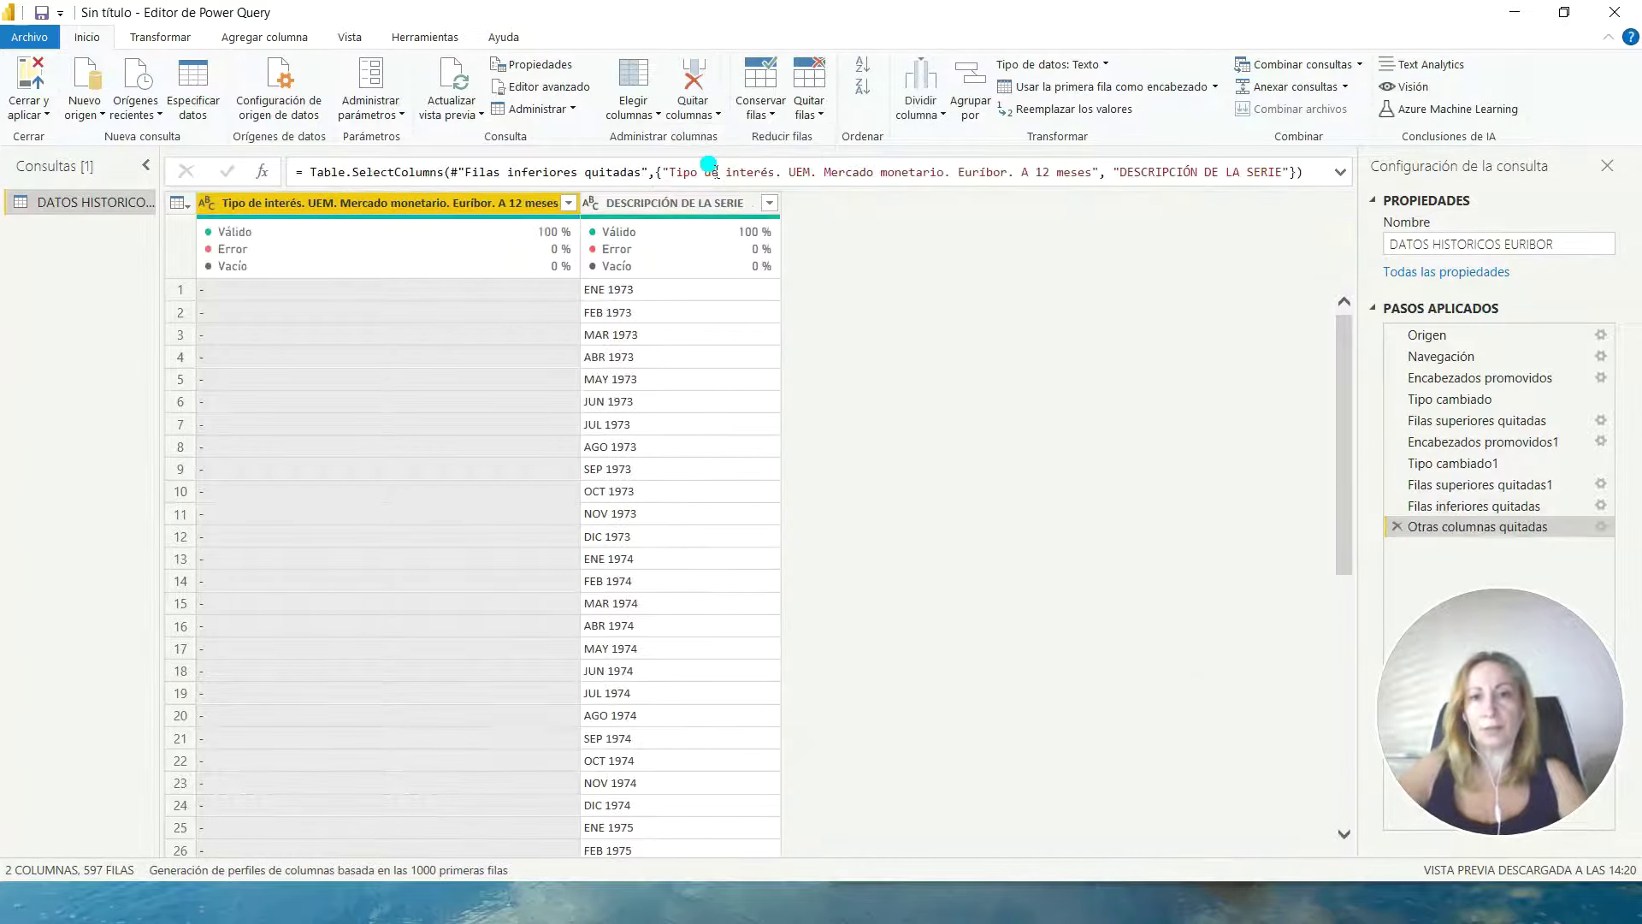
pyautogui.moveTo(663, 202); pyautogui.dragTo(248, 219)
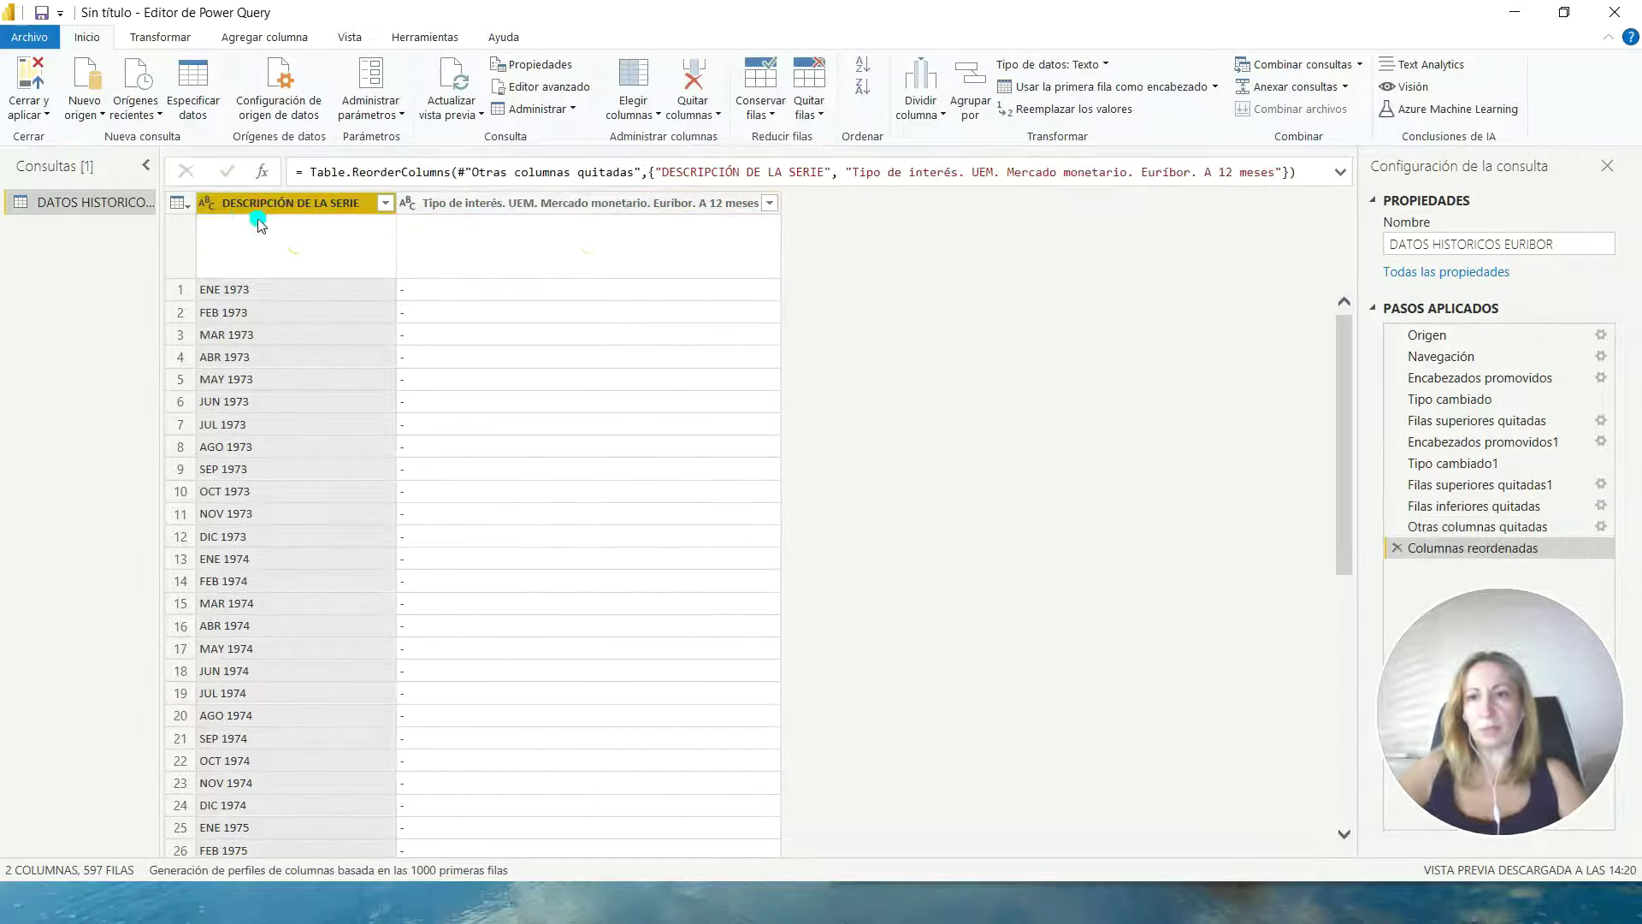
# - Examine the monthly Euríbor values down to the last row and the data types of both columns
pyautogui.scroll(-20, 567, 349)
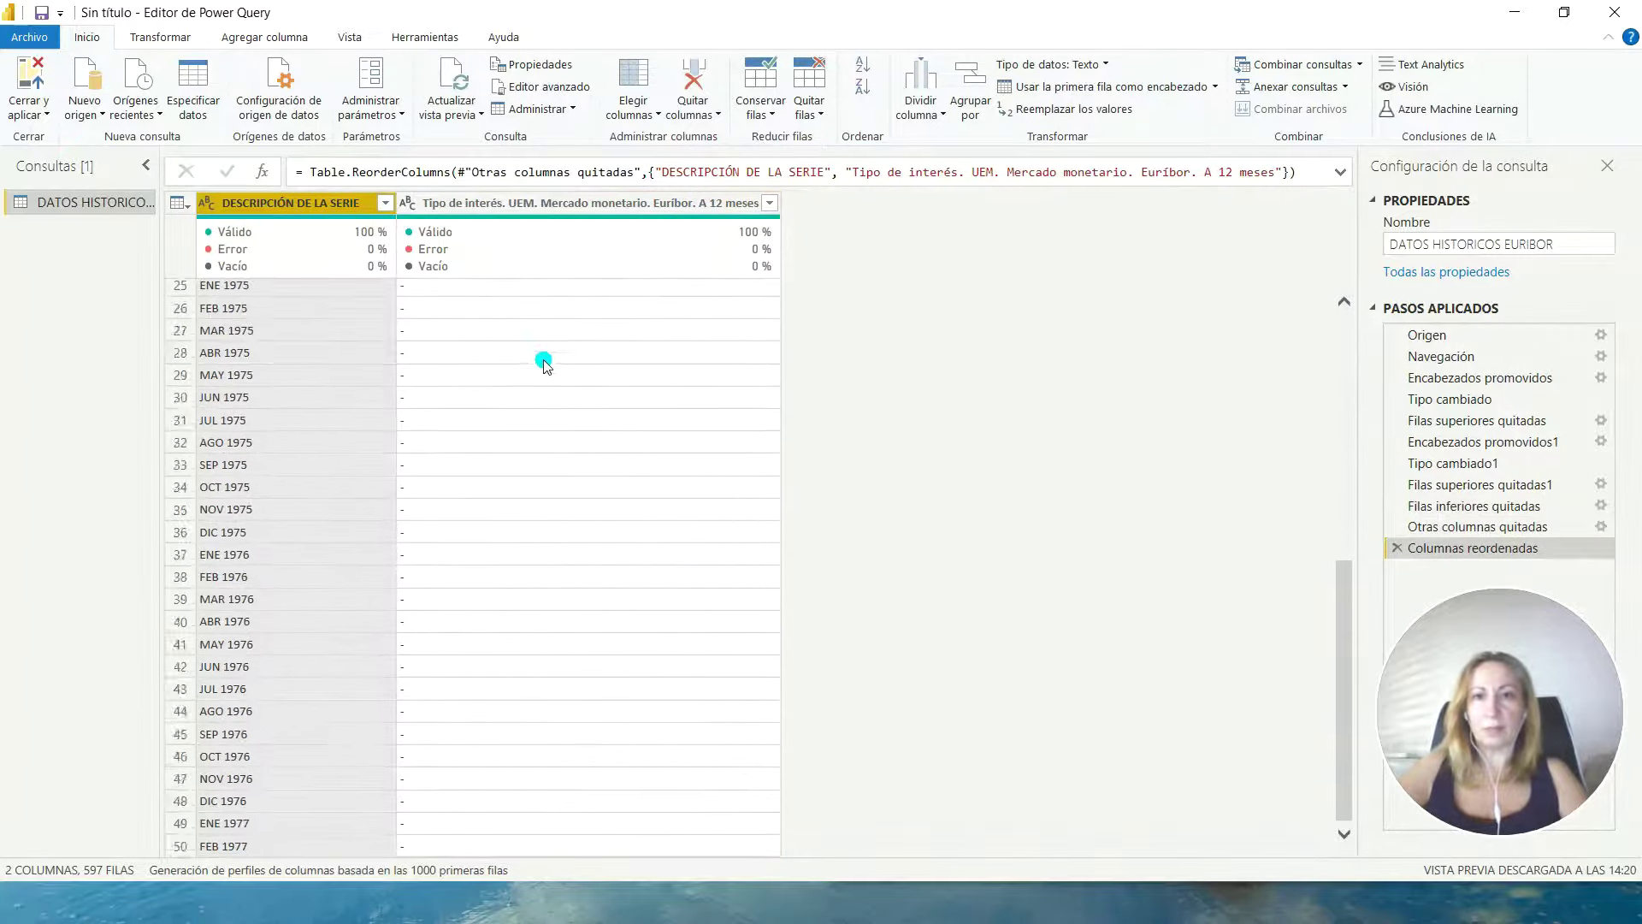
pyautogui.scroll(-20, 496, 334)
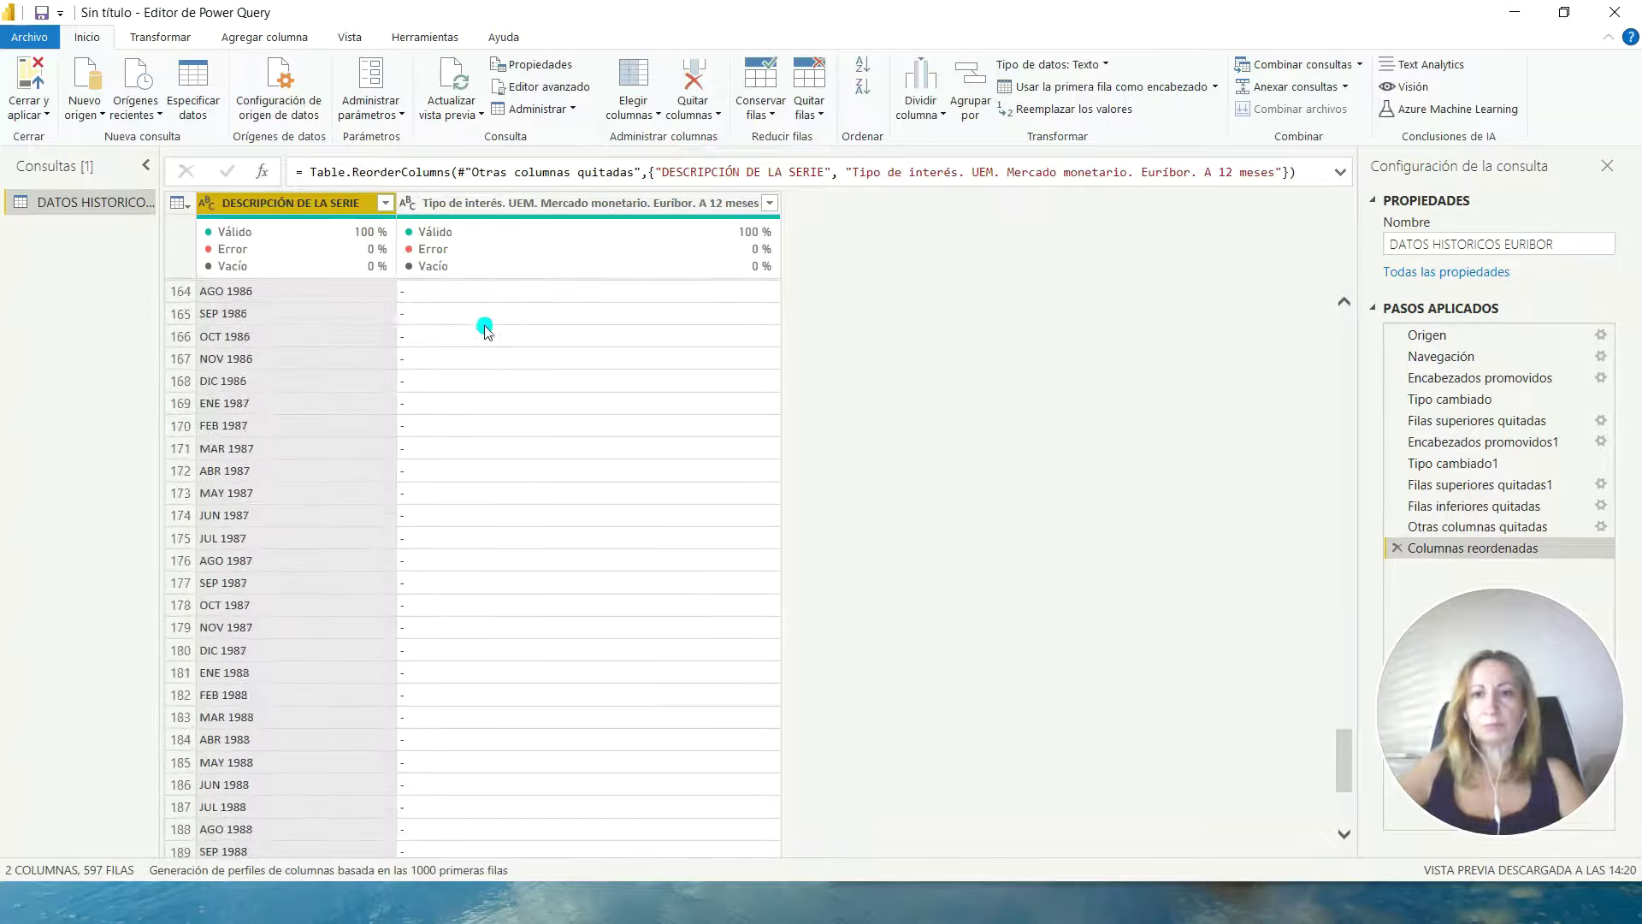
pyautogui.scroll(-20, 484, 321)
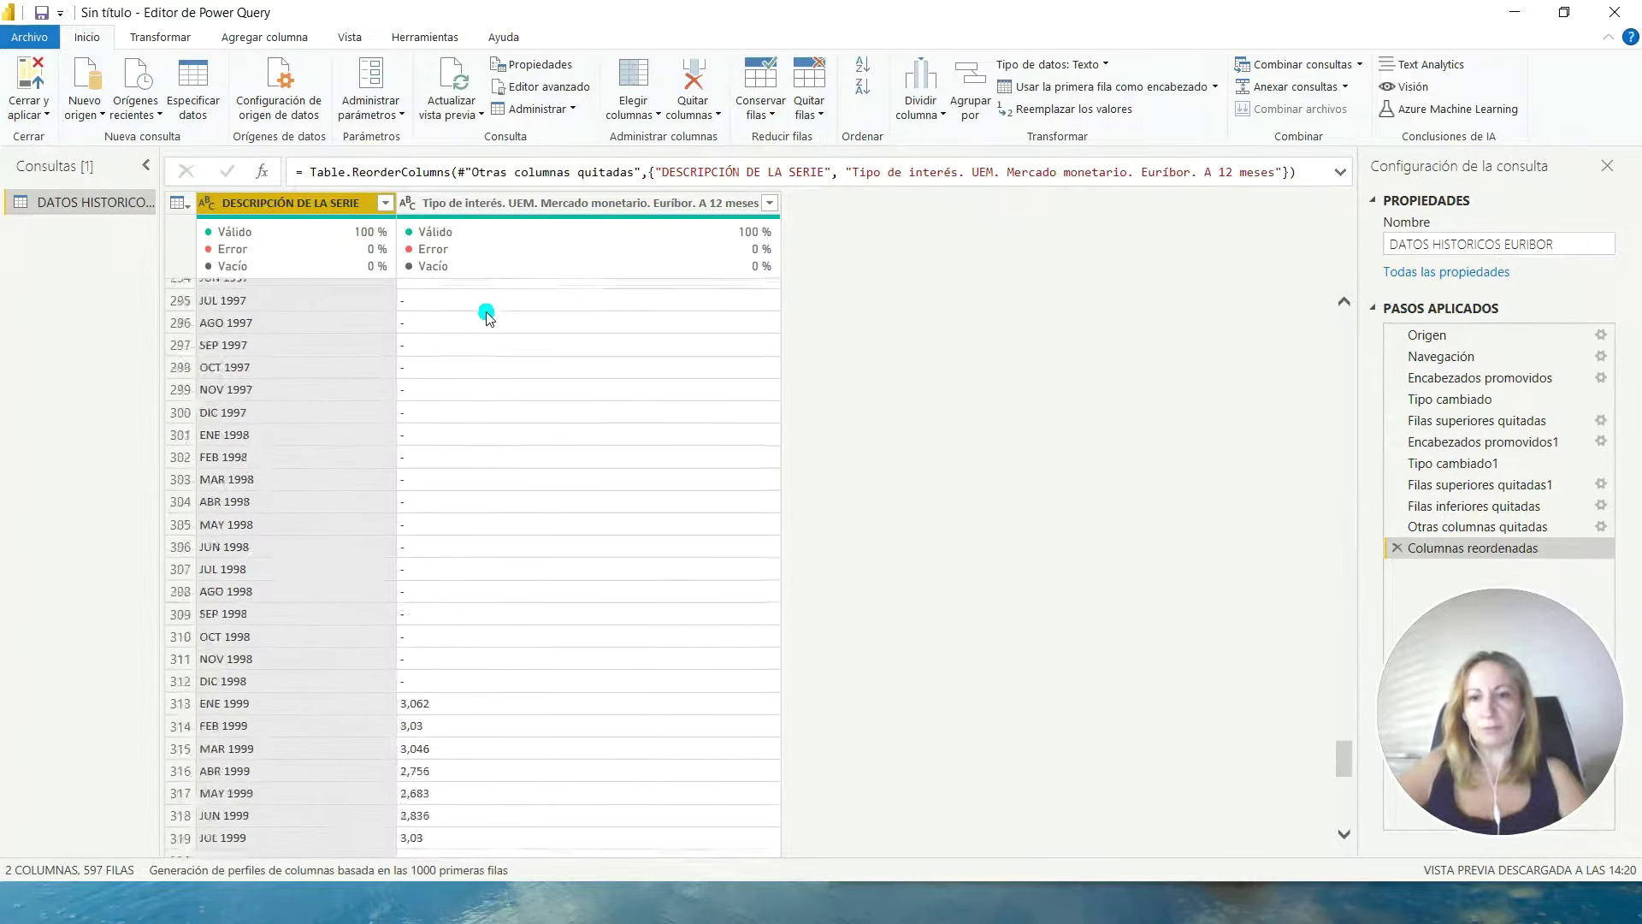
pyautogui.scroll(-20, 473, 336)
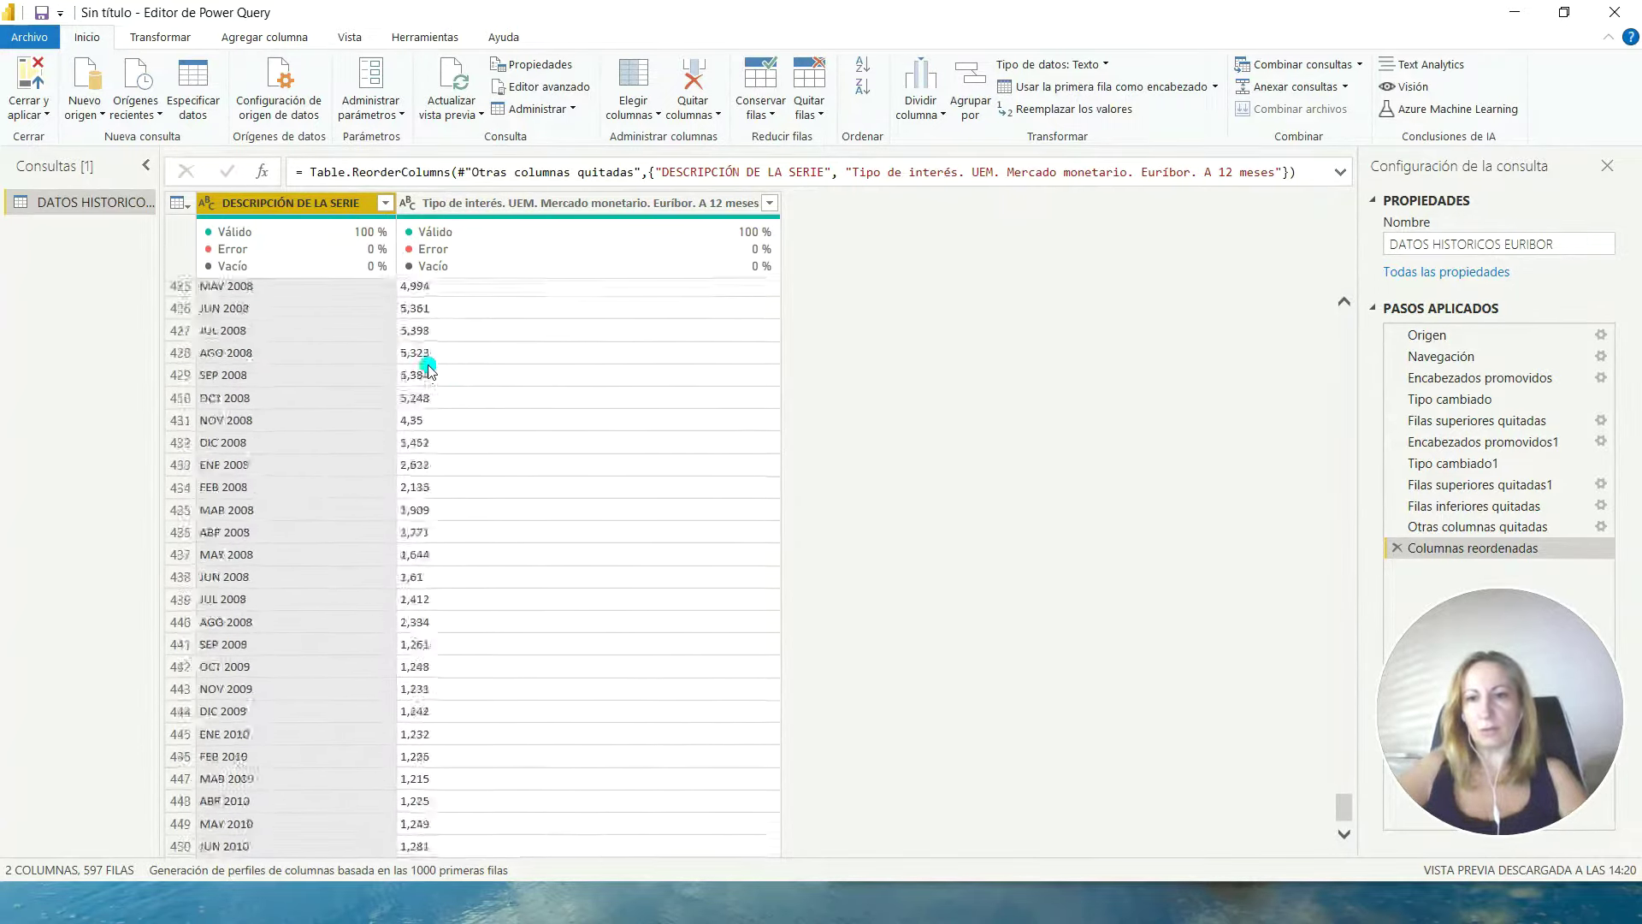
pyautogui.scroll(-19, 385, 338)
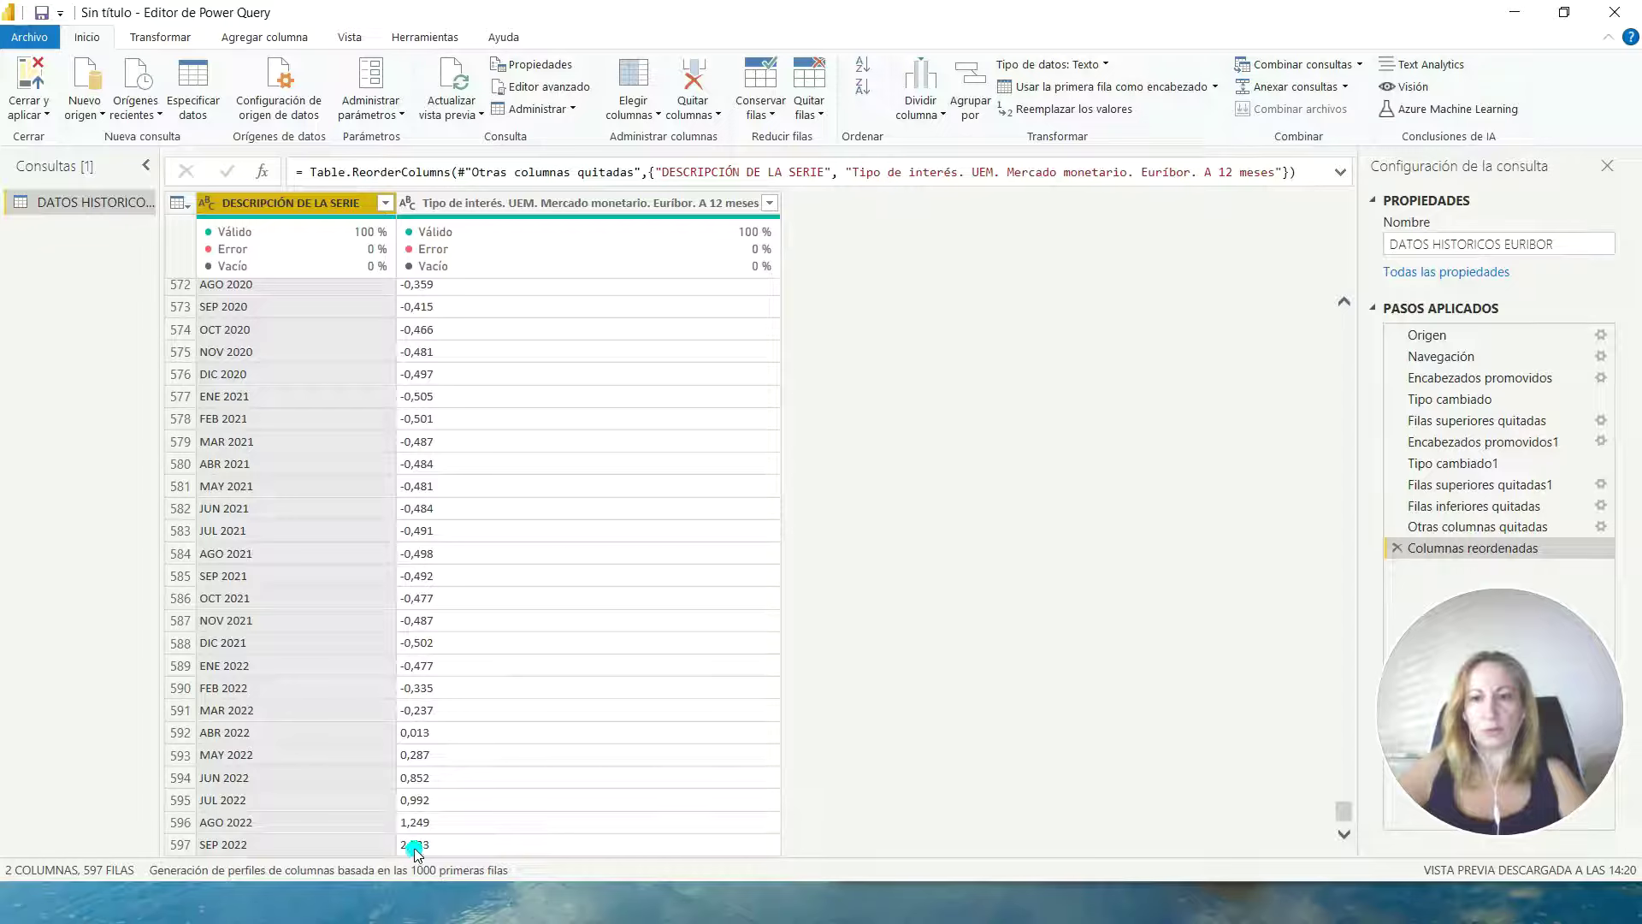
pyautogui.click(214, 202)
pyautogui.click(197, 202)
pyautogui.click(235, 296)
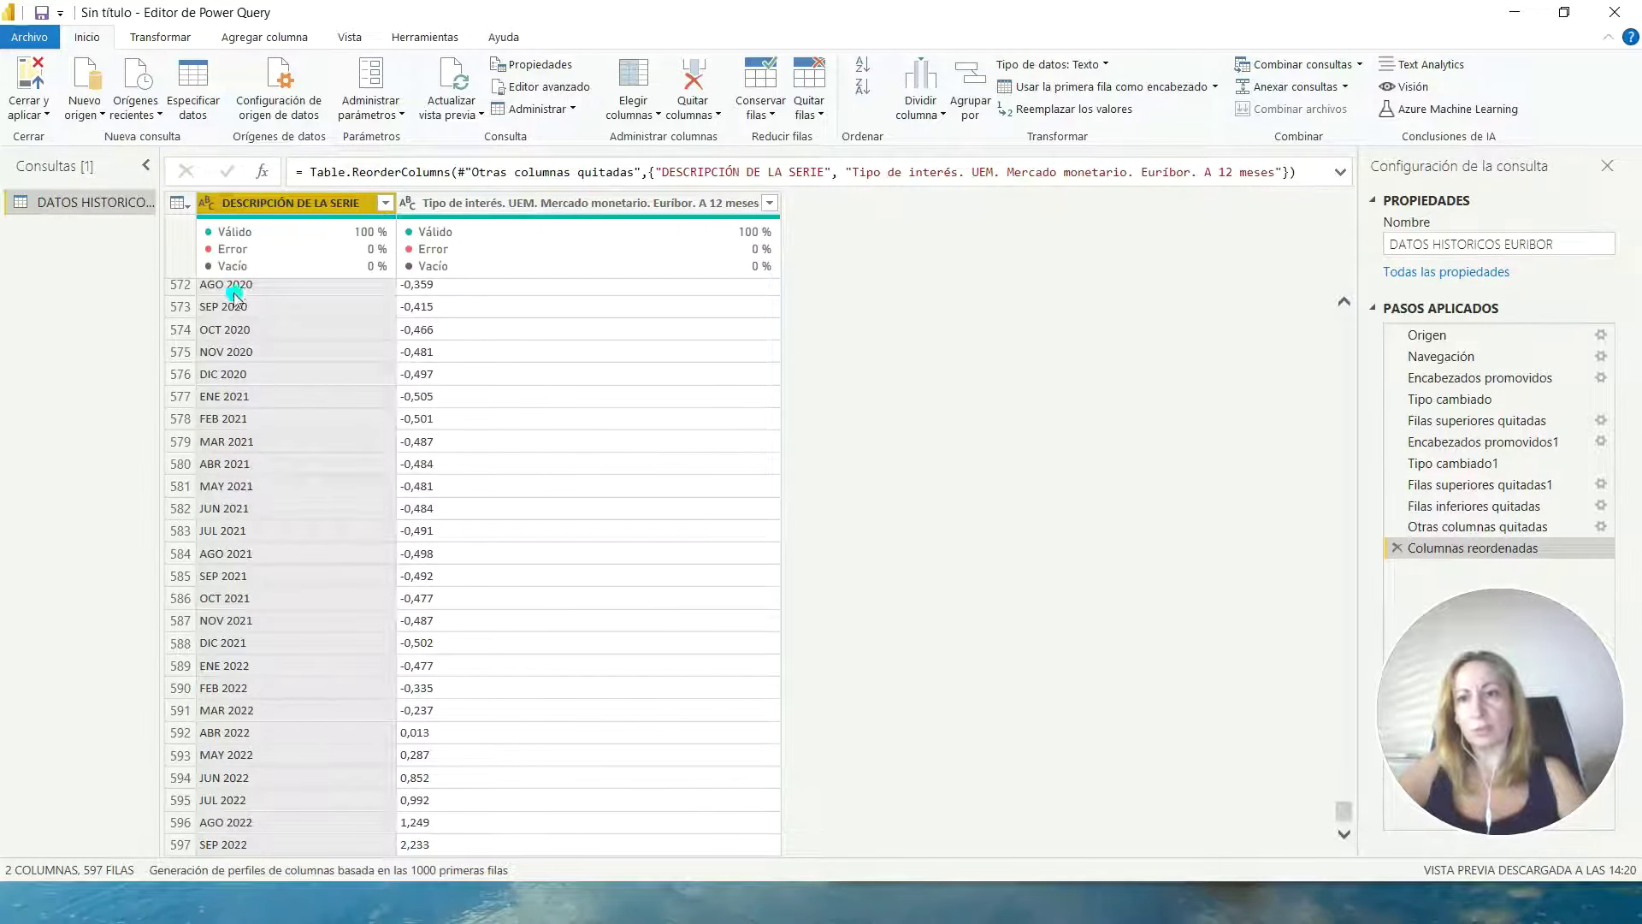
pyautogui.keyDown('shift'); pyautogui.click(462, 206); pyautogui.keyUp('shift')
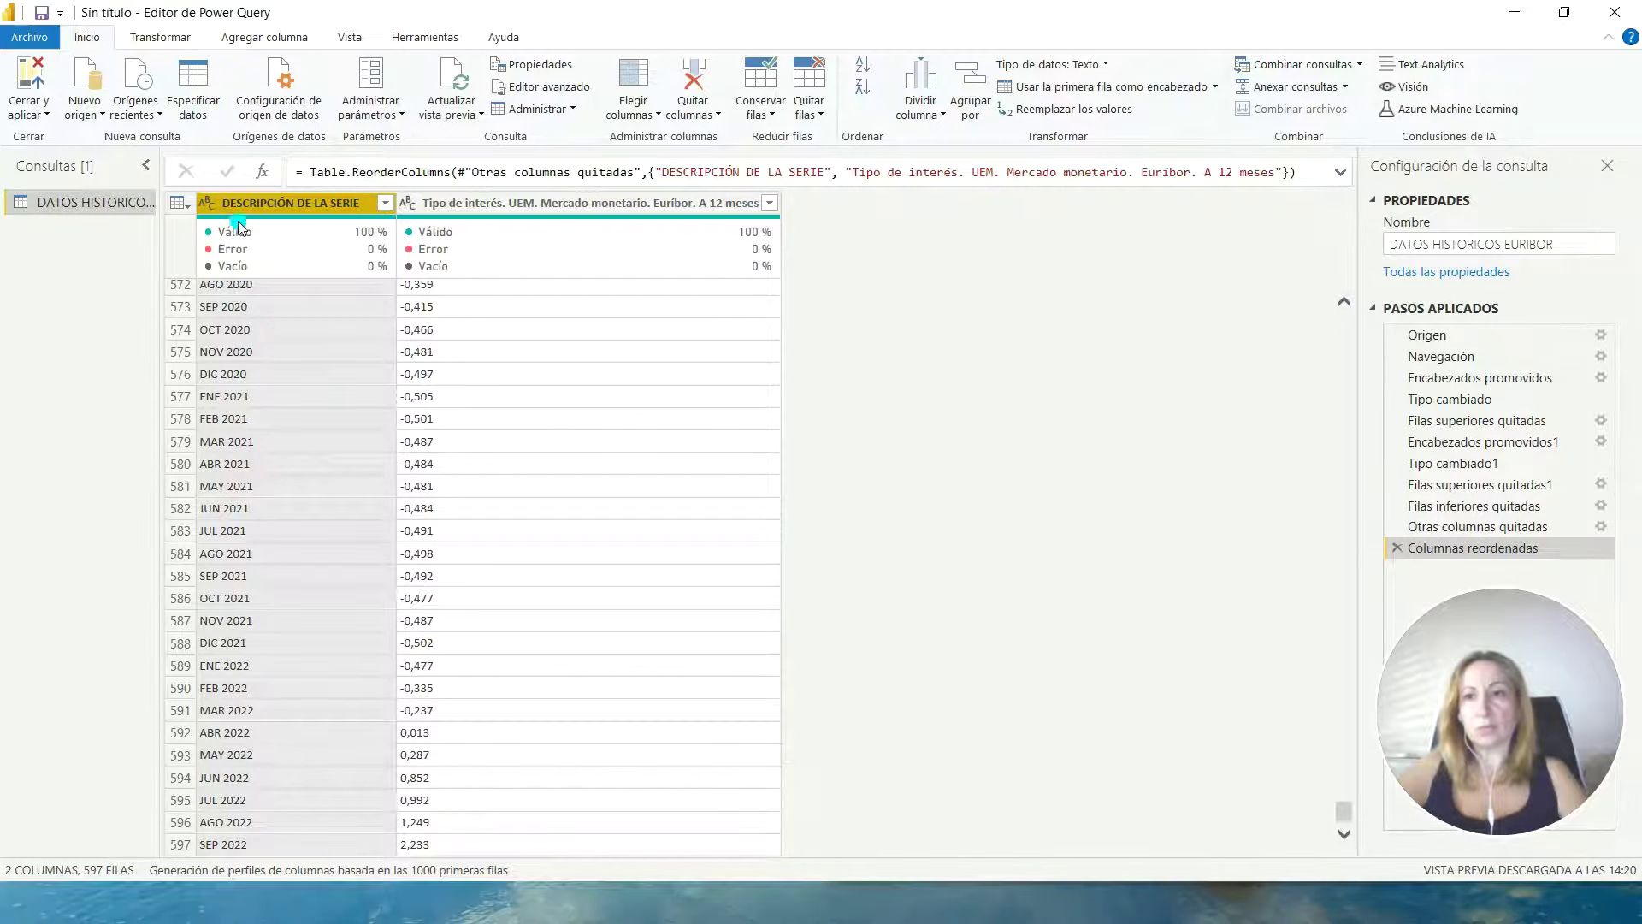
pyautogui.click(208, 208)
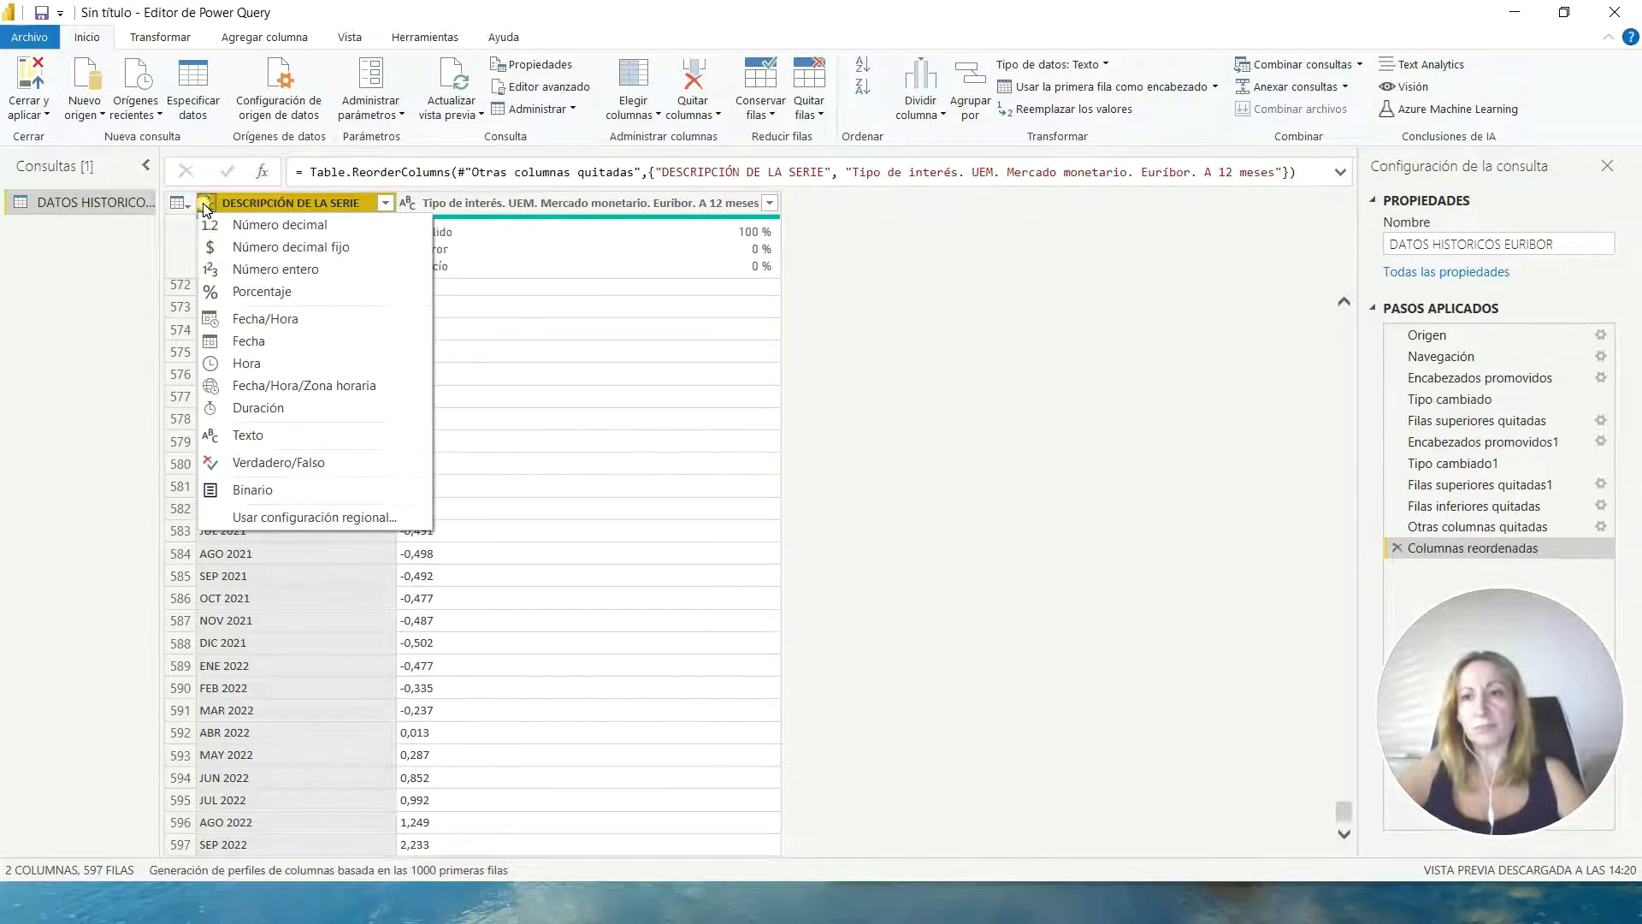
pyautogui.click(484, 201)
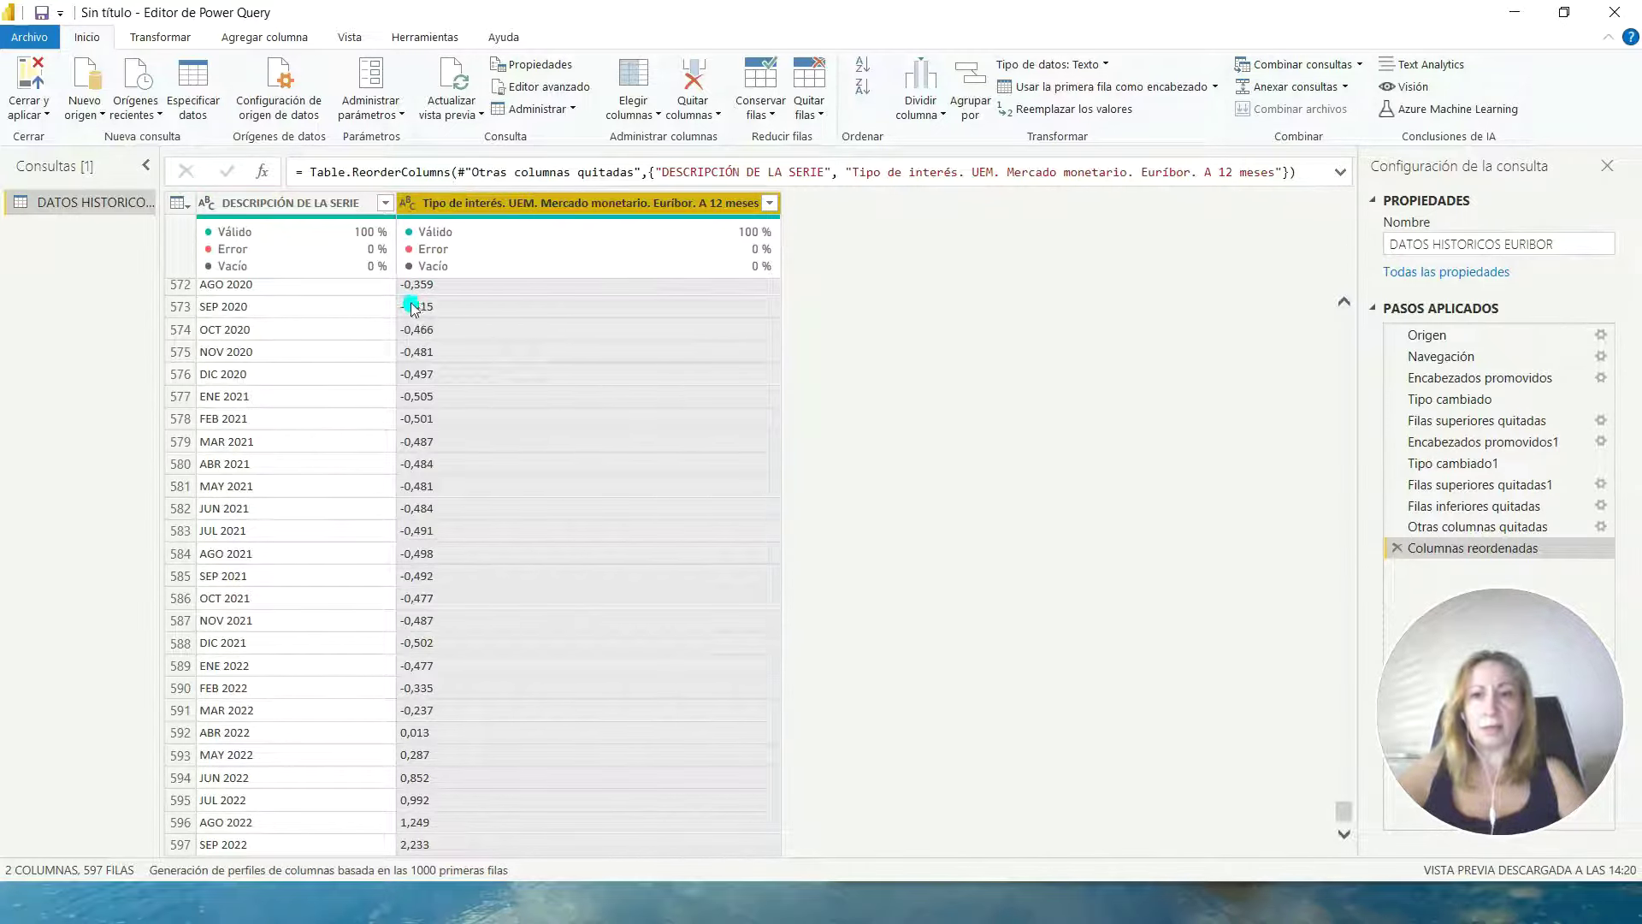
# - Try the Fecha data type on the DESCRIPCIÓN DE LA SERIE column down to the last row, and discard that type change
pyautogui.click(205, 202)
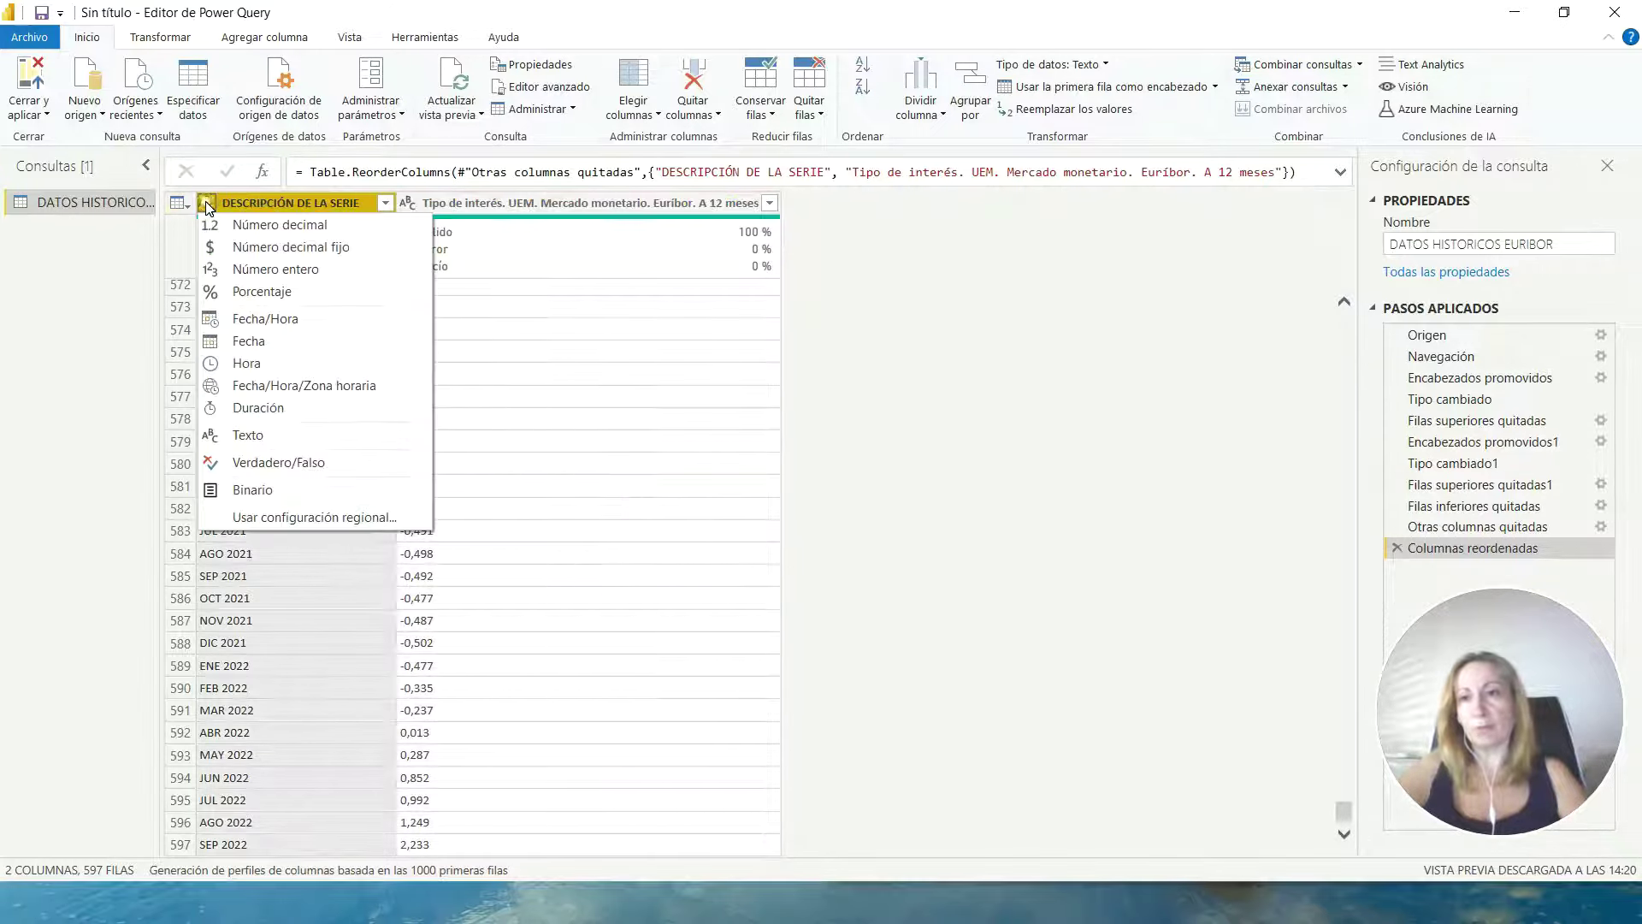
pyautogui.click(259, 344)
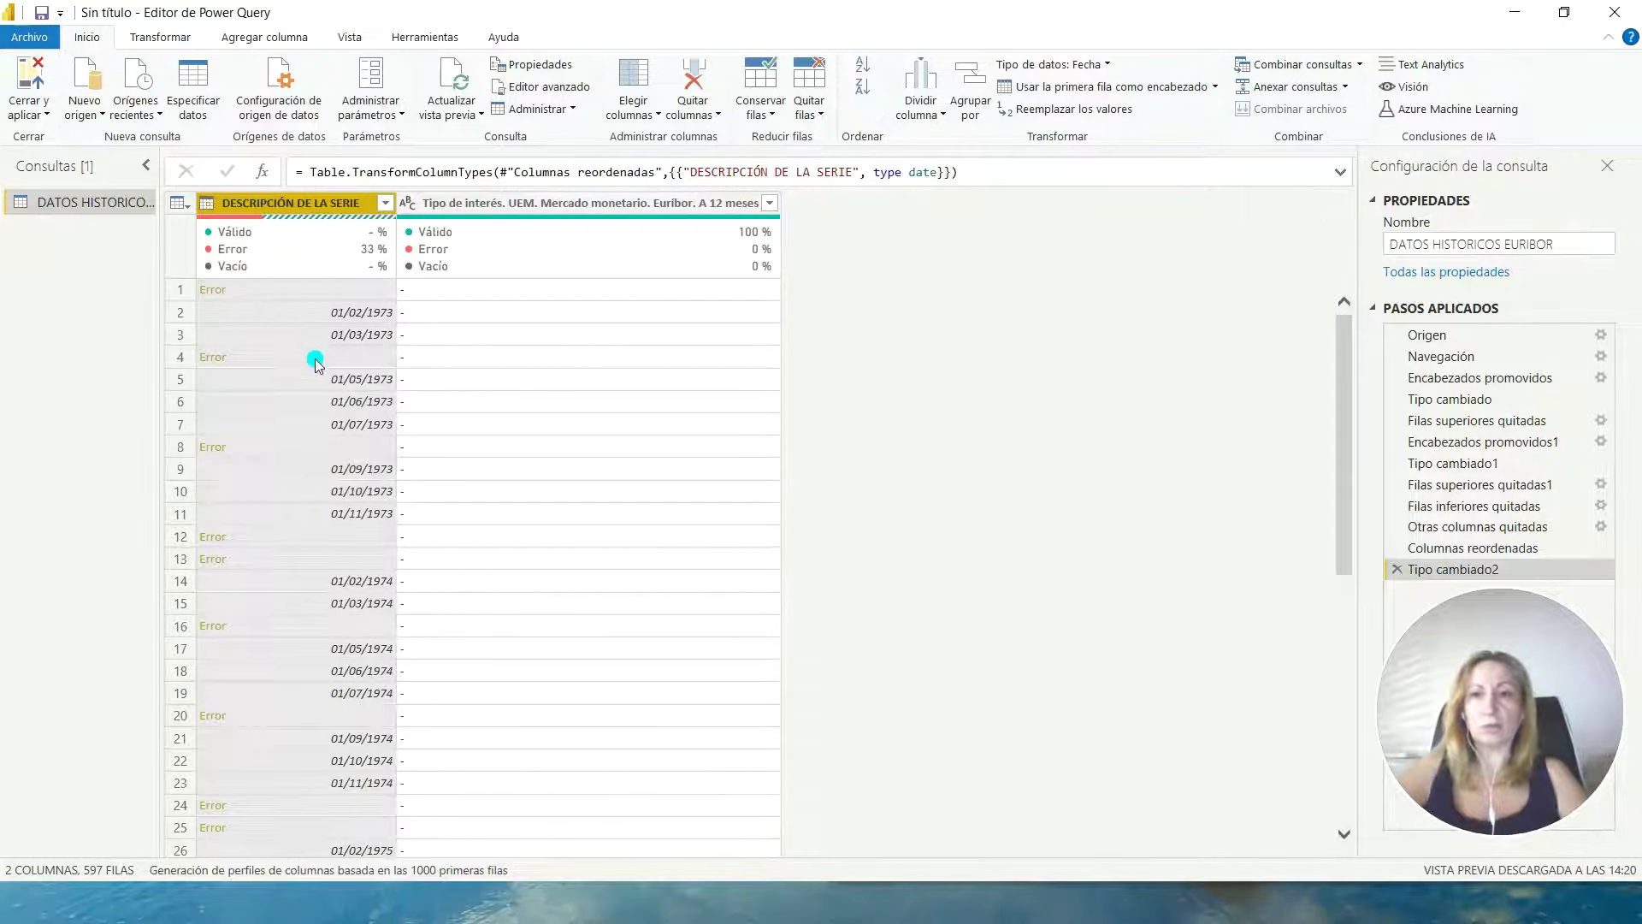
pyautogui.scroll(-4, 308, 479)
pyautogui.scroll(-20, 307, 479)
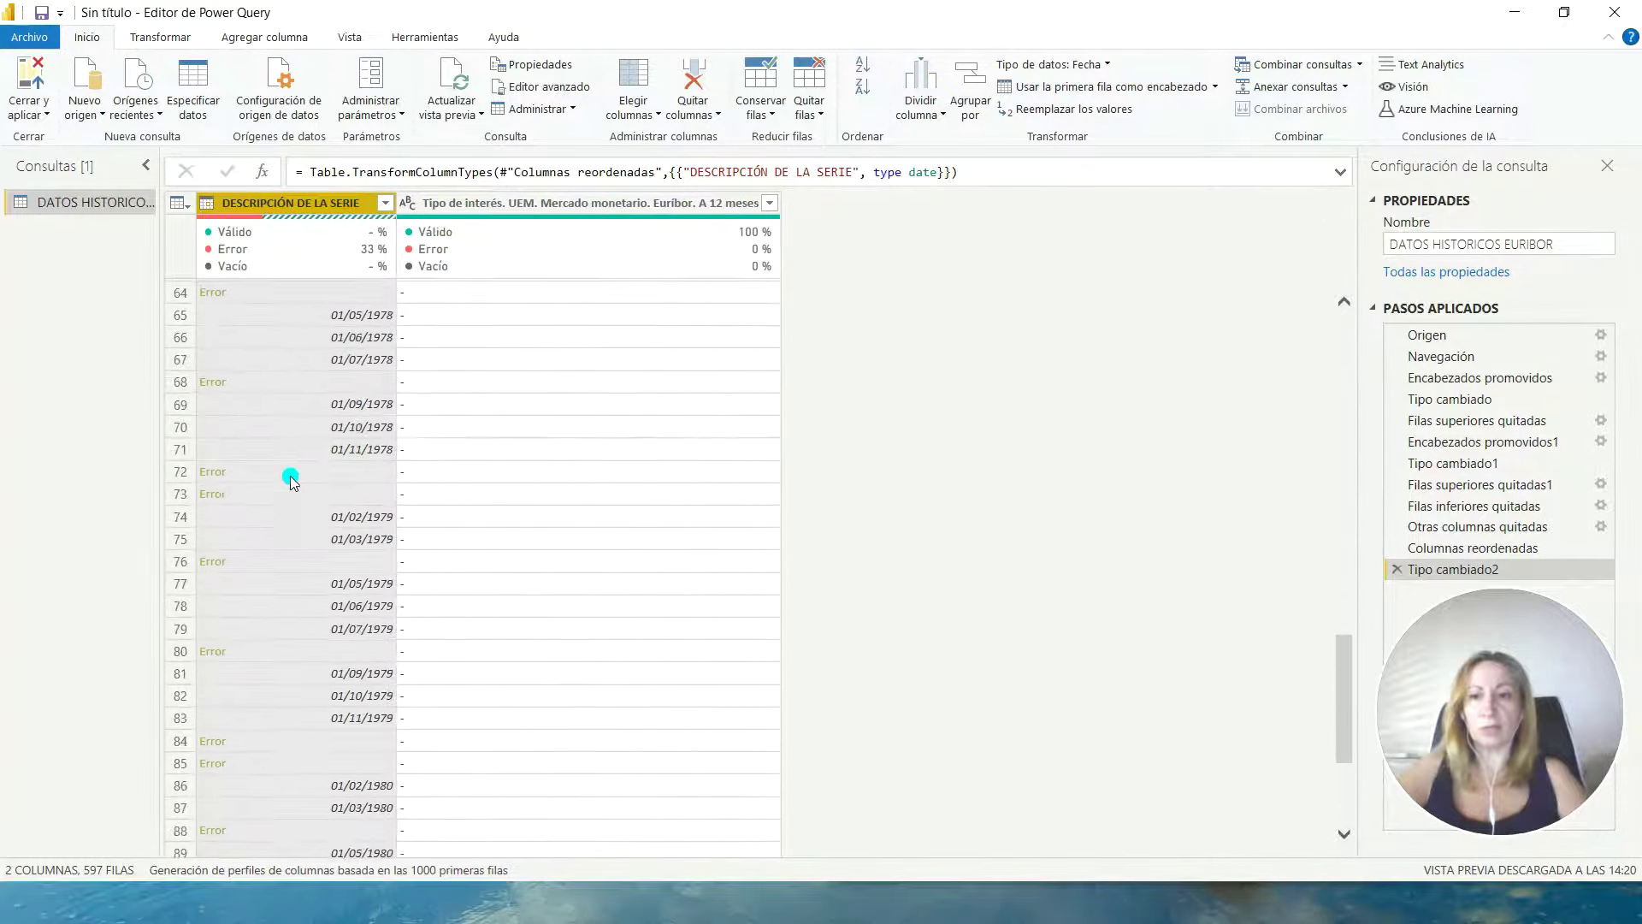
pyautogui.scroll(-20, 272, 482)
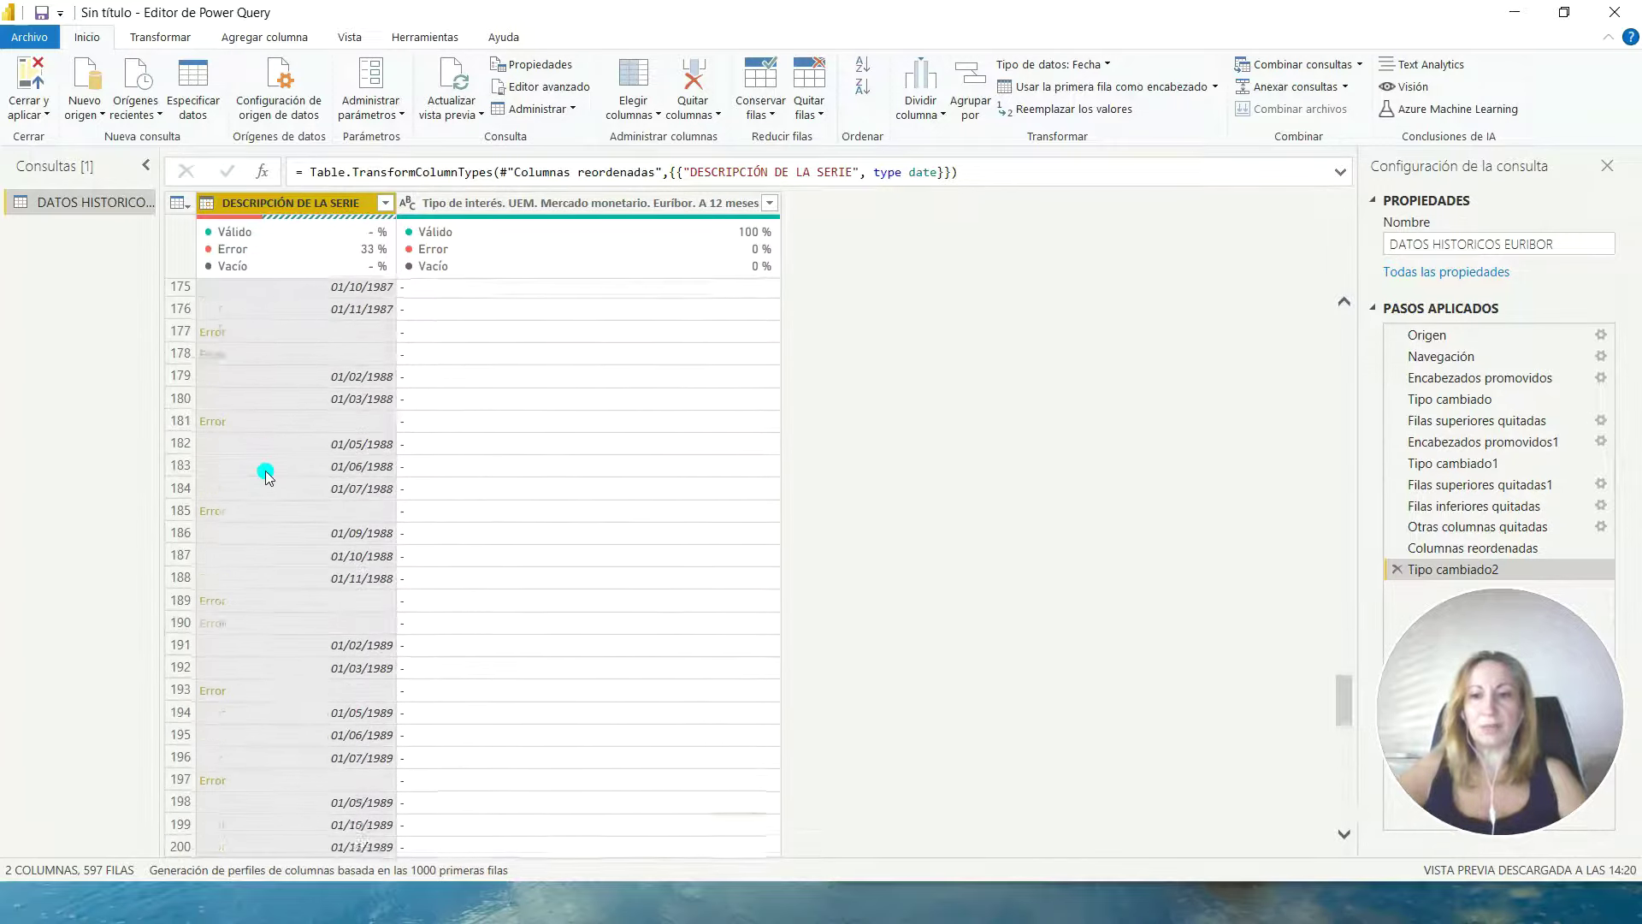
pyautogui.scroll(-20, 263, 466)
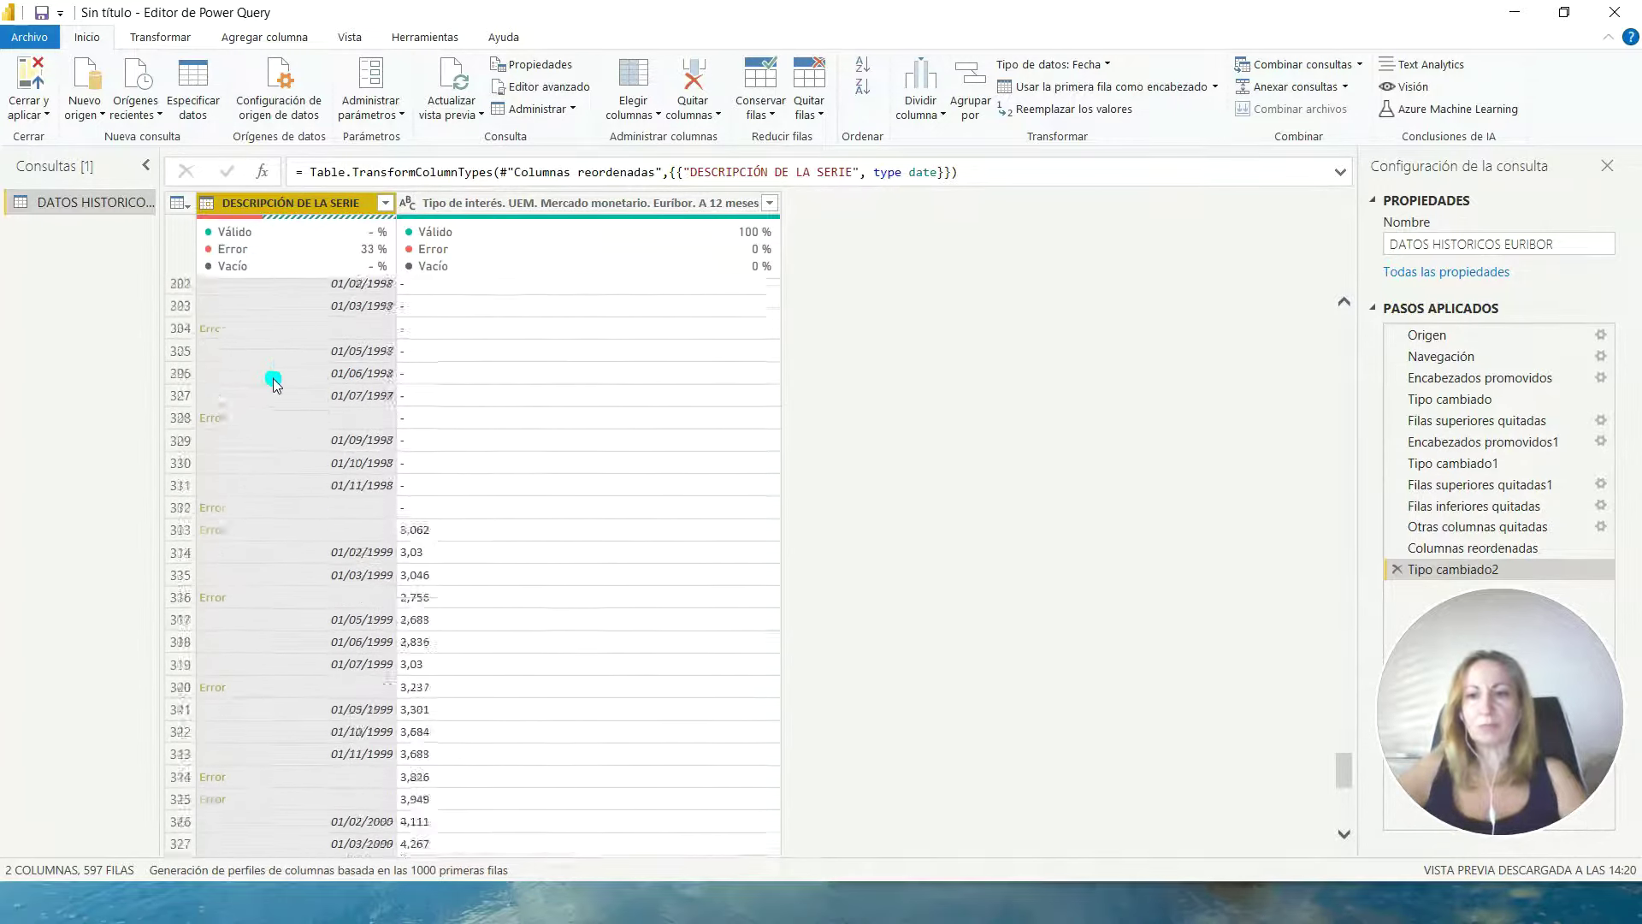
pyautogui.scroll(-20, 248, 384)
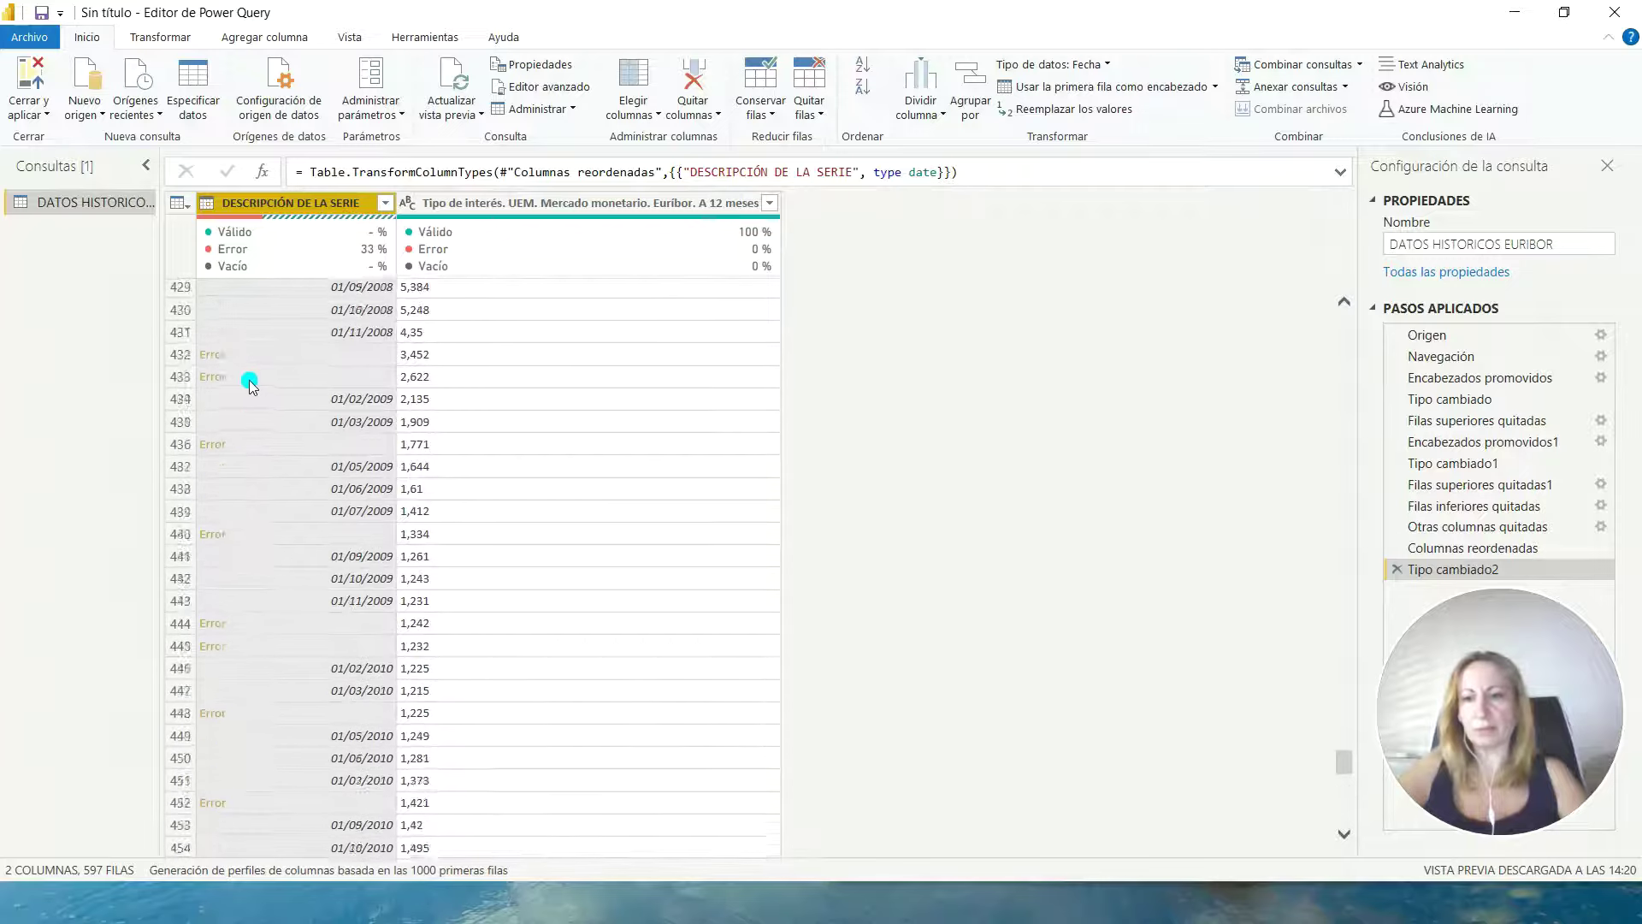
pyautogui.scroll(-20, 231, 376)
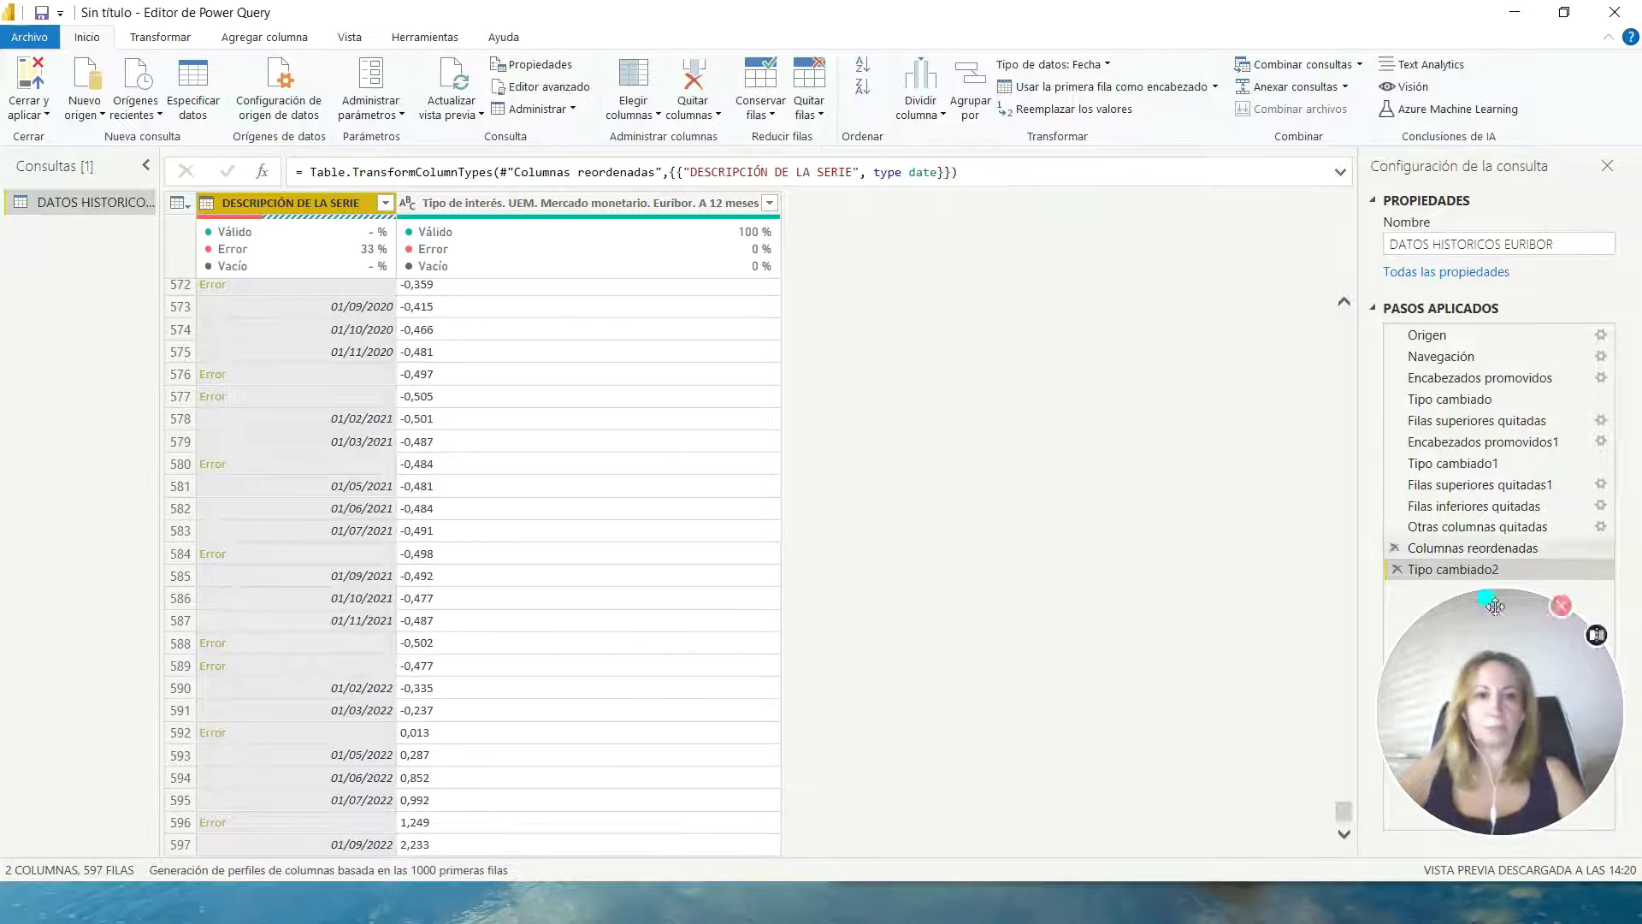
pyautogui.click(1398, 568)
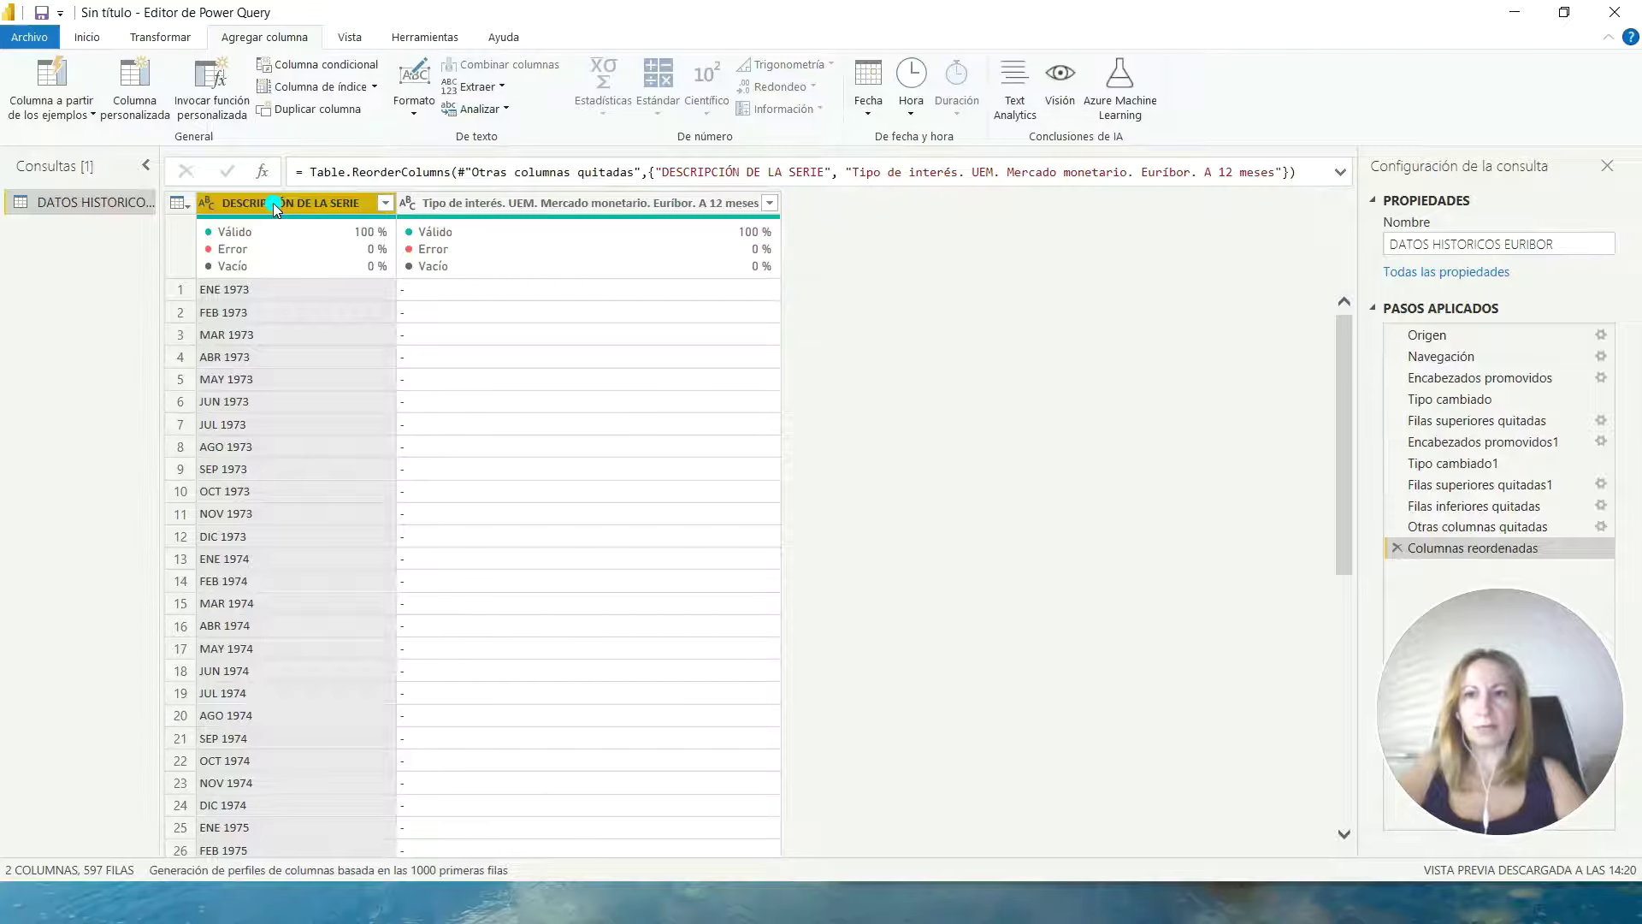
# - Split the DESCRIPCIÓN DE LA SERIE column by the Espacio delimiter at each occurrence
pyautogui.click(90, 40)
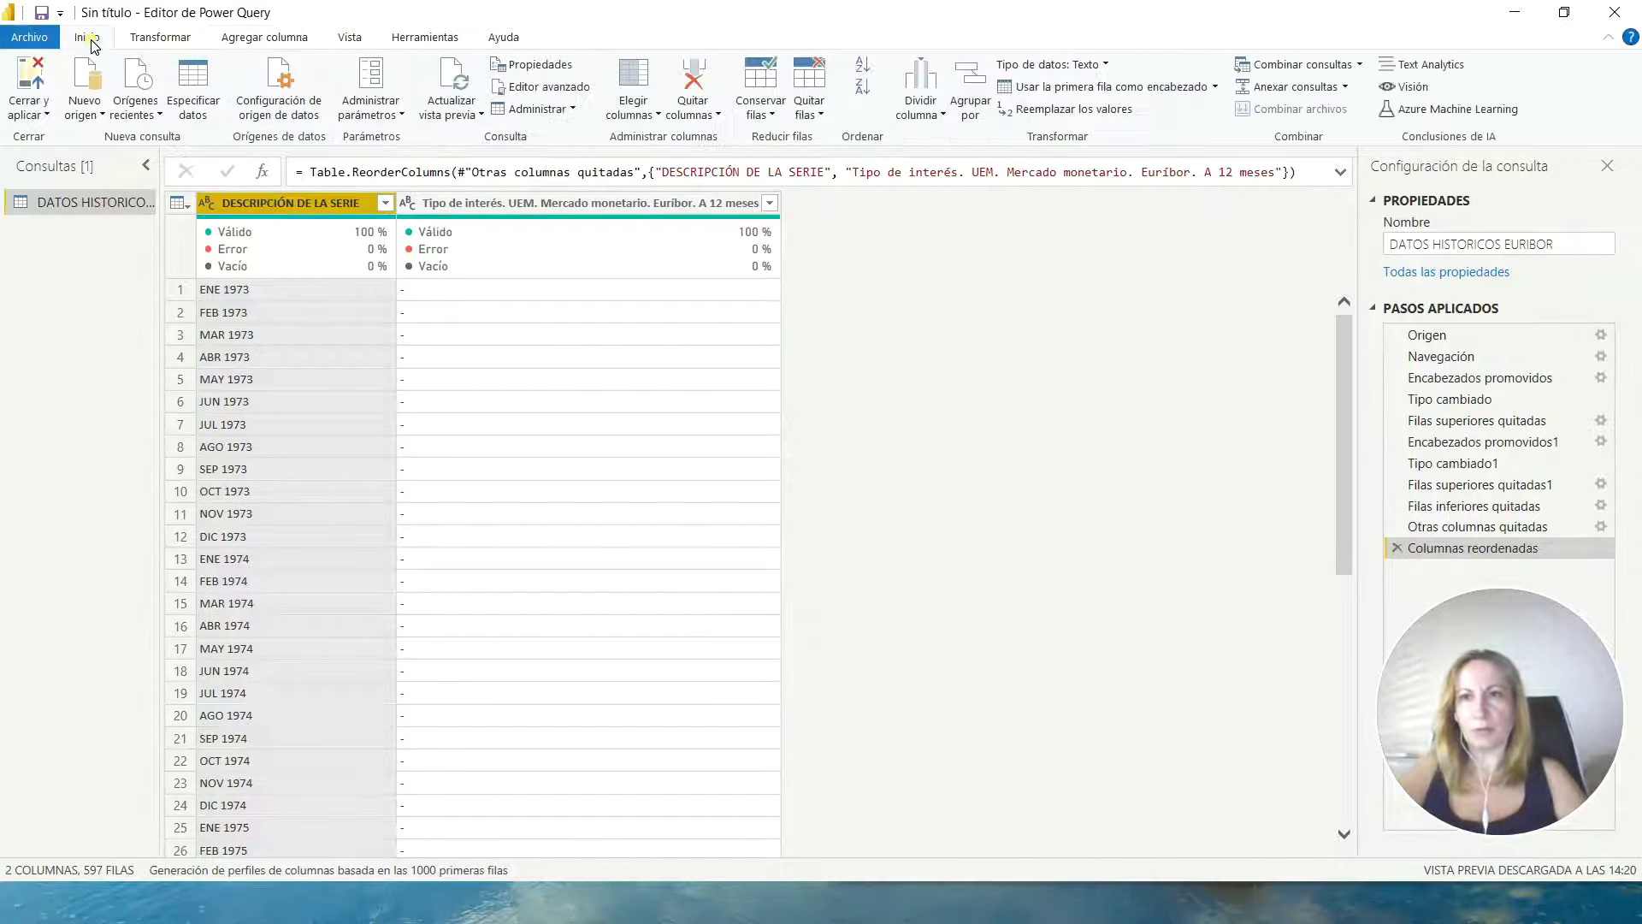
pyautogui.click(941, 114)
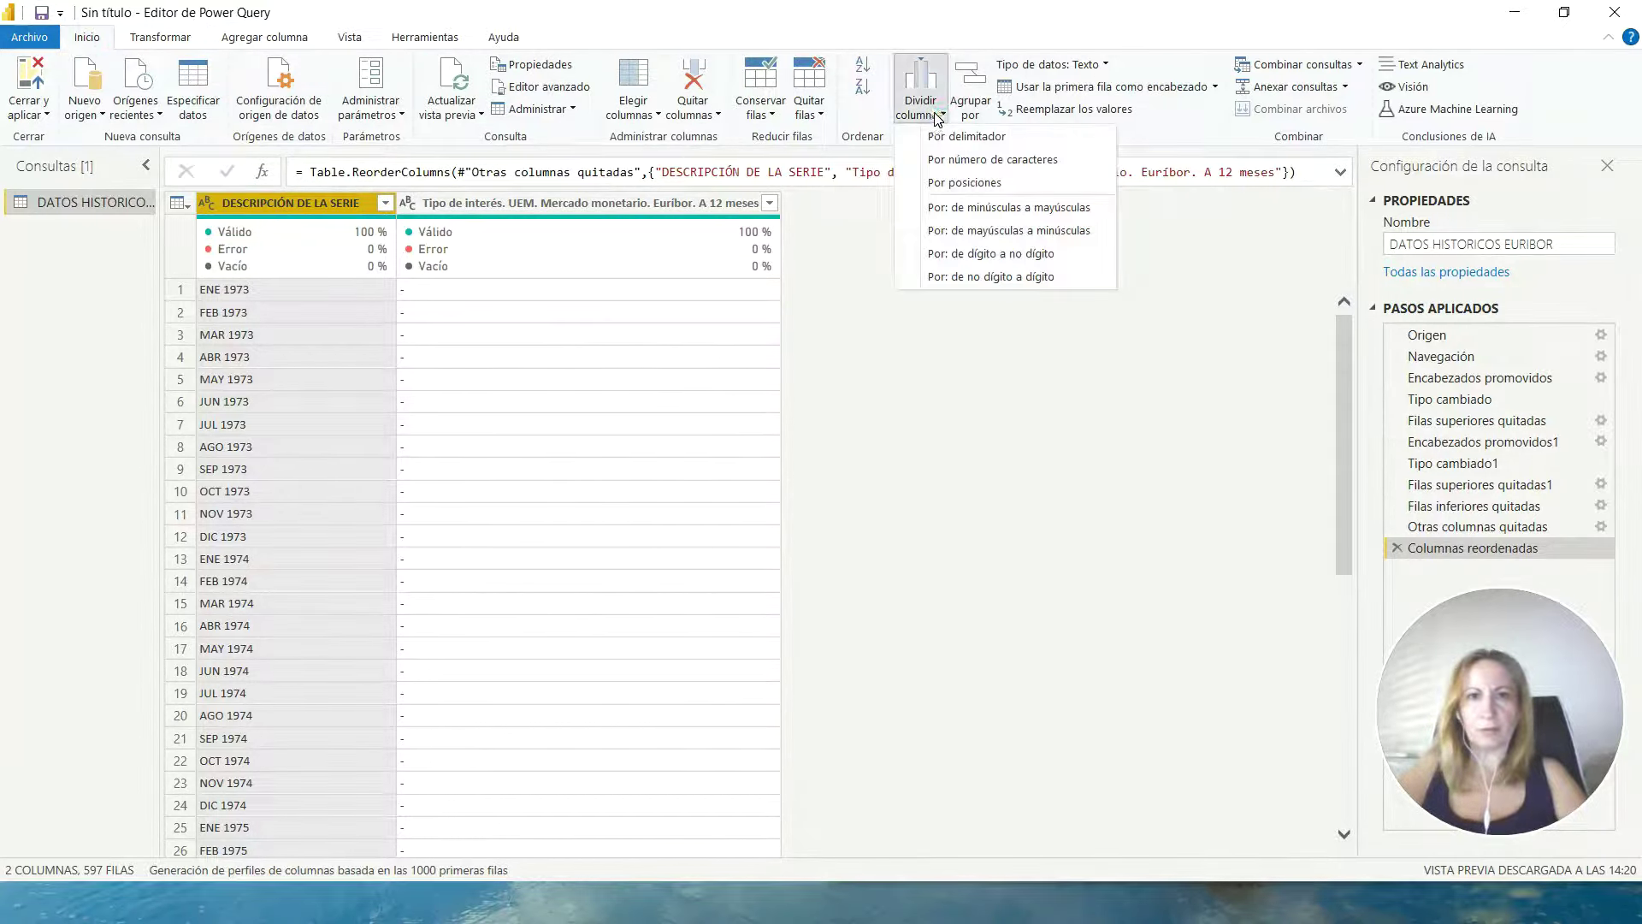
pyautogui.click(955, 138)
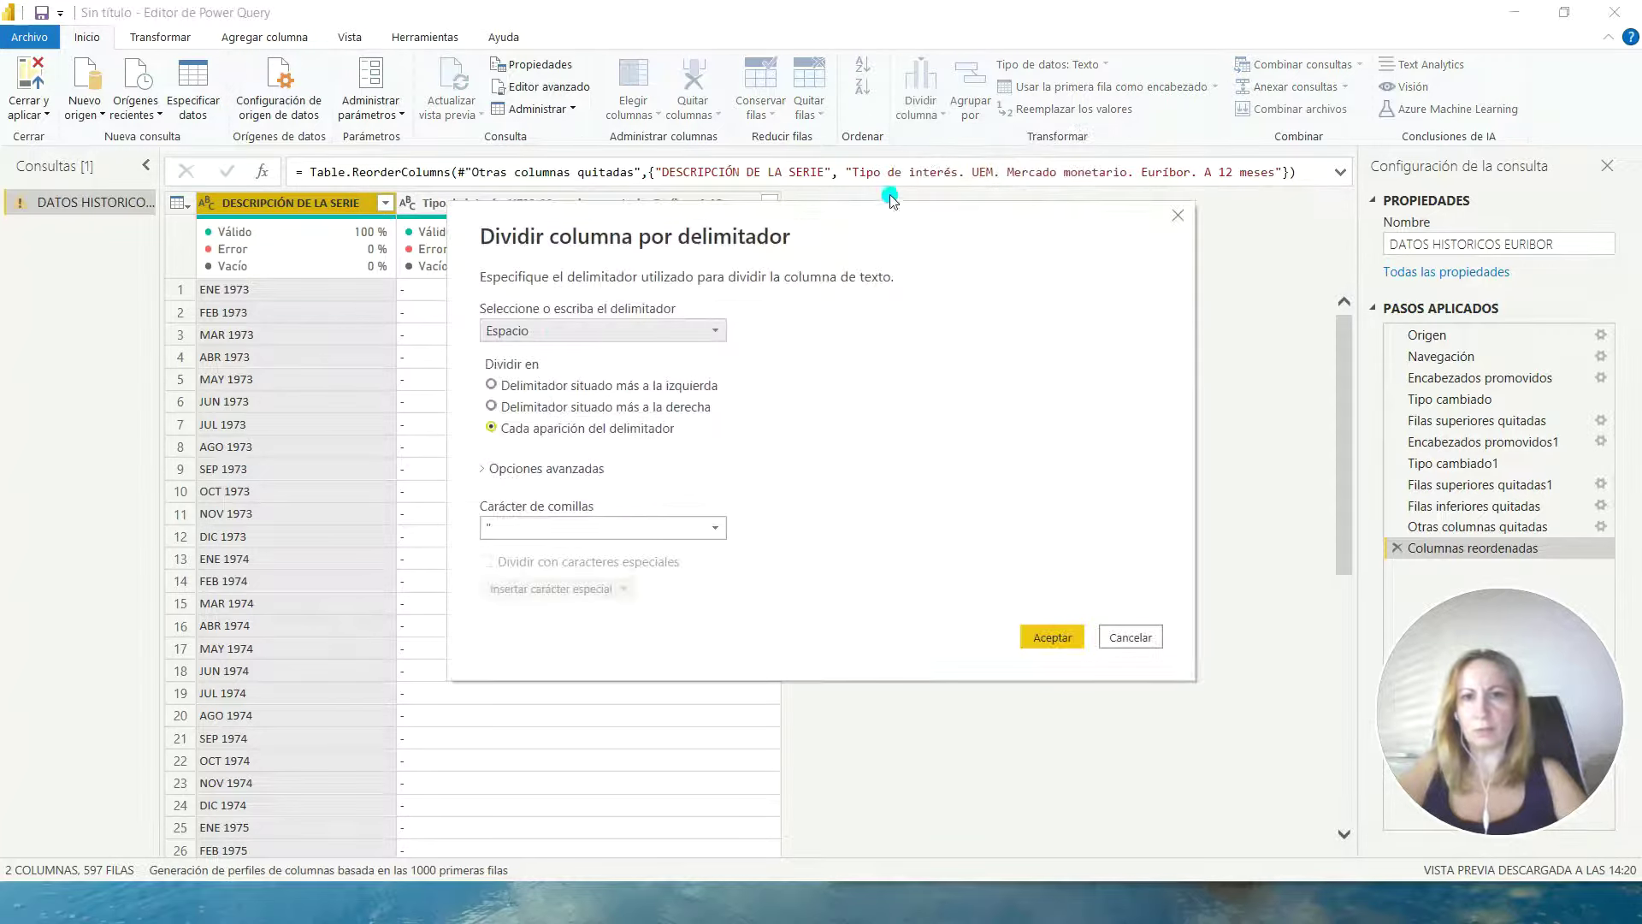
pyautogui.click(1052, 637)
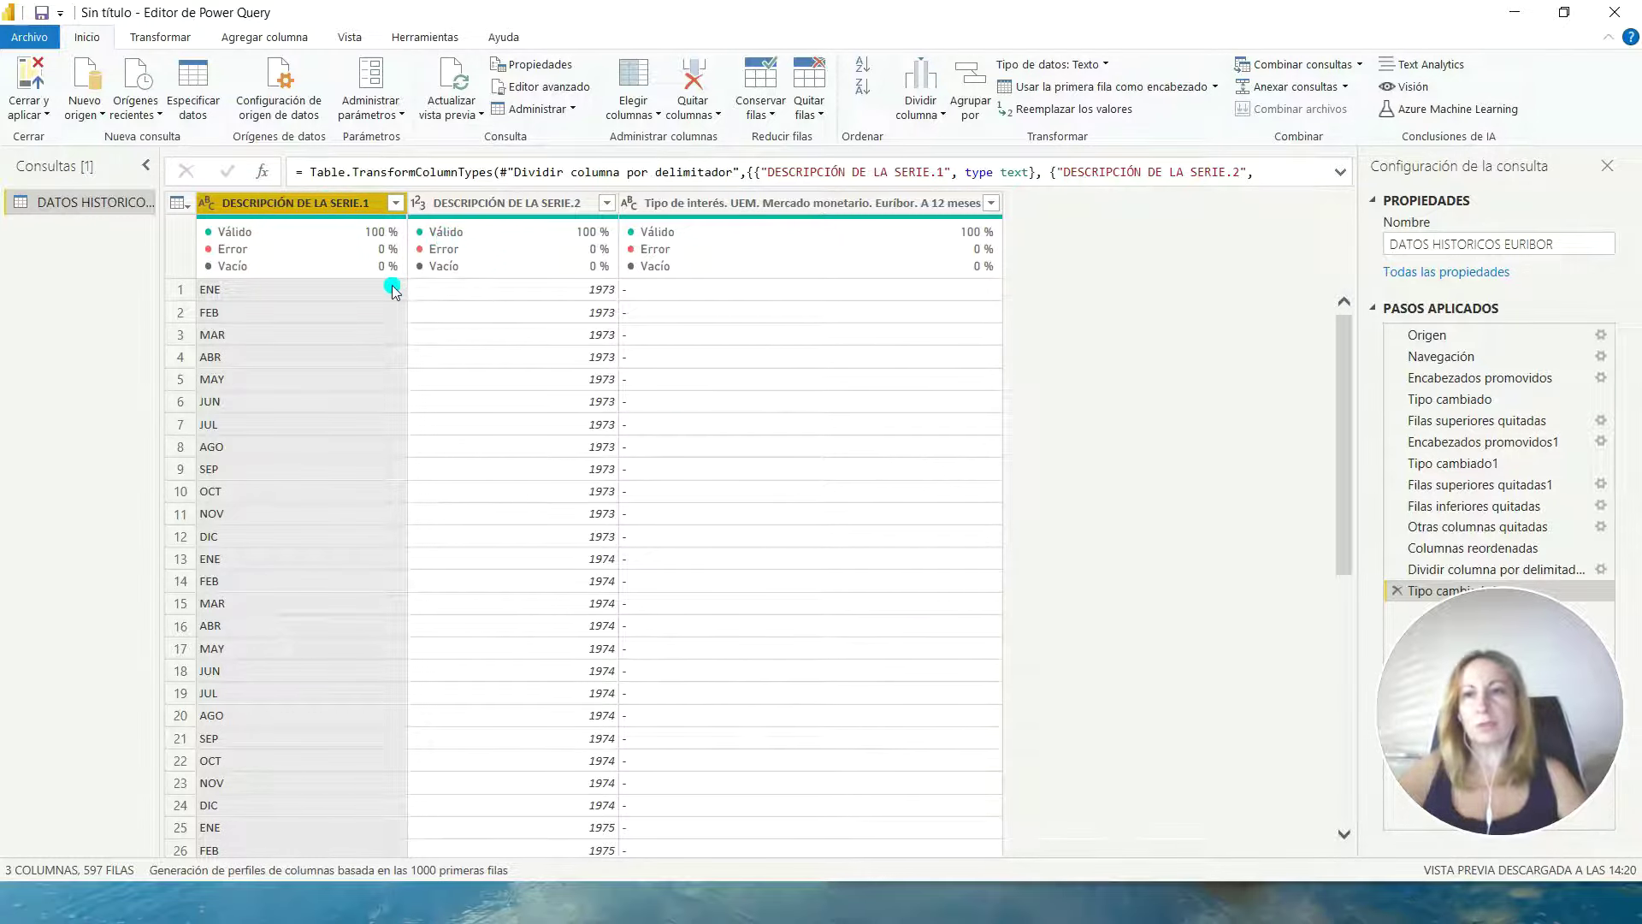
pyautogui.scroll(-2, 449, 86)
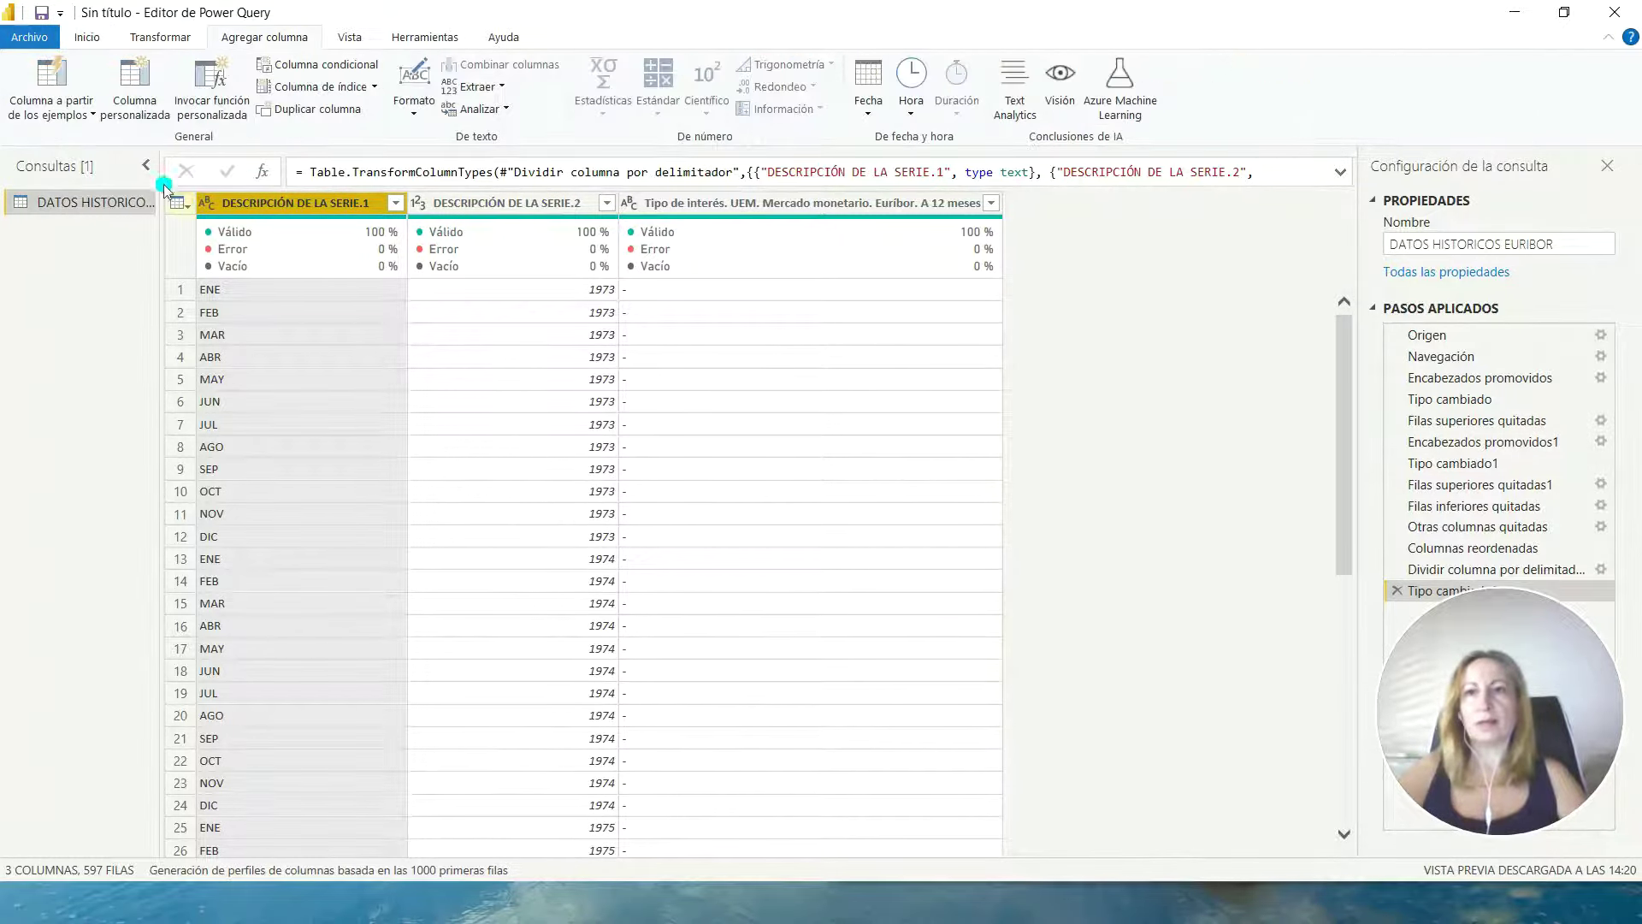
# - Start a column from examples based only on DESCRIPCIÓN DE LA SERIE.1, giving Enero, Febrero, Marzo and Abril for the first four rows
pyautogui.click(68, 117)
pyautogui.click(436, 216)
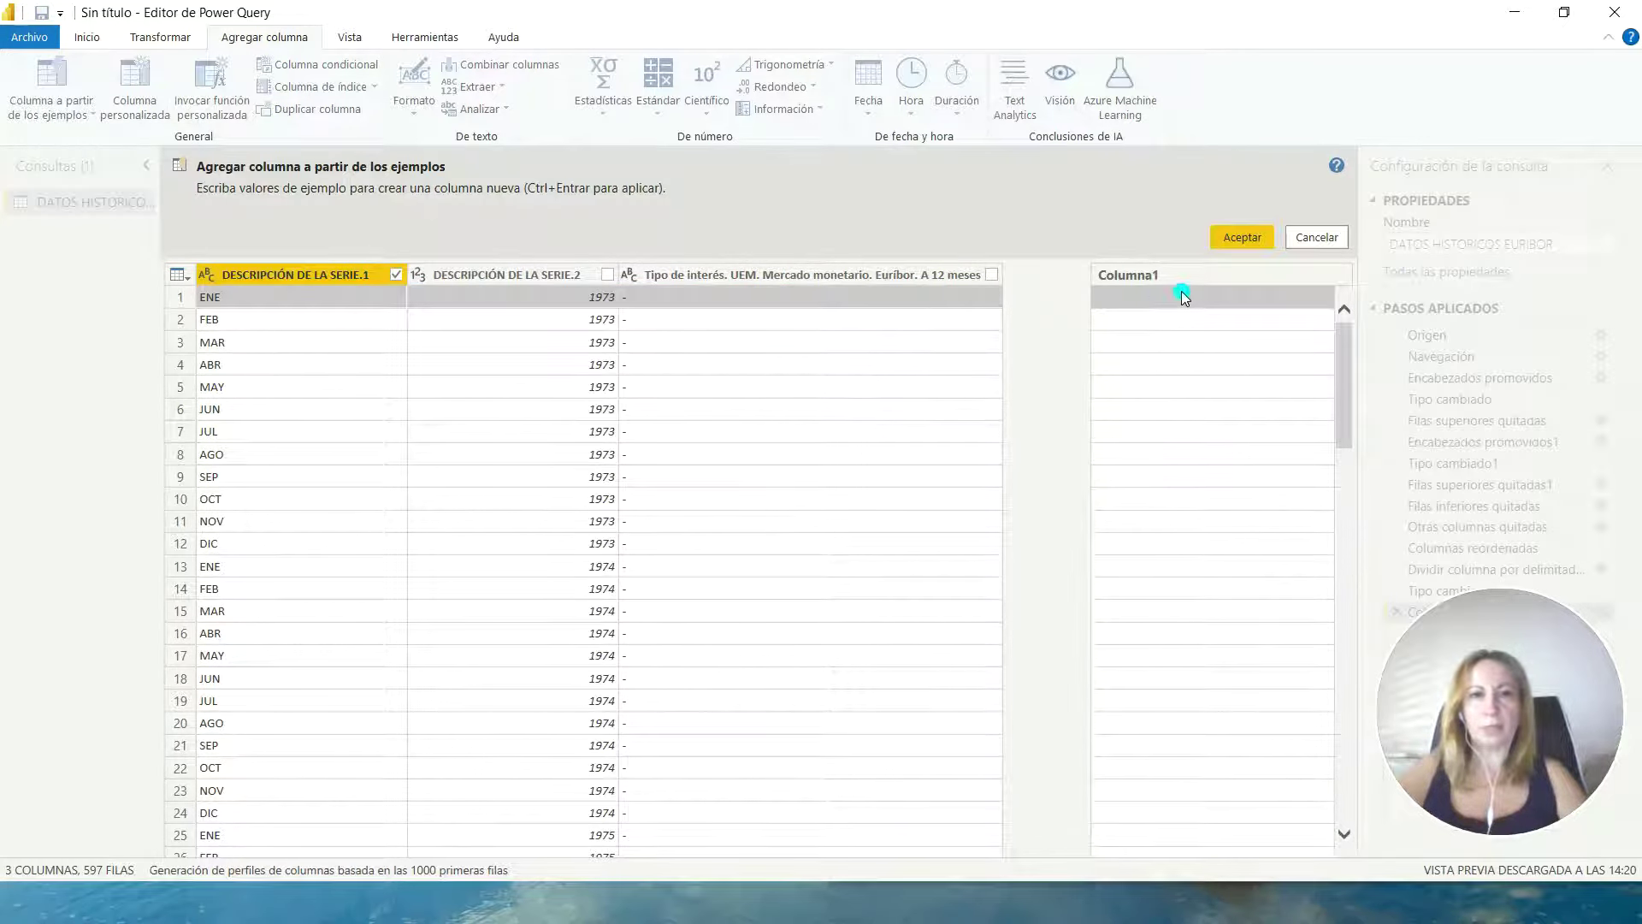
pyautogui.write('E')
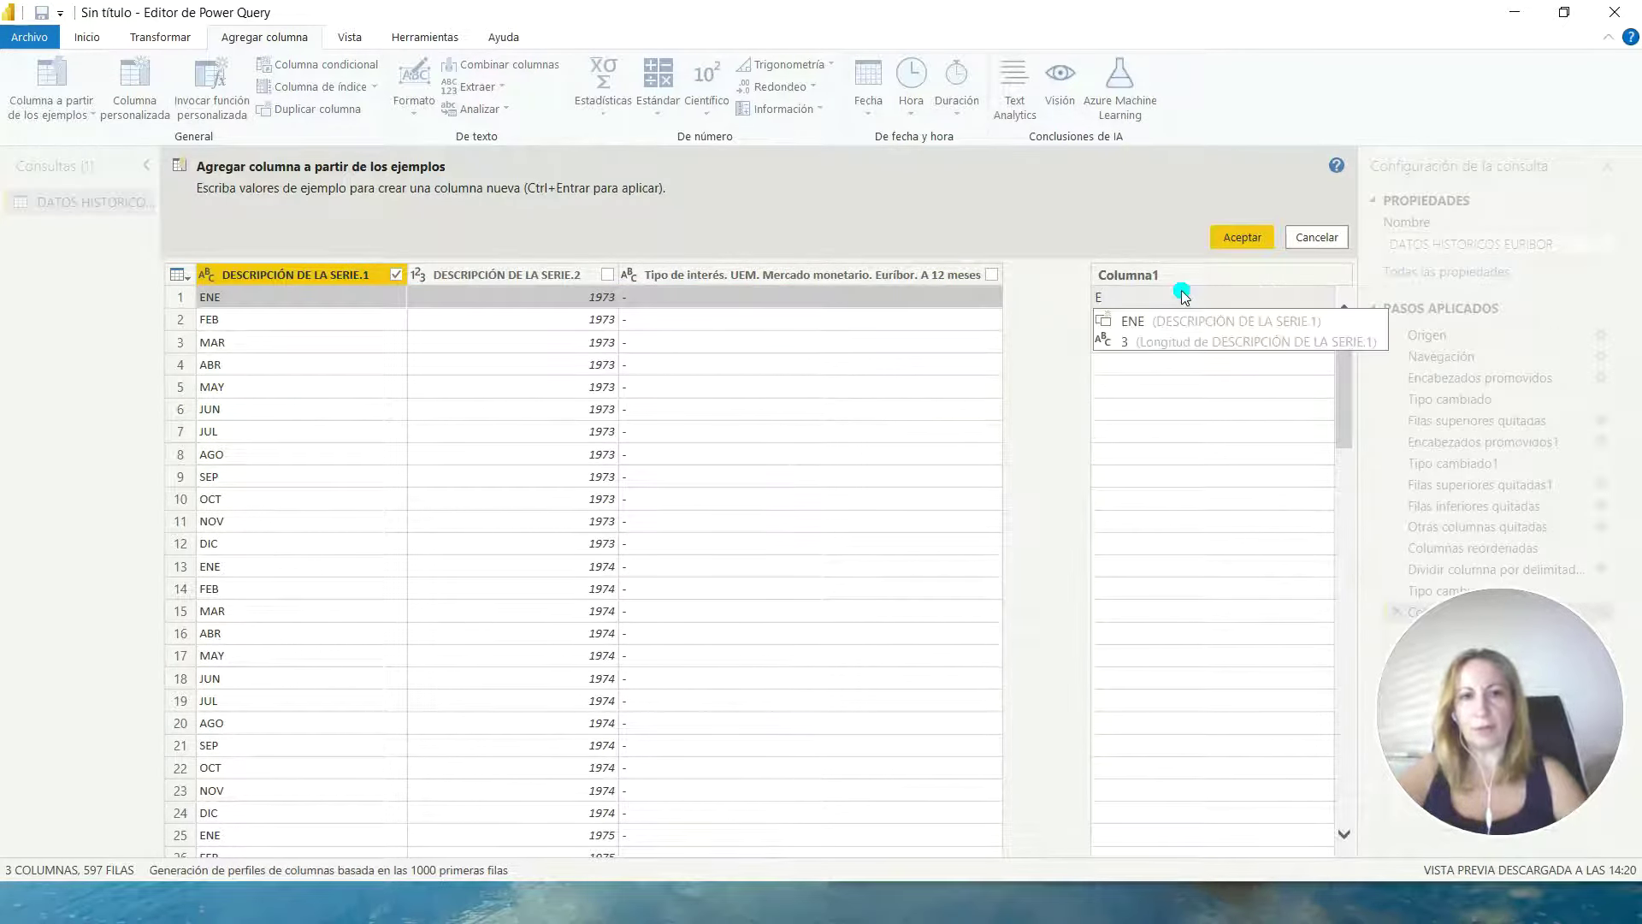
pyautogui.write('nero')
pyautogui.press('Return')
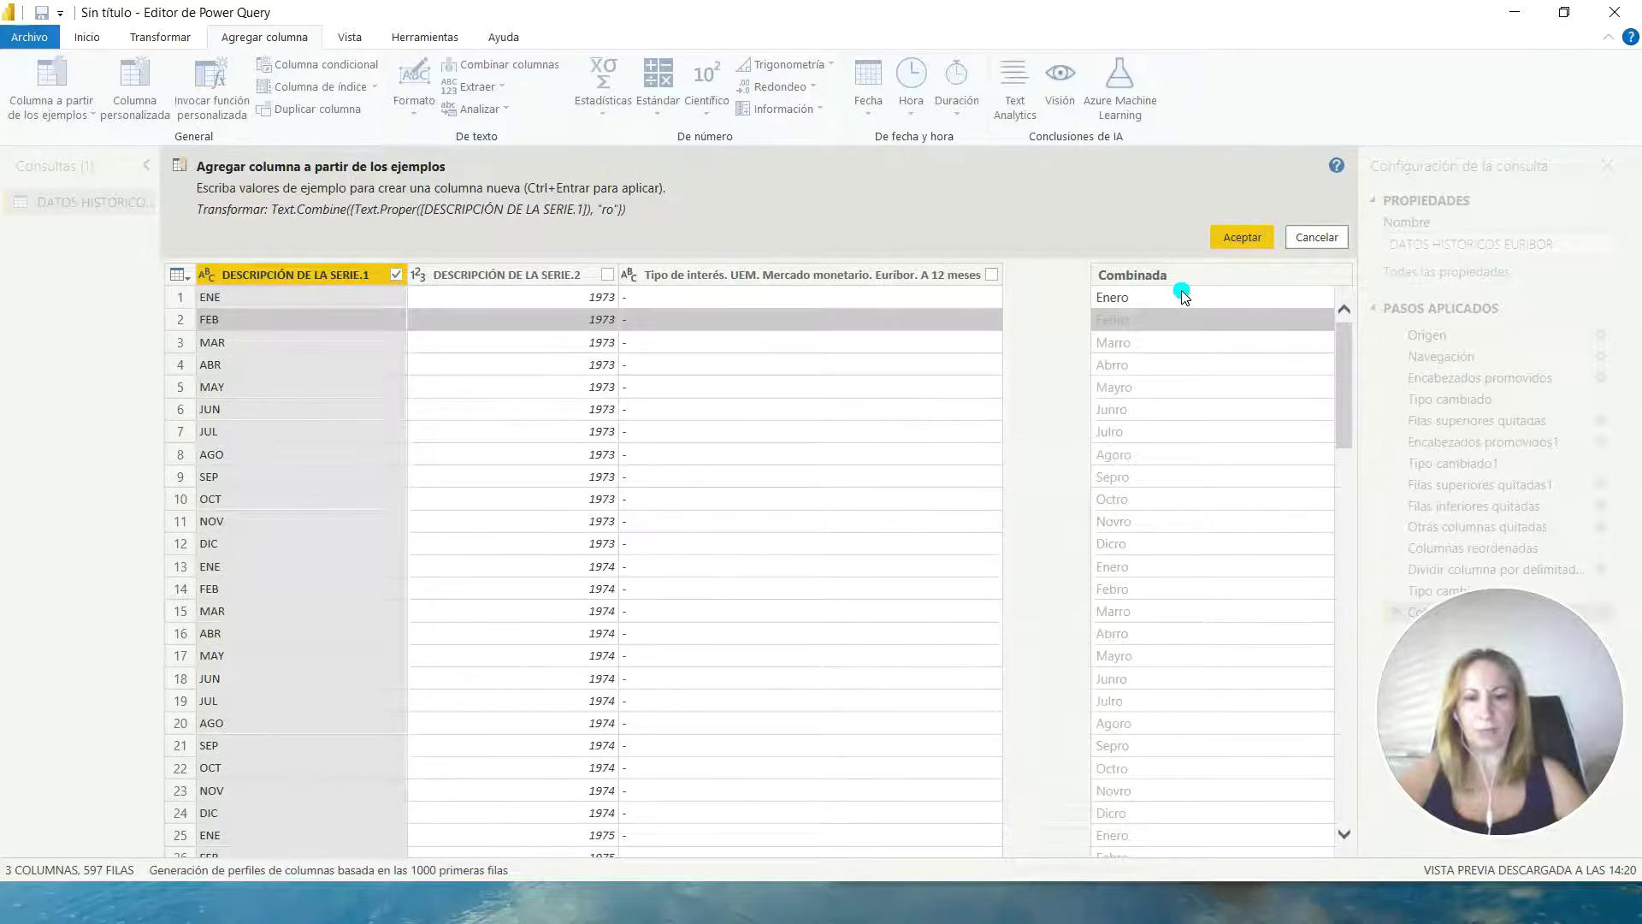
pyautogui.write('Febrero')
pyautogui.press('Return')
pyautogui.write('Marzo')
pyautogui.press('Return')
pyautogui.write('Abr')
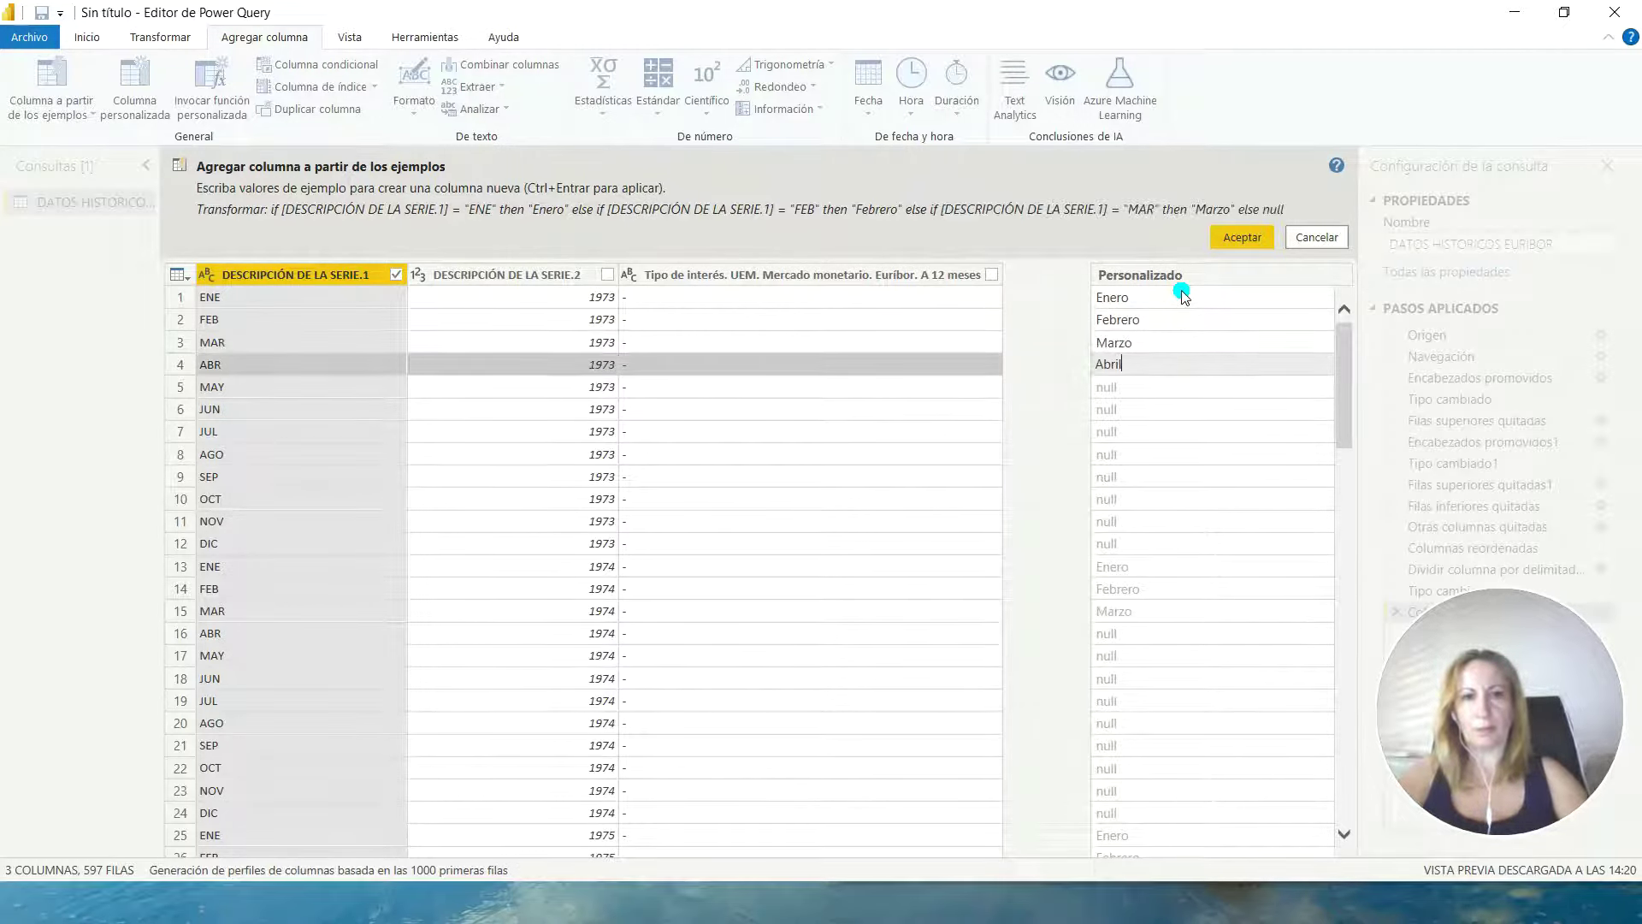
pyautogui.write('il')
pyautogui.press('Return')
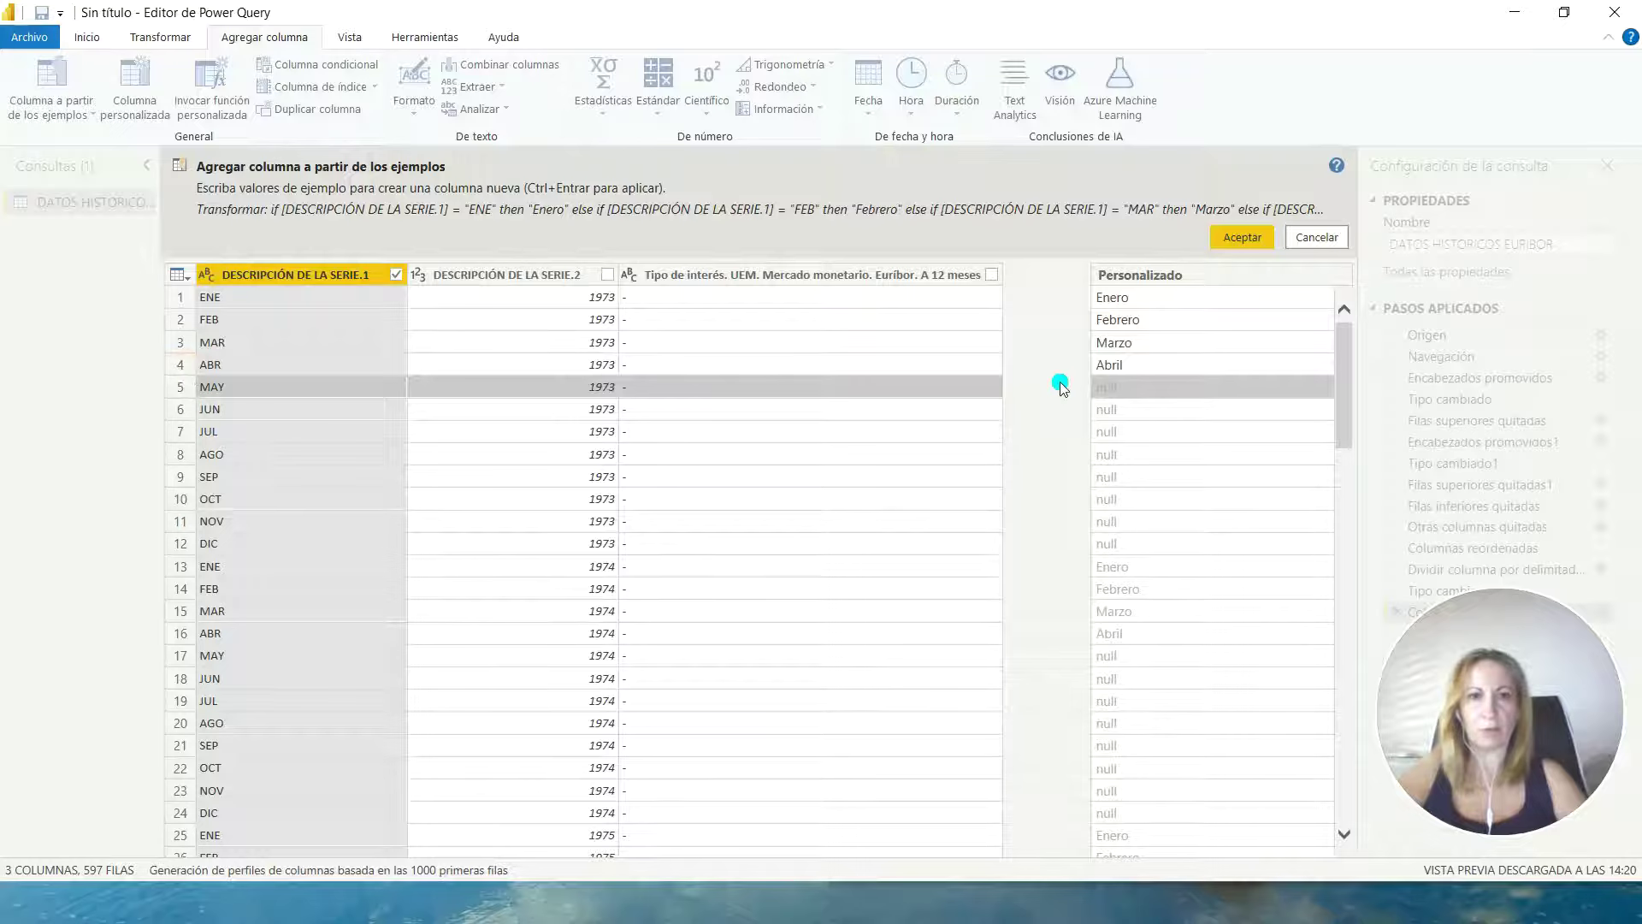
# - Give Mayo, Junio, Julio and Agosto as the examples for the MAY, JUN, JUL and AGO rows
pyautogui.click(1320, 403)
pyautogui.write('Mayo')
pyautogui.press('Return')
pyautogui.write('J')
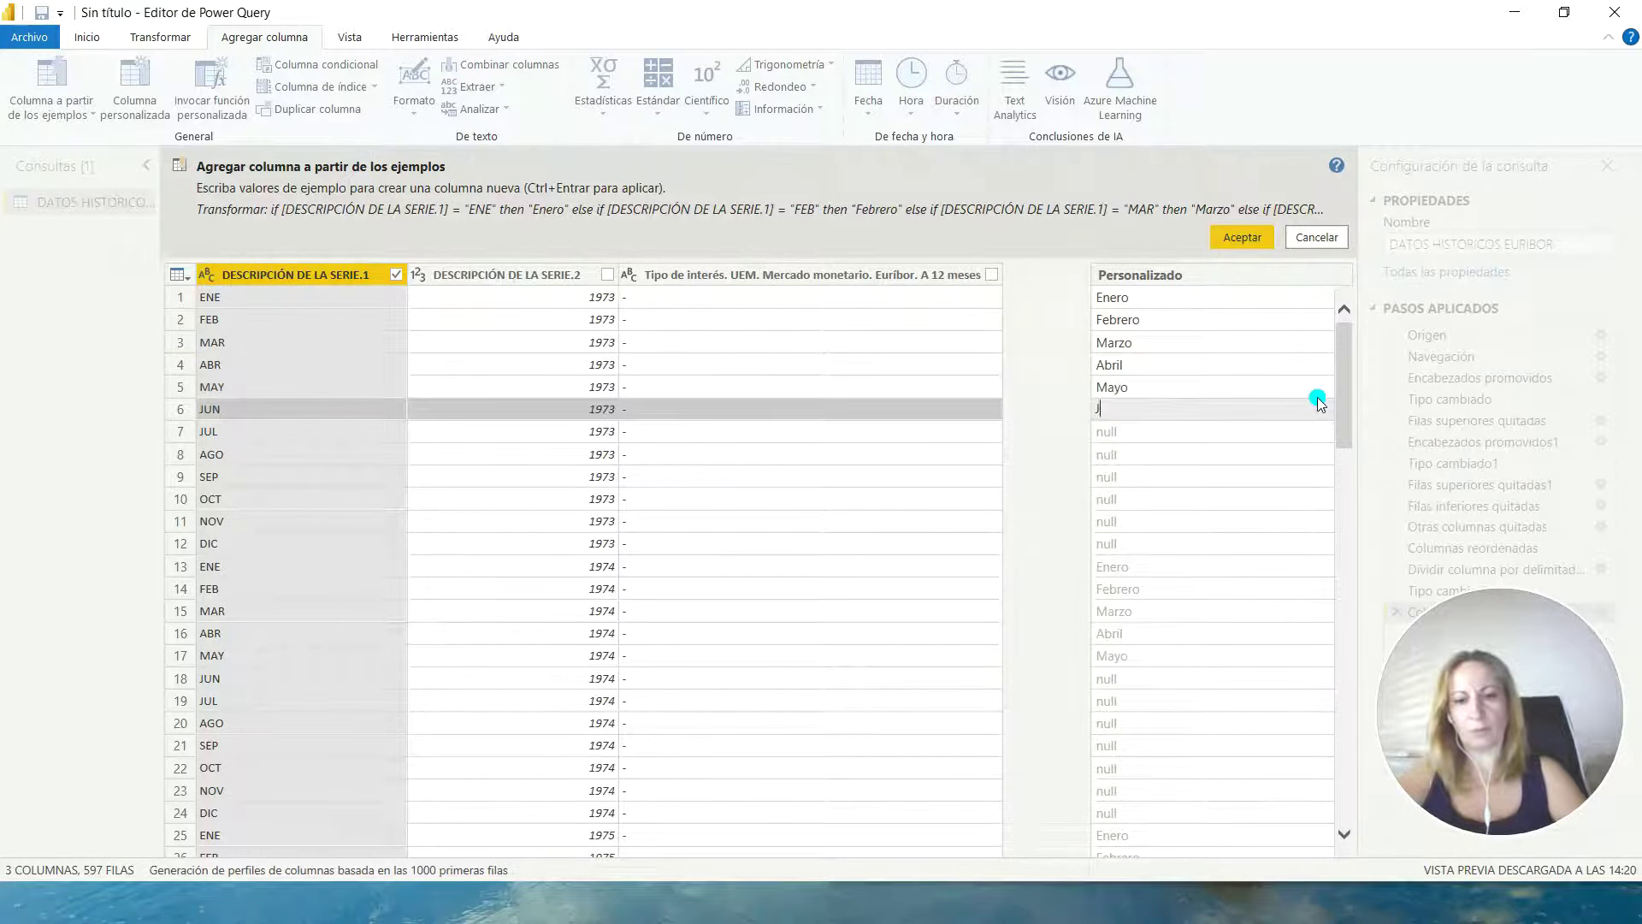
pyautogui.write('unio')
pyautogui.press('Return')
pyautogui.write('Julio')
pyautogui.press('Return')
pyautogui.write('Ao')
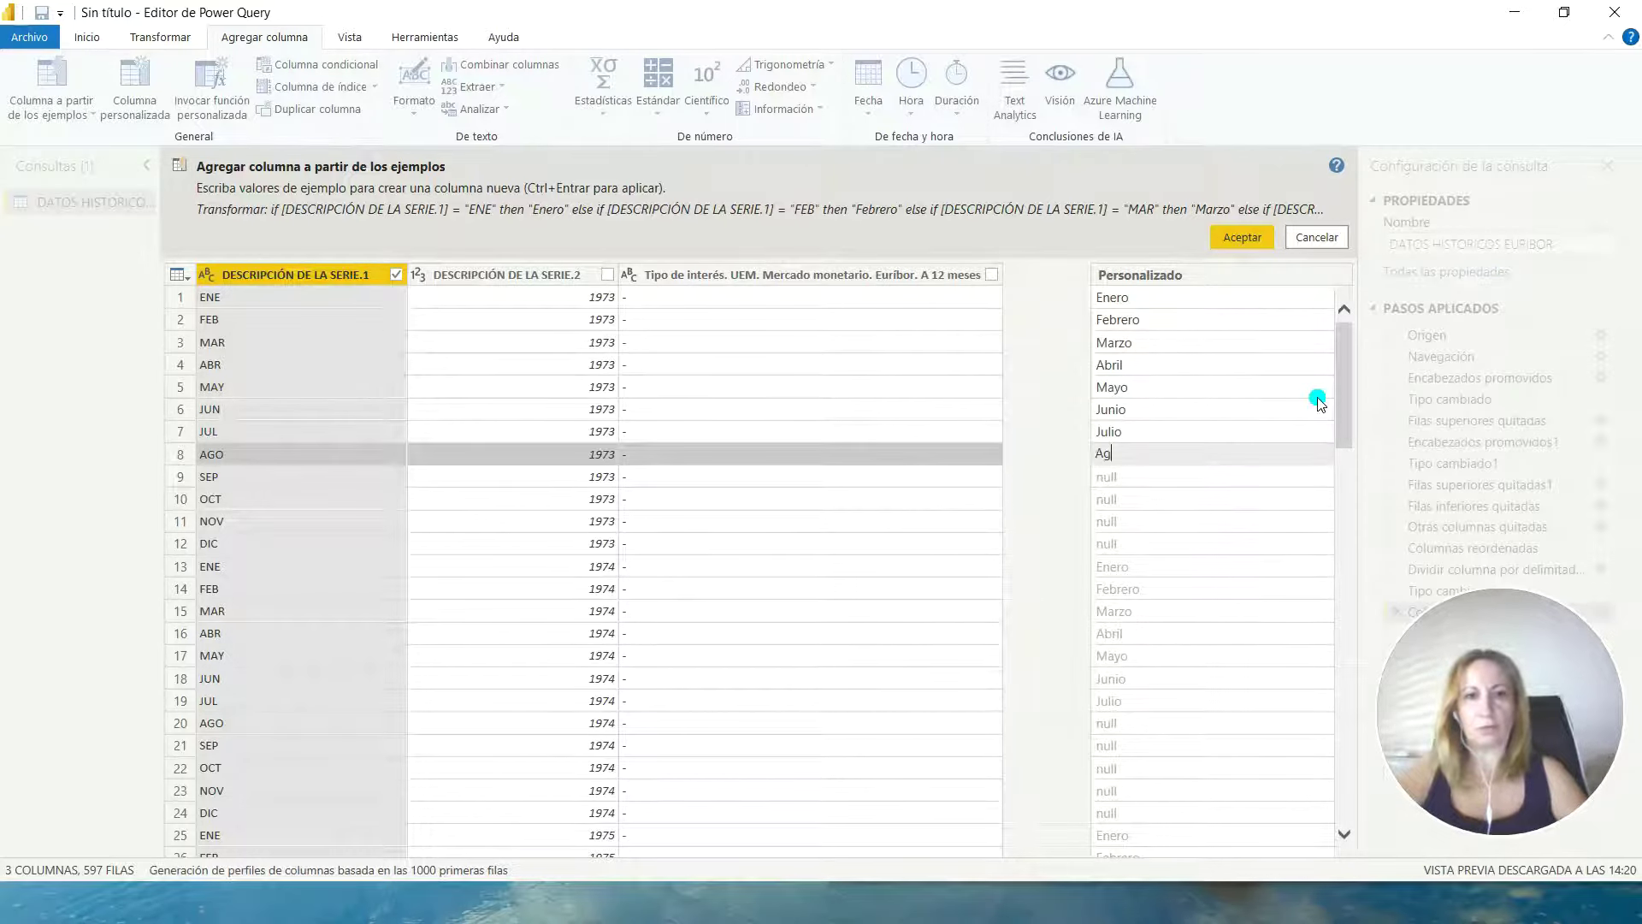
pyautogui.press('Return')
# - Give Septiembre, Octubre, Noviembre and Diciembre as the remaining month examples, check the previewed rows, and add the column
pyautogui.write('Septiembre')
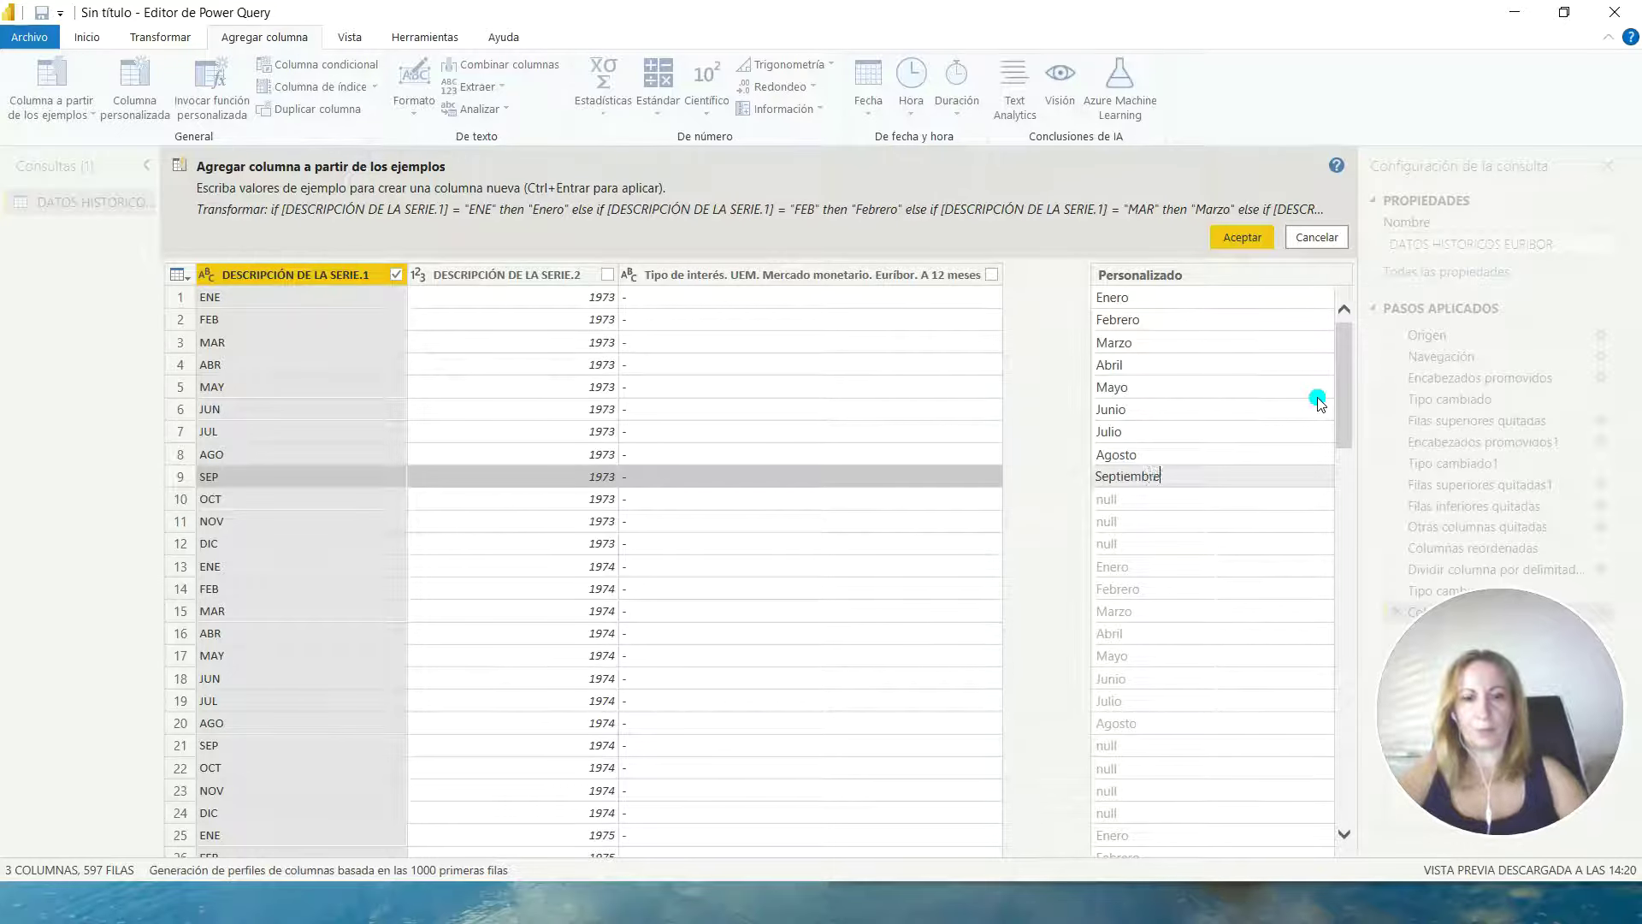
pyautogui.press('Return')
pyautogui.write('Octubre')
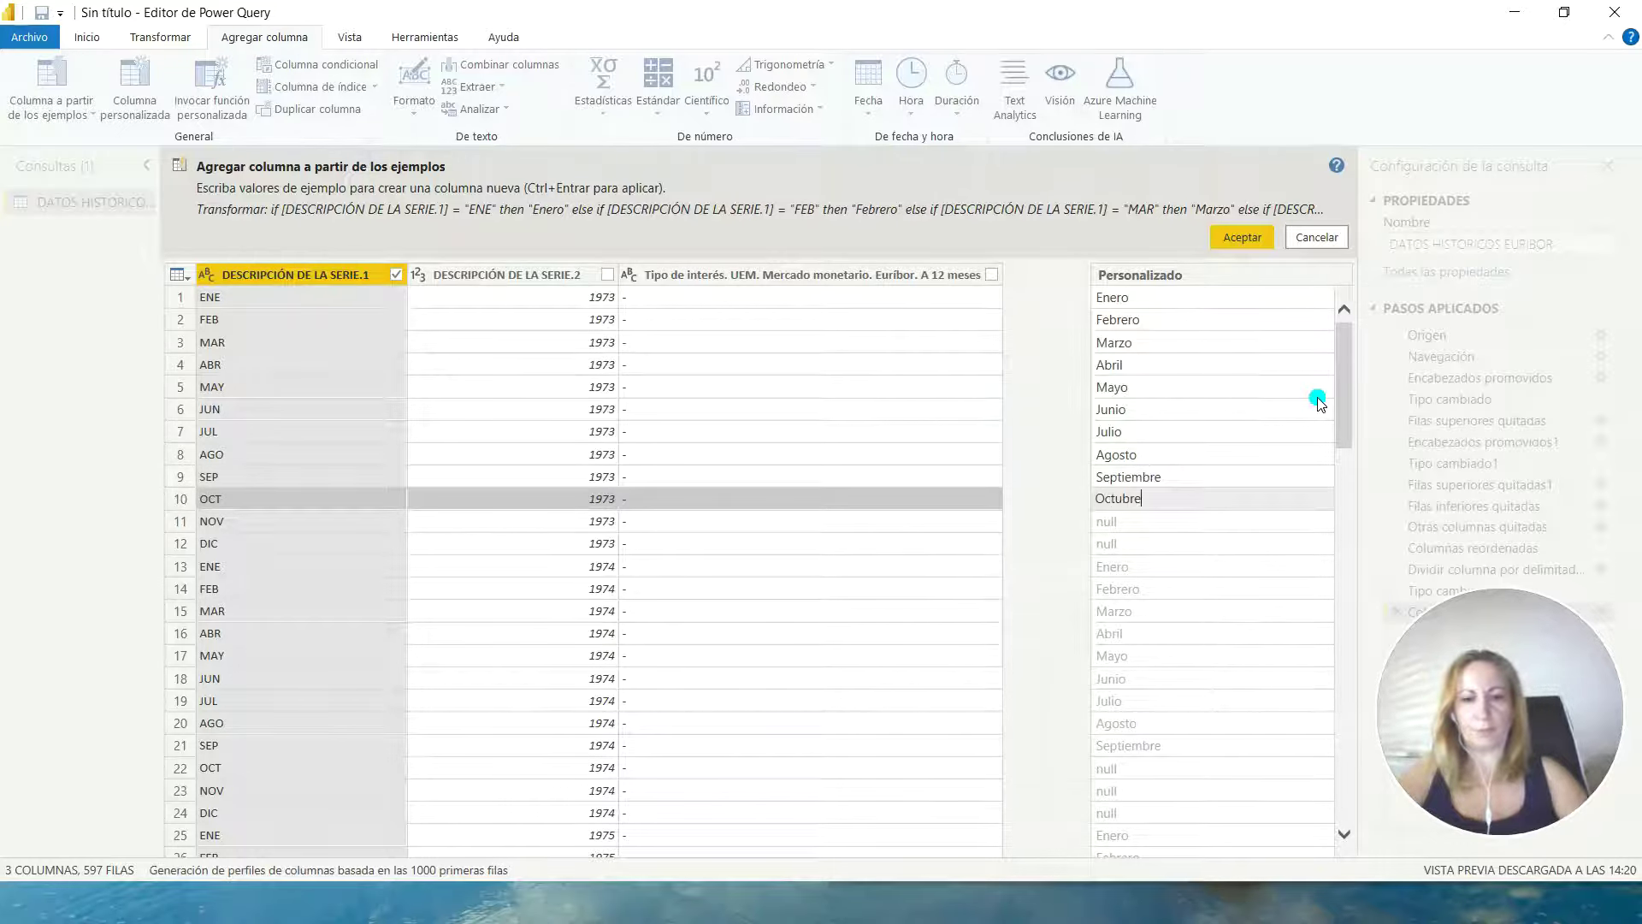
pyautogui.press('Return')
pyautogui.write('Noviembre')
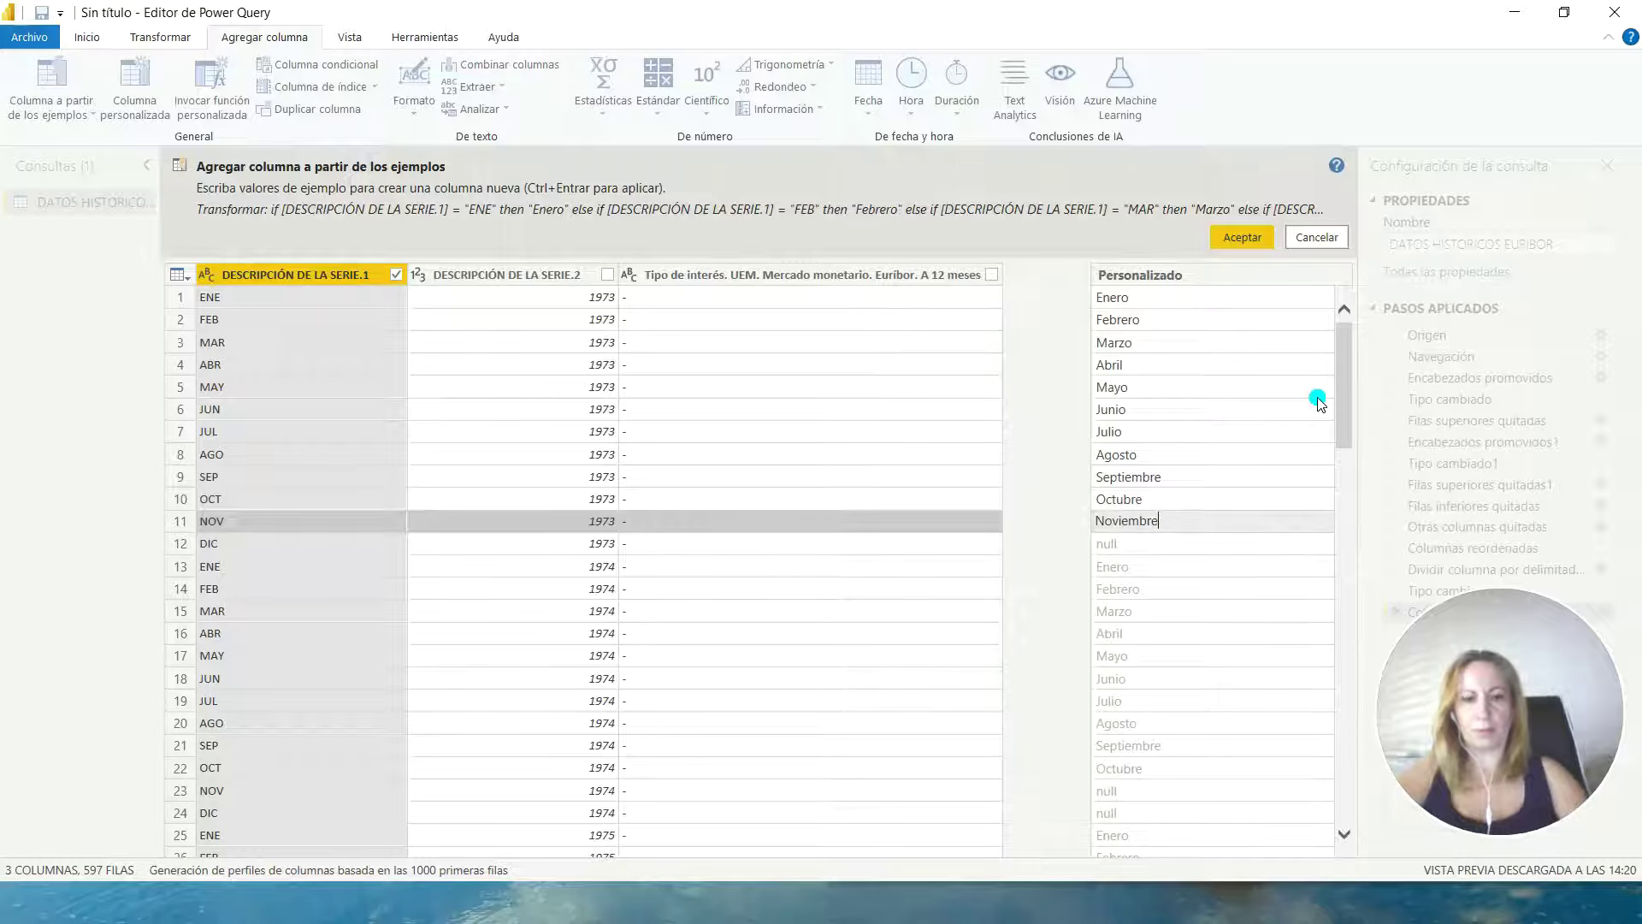
pyautogui.press('Return')
pyautogui.write('Diciemb')
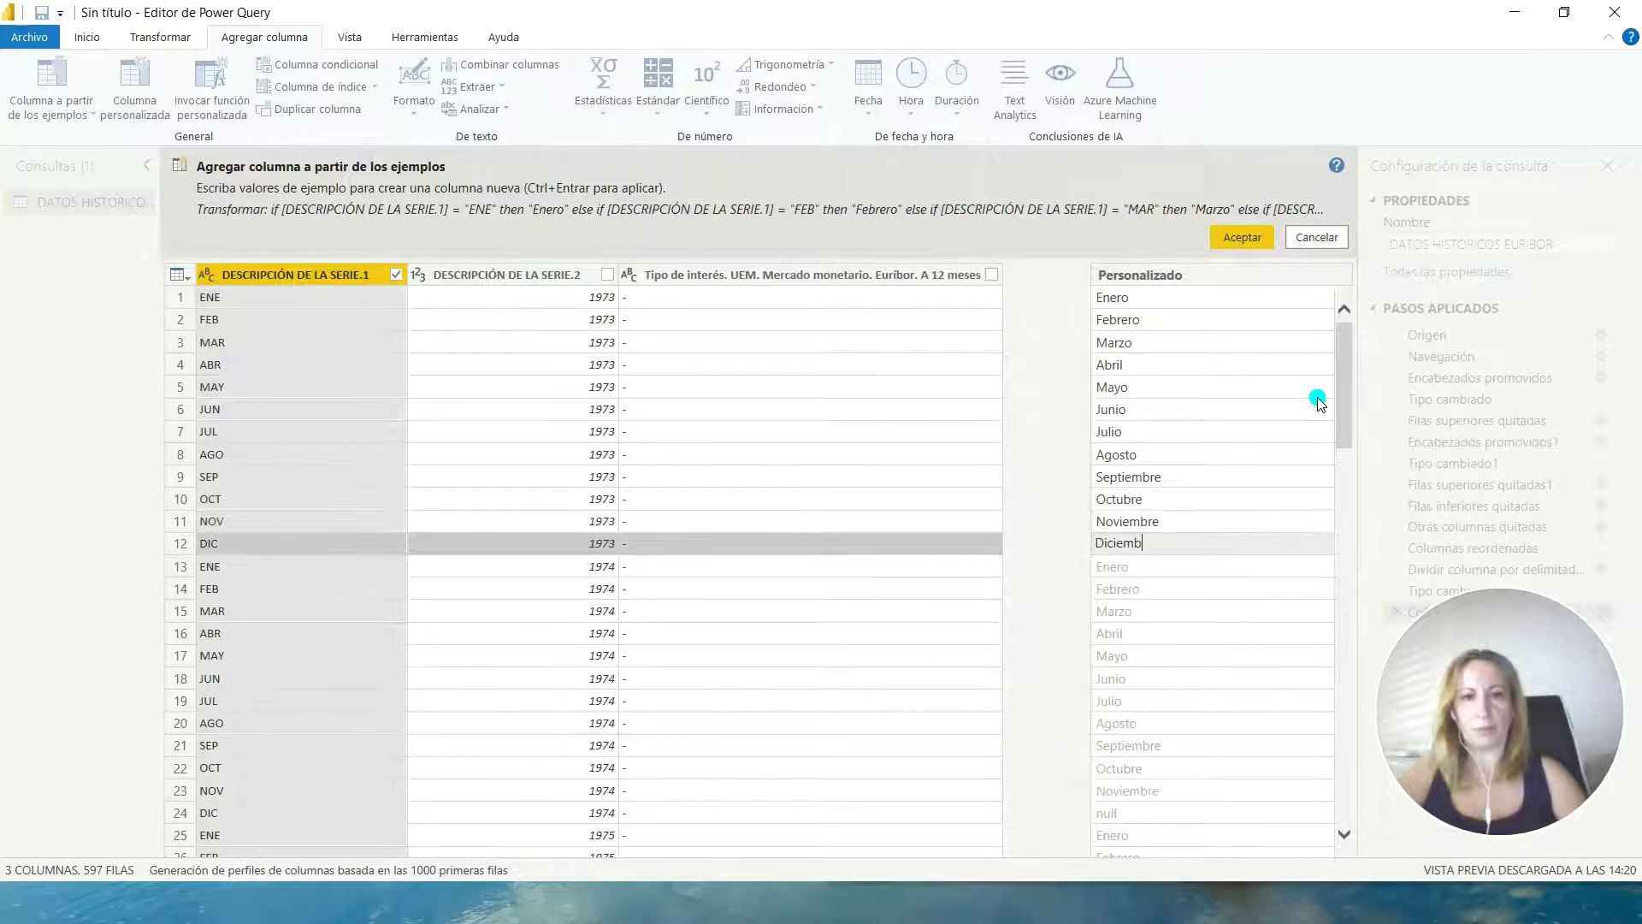
pyautogui.click(1279, 415)
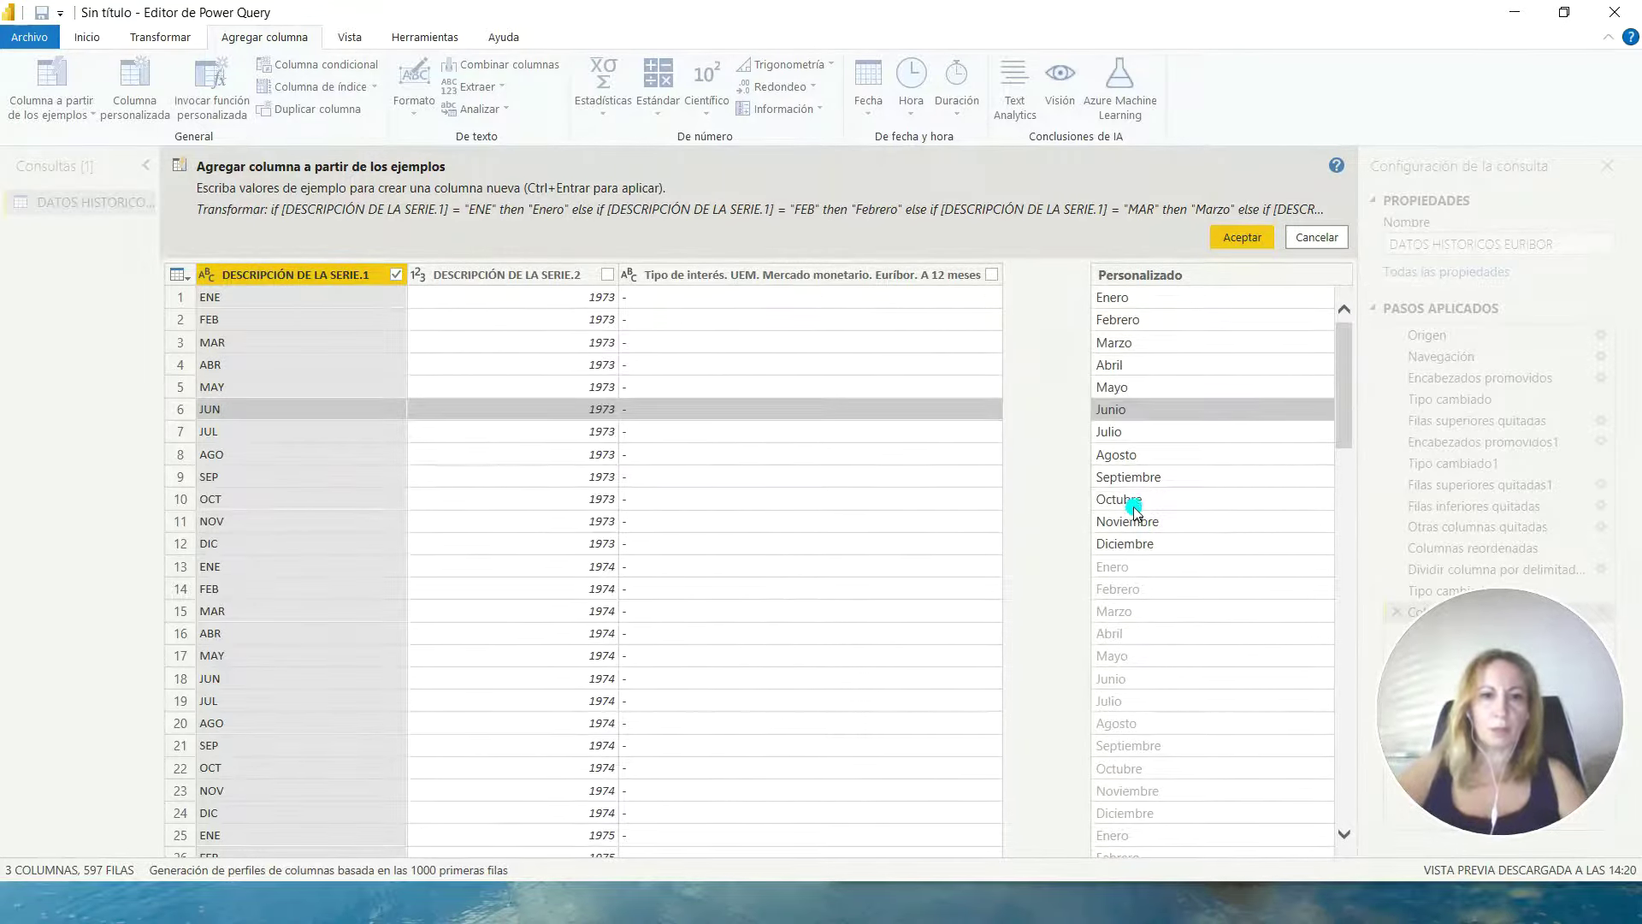
pyautogui.scroll(-8, 1136, 505)
pyautogui.scroll(-15, 1137, 490)
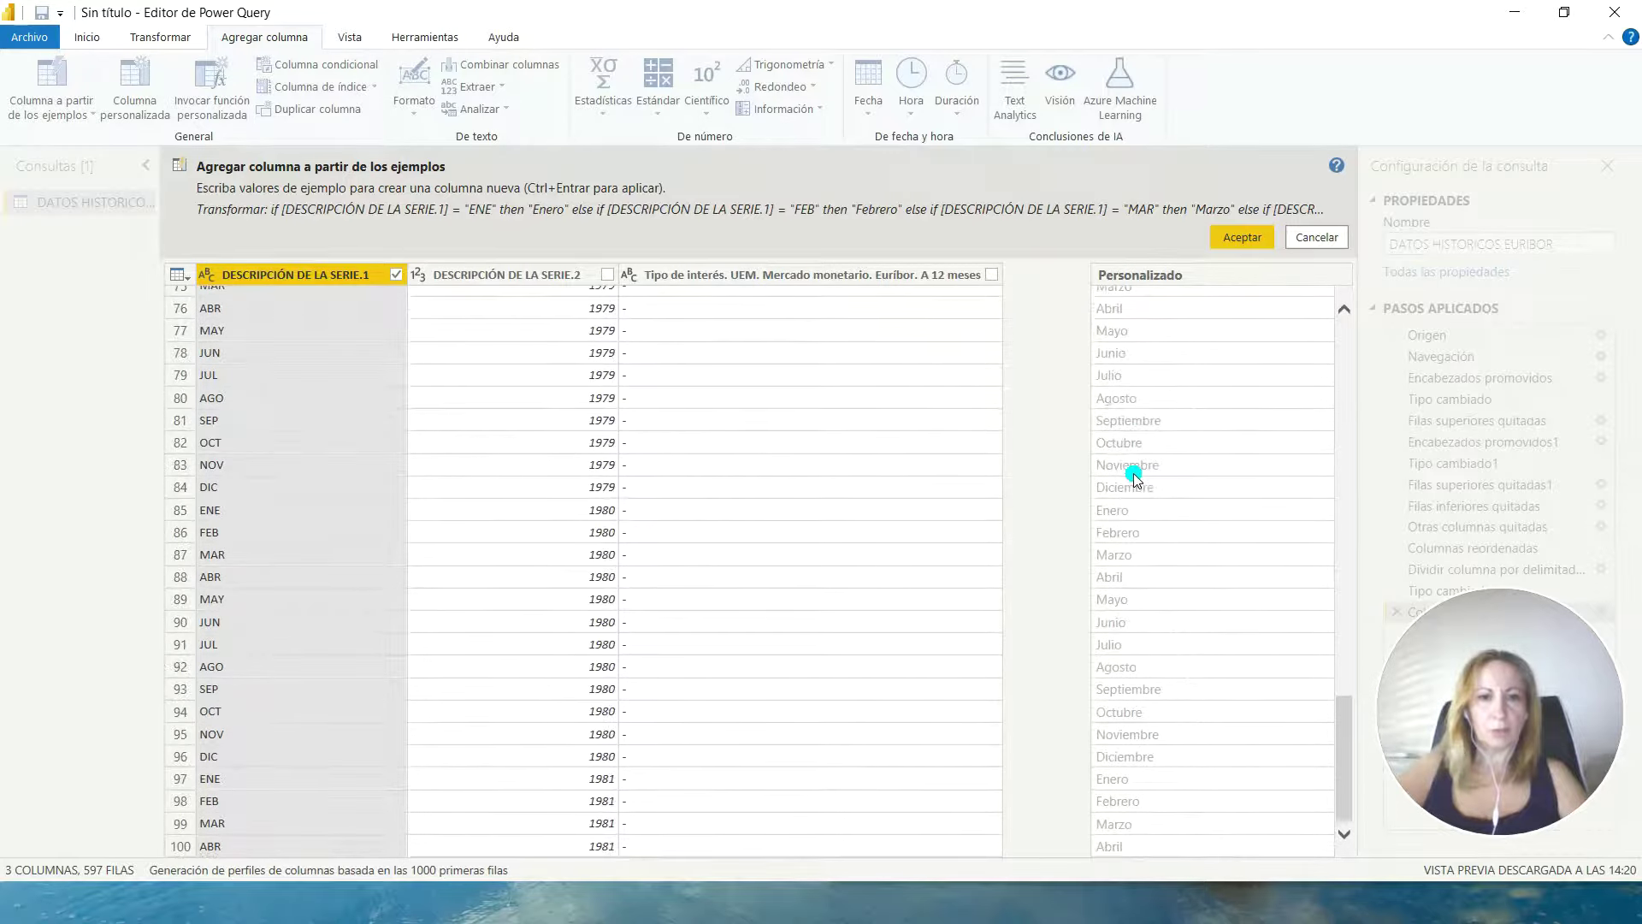
pyautogui.scroll(20, 1135, 479)
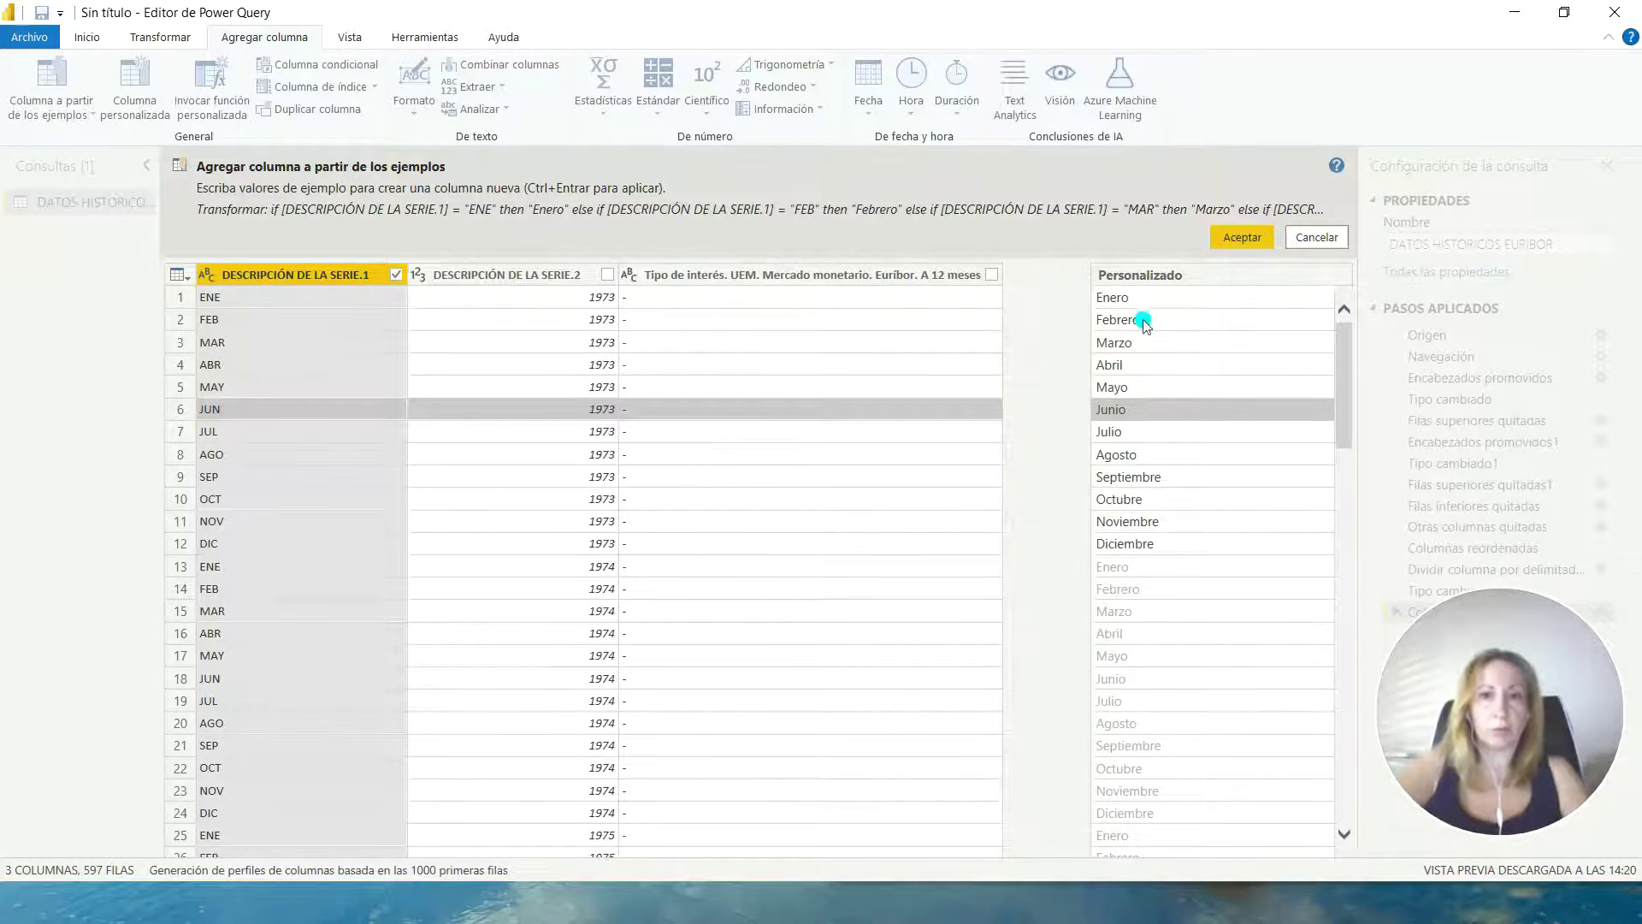
pyautogui.click(1238, 237)
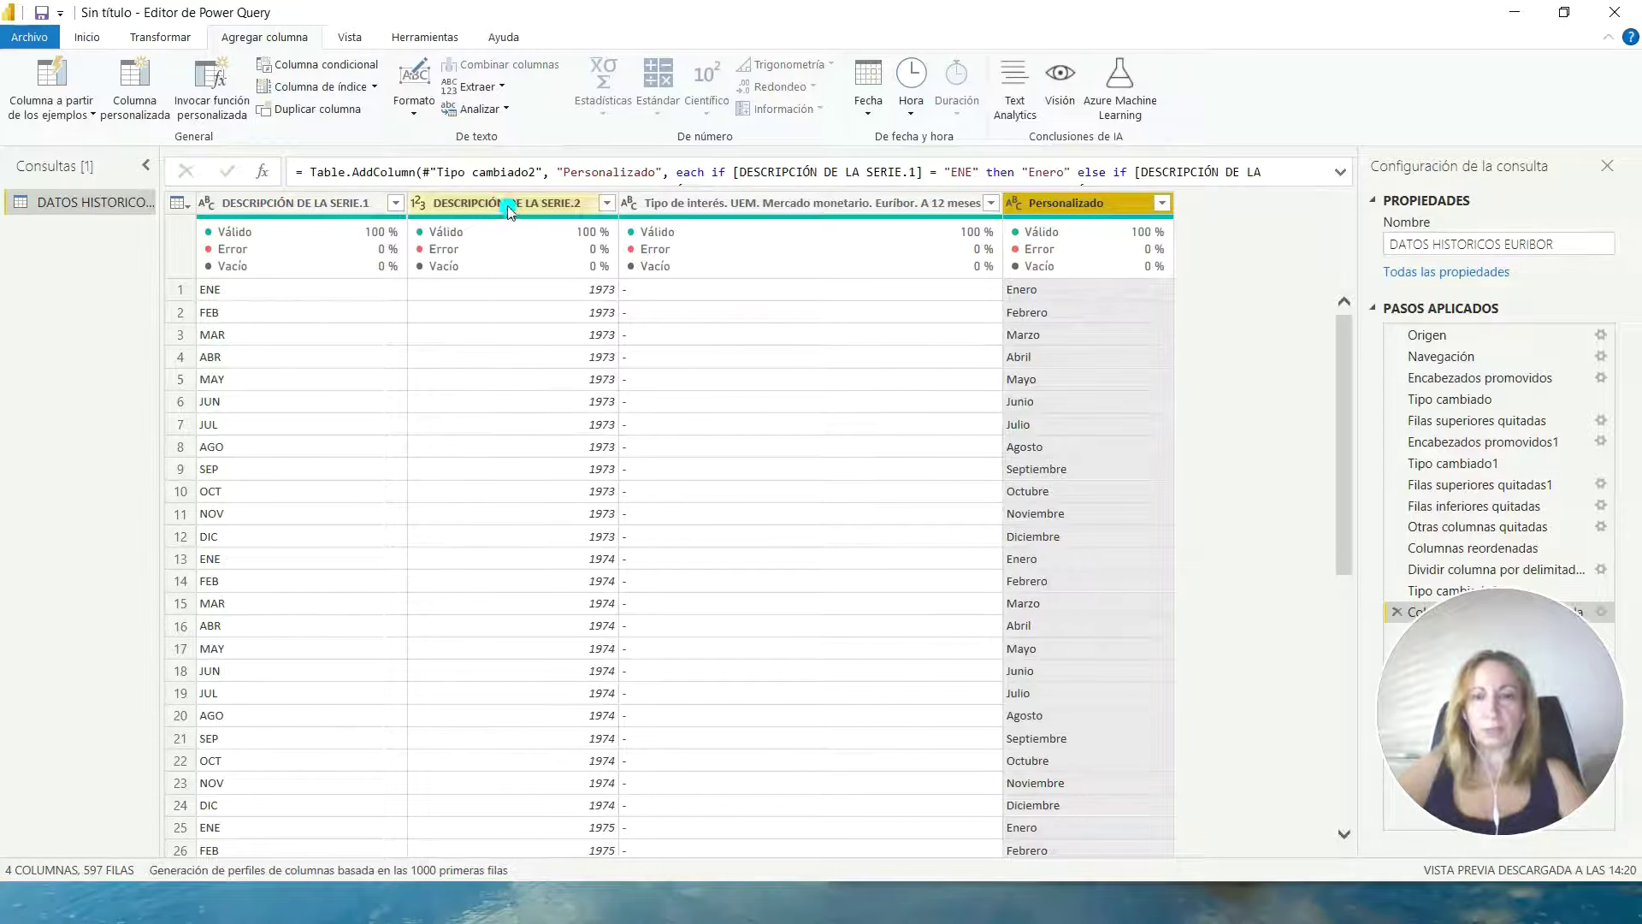
# - Remove the DESCRIPCIÓN DE LA SERIE.1 column and make Personalizado the first column of the table
pyautogui.click(296, 202)
pyautogui.rightClick(299, 201)
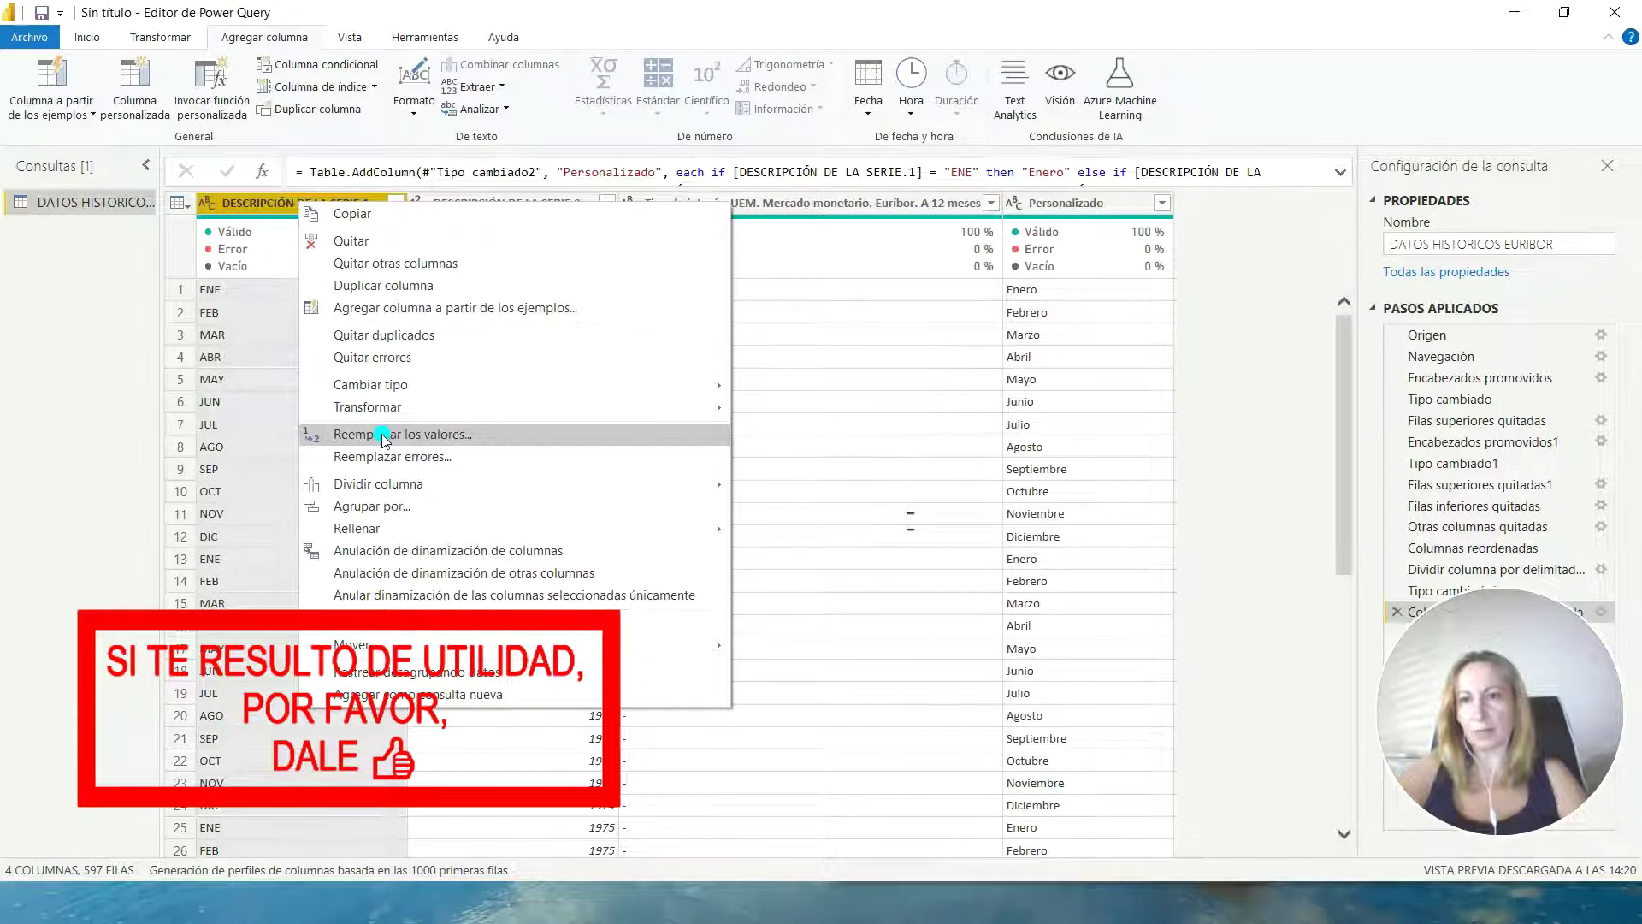
pyautogui.click(341, 249)
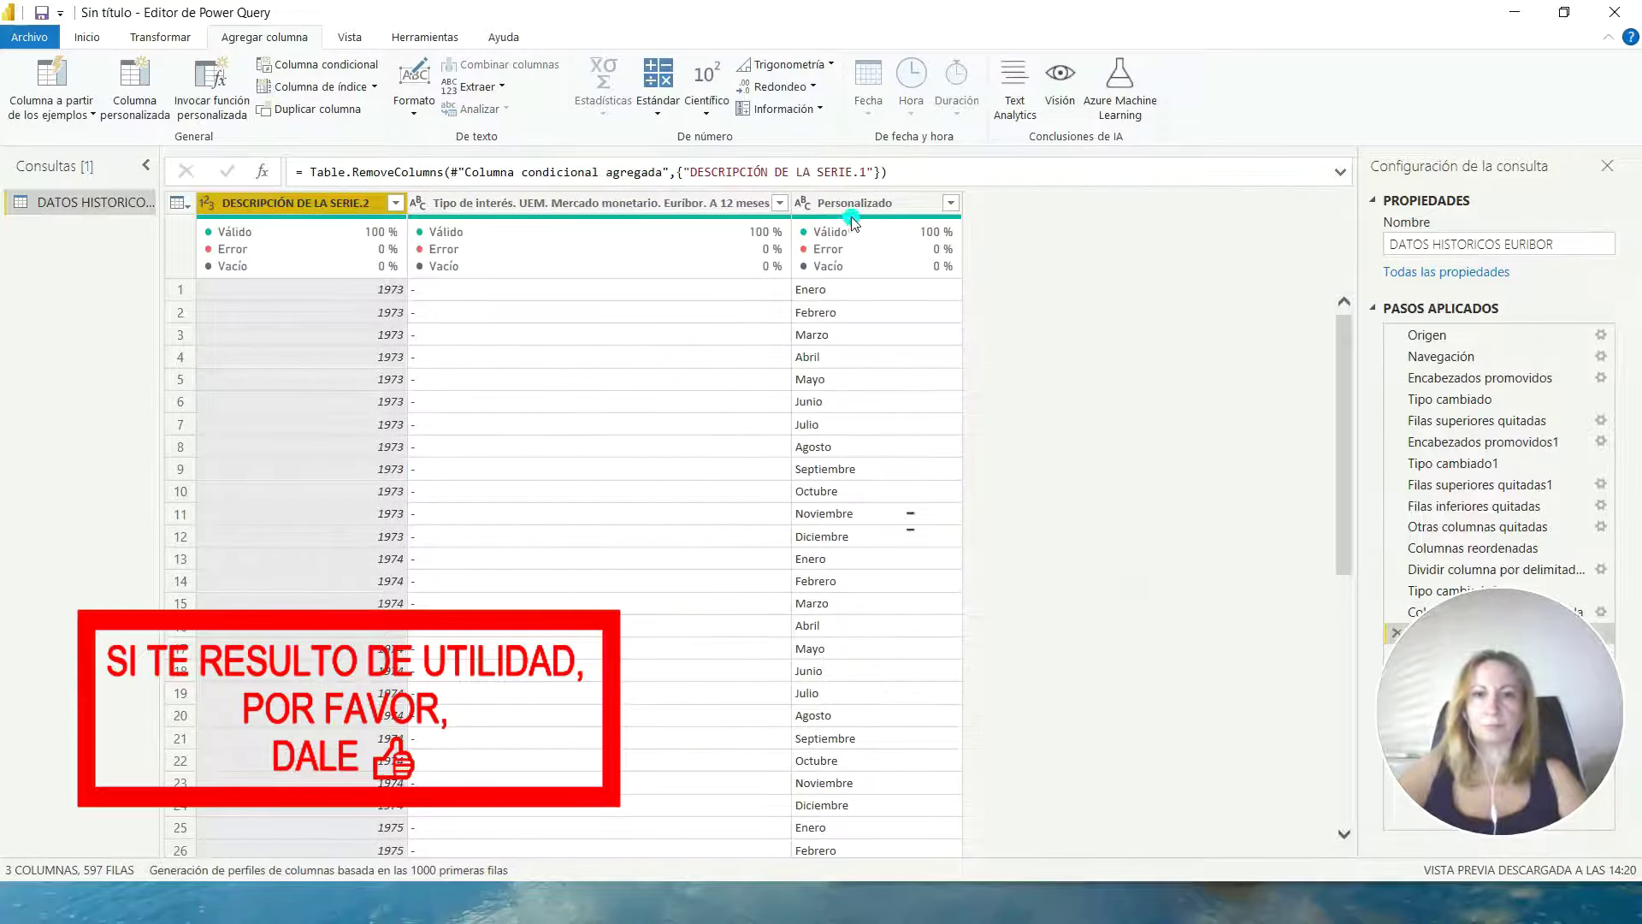
pyautogui.moveTo(858, 198); pyautogui.dragTo(254, 183)
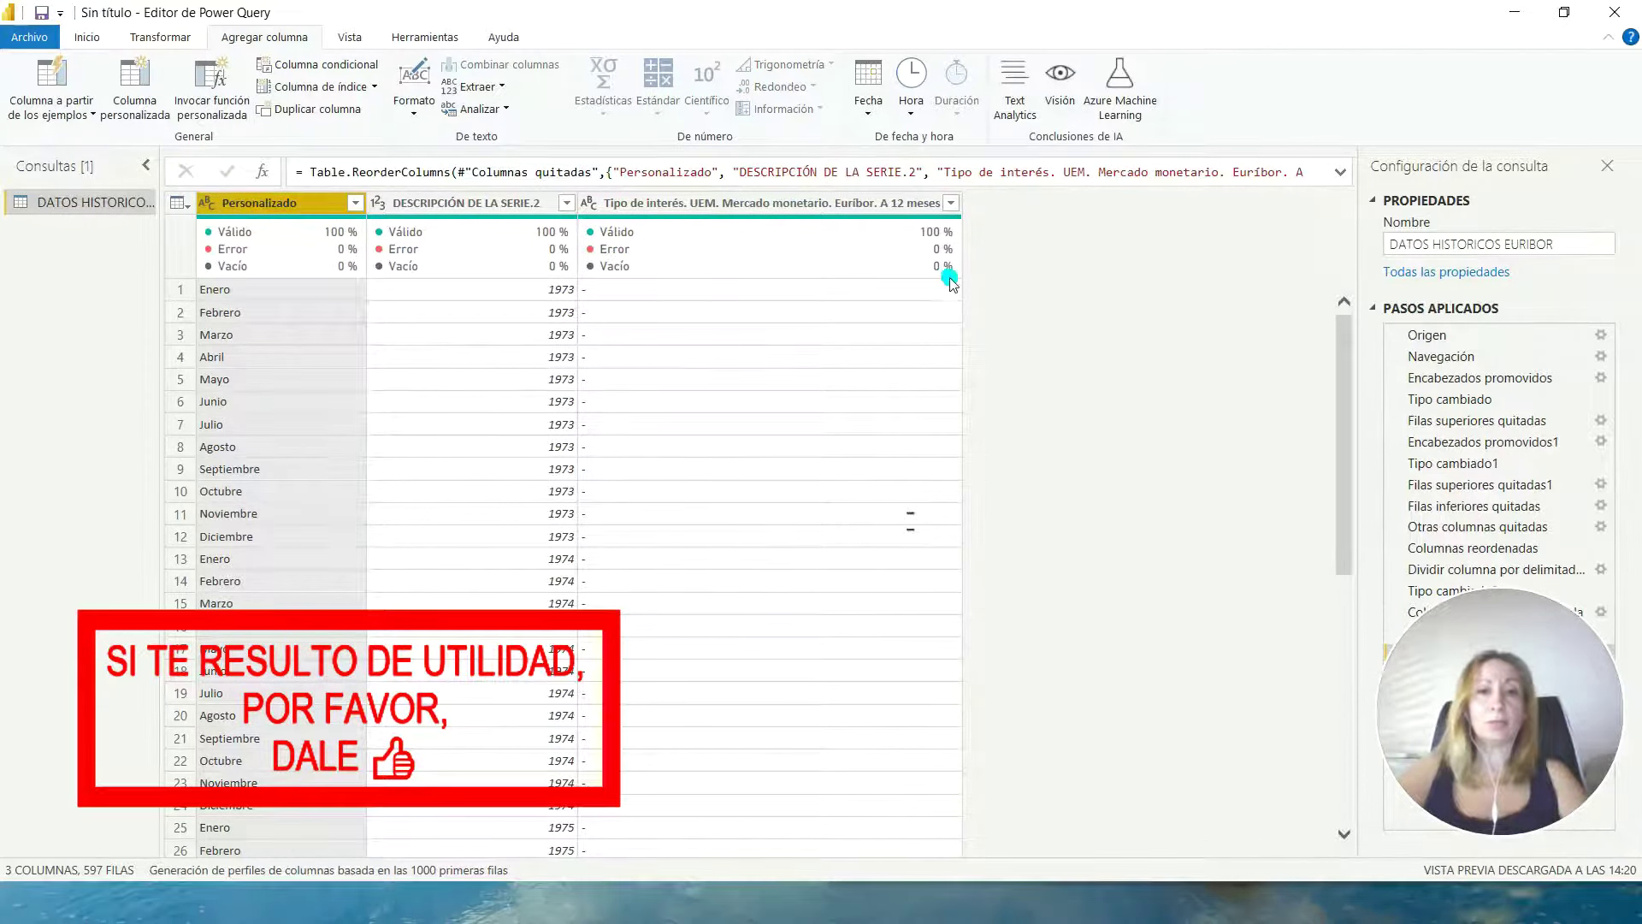
# - Start a new column from examples based on only the Personalizado and DESCRIPCIÓN DE LA SERIE.2 columns
pyautogui.click(62, 119)
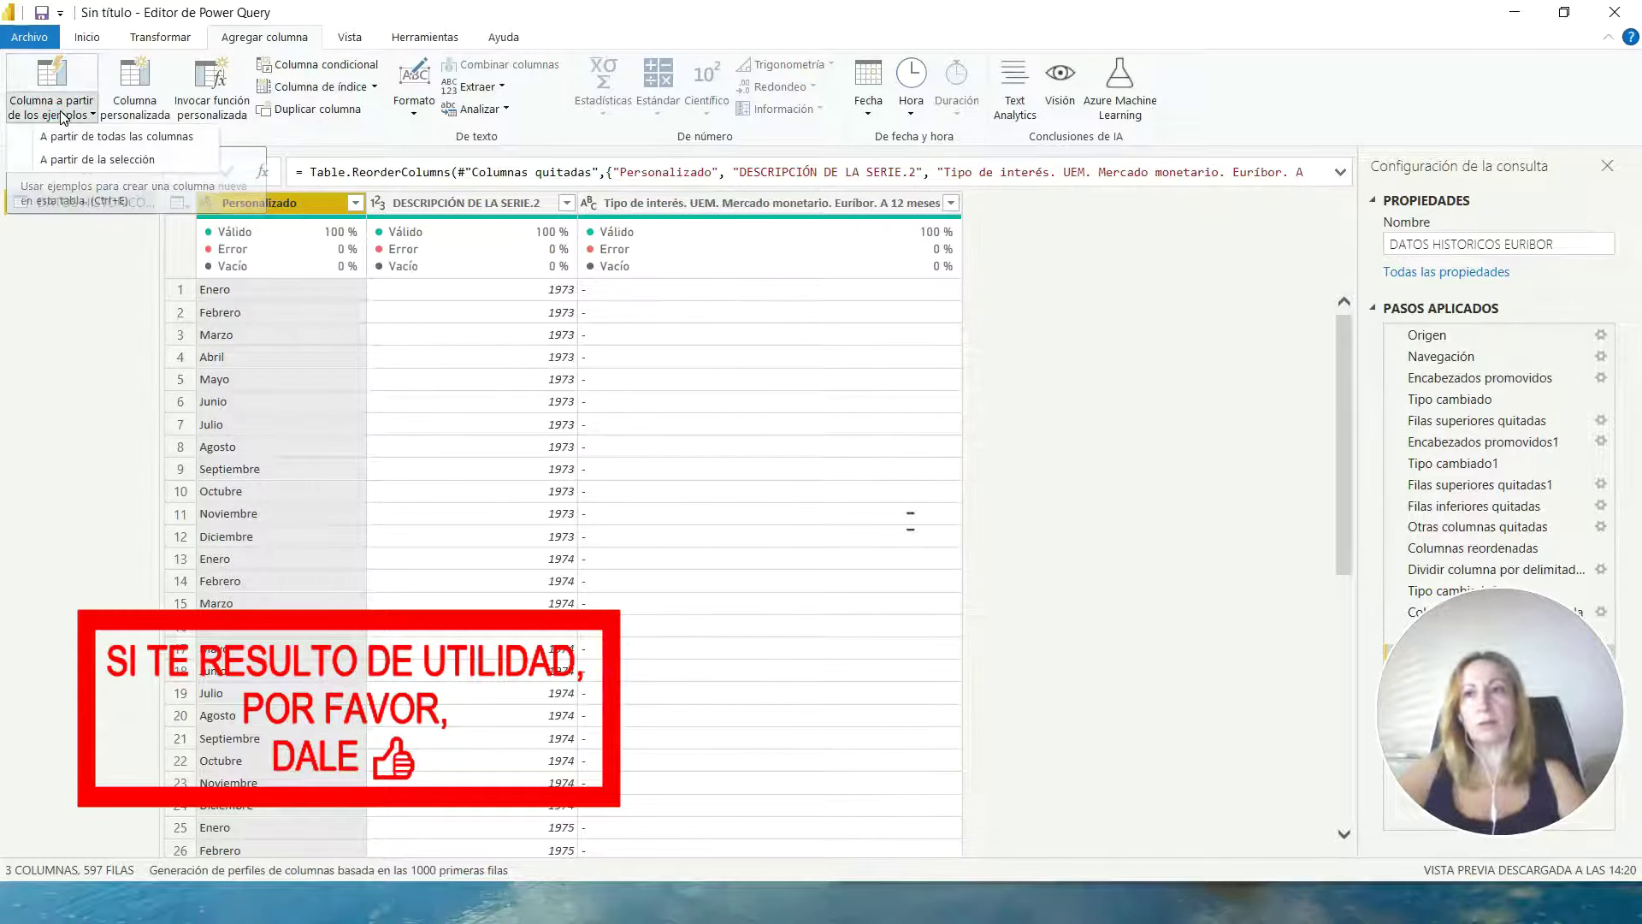
pyautogui.click(175, 202)
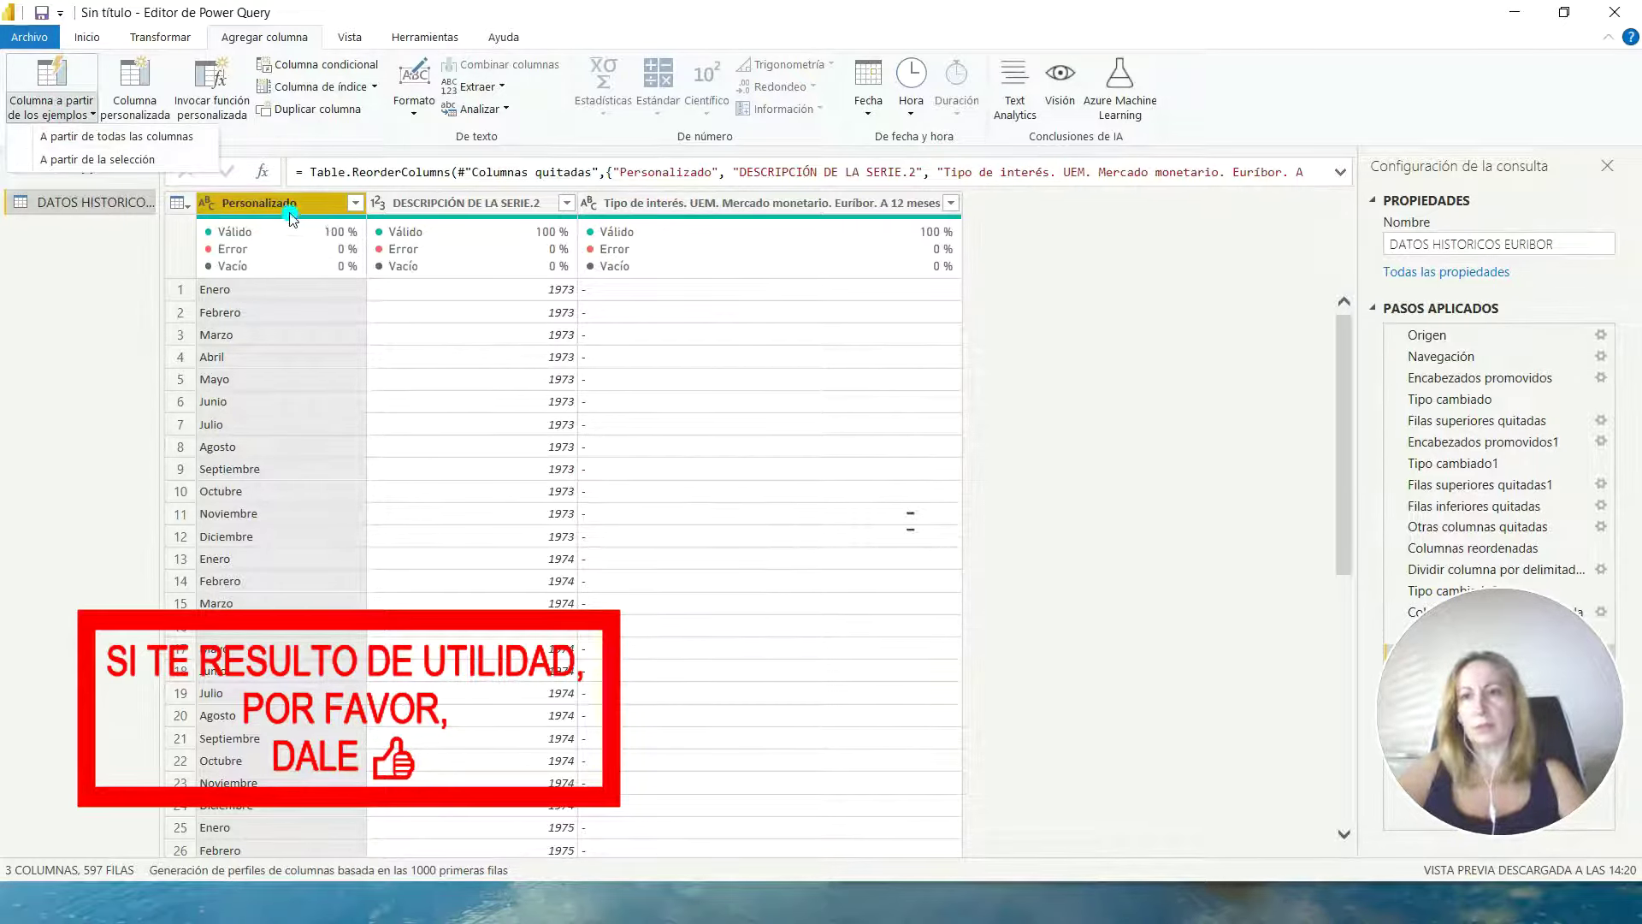
pyautogui.click(435, 204)
pyautogui.hotkey('shift', 'Right')
pyautogui.click(294, 202)
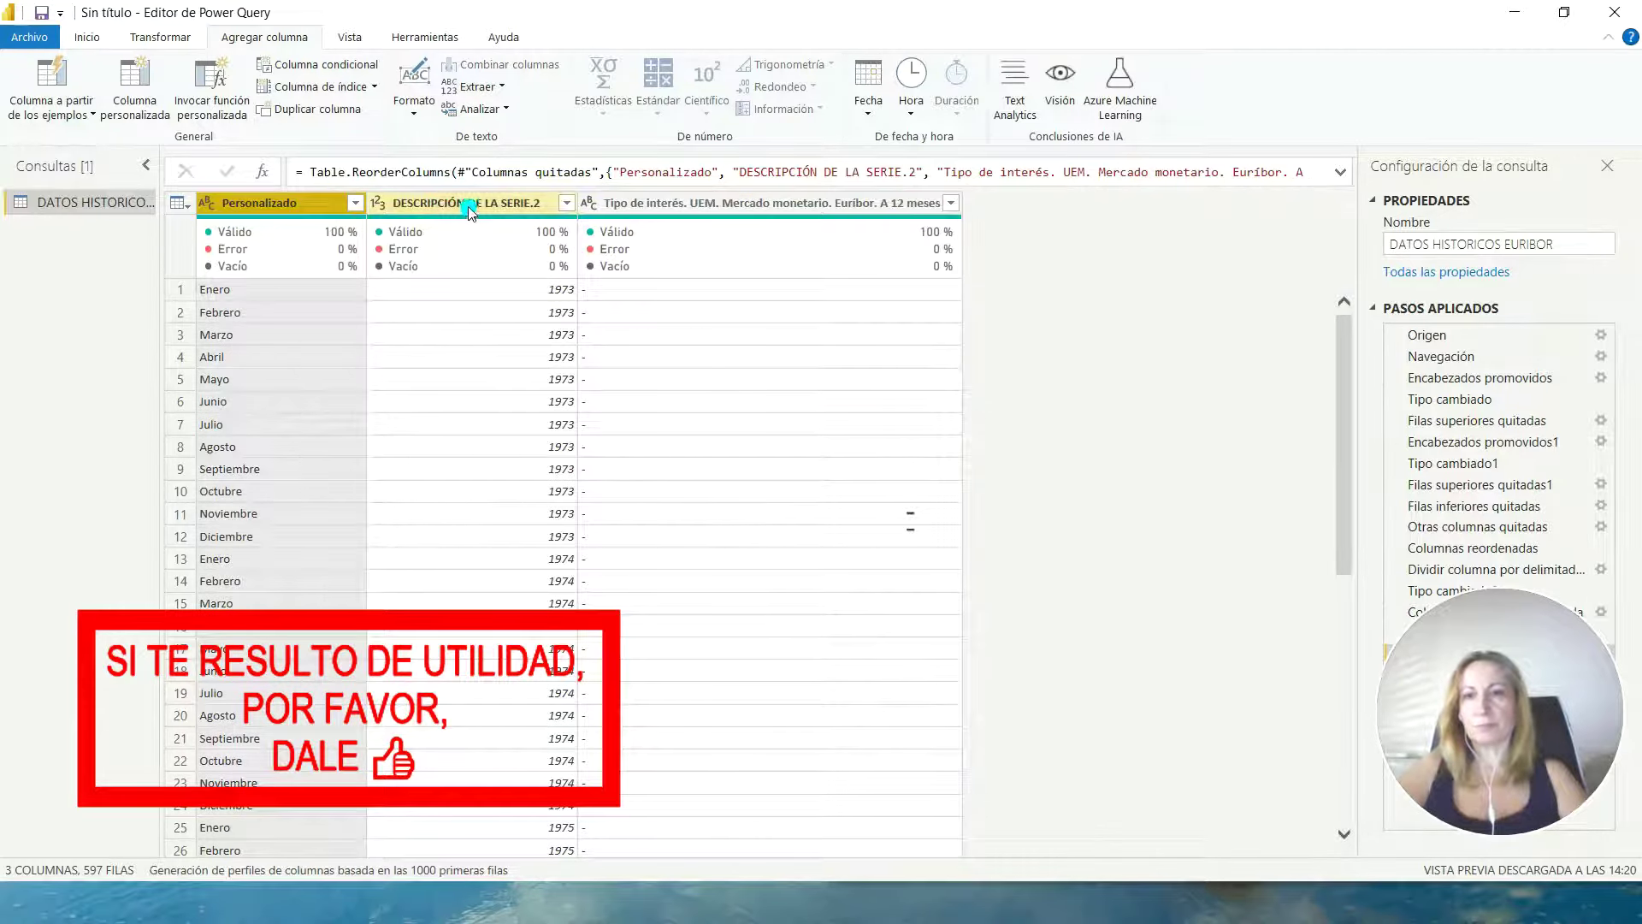
pyautogui.keyDown('ctrl'); pyautogui.click(469, 211); pyautogui.keyUp('ctrl')
pyautogui.click(93, 115)
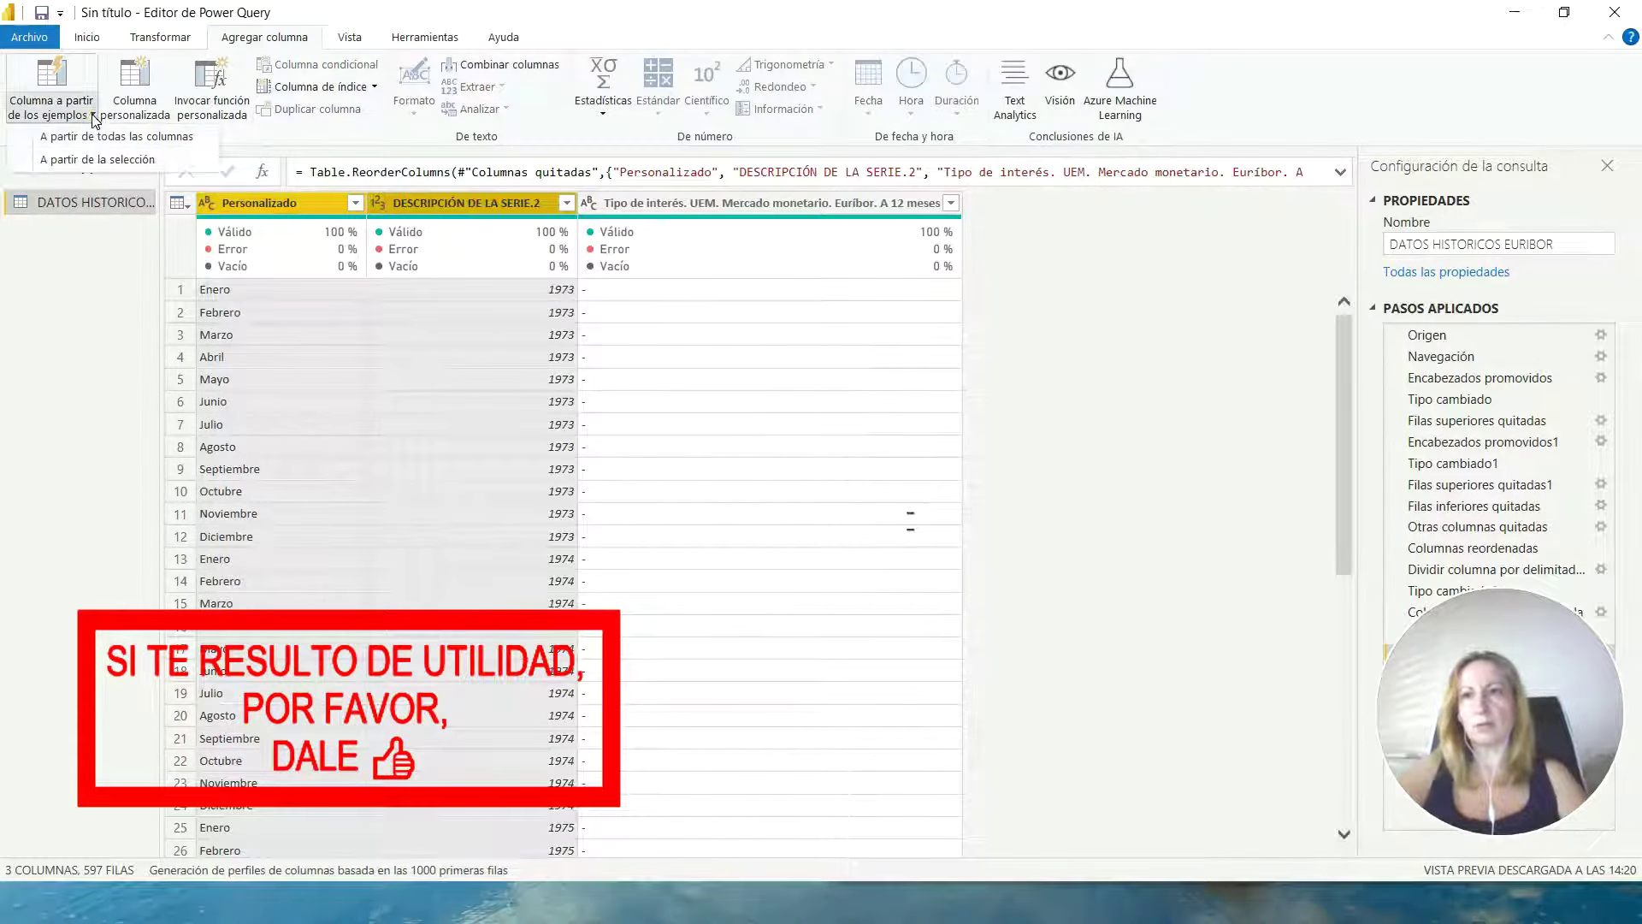
pyautogui.click(104, 166)
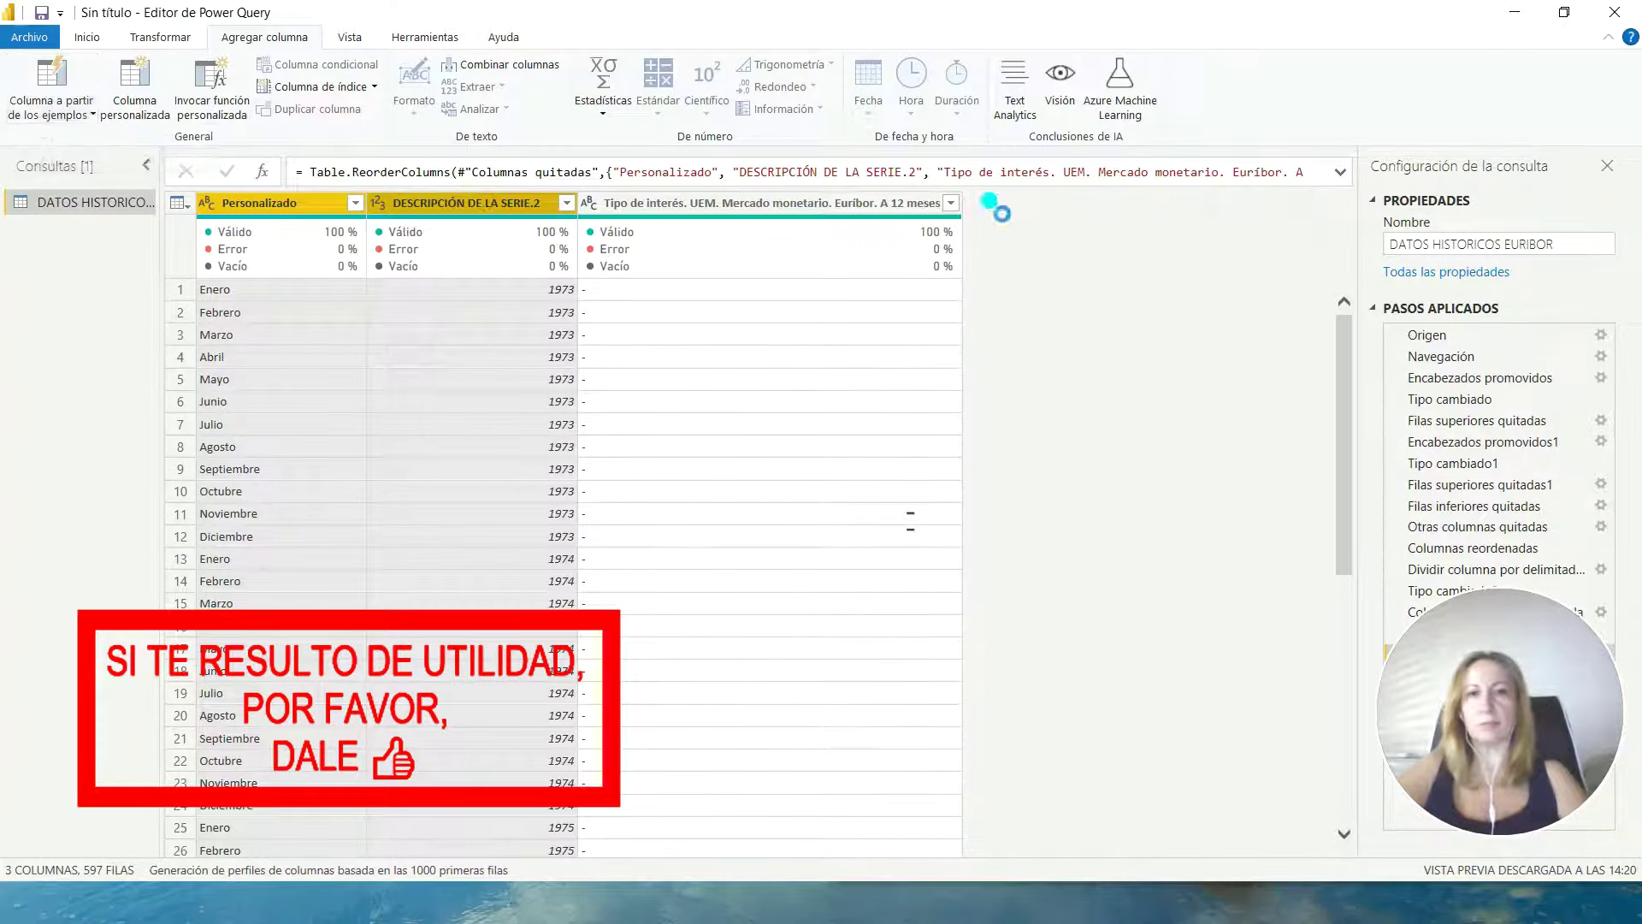
# - Give Enero-1973 as the first row's example to combine month and year with a hyphen, check the previewed rows, and add the column
pyautogui.click(1043, 249)
pyautogui.click(1244, 309)
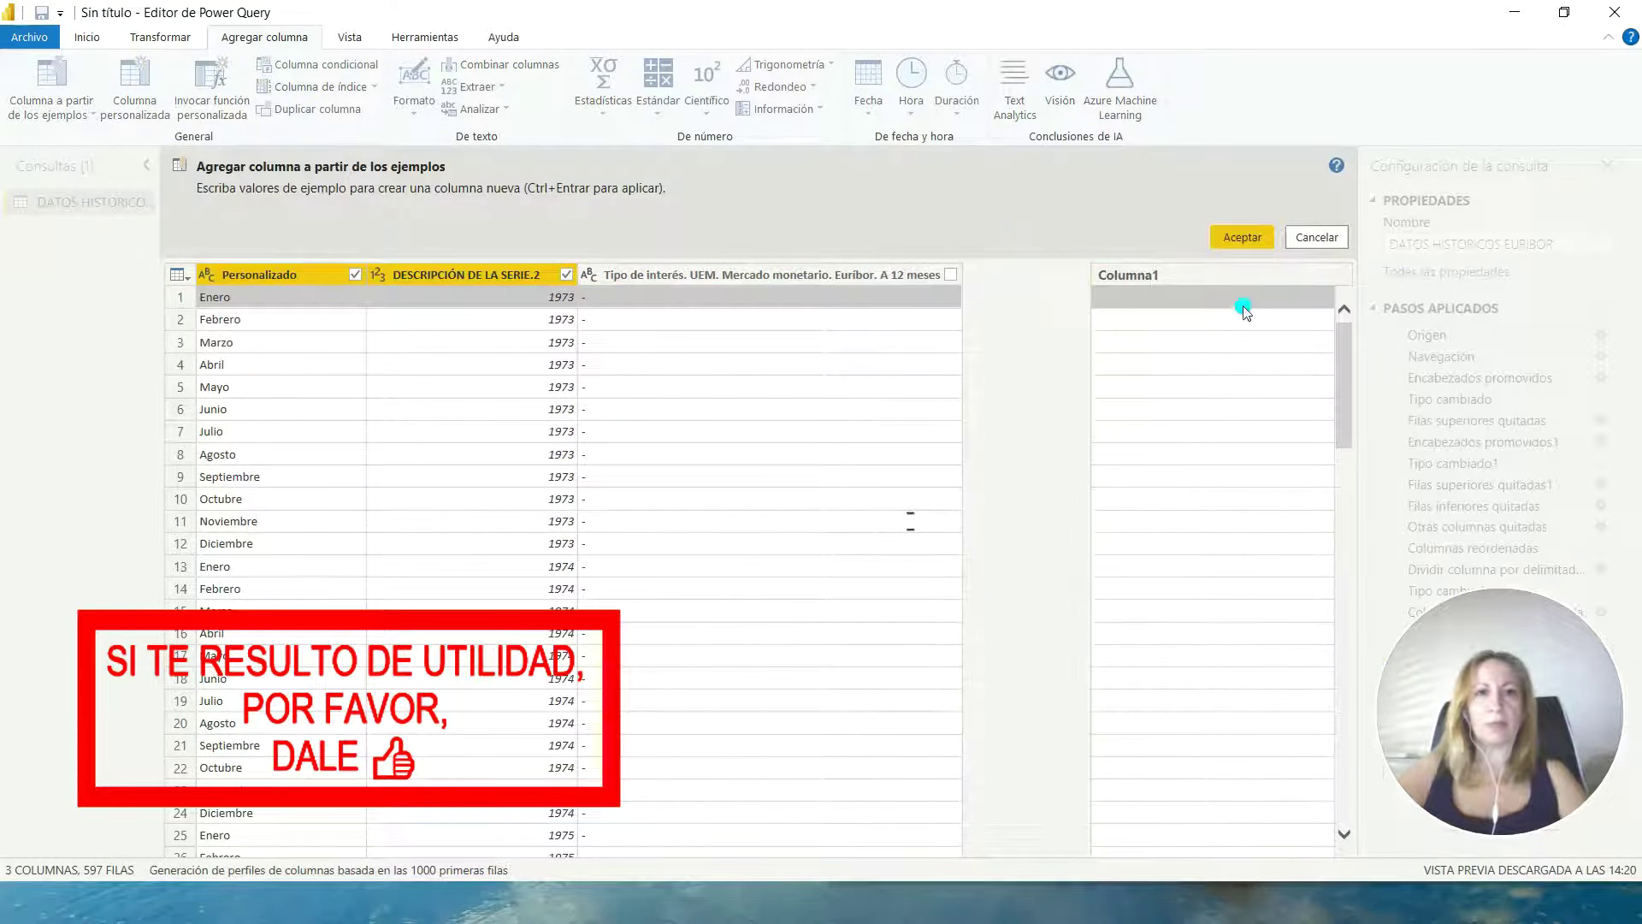
pyautogui.click(1168, 302)
pyautogui.write('En')
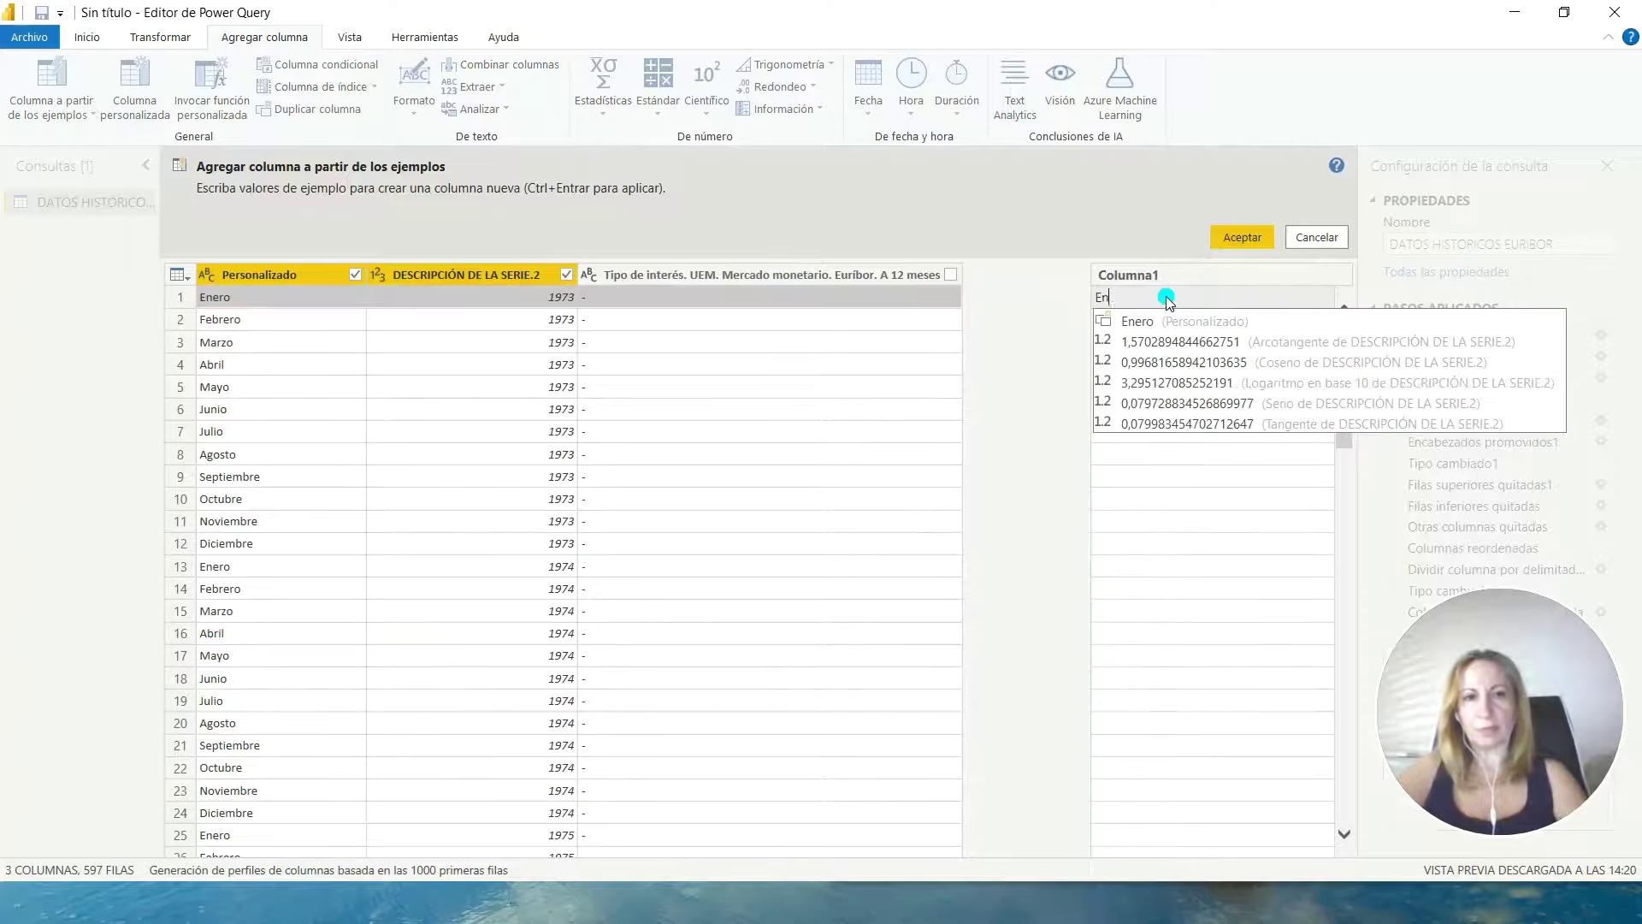
pyautogui.write('ero-')
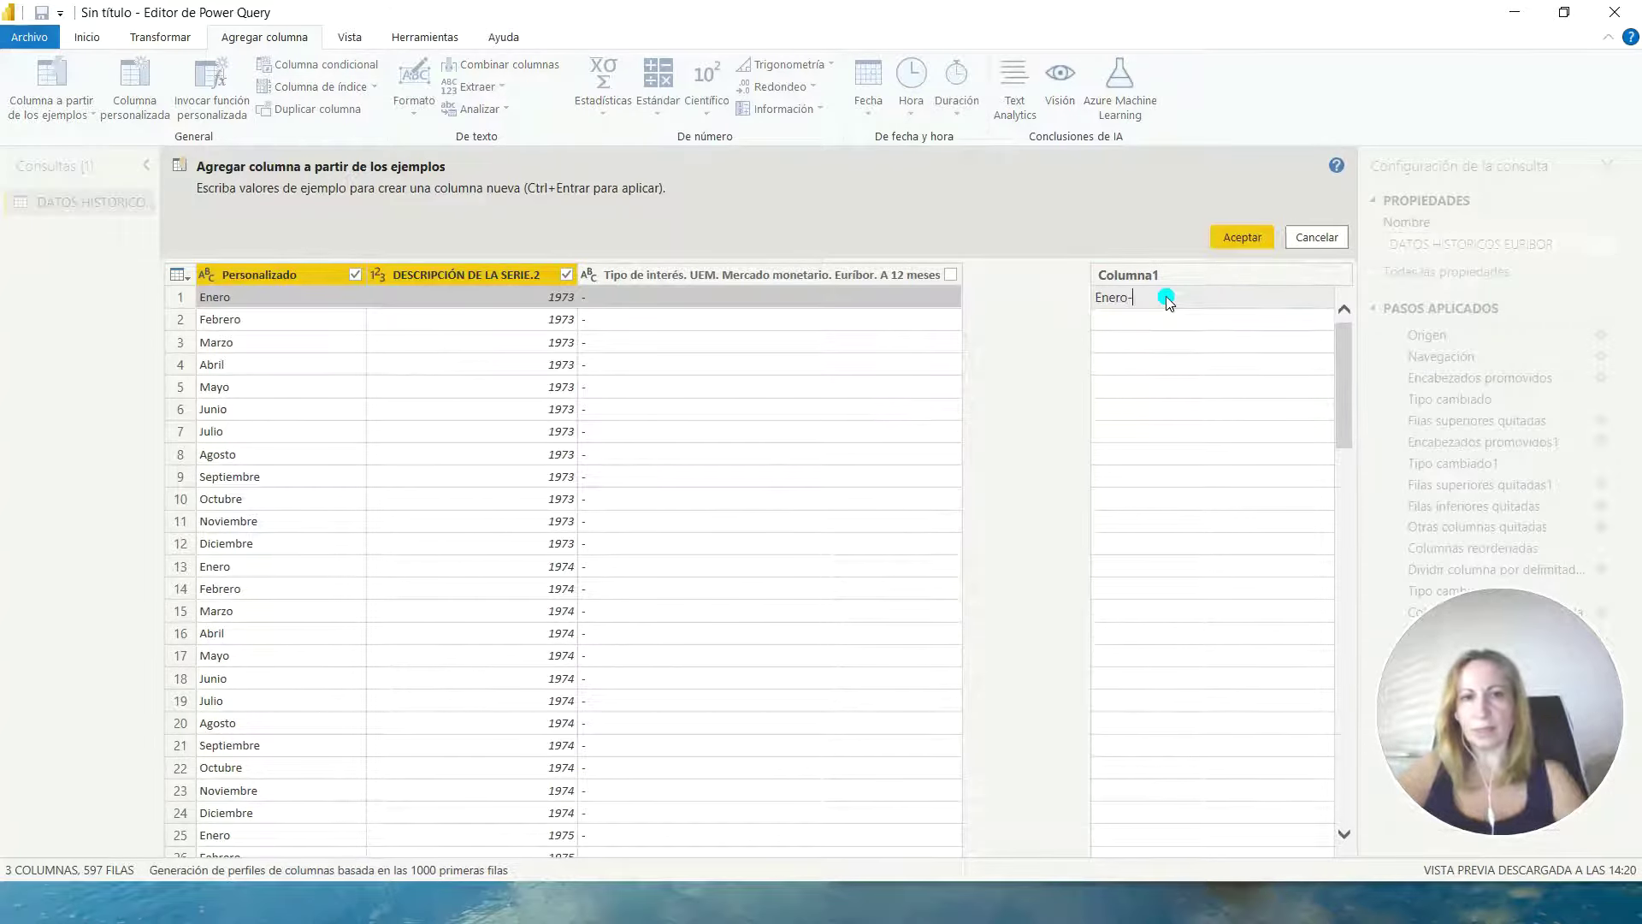
pyautogui.write('1973')
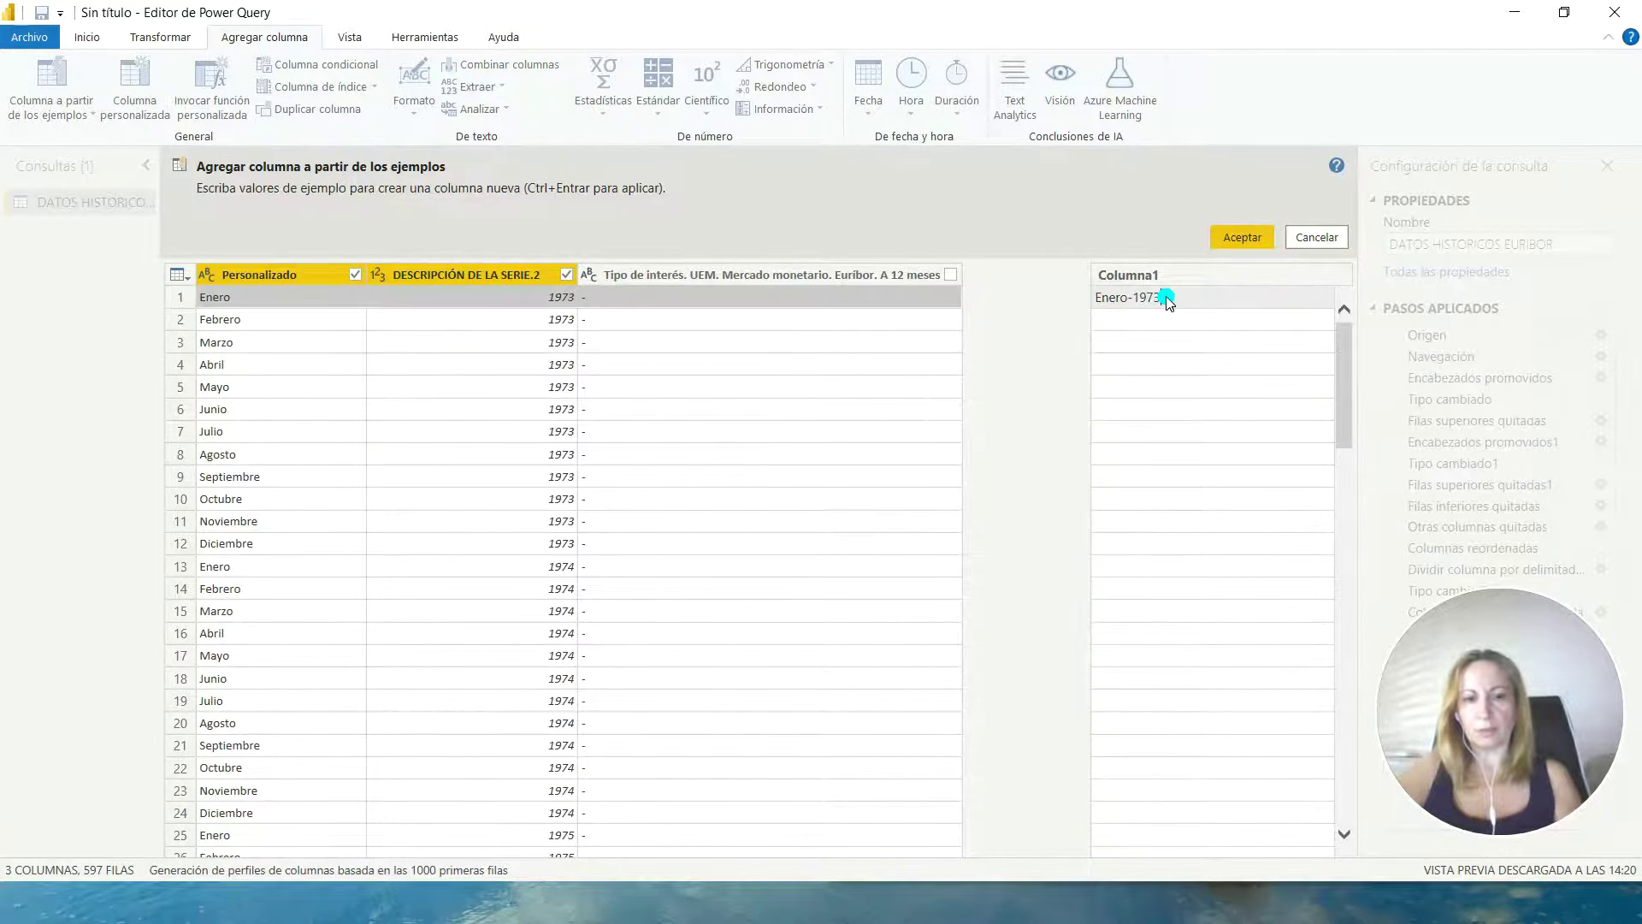
pyautogui.press('Return')
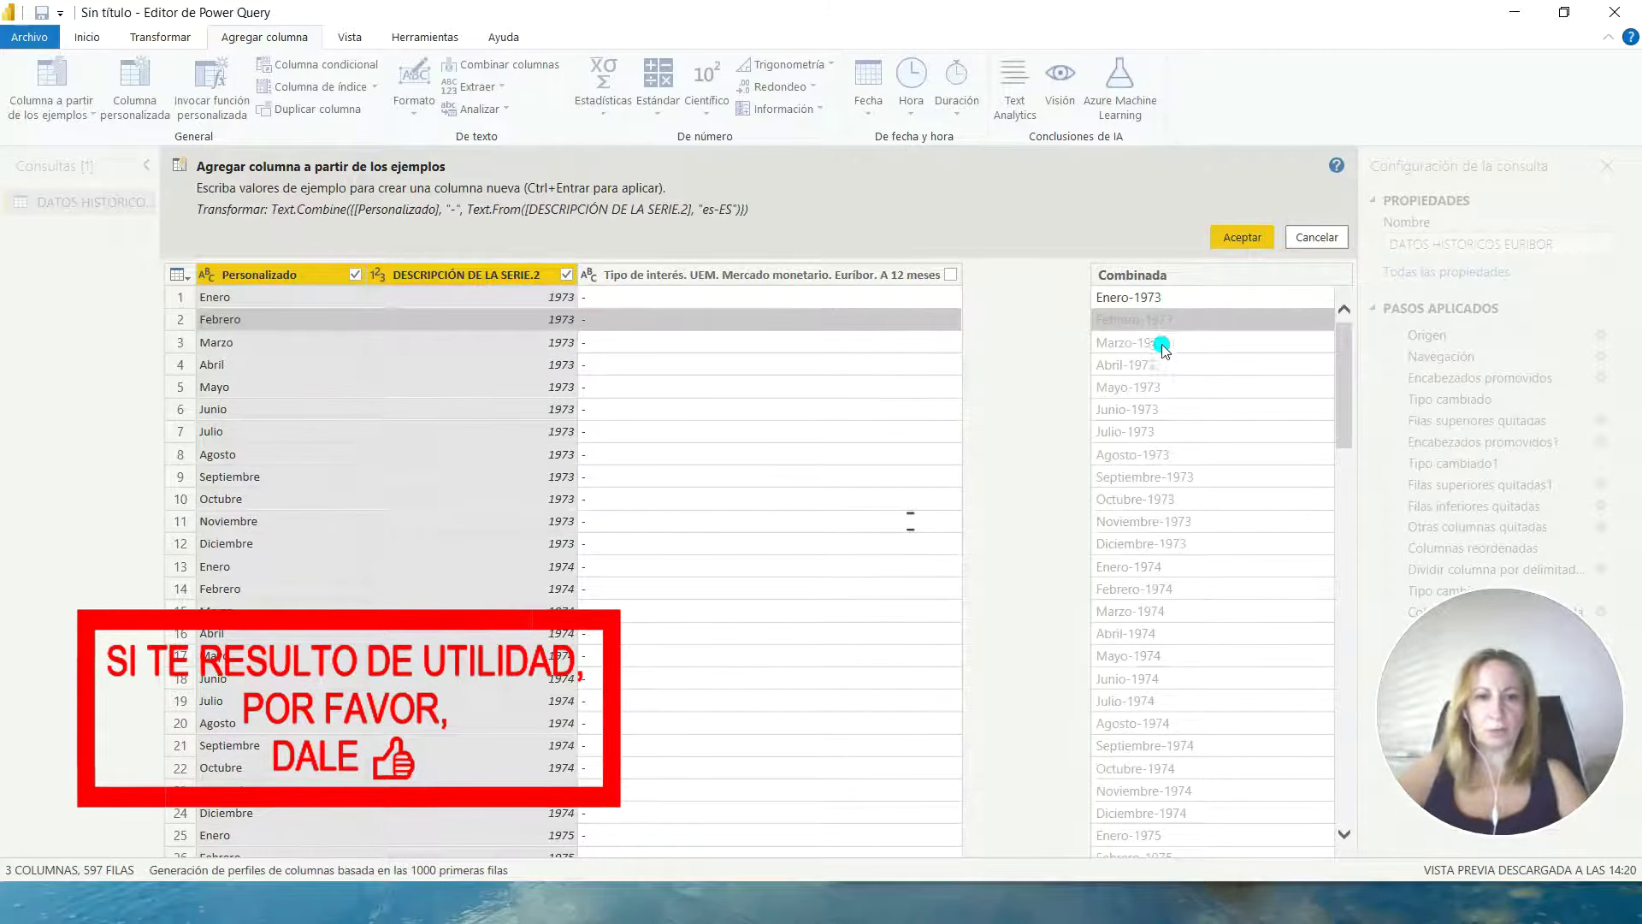
pyautogui.scroll(-20, 1159, 482)
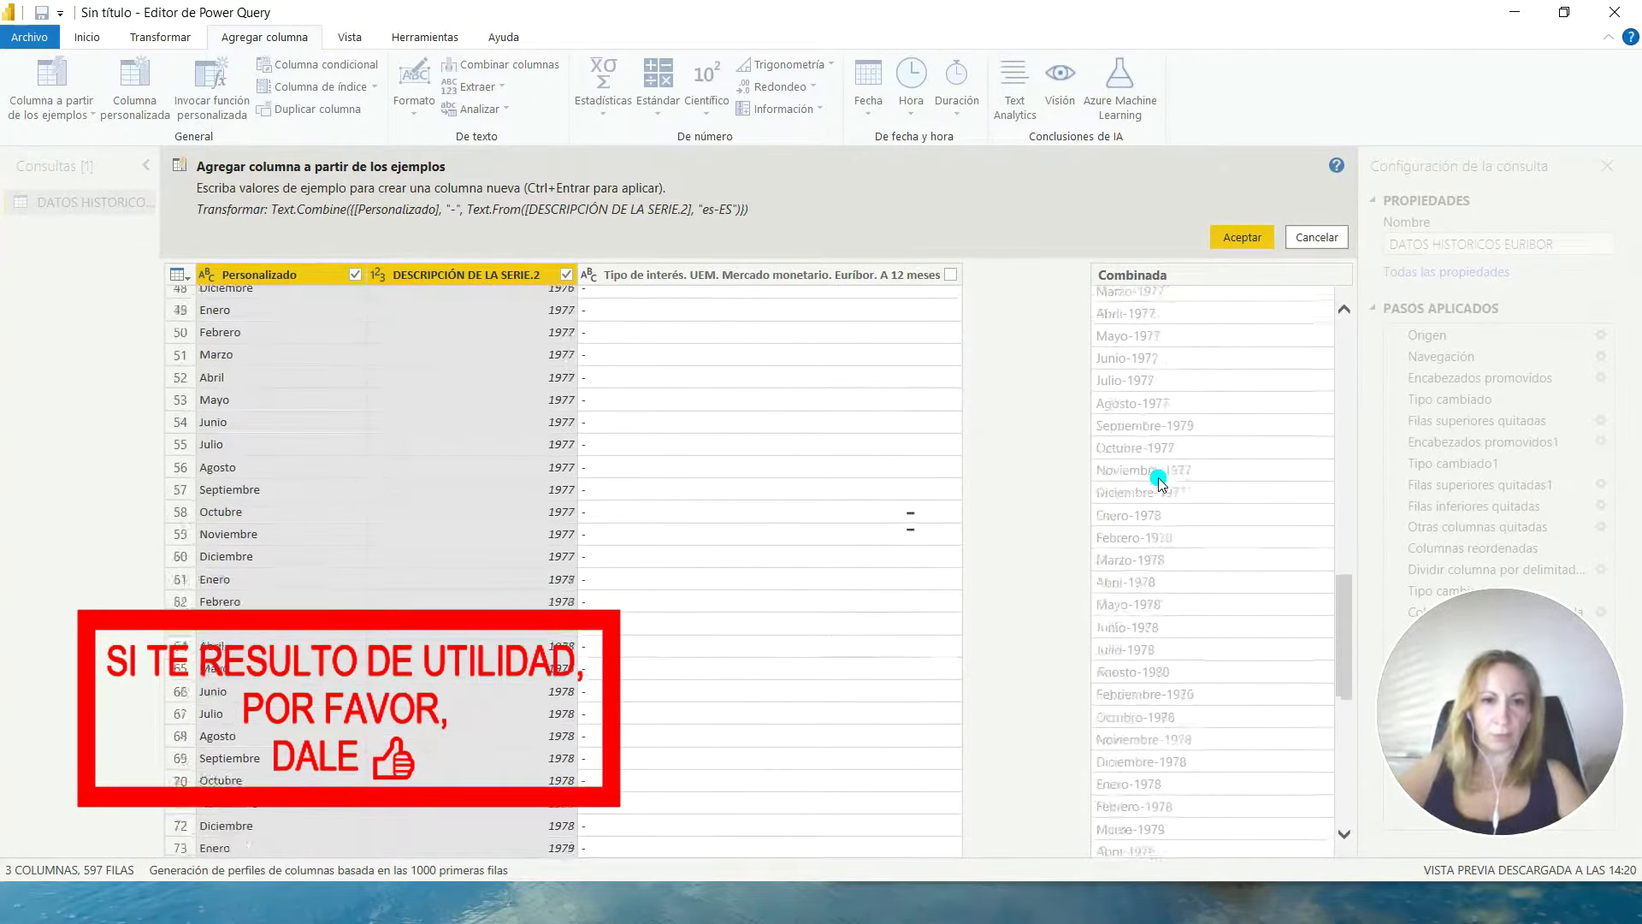
pyautogui.scroll(20, 1160, 482)
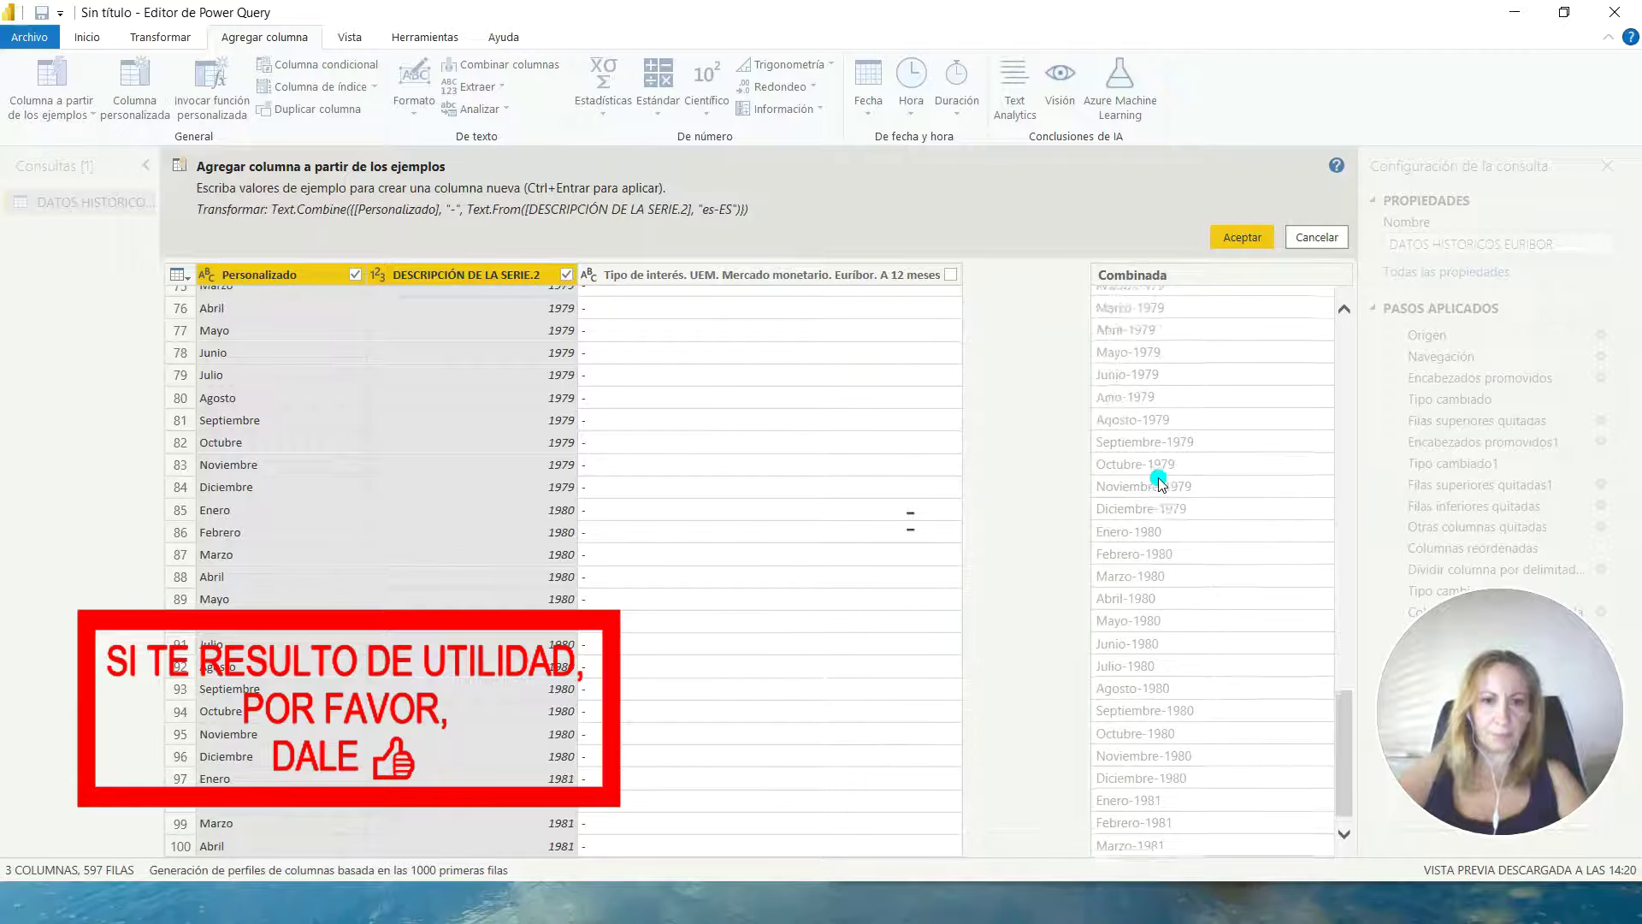
pyautogui.click(1228, 241)
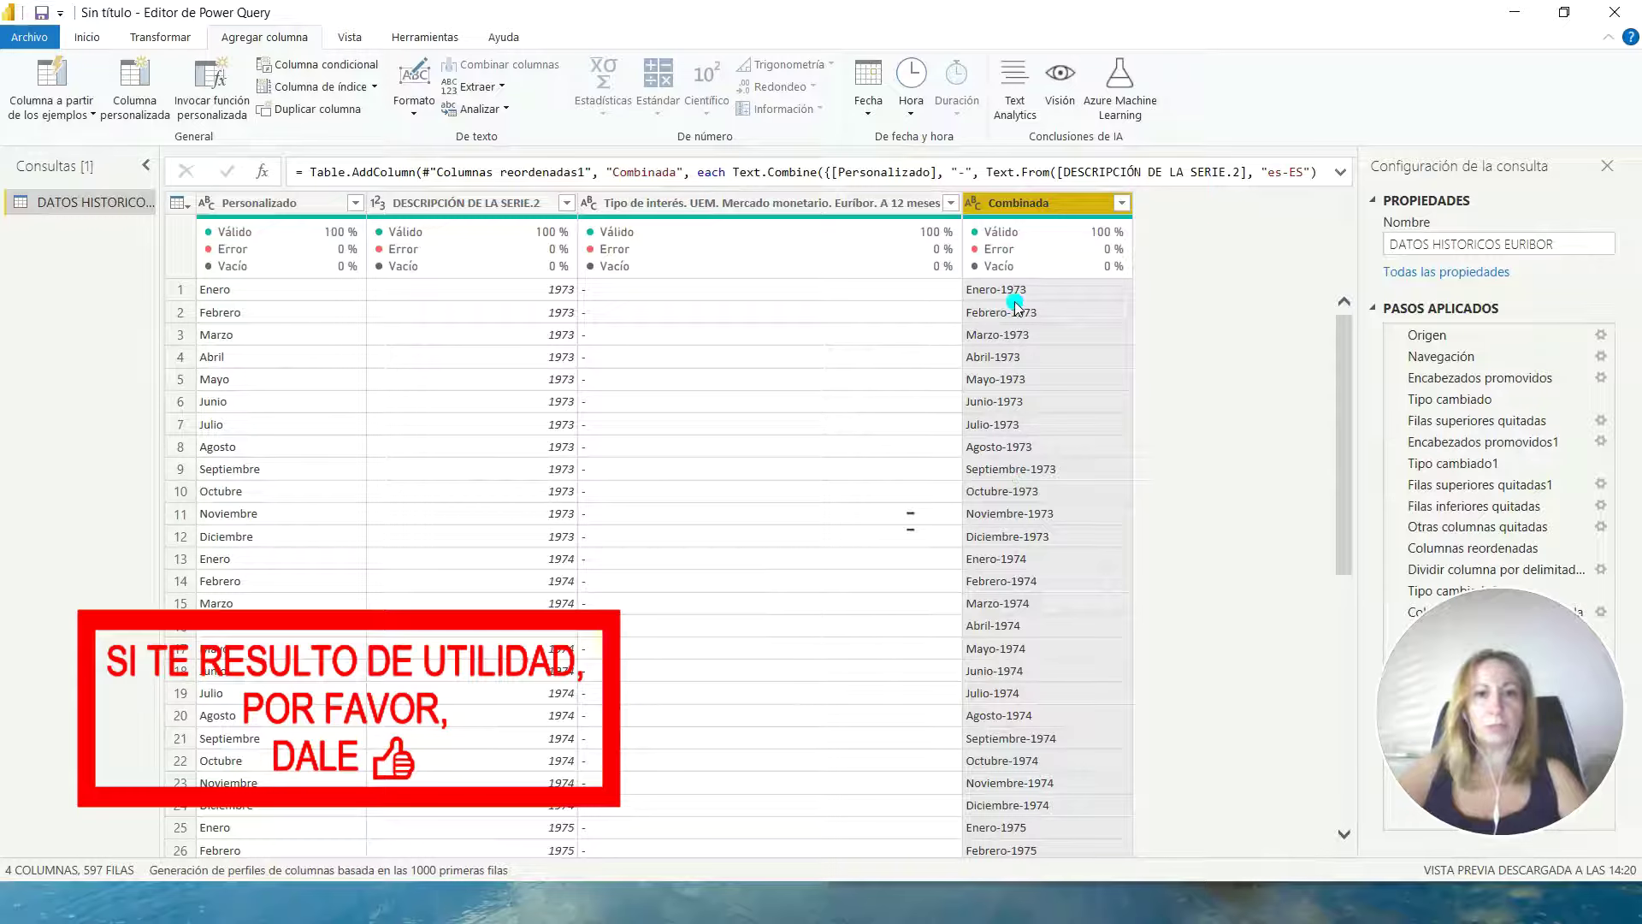
# - Add a date column by parsing the month-year text in Combinada and check the resulting dates down the table
pyautogui.click(866, 108)
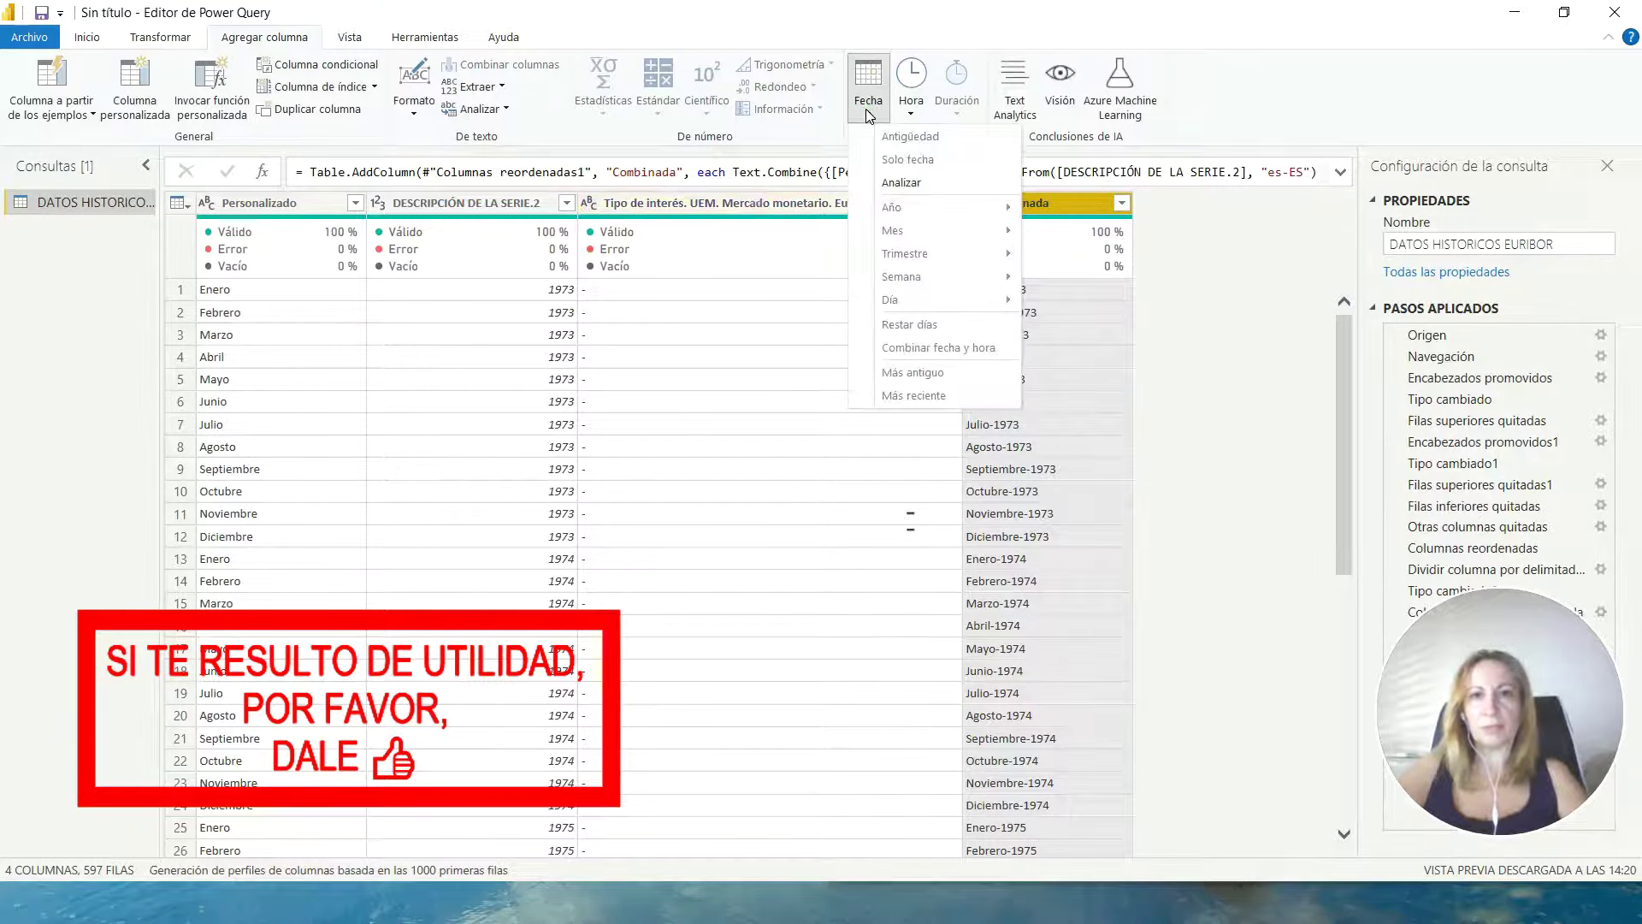
pyautogui.click(898, 182)
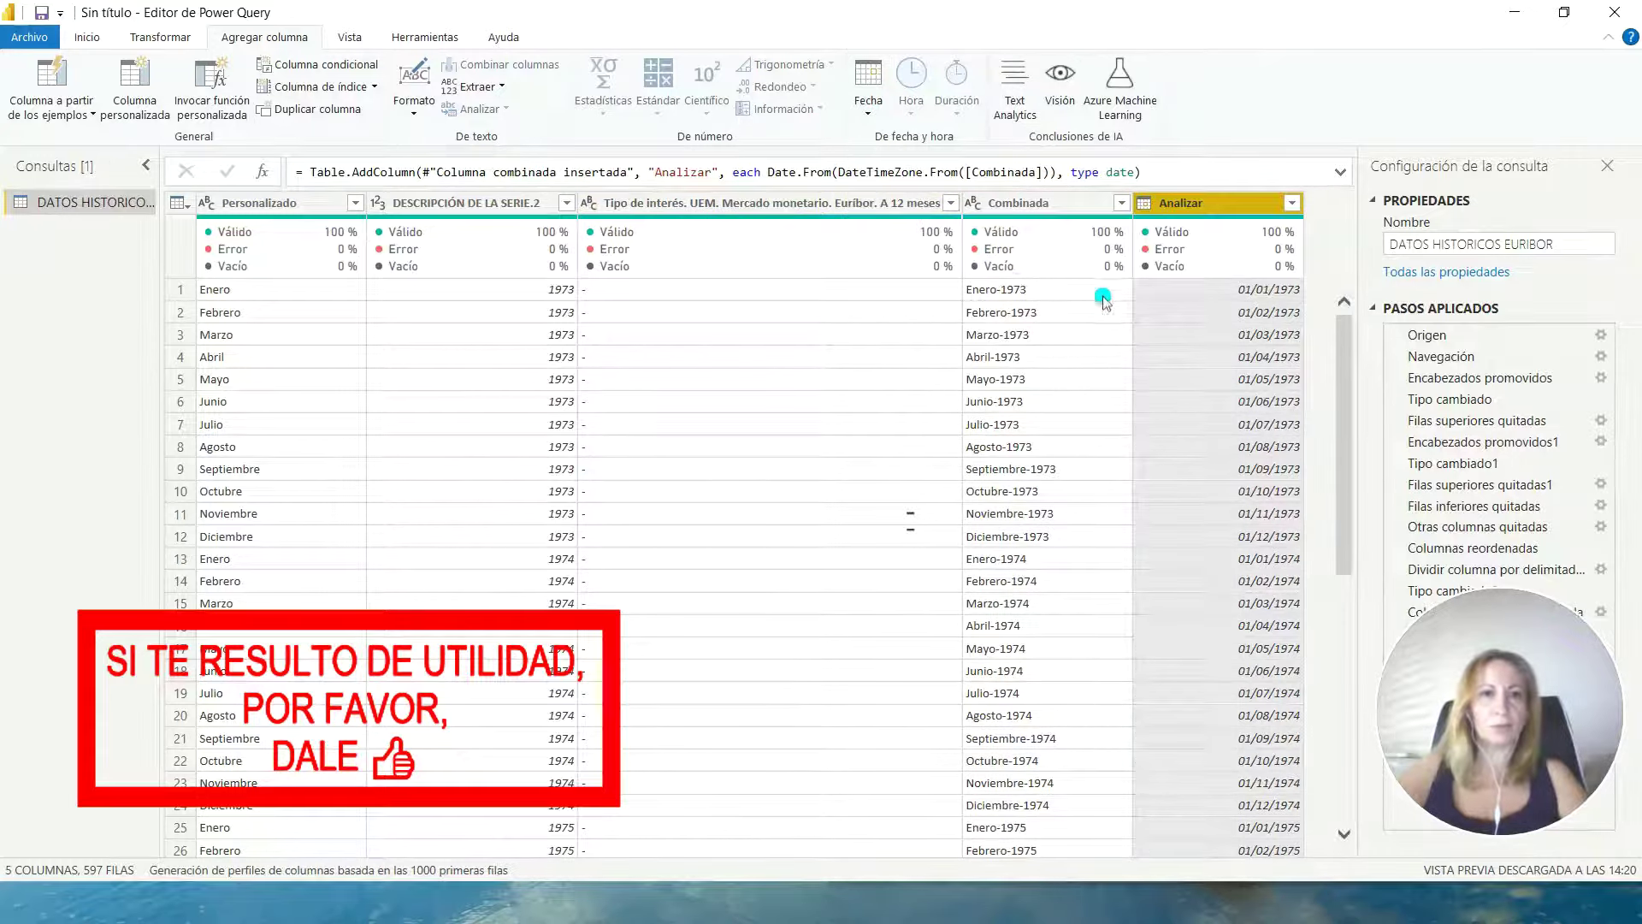
pyautogui.scroll(-20, 1216, 393)
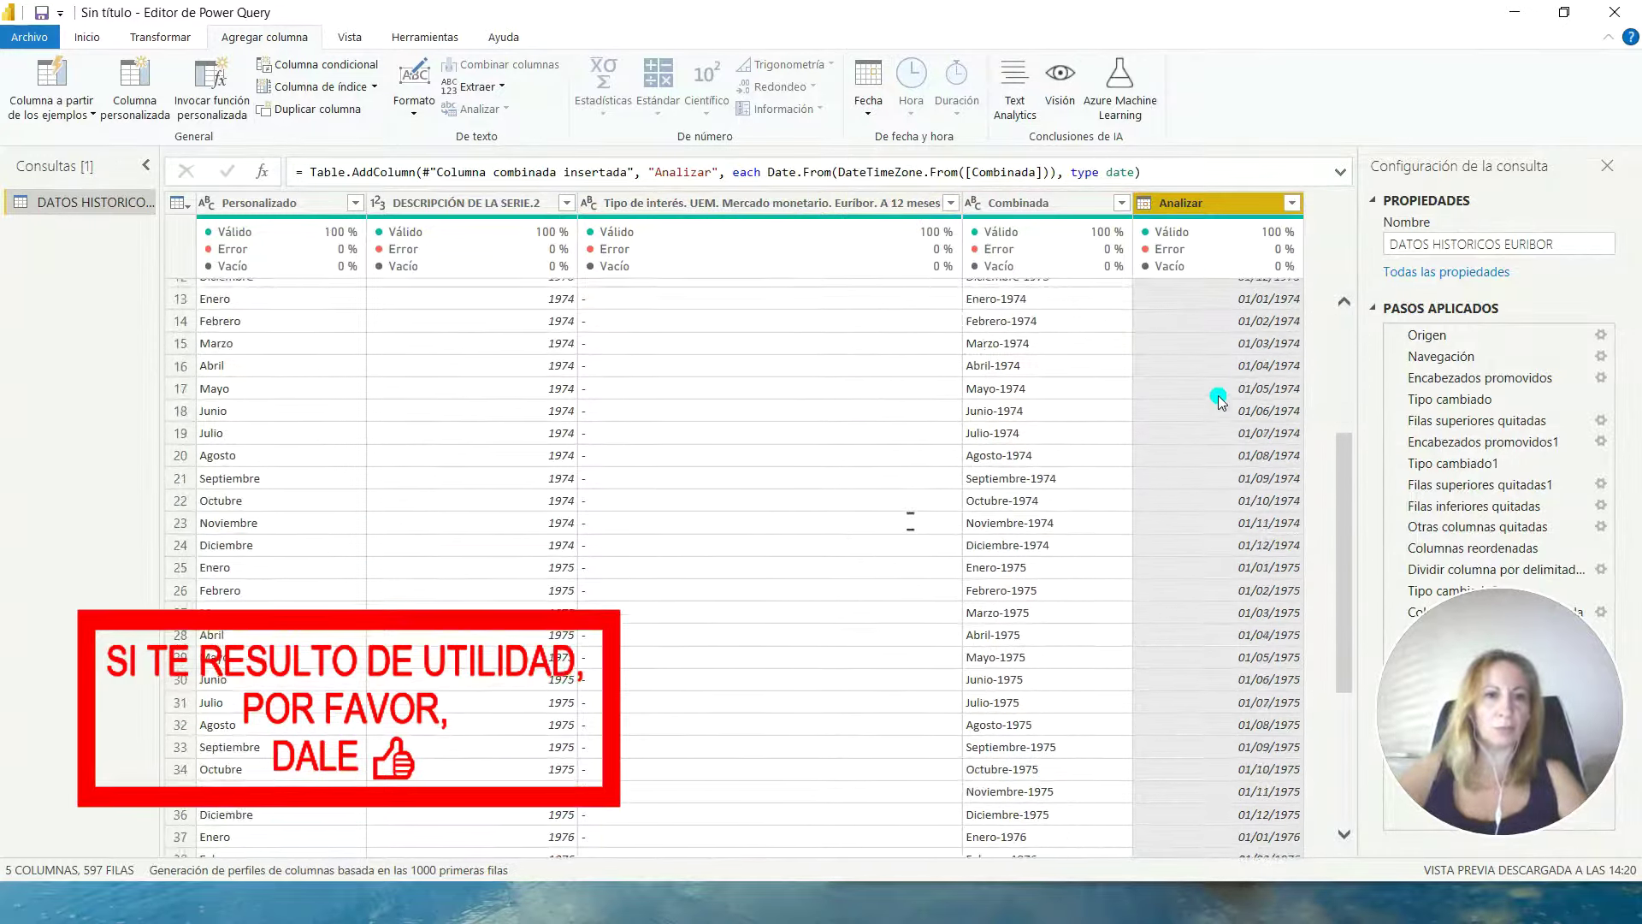
pyautogui.scroll(-20, 1218, 401)
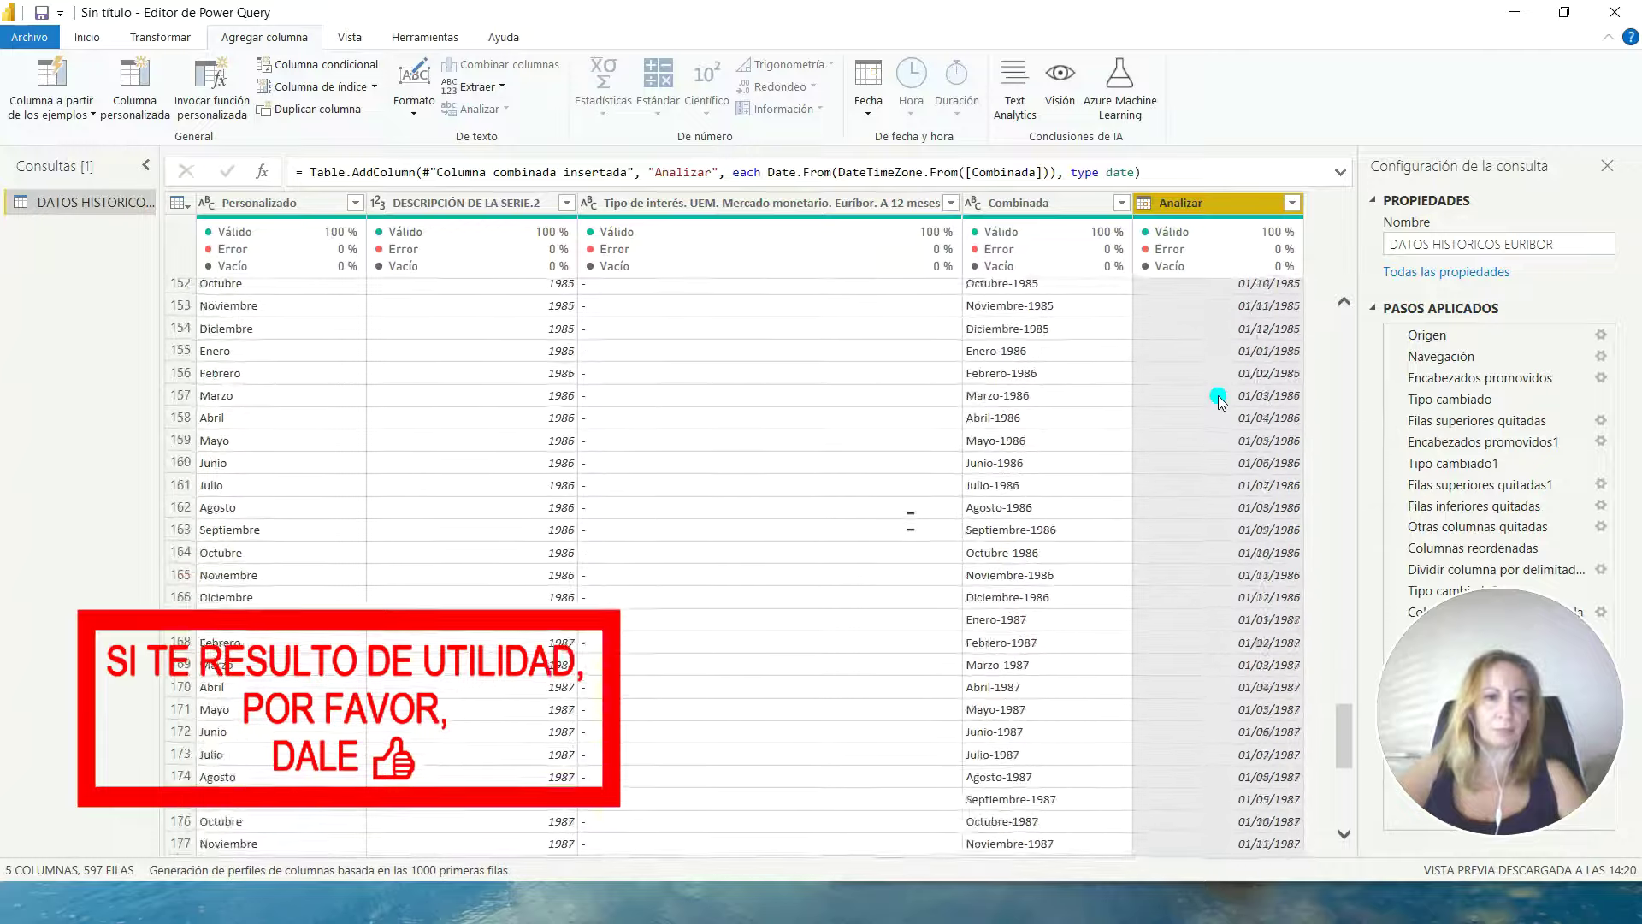
pyautogui.scroll(-20, 1209, 389)
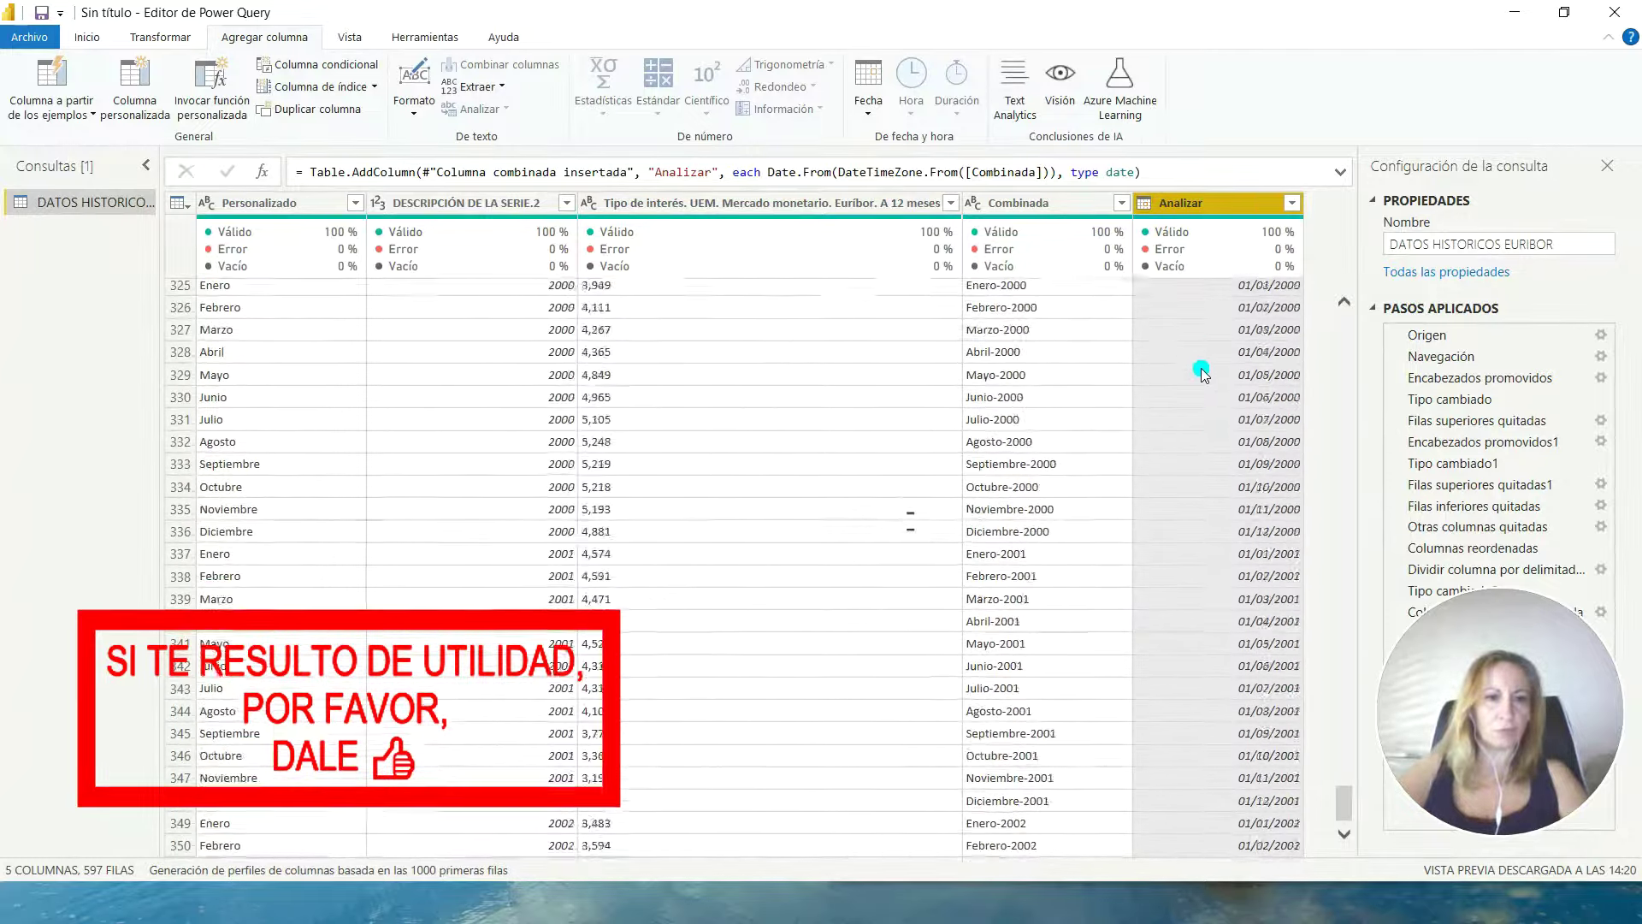
pyautogui.scroll(-20, 1195, 351)
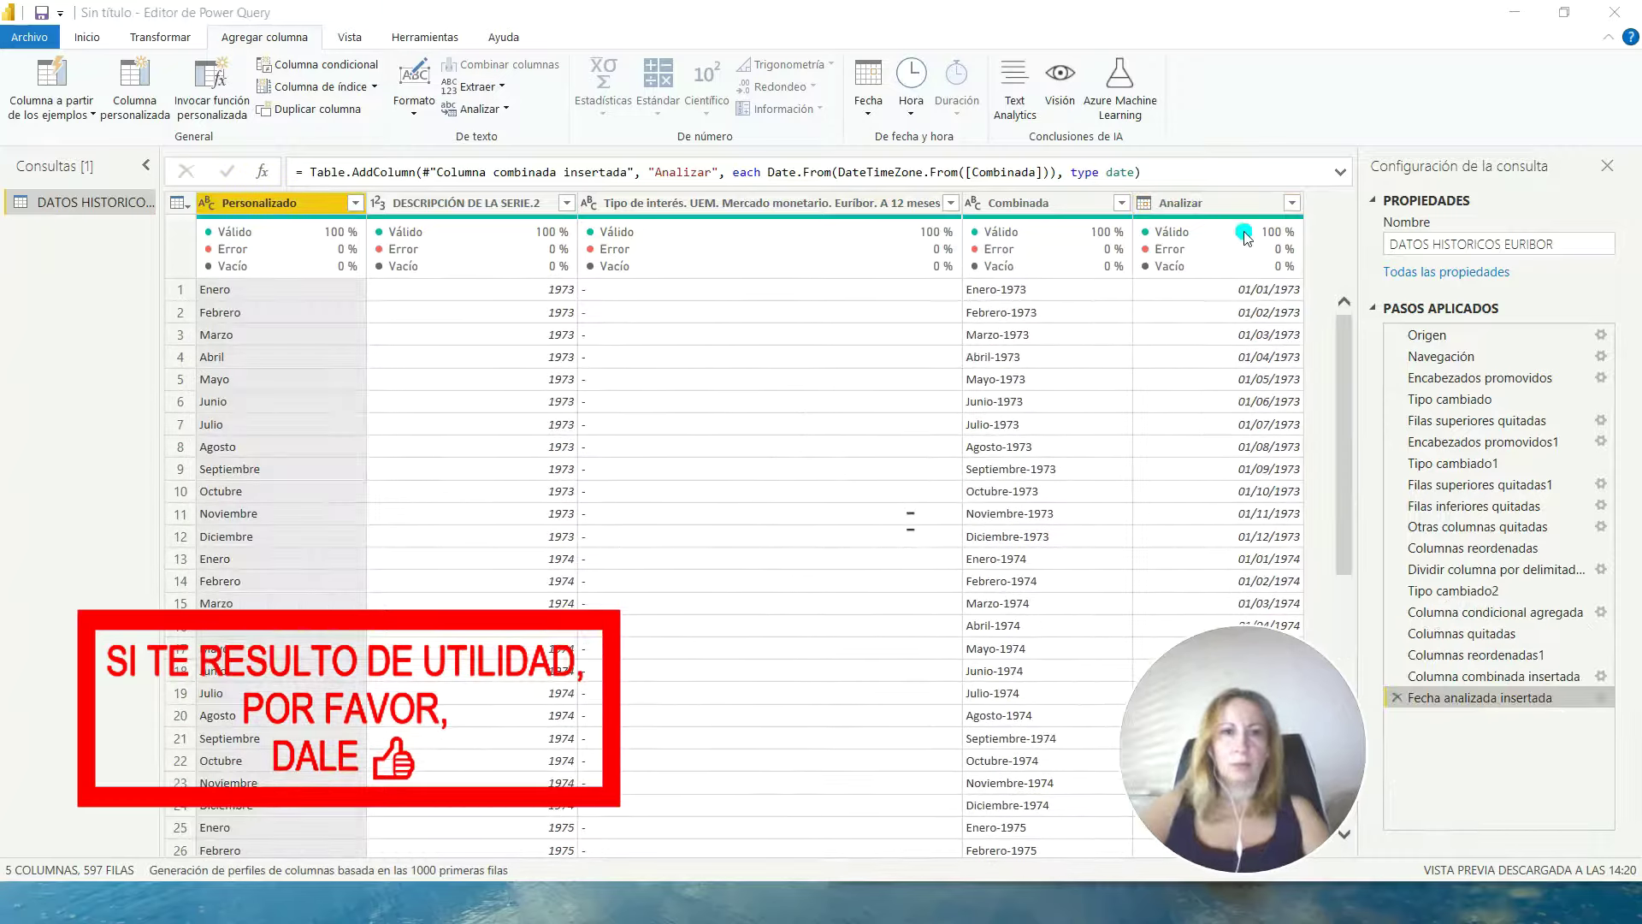
# - Keep only the 12-month Euríbor interest rate column and the Analizar column, removing all the others
pyautogui.click(1232, 204)
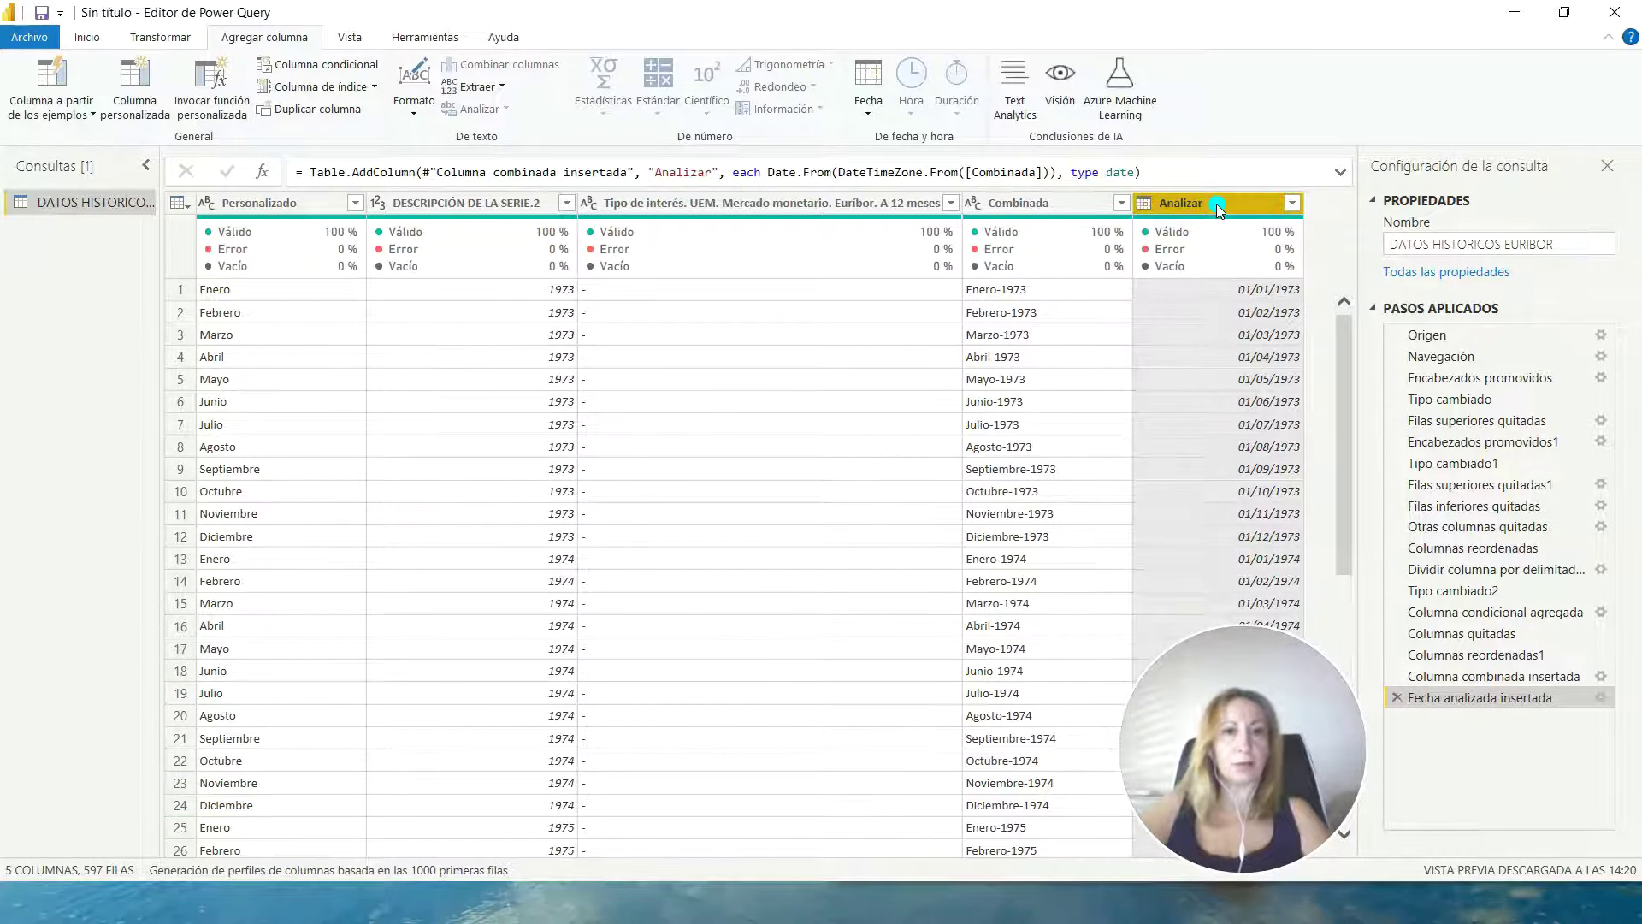
pyautogui.click(730, 205)
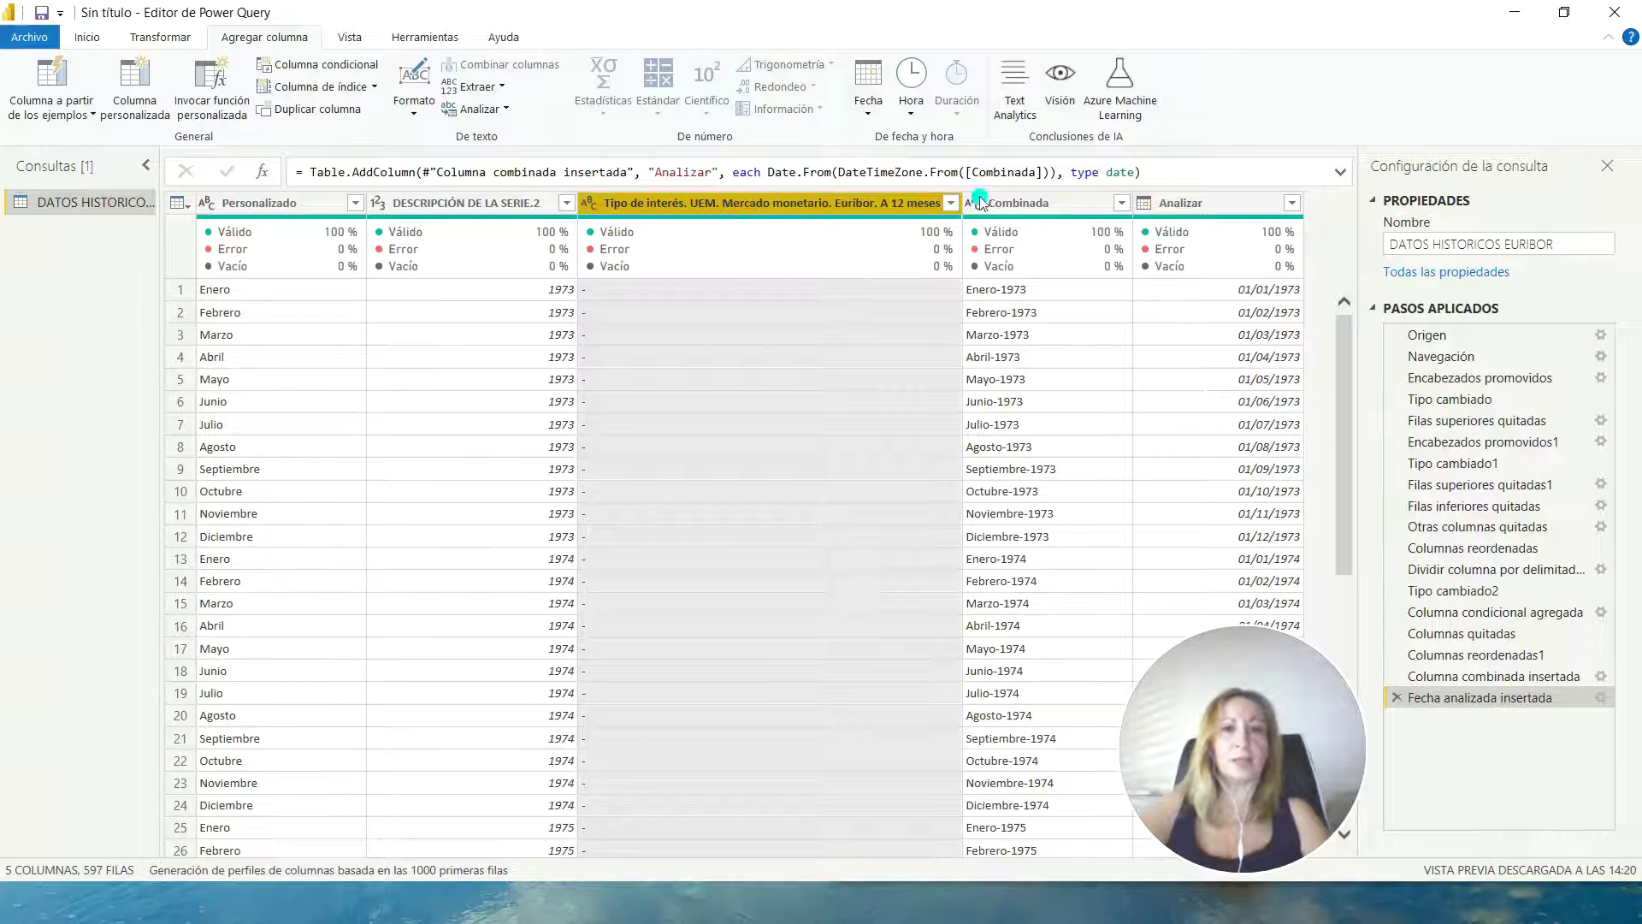
pyautogui.keyDown('ctrl'); pyautogui.click(1158, 205); pyautogui.keyUp('ctrl')
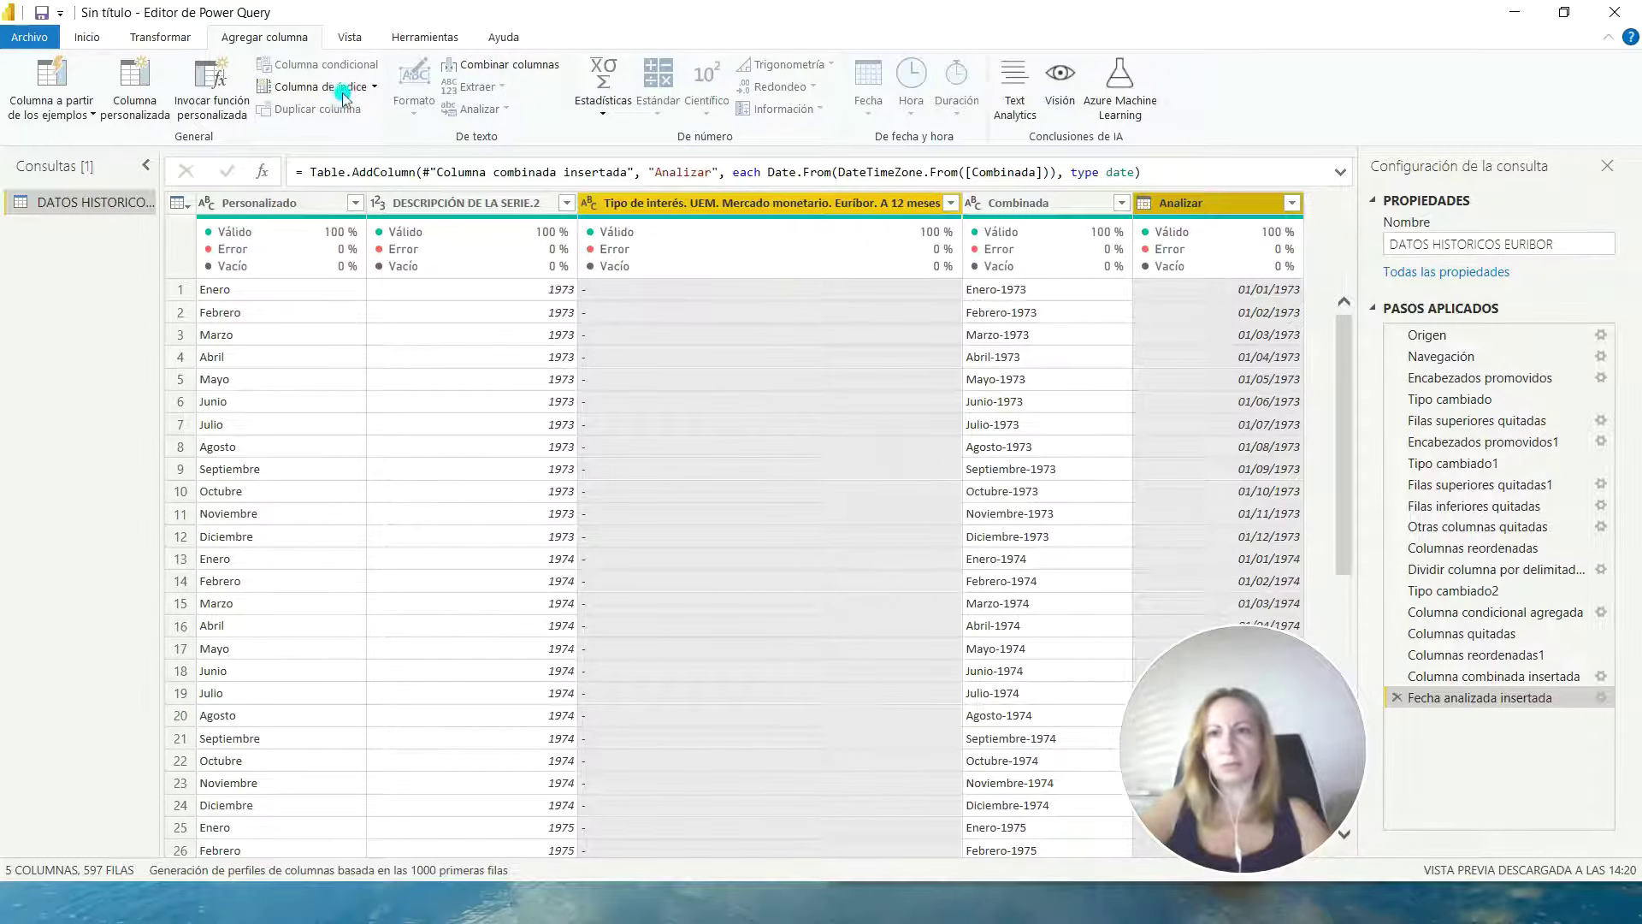
pyautogui.click(88, 38)
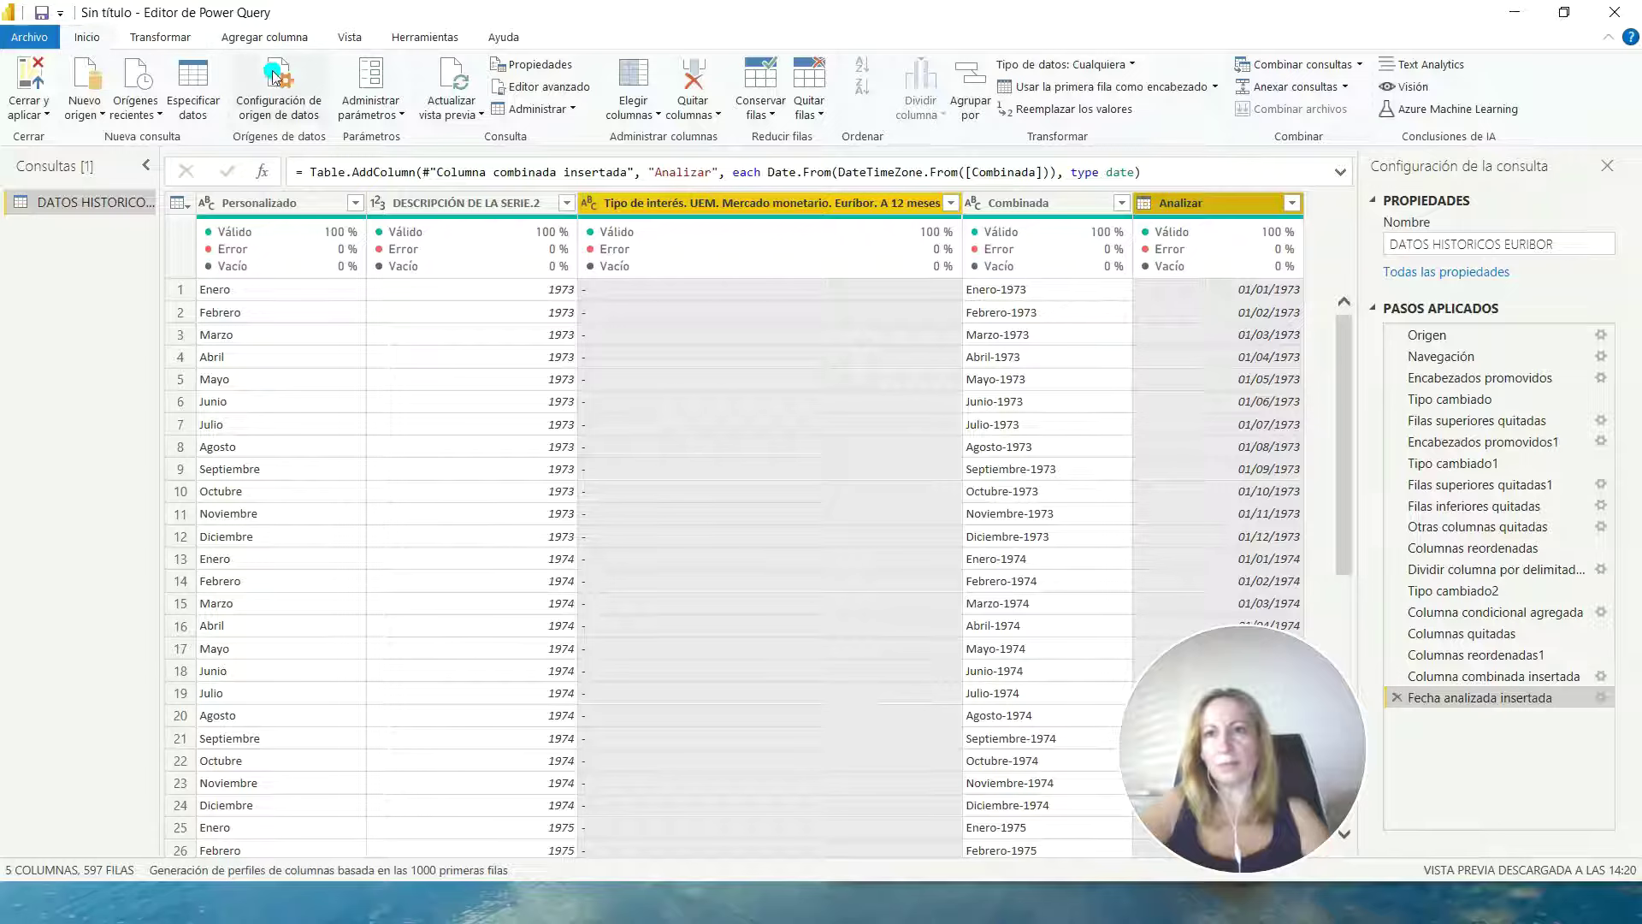
pyautogui.click(694, 113)
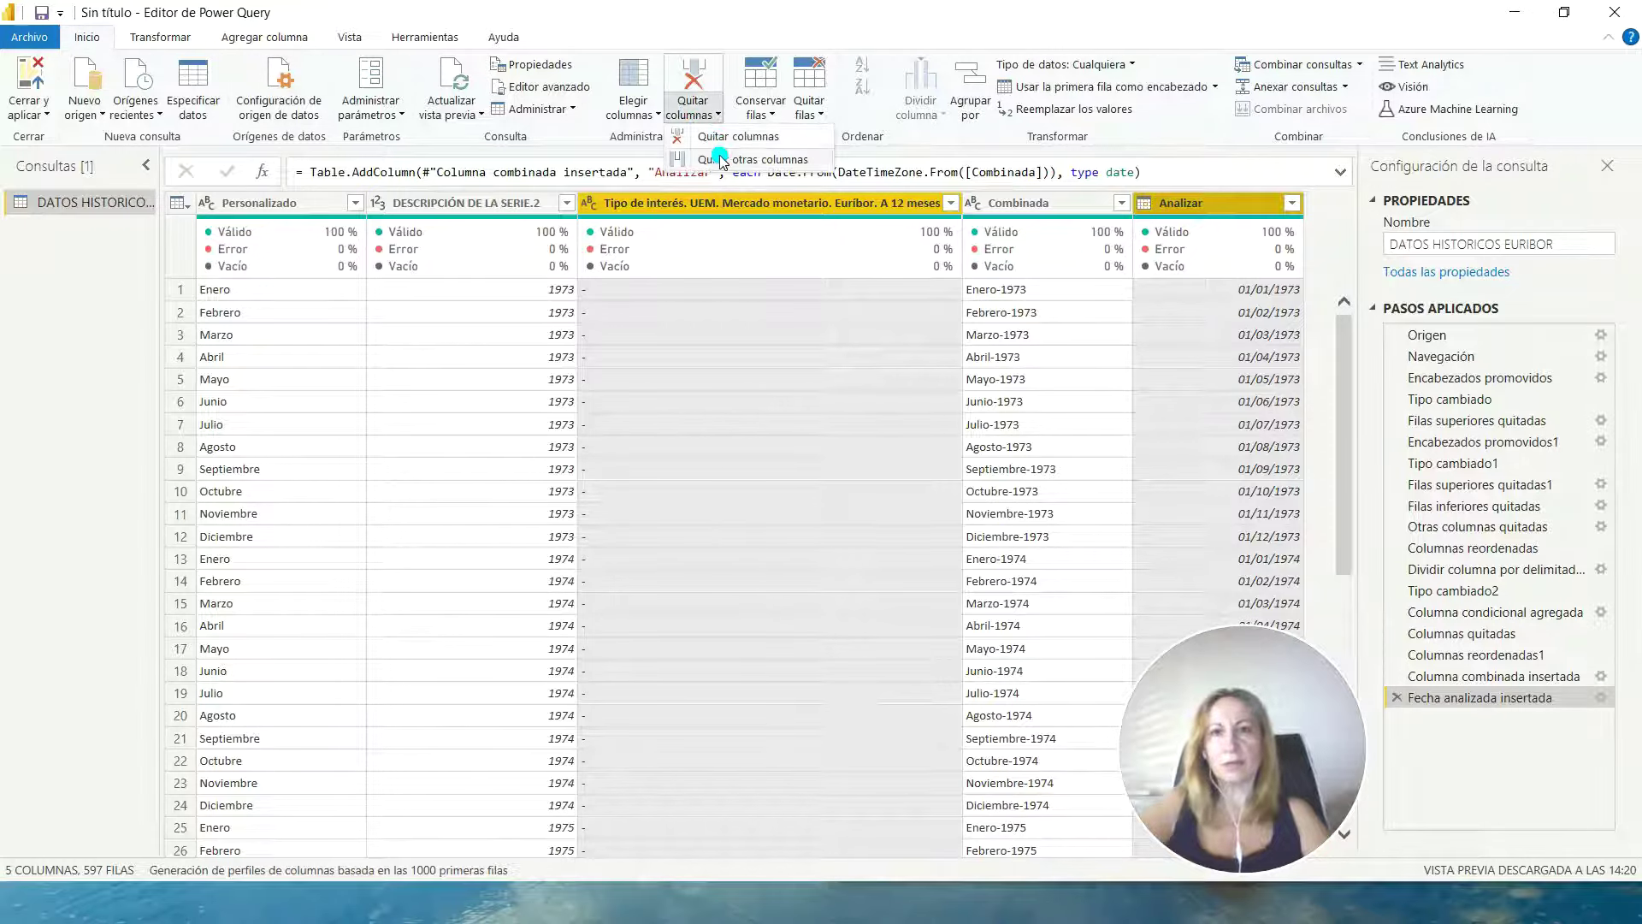
pyautogui.click(721, 161)
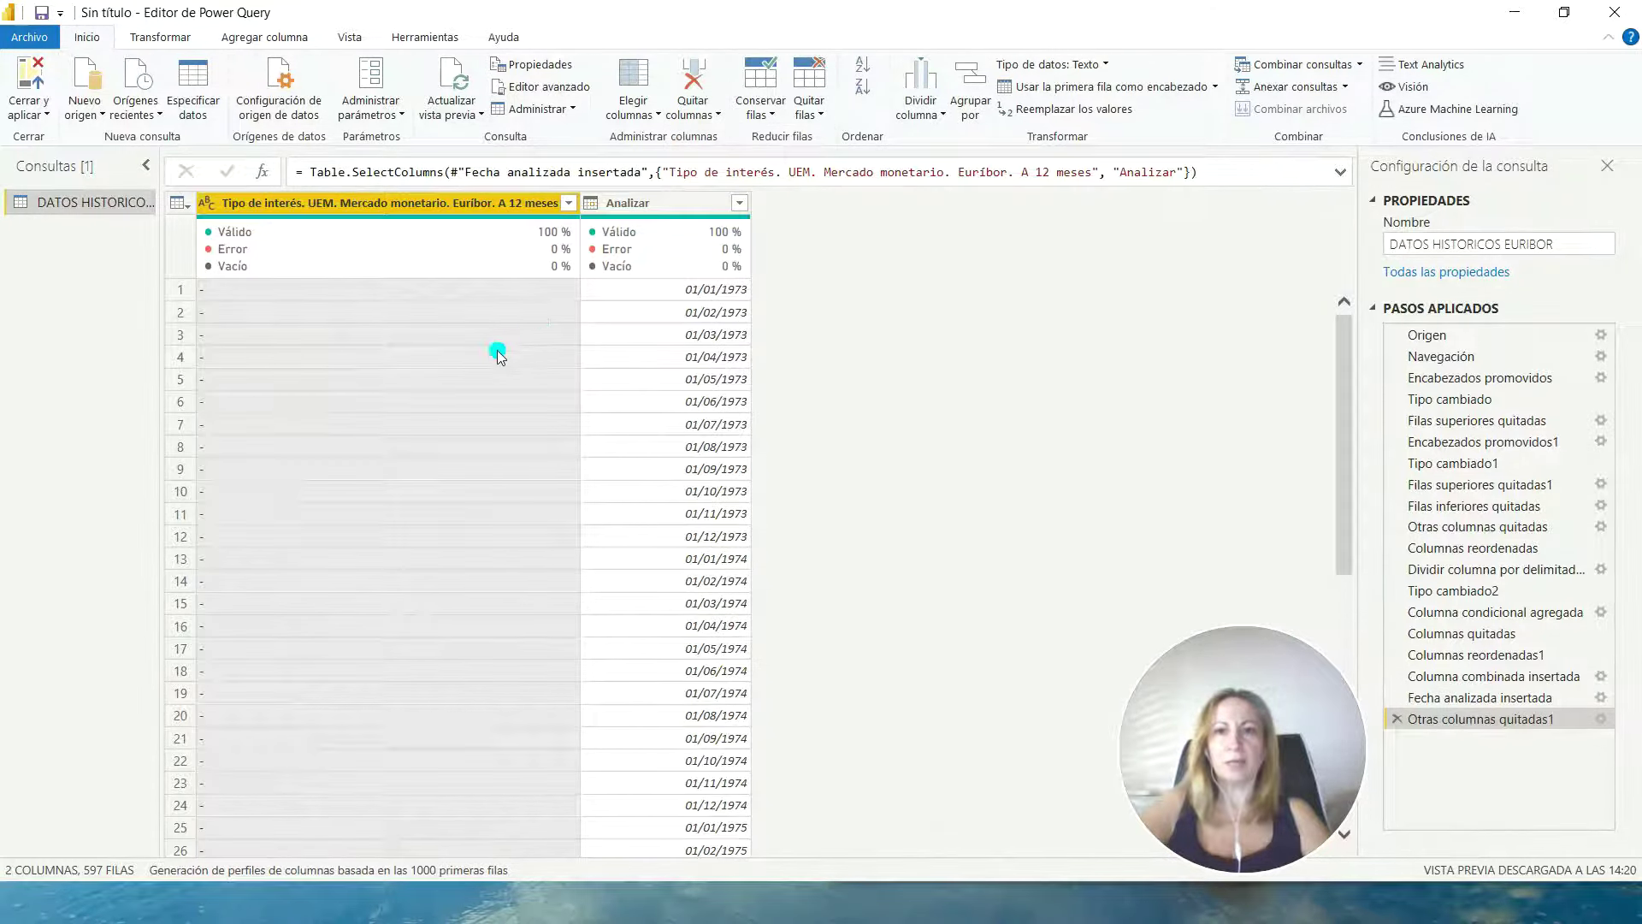
# - Look over the rows of the reduced table and rename the Analizar column to Fecha
pyautogui.scroll(-20, 428, 389)
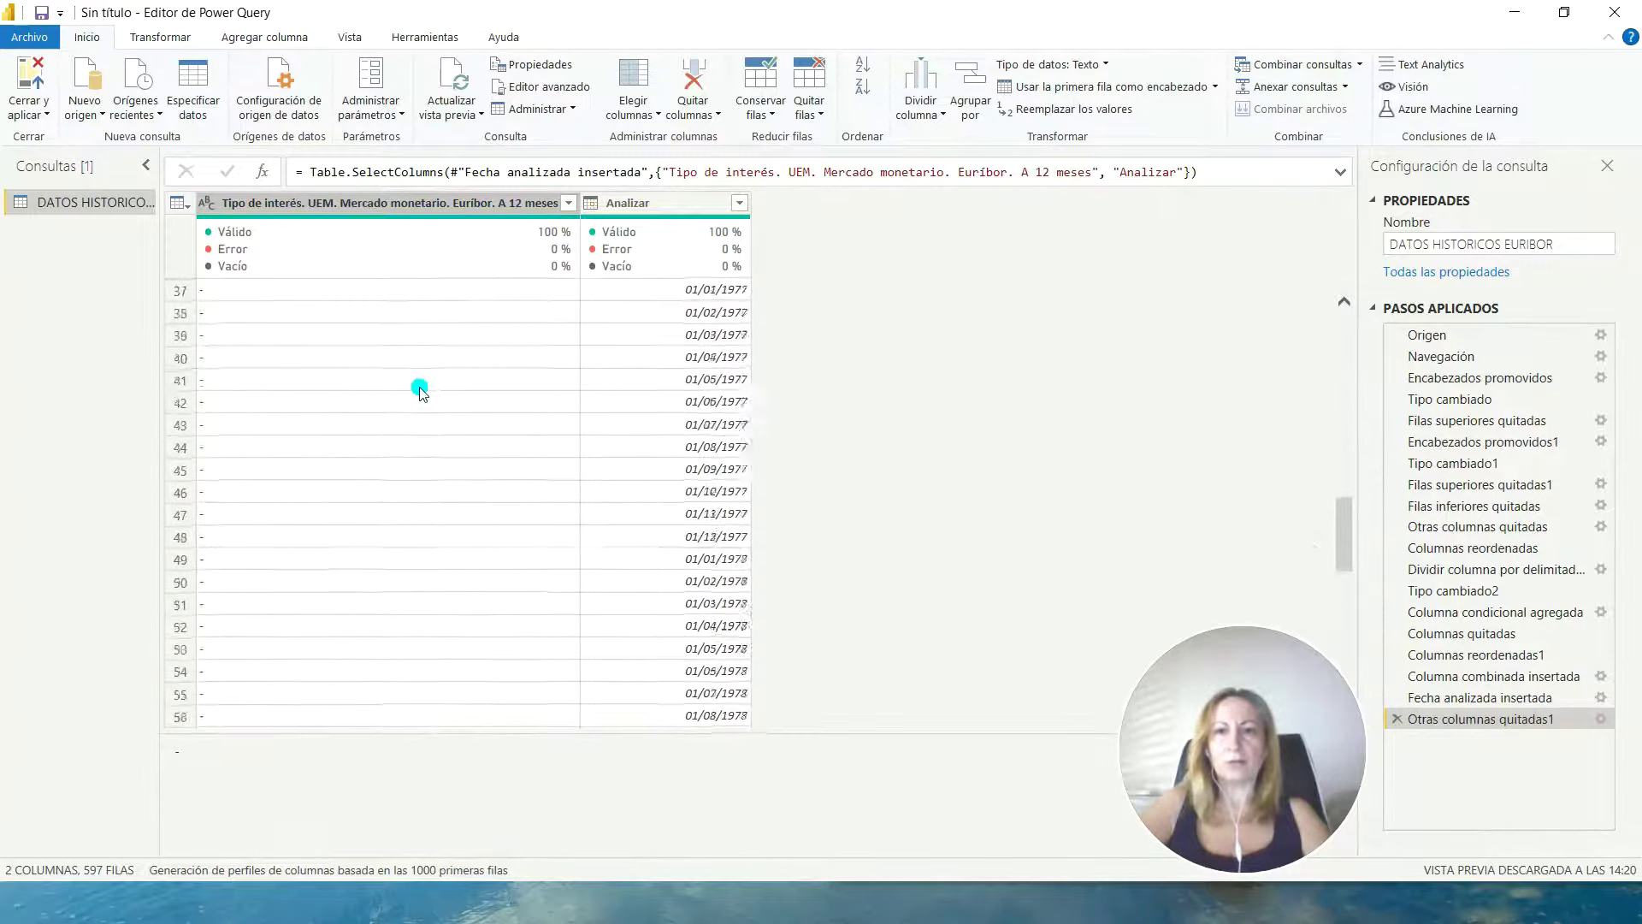
pyautogui.scroll(-20, 404, 379)
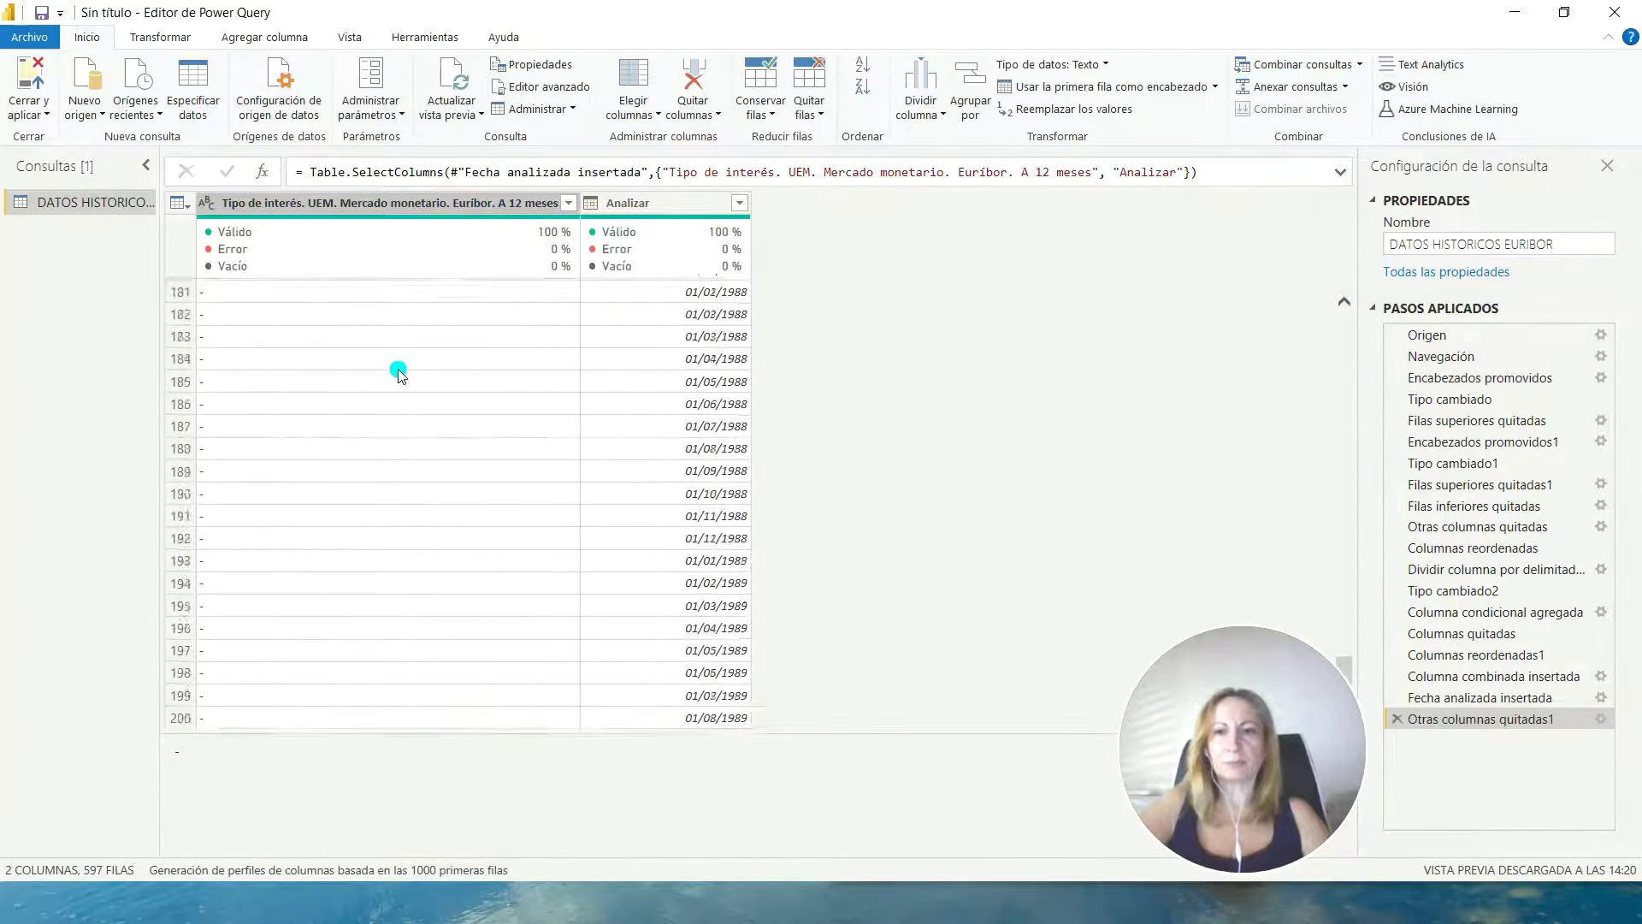
pyautogui.scroll(-20, 392, 368)
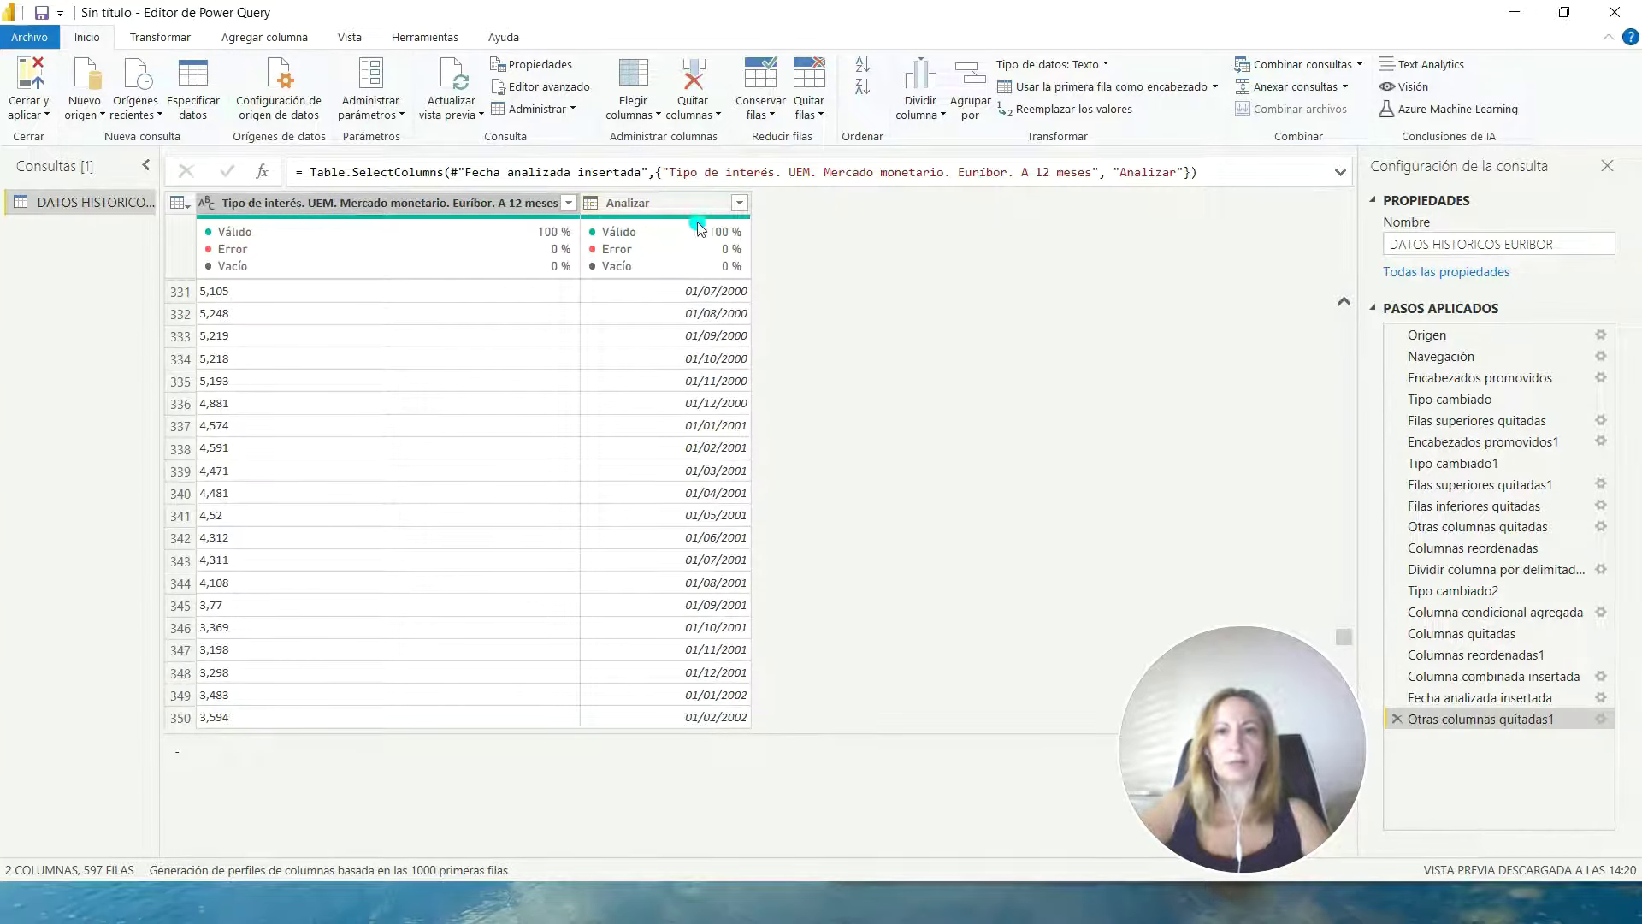
pyautogui.doubleClick(674, 202)
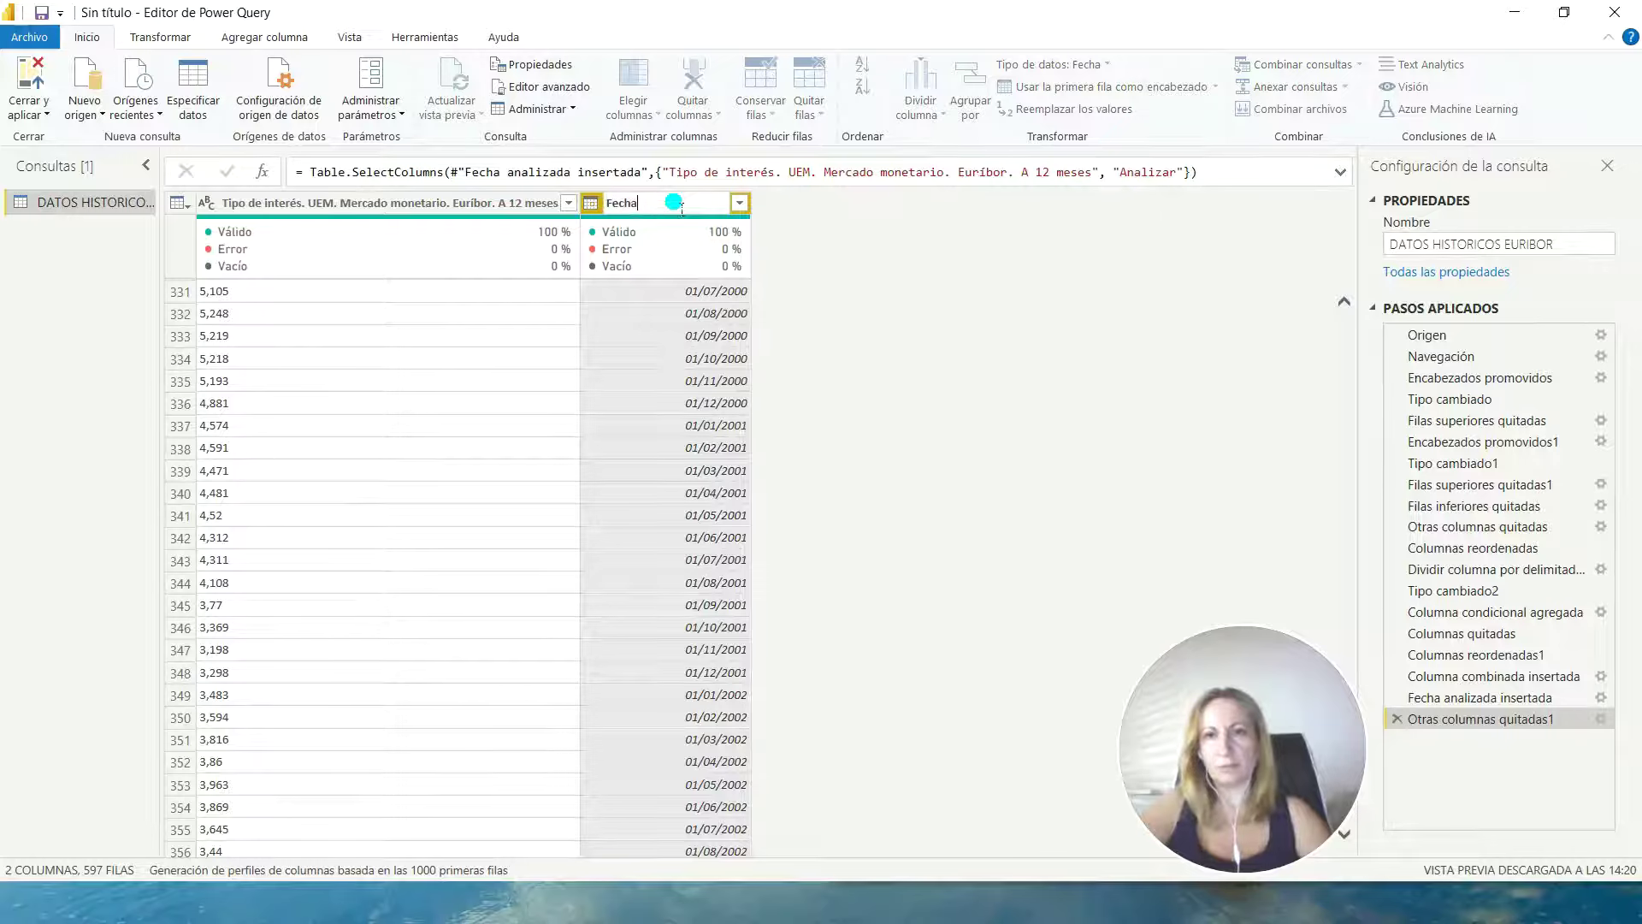
pyautogui.press('Return')
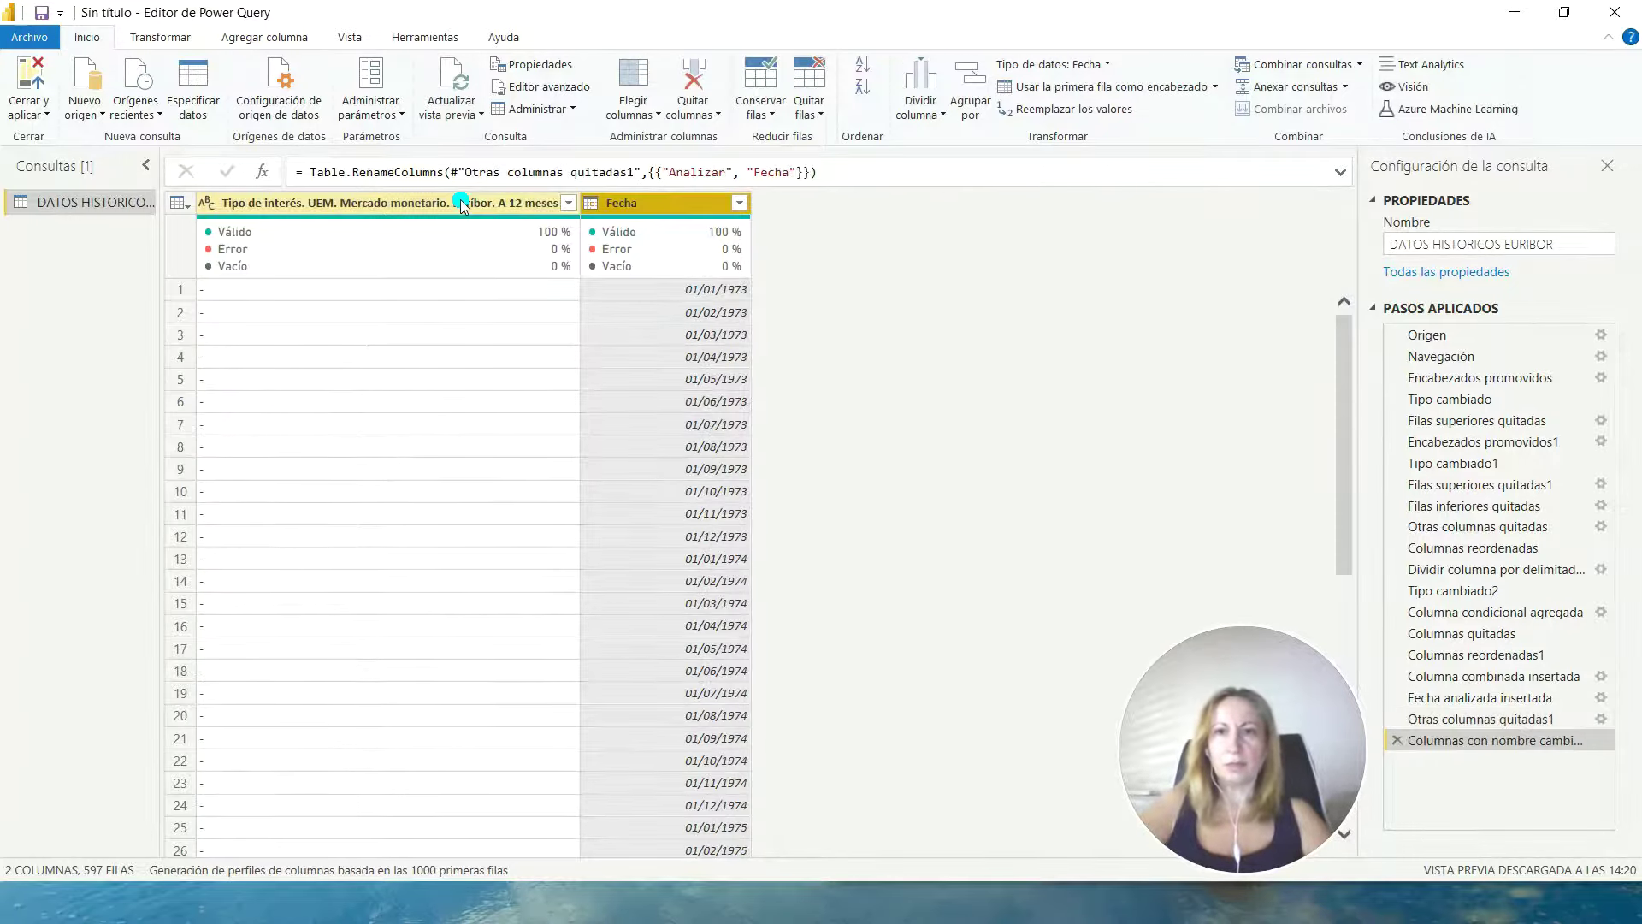
# - Shorten the interest rate column's name to "Tipo de interés. Euríbor. A 12 meses" by removing the "UEM. Mercado monetario." part
pyautogui.click(464, 202)
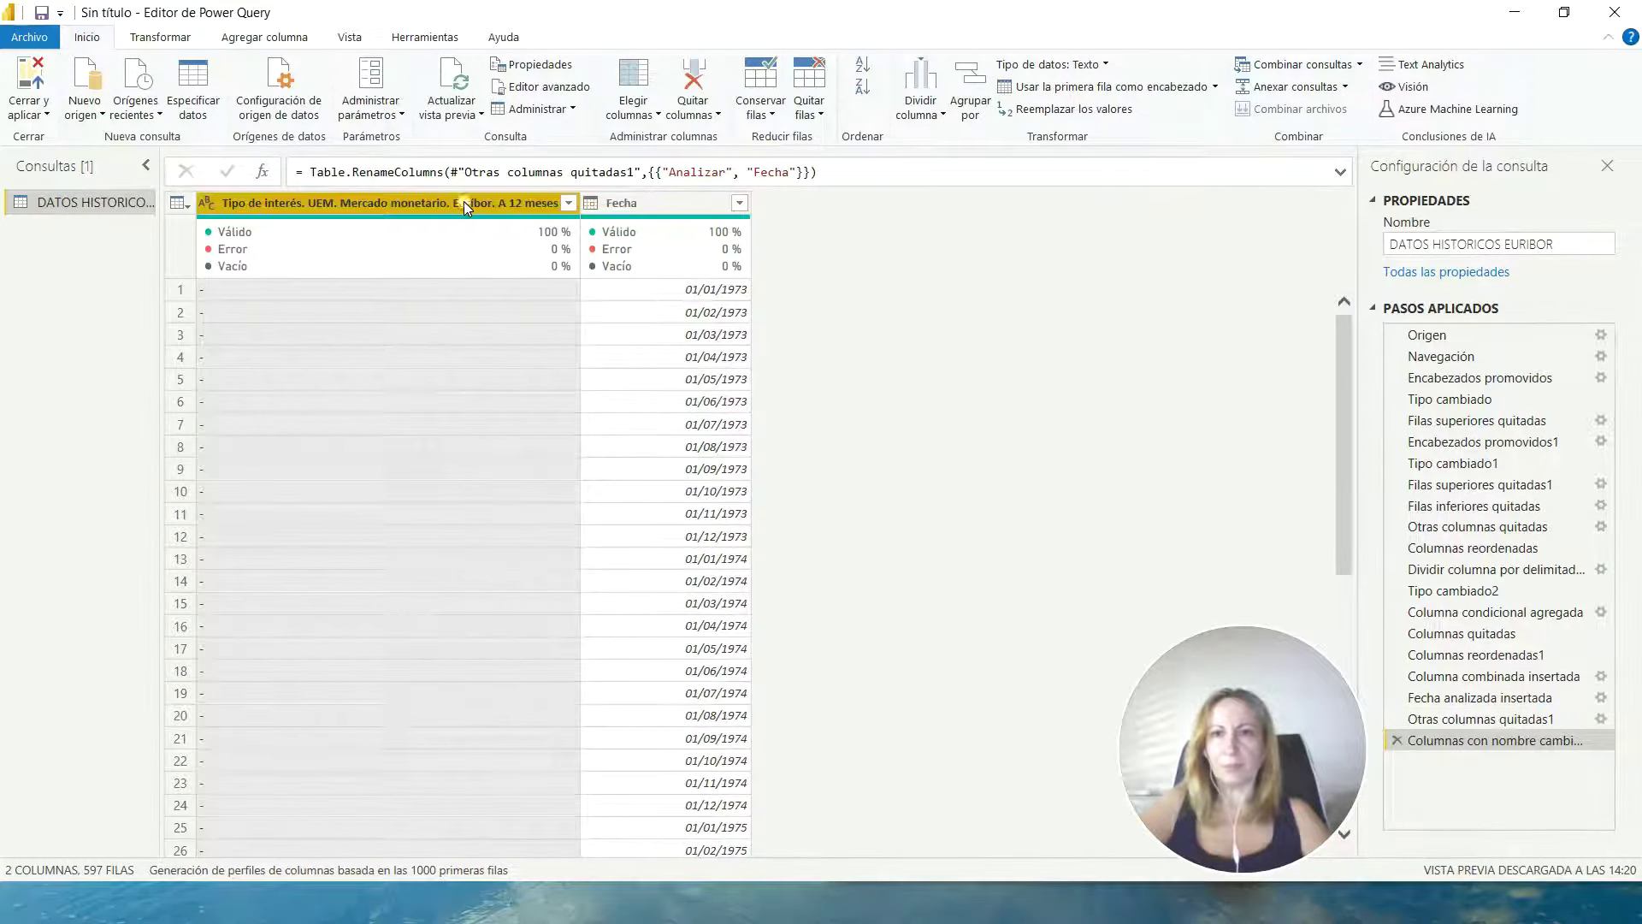
pyautogui.doubleClick(464, 202)
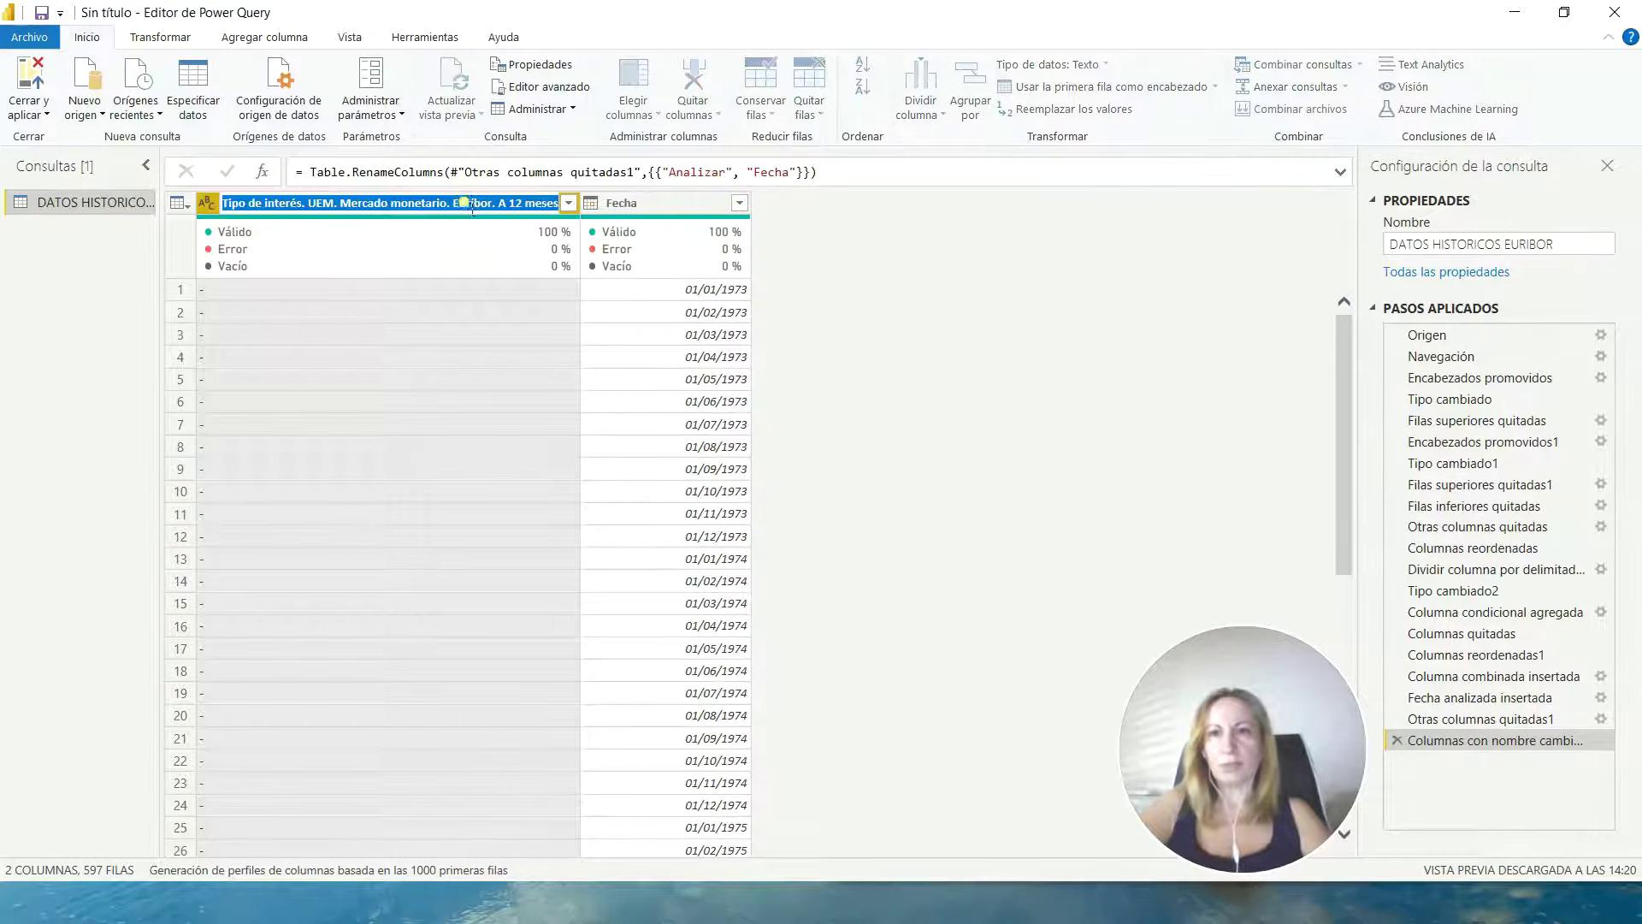
pyautogui.click(445, 205)
pyautogui.press('BackSpace')
pyautogui.press('BackSpace')
pyautogui.press('BackSpace')
pyautogui.press('BackSpace')
pyautogui.press('BackSpace')
pyautogui.press('BackSpace')
pyautogui.press('BackSpace')
pyautogui.press('BackSpace')
pyautogui.press('BackSpace')
pyautogui.press('BackSpace')
pyautogui.press('BackSpace')
pyautogui.press('BackSpace')
pyautogui.press('BackSpace')
pyautogui.press('BackSpace')
pyautogui.press('BackSpace')
pyautogui.press('BackSpace')
pyautogui.press('BackSpace')
pyautogui.press('BackSpace')
pyautogui.press('BackSpace')
pyautogui.press('BackSpace')
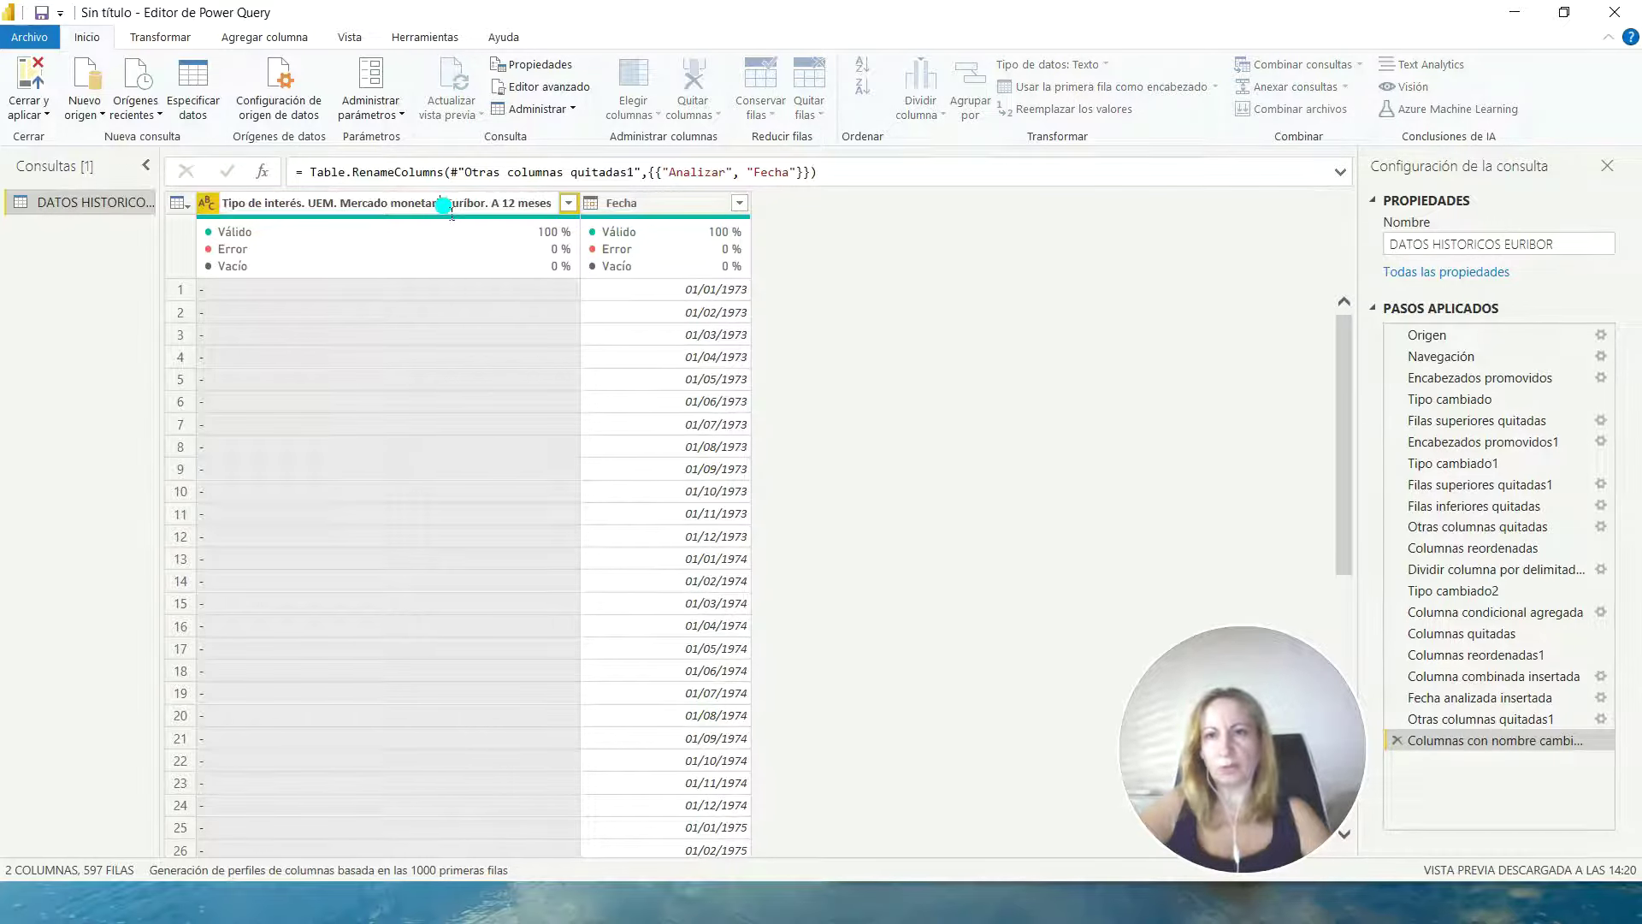
pyautogui.press('BackSpace')
pyautogui.press('BackSpace')
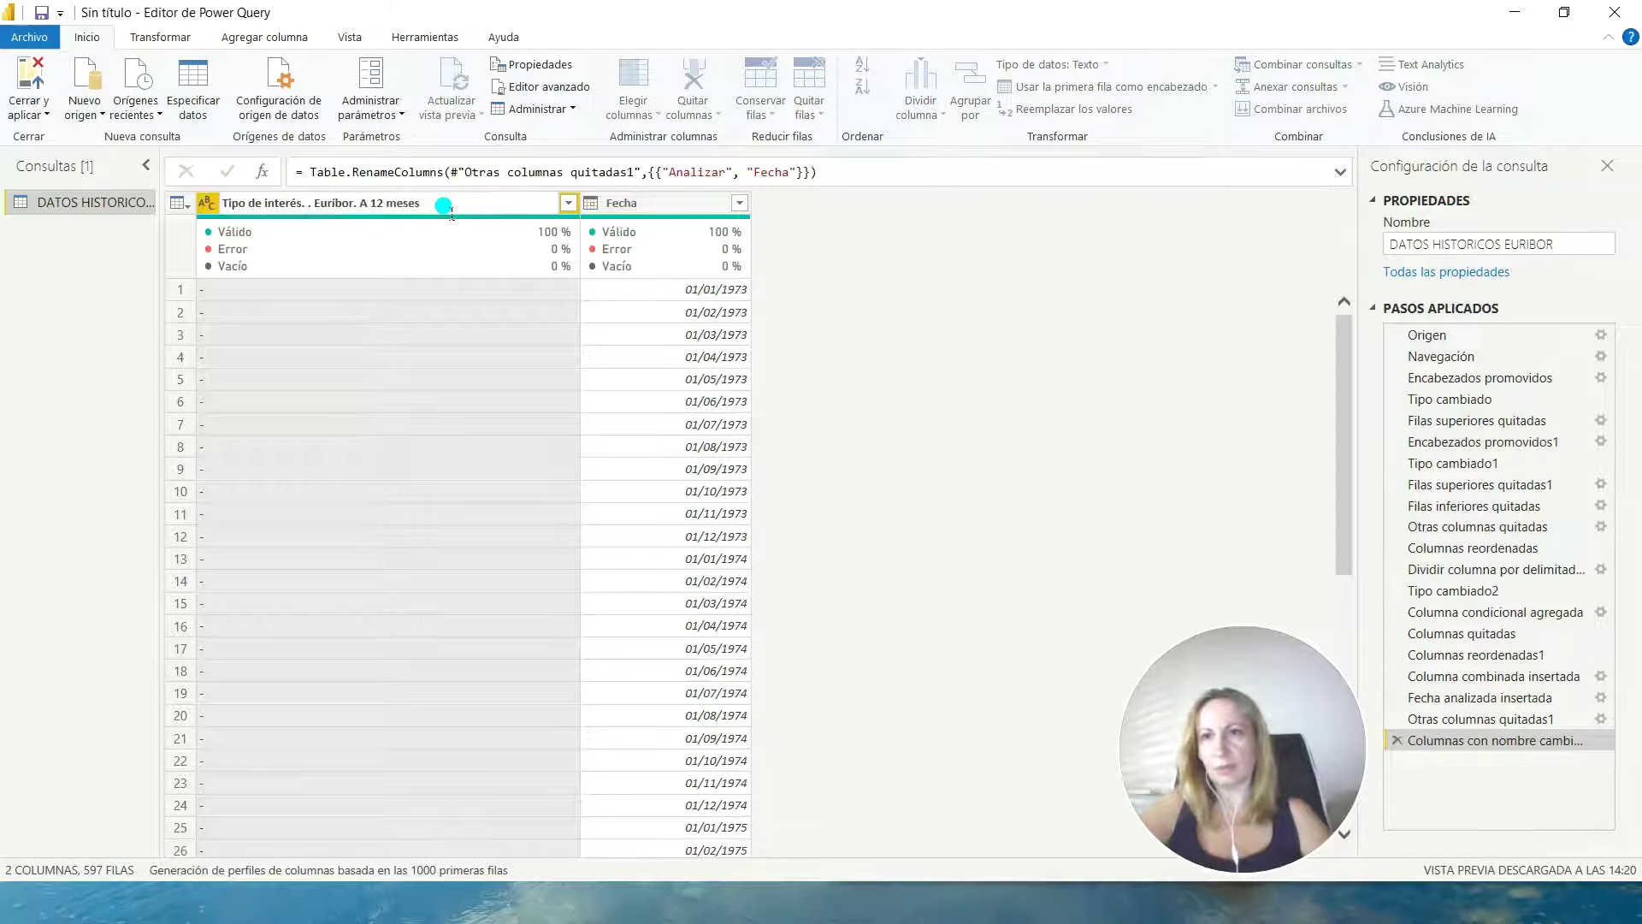
pyautogui.press('BackSpace')
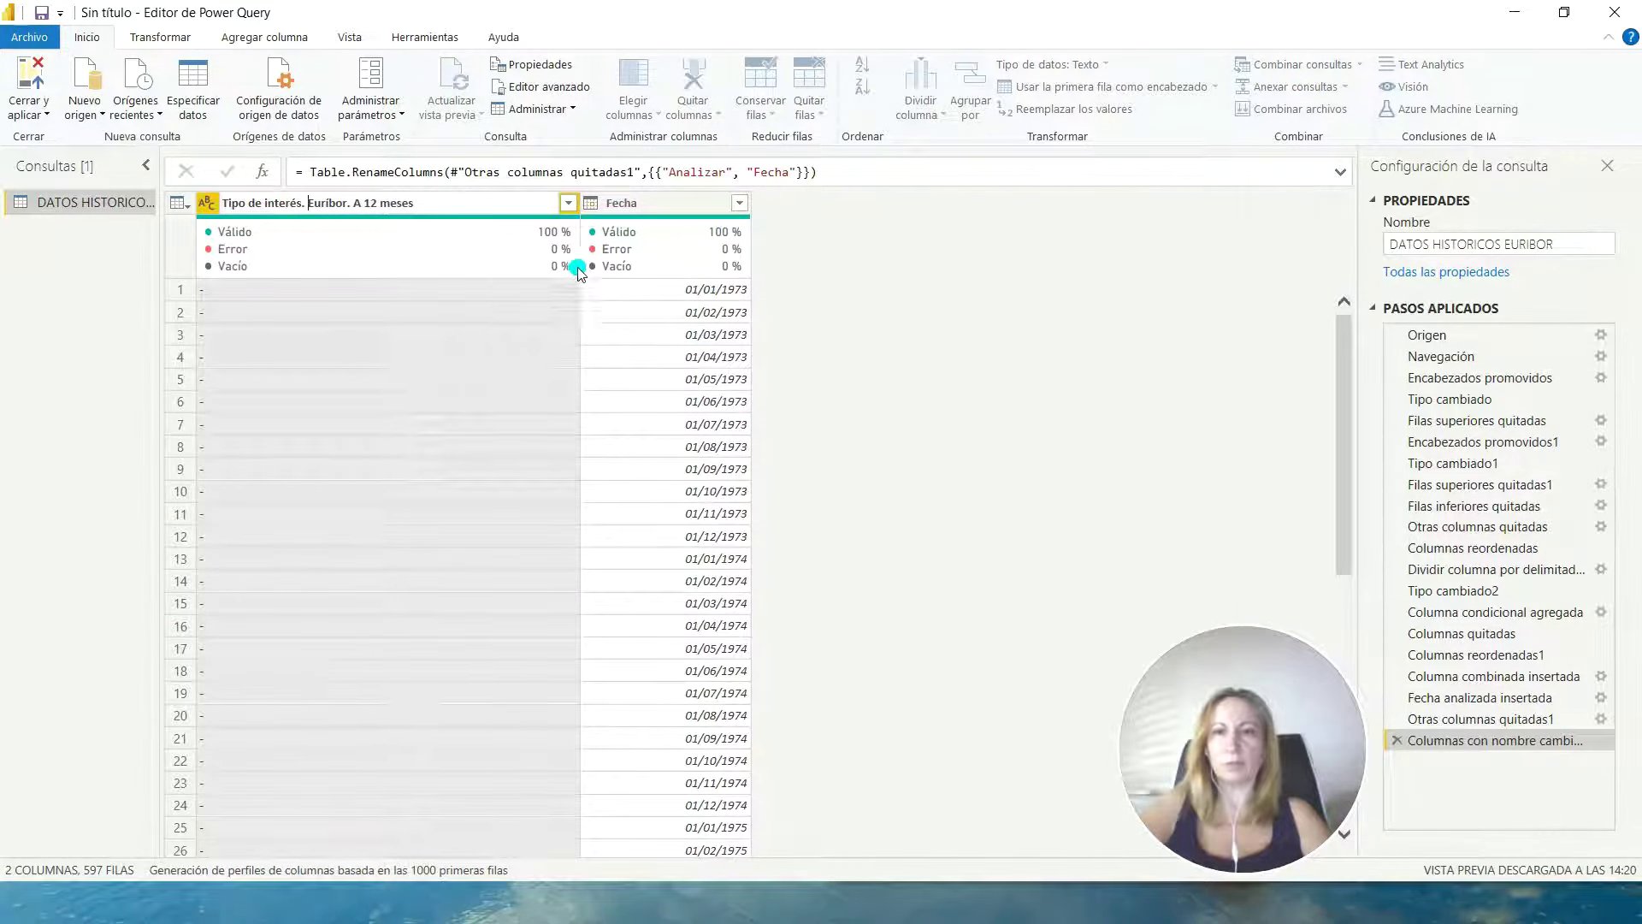
pyautogui.press('Return')
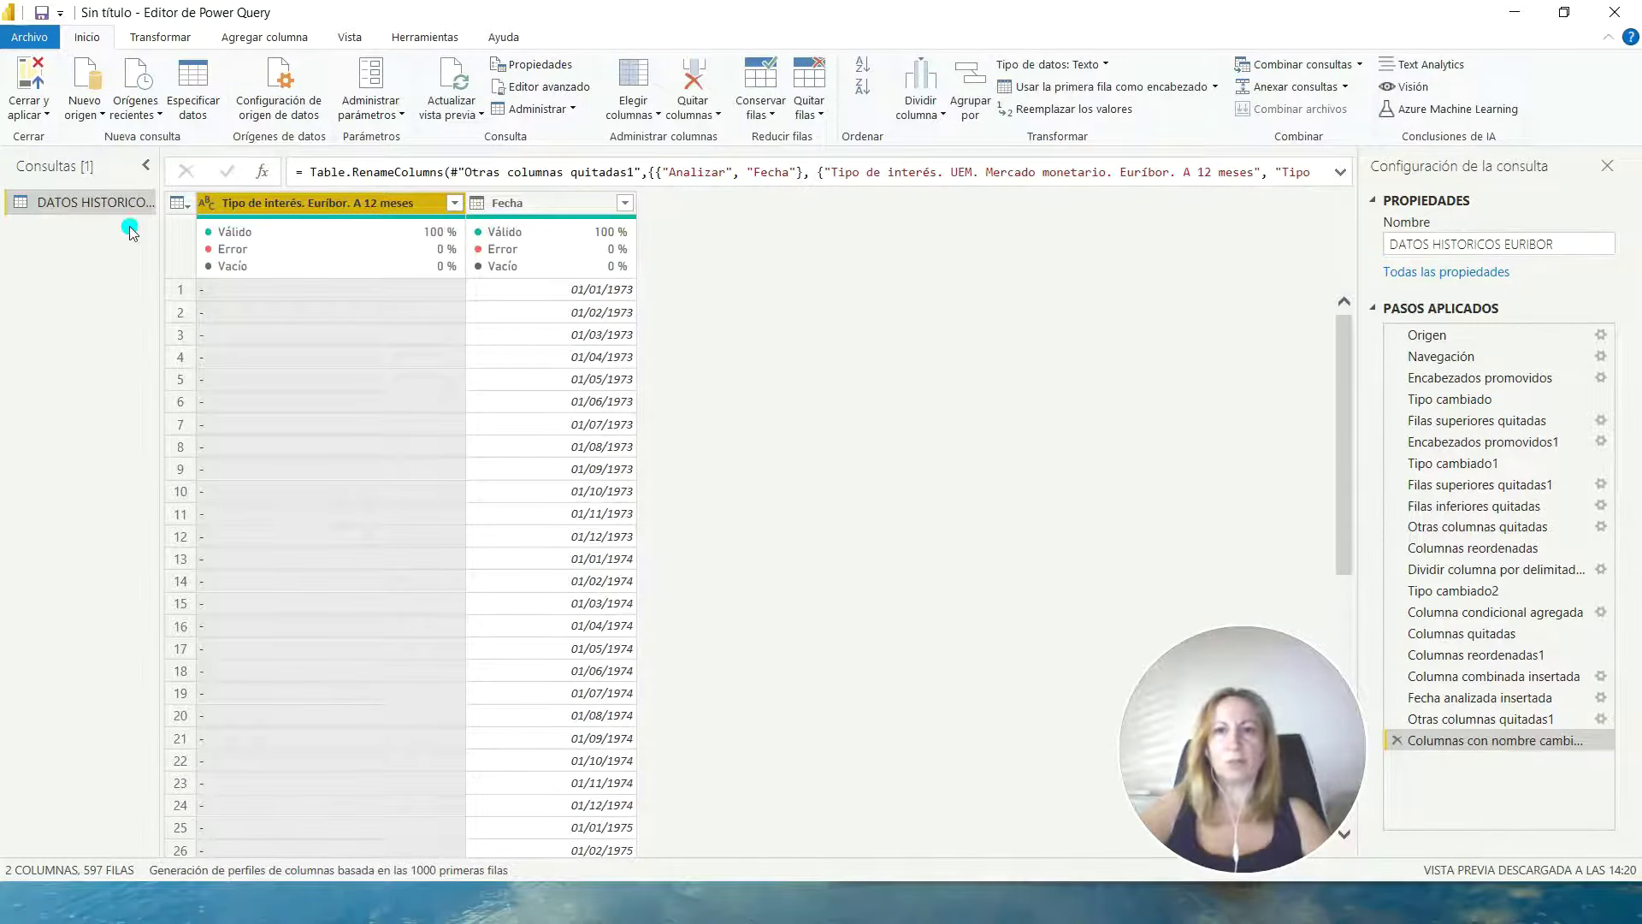
# - Move the Tipo de interés. Euríbor. A 12 meses column after Fecha and look through its values
pyautogui.moveTo(344, 209); pyautogui.dragTo(777, 216)
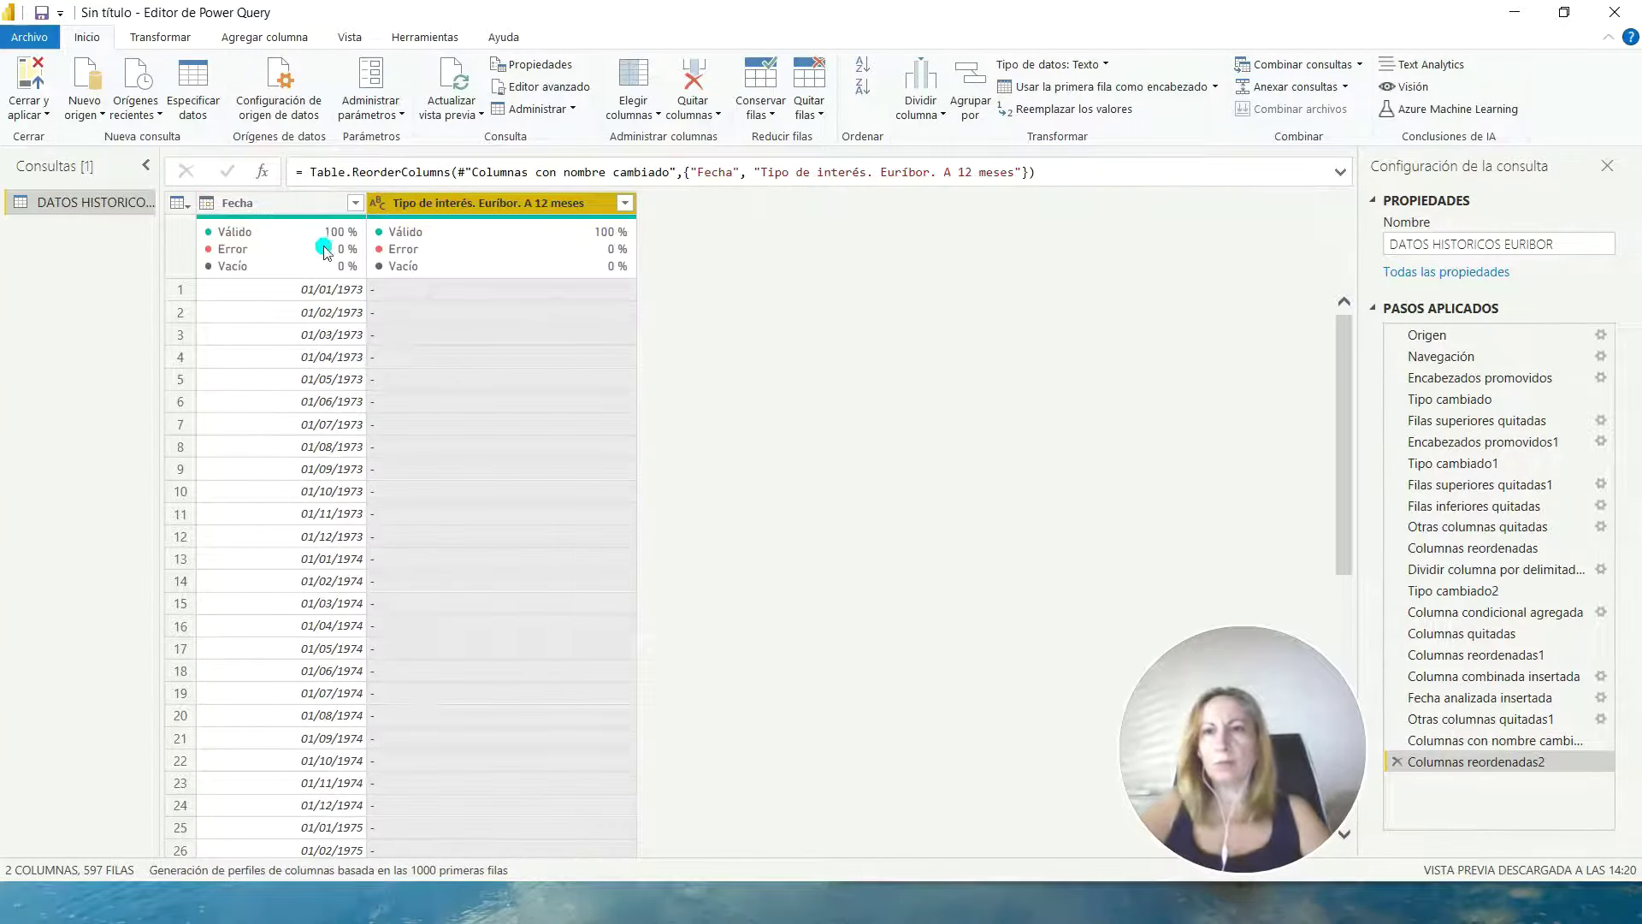
pyautogui.click(306, 209)
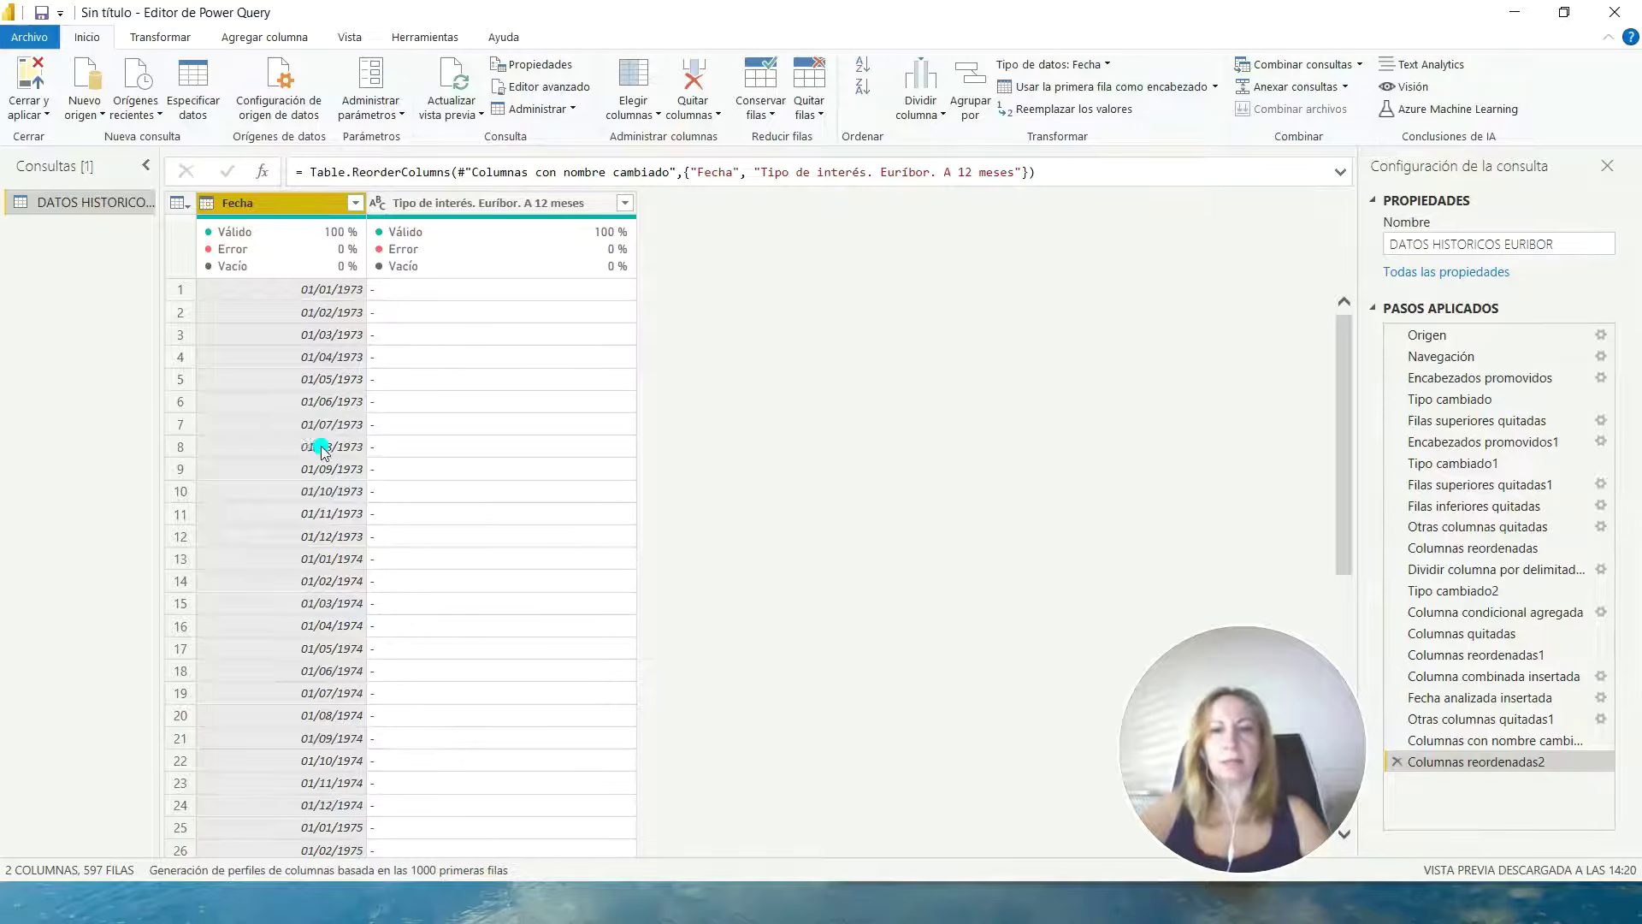
pyautogui.click(500, 209)
pyautogui.scroll(-5, 477, 374)
pyautogui.scroll(-20, 477, 374)
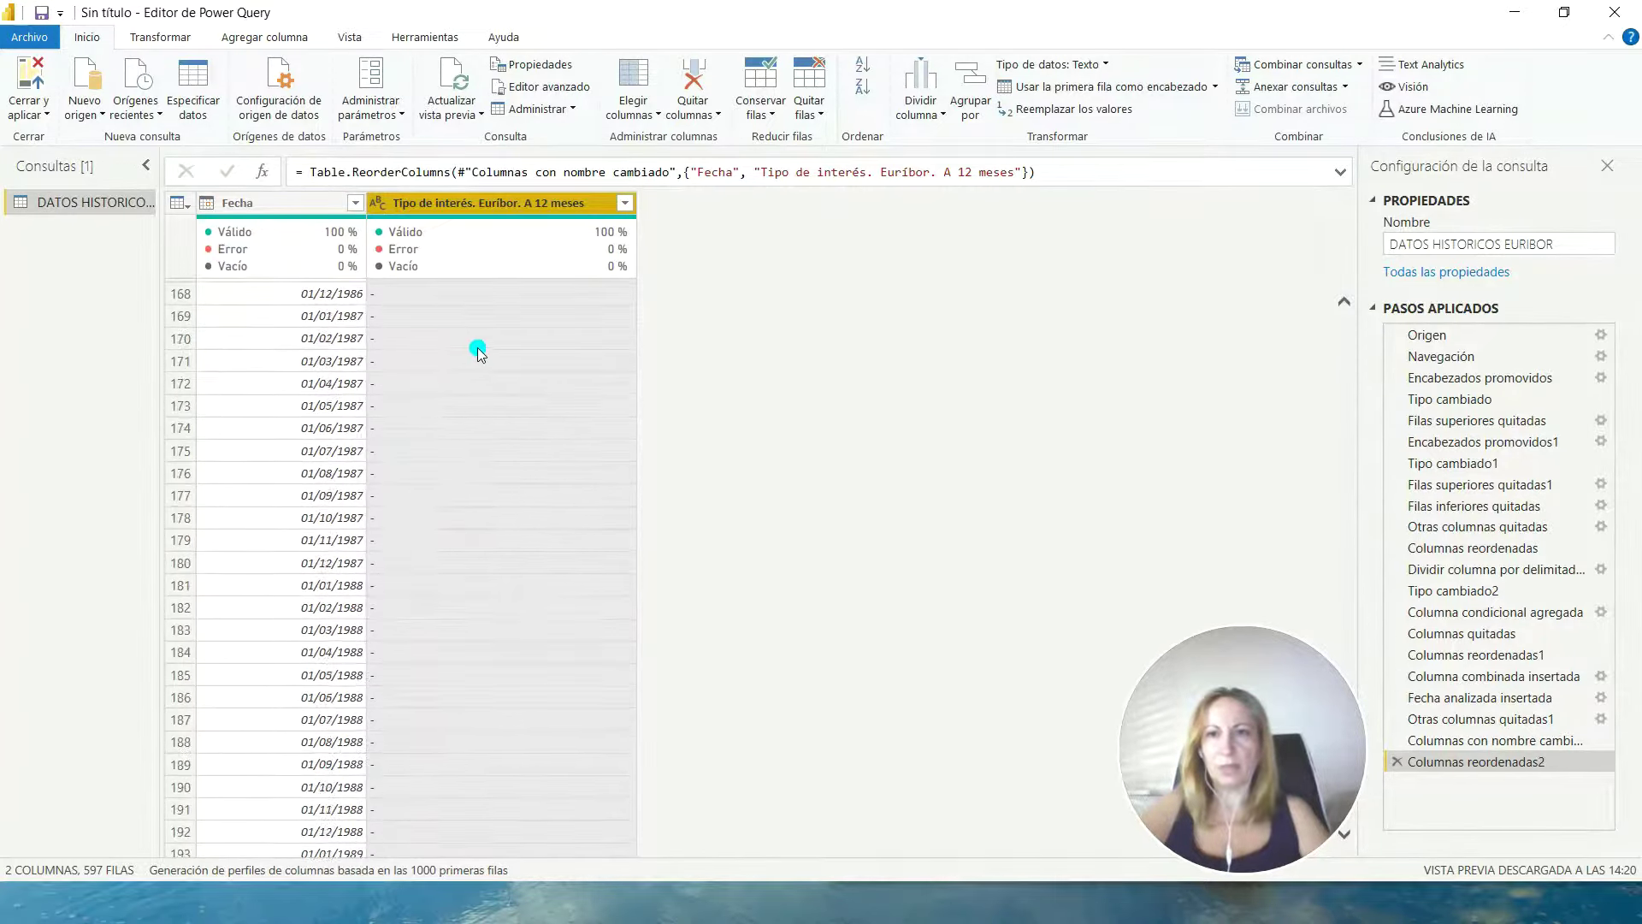
pyautogui.scroll(-20, 479, 428)
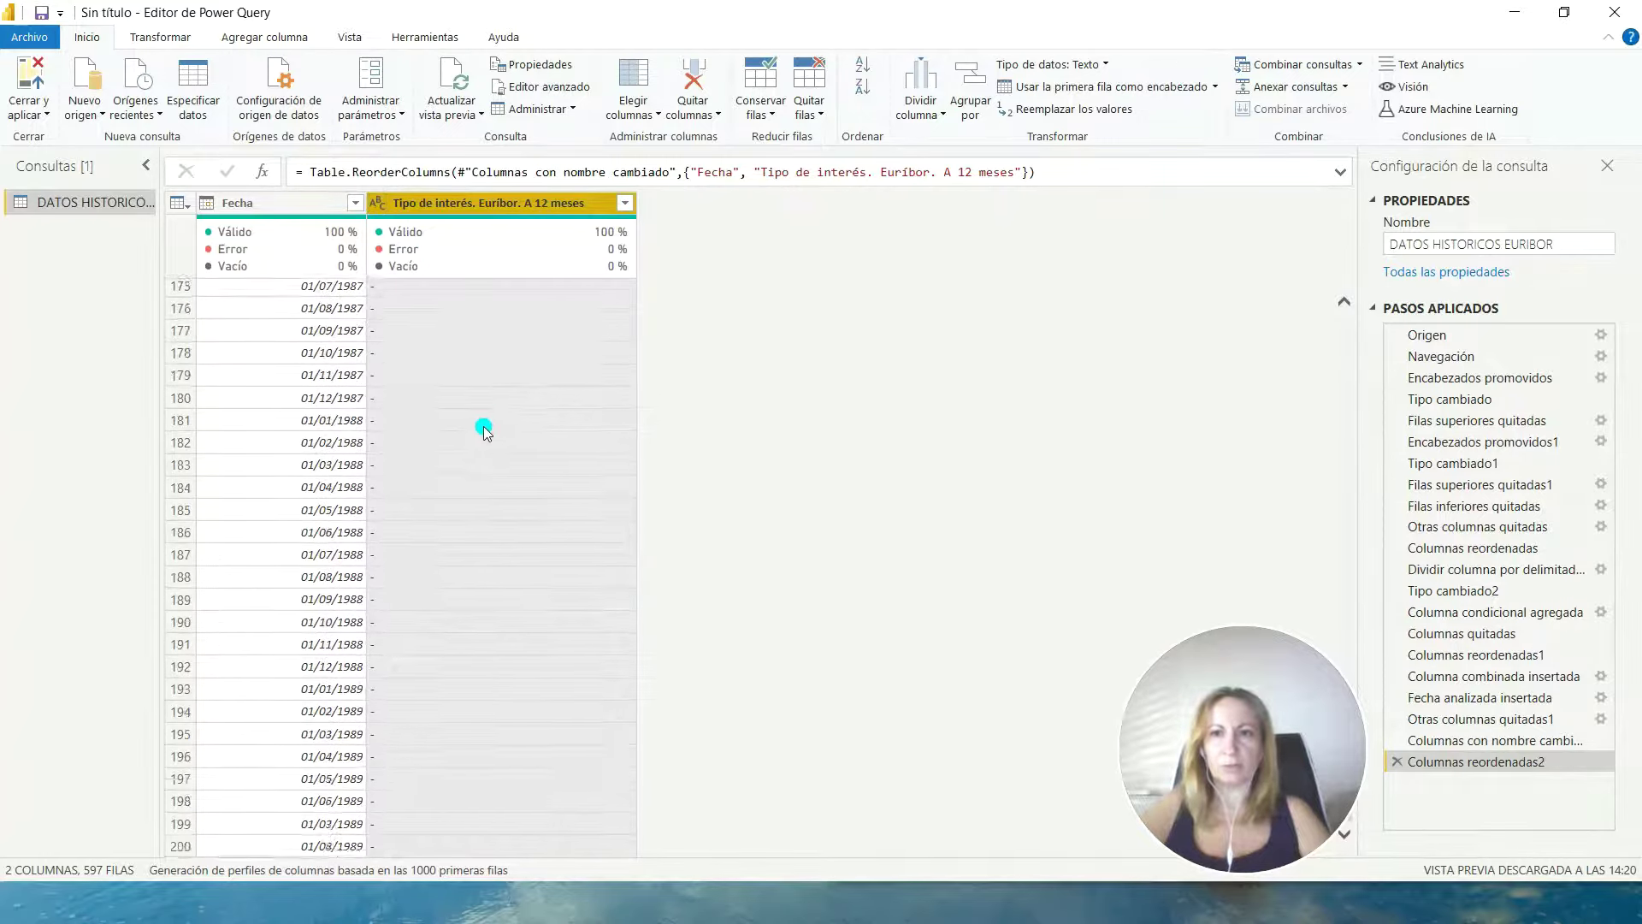
# - Try the Porcentaje data type on the Tipo de interés. Euríbor. A 12 meses column and delete that type change from the query
pyautogui.scroll(-20, 452, 400)
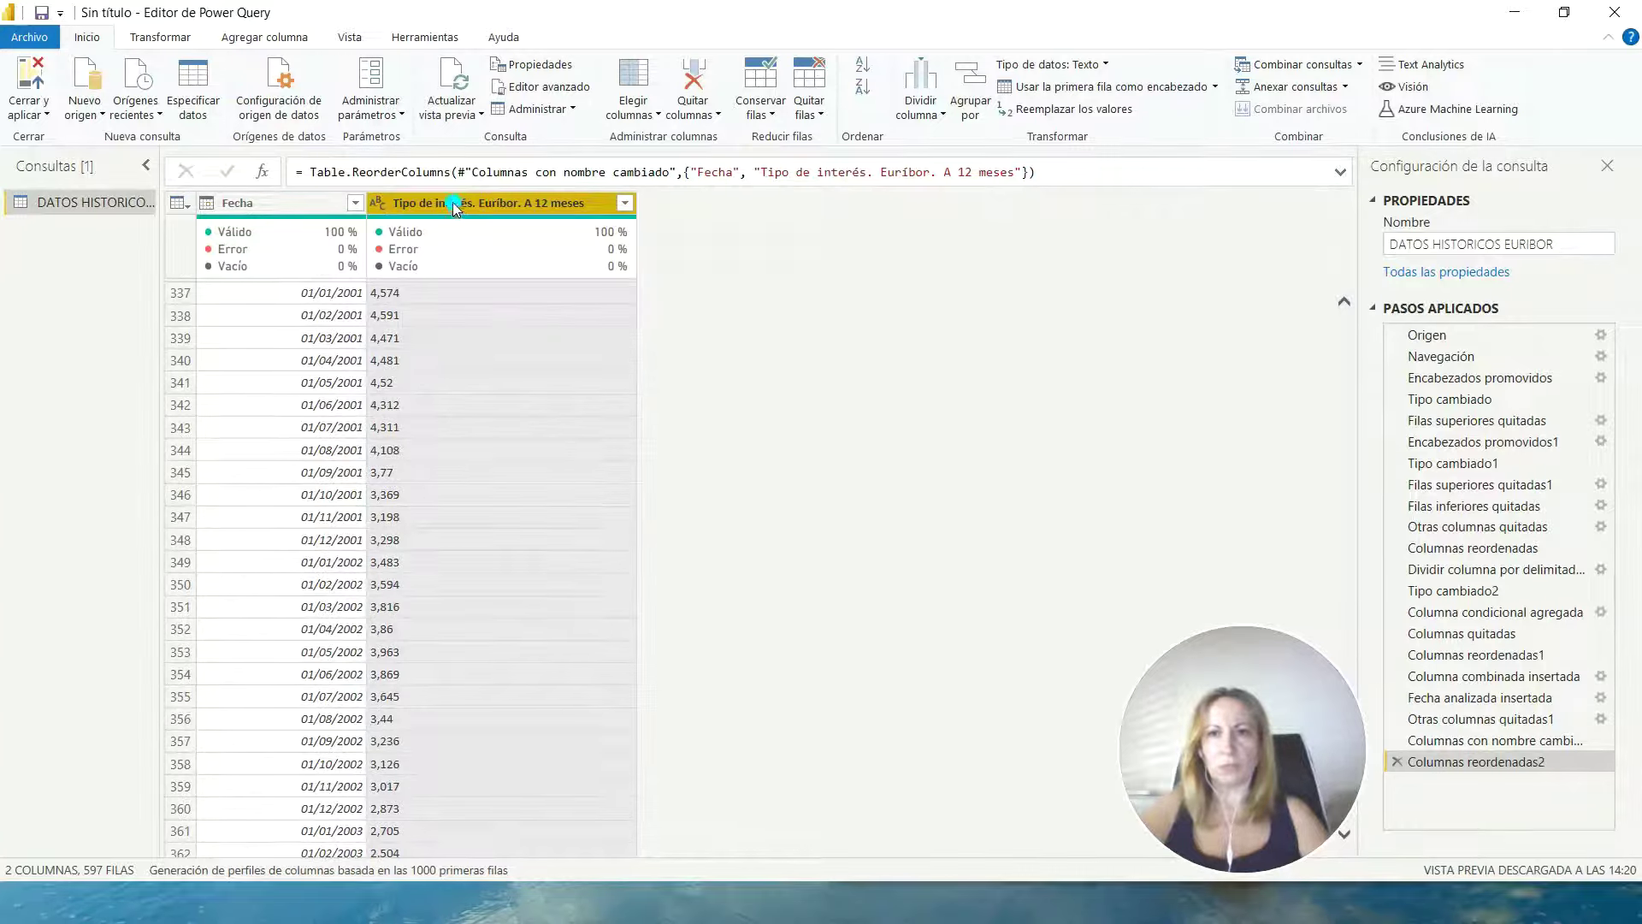
pyautogui.click(1104, 65)
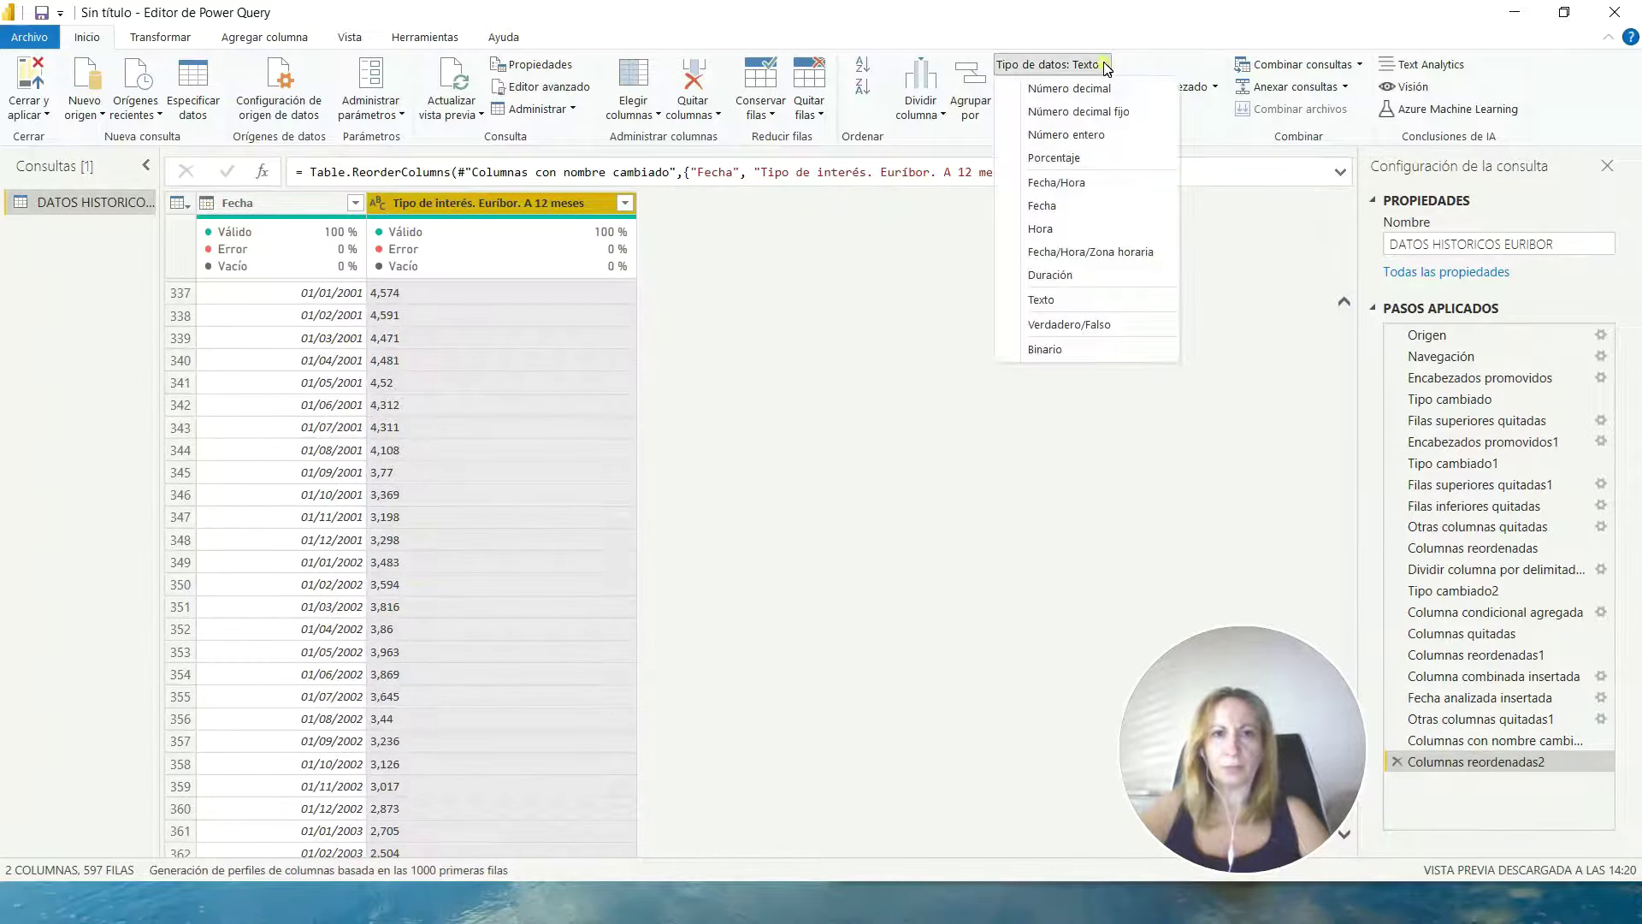
pyautogui.click(1058, 157)
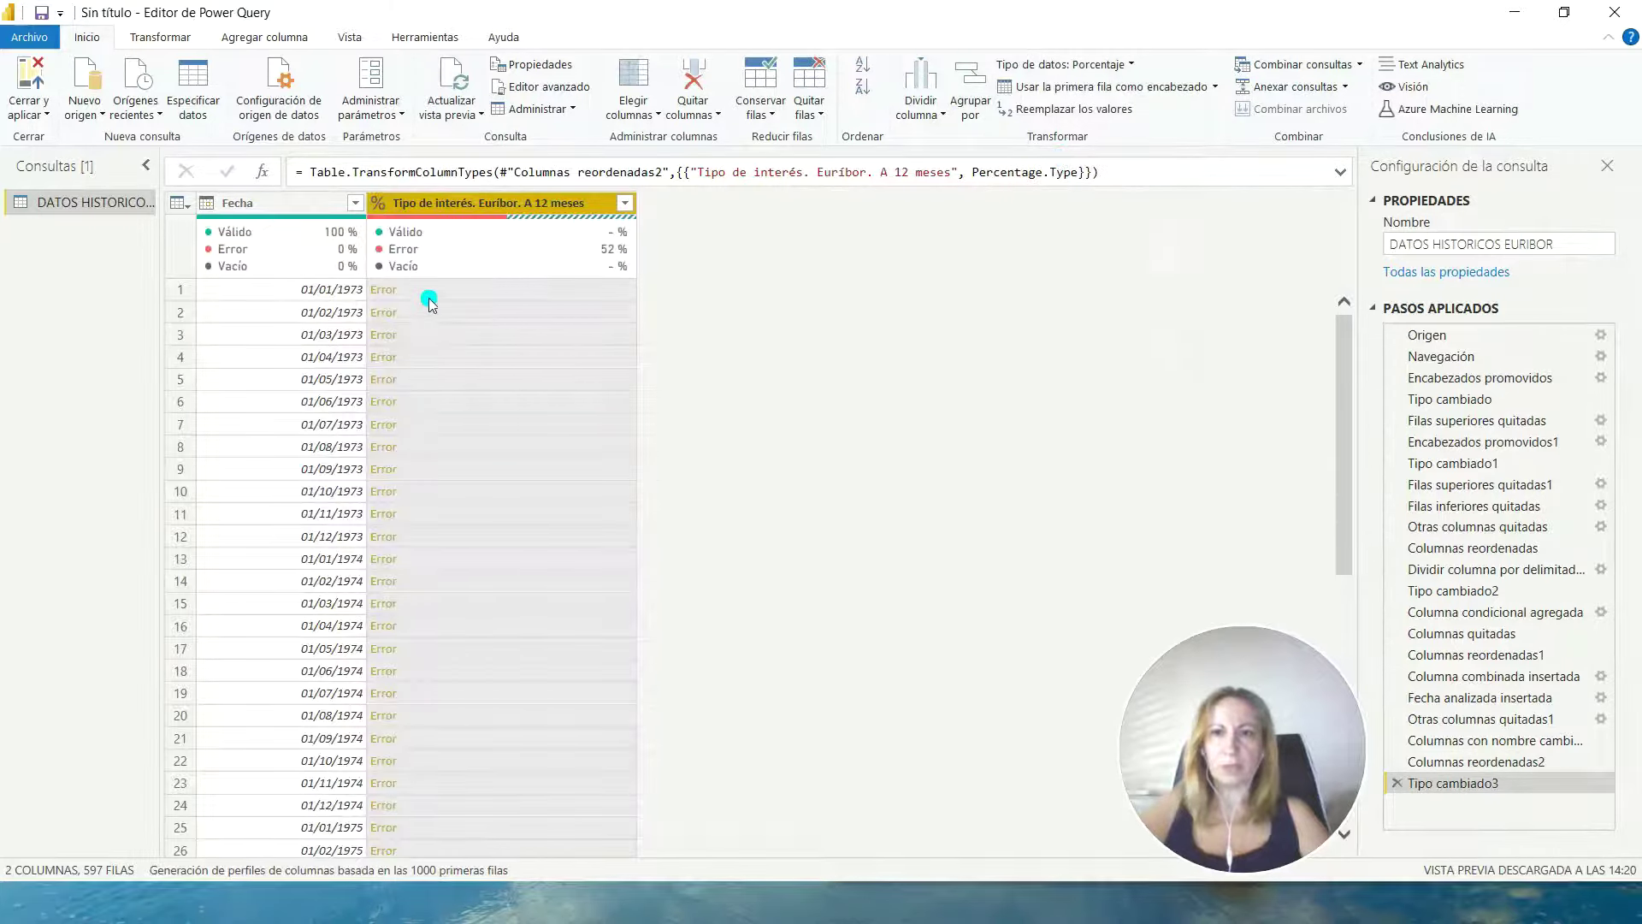
pyautogui.scroll(-20, 433, 376)
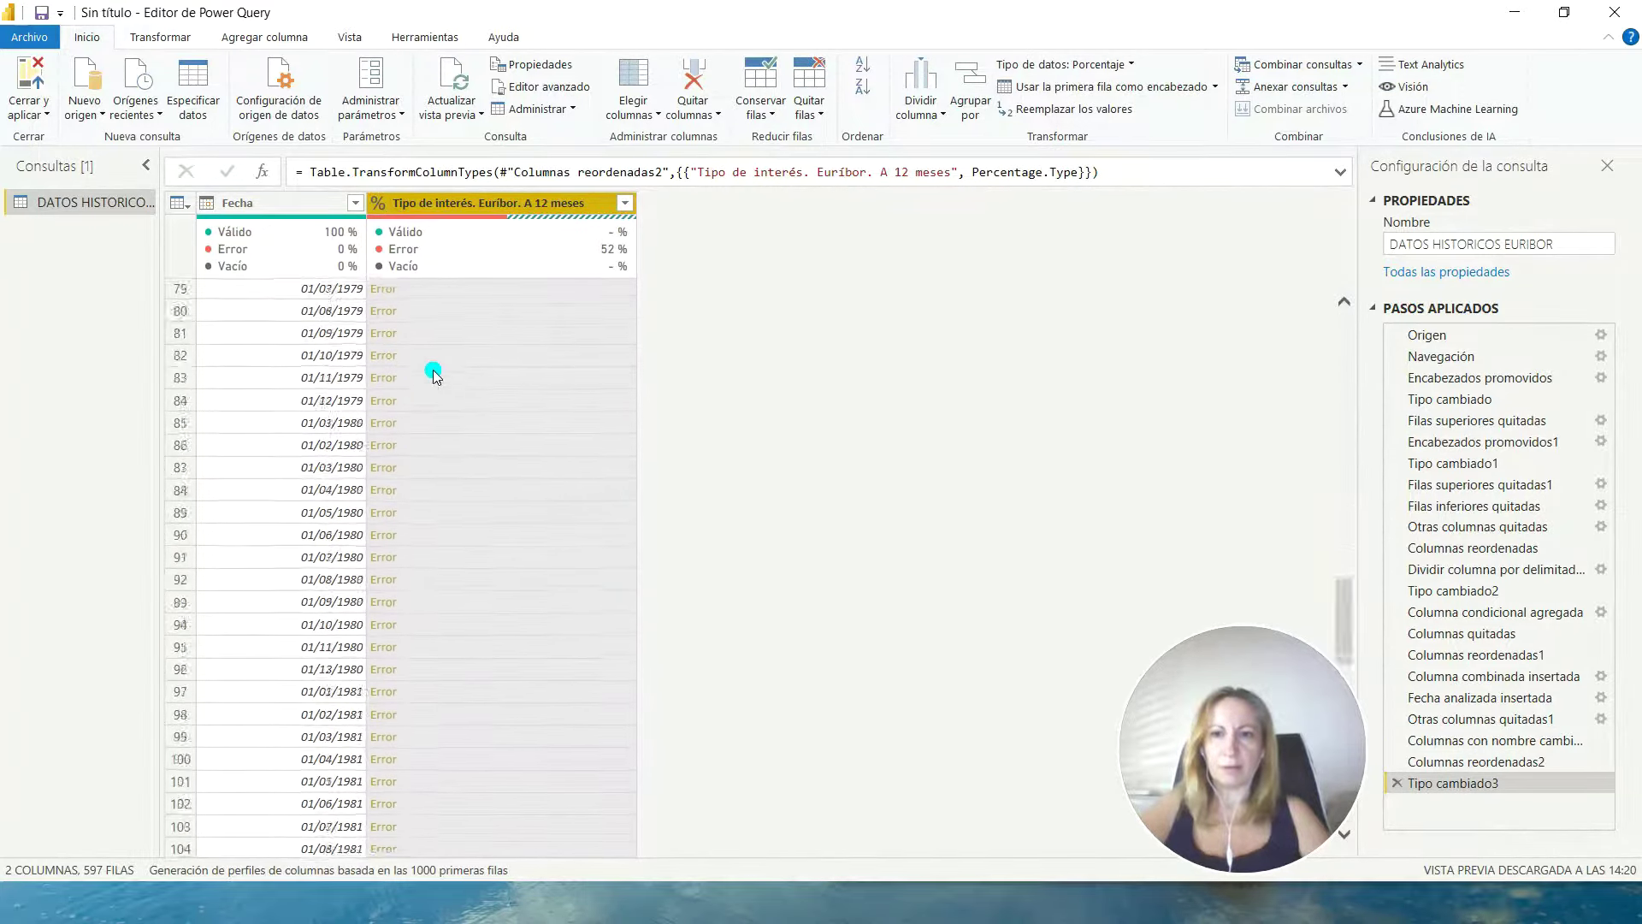
pyautogui.scroll(-20, 432, 374)
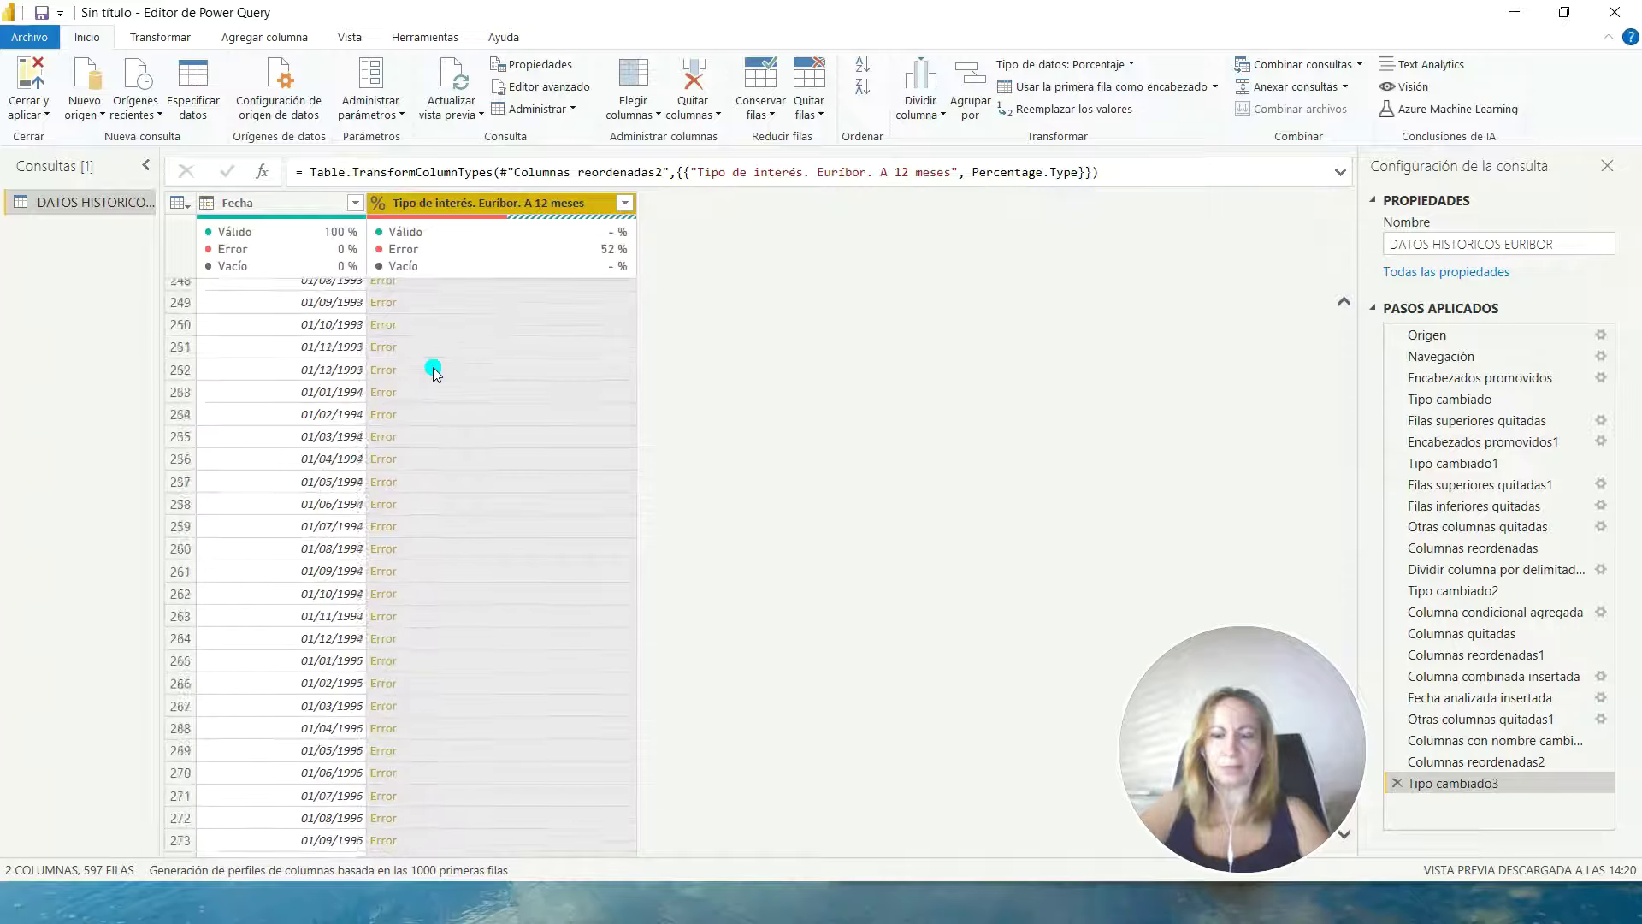
pyautogui.scroll(-9, 433, 372)
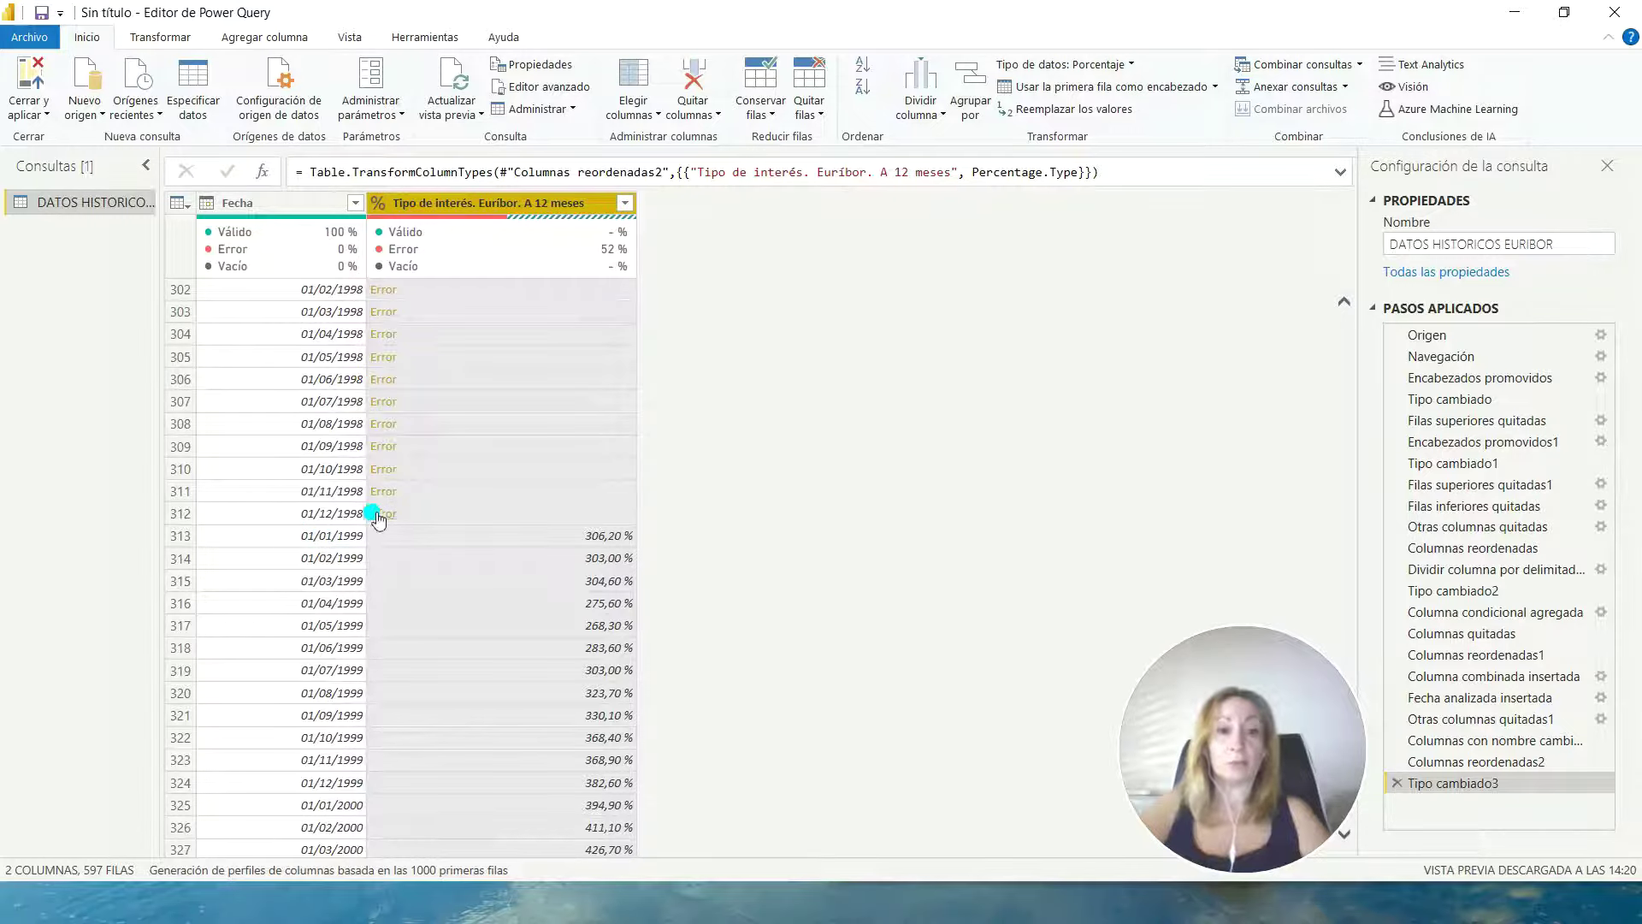
pyautogui.click(1396, 782)
# - Look through the column's text values and set the data type of Tipo de interés. Euríbor. A 12 meses to Porcentaje
pyautogui.scroll(-20, 407, 385)
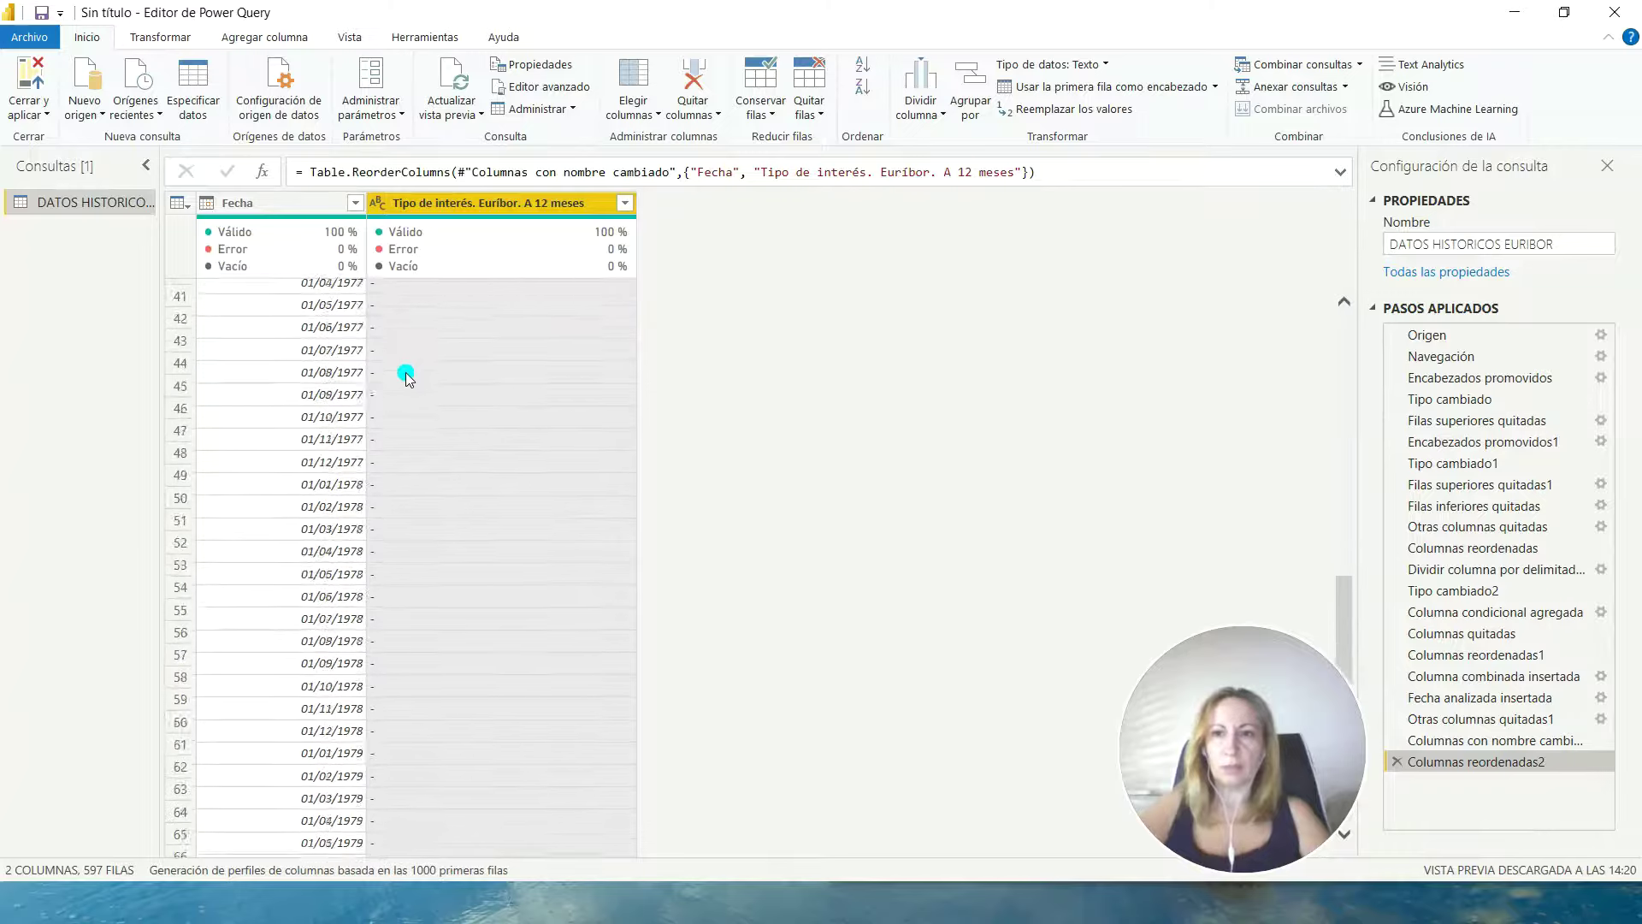
pyautogui.scroll(-20, 407, 373)
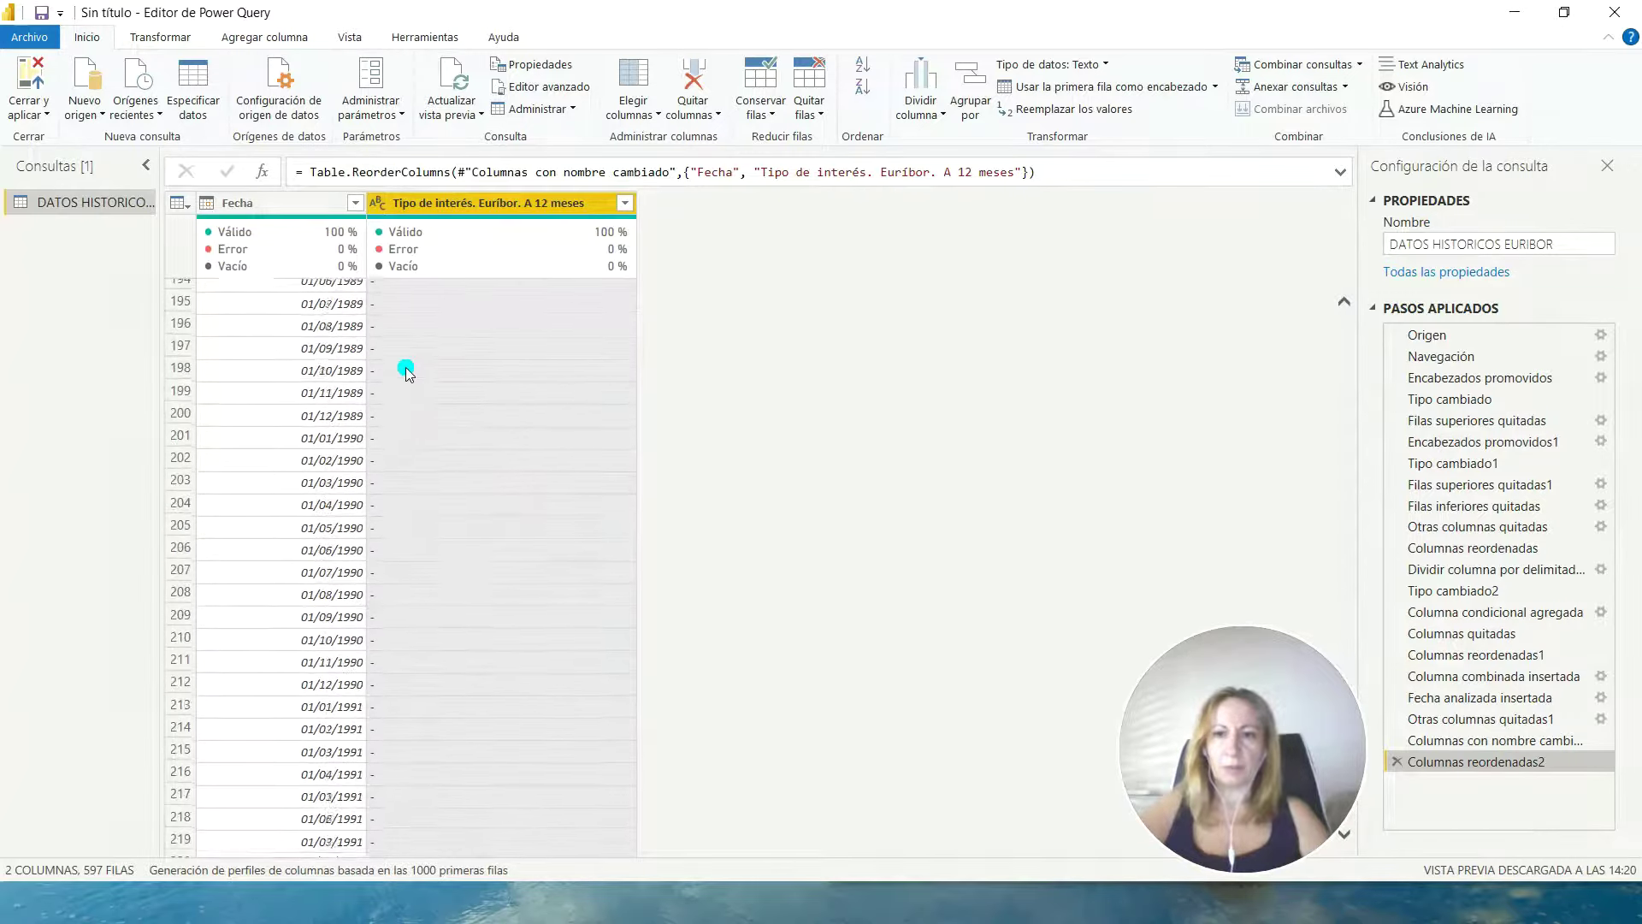
pyautogui.scroll(5, 407, 371)
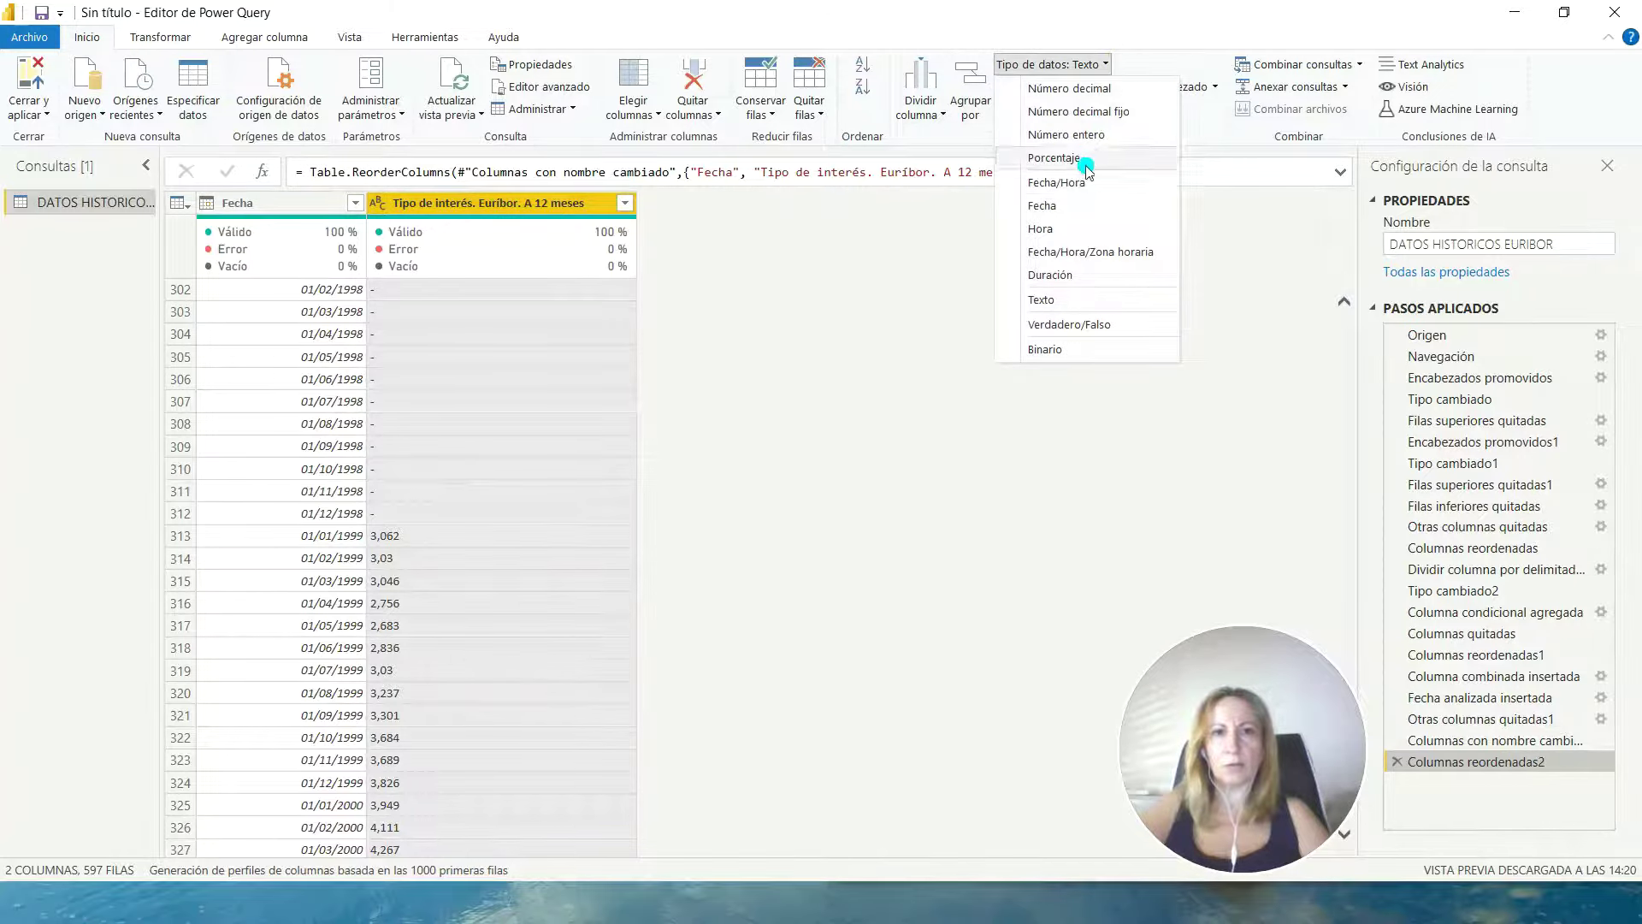
pyautogui.click(1061, 158)
# - Check the converted values and remove the rows with errors in the Tipo de interés. Euríbor. A 12 meses column
pyautogui.scroll(-20, 418, 441)
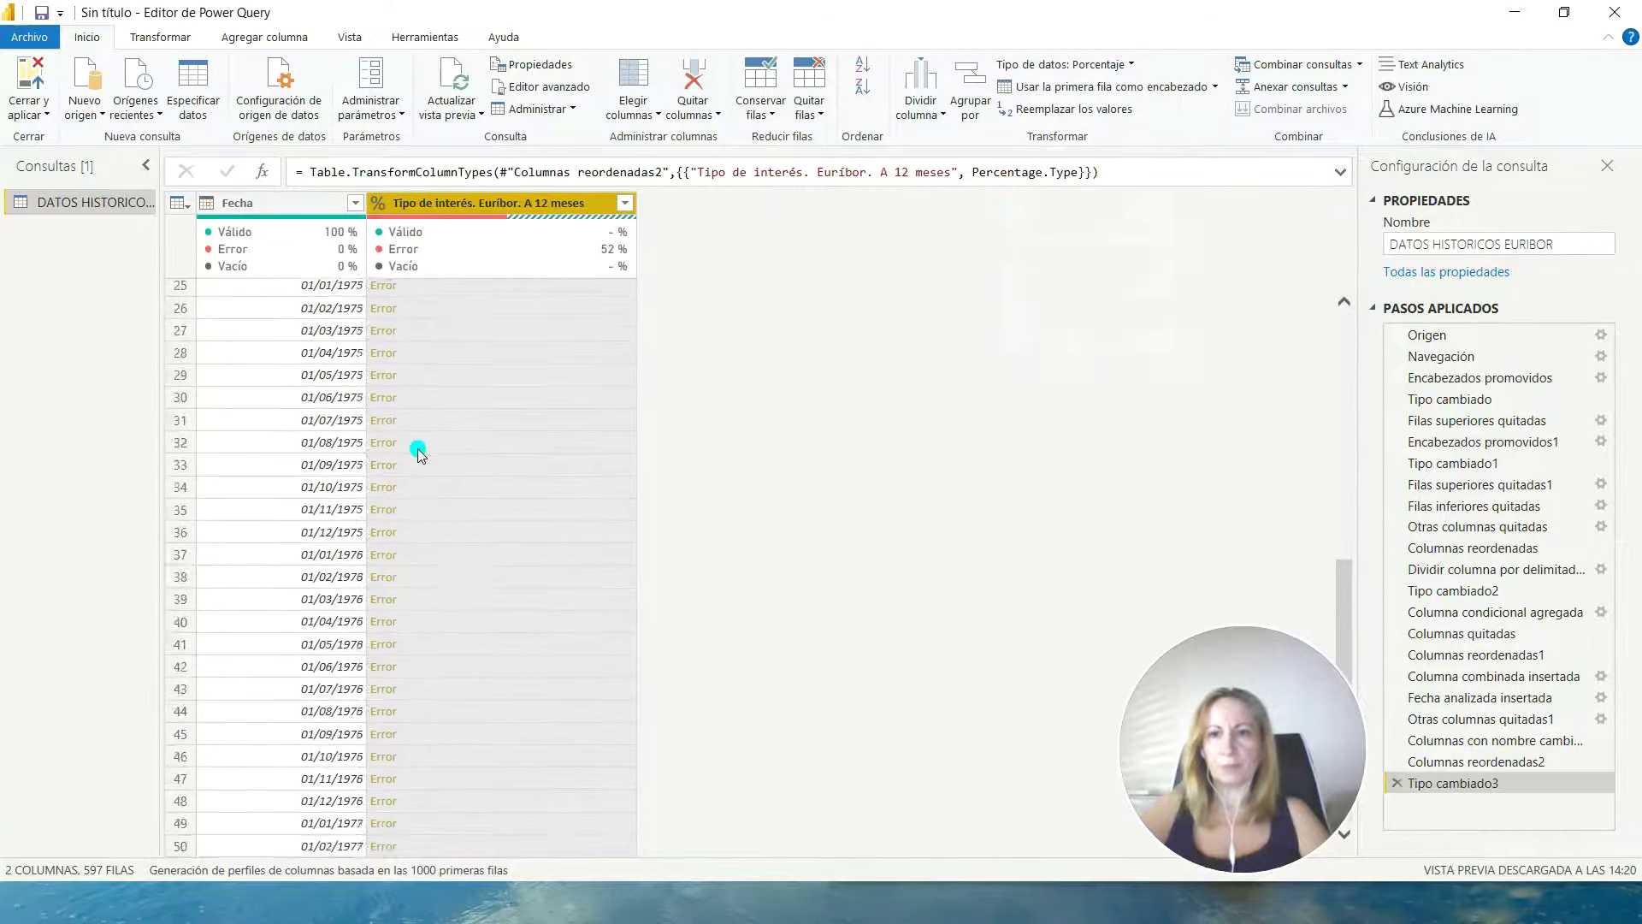
pyautogui.scroll(-20, 418, 435)
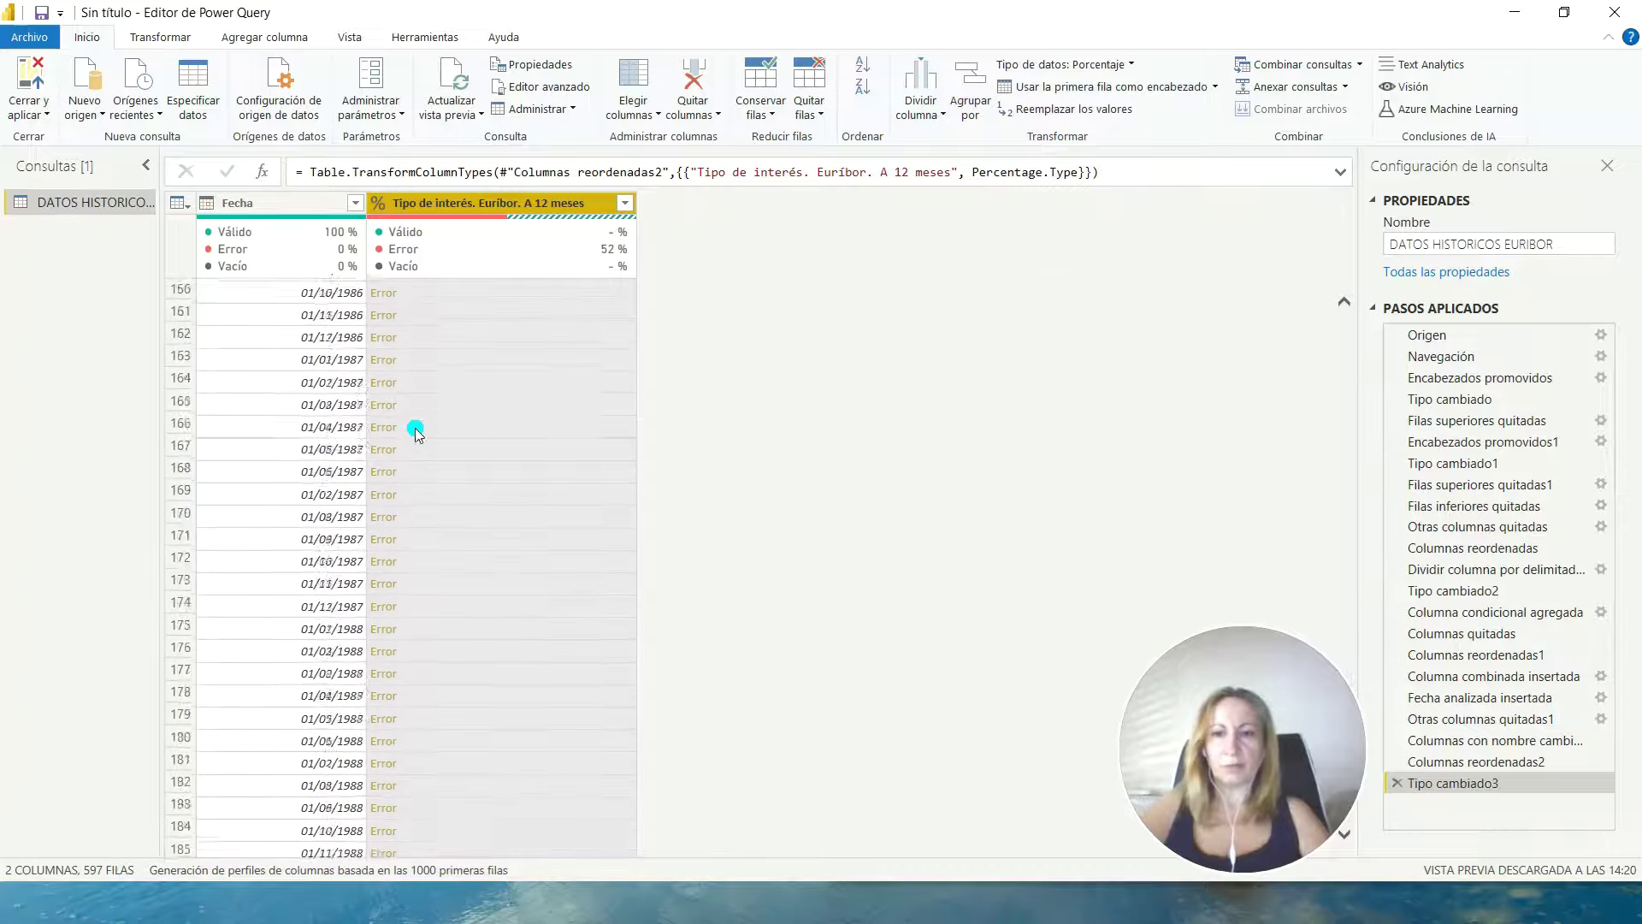
pyautogui.scroll(-19, 418, 434)
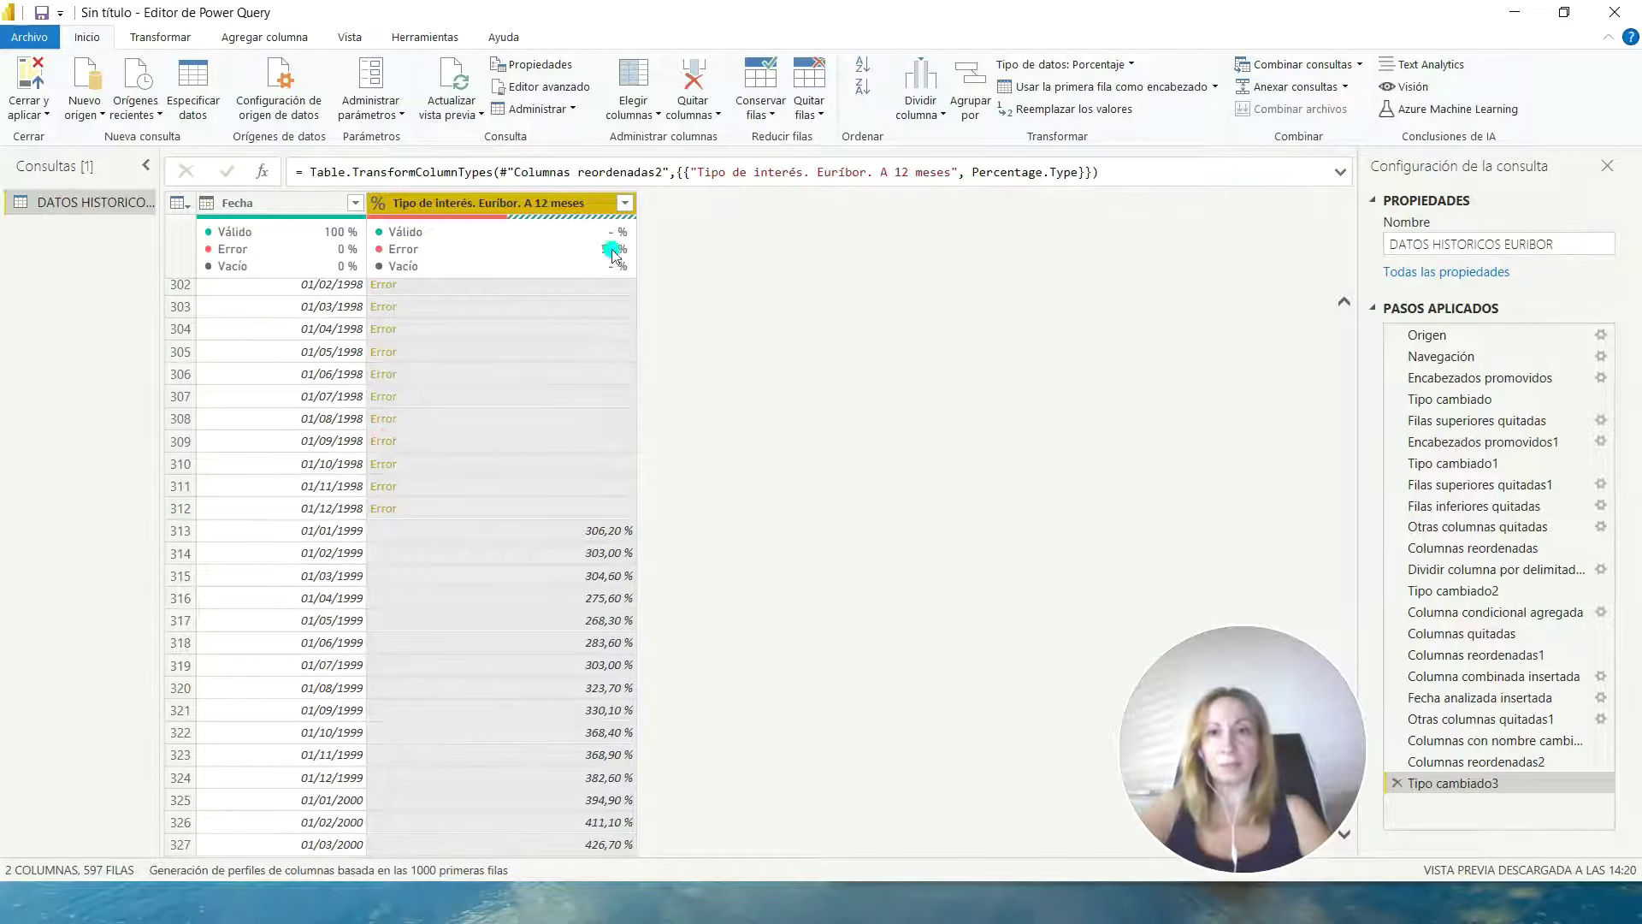
pyautogui.click(808, 111)
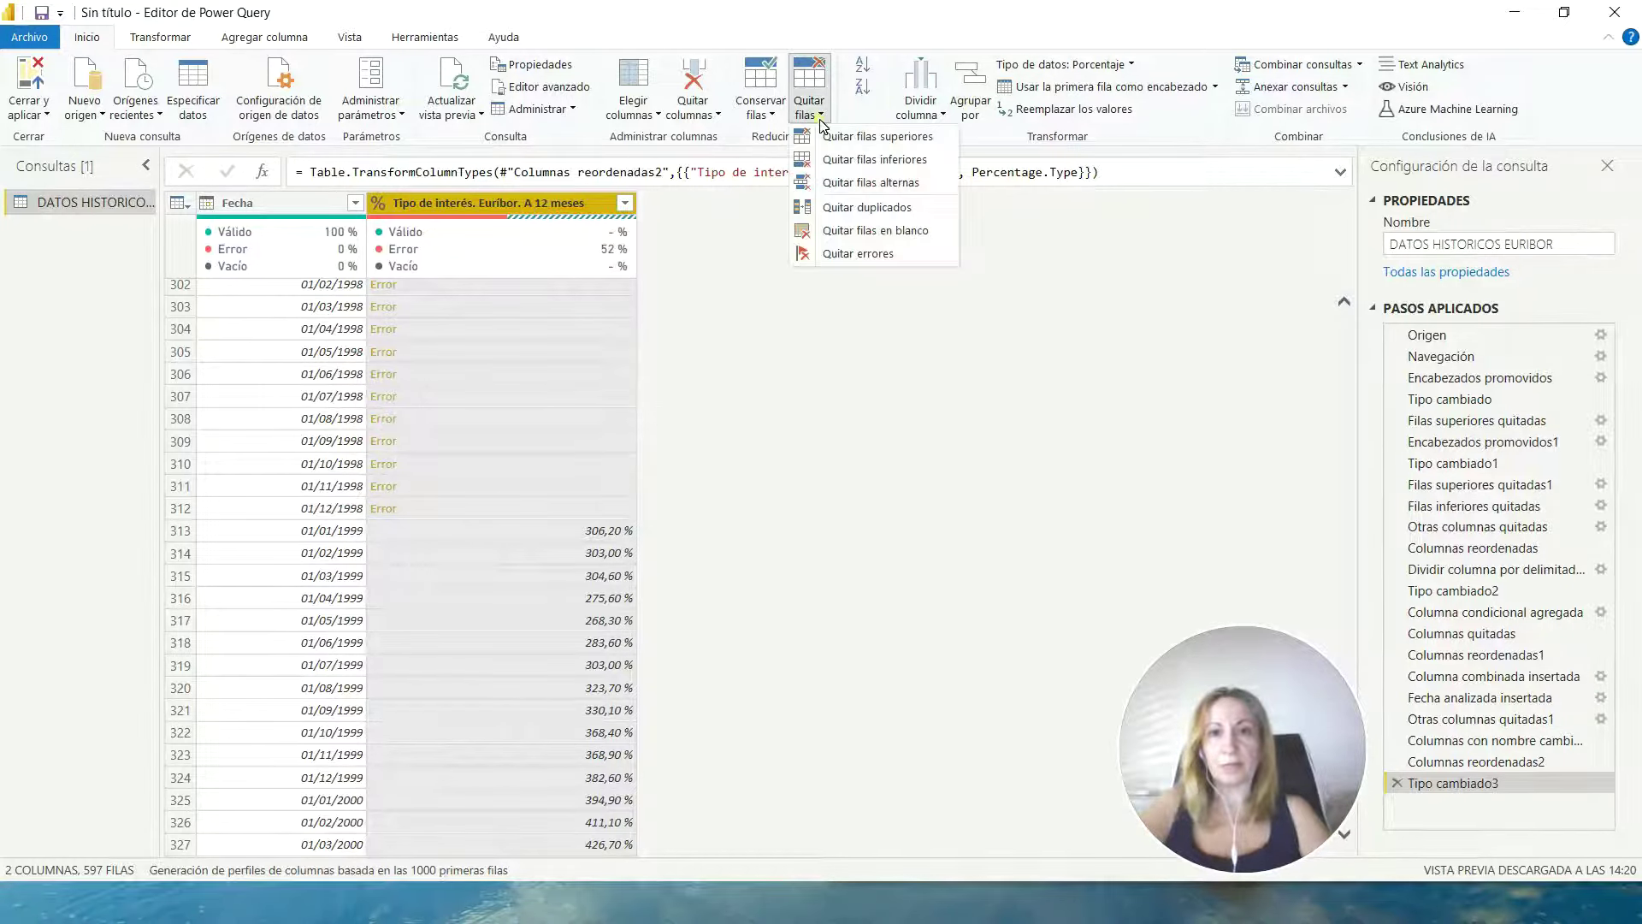
pyautogui.click(851, 253)
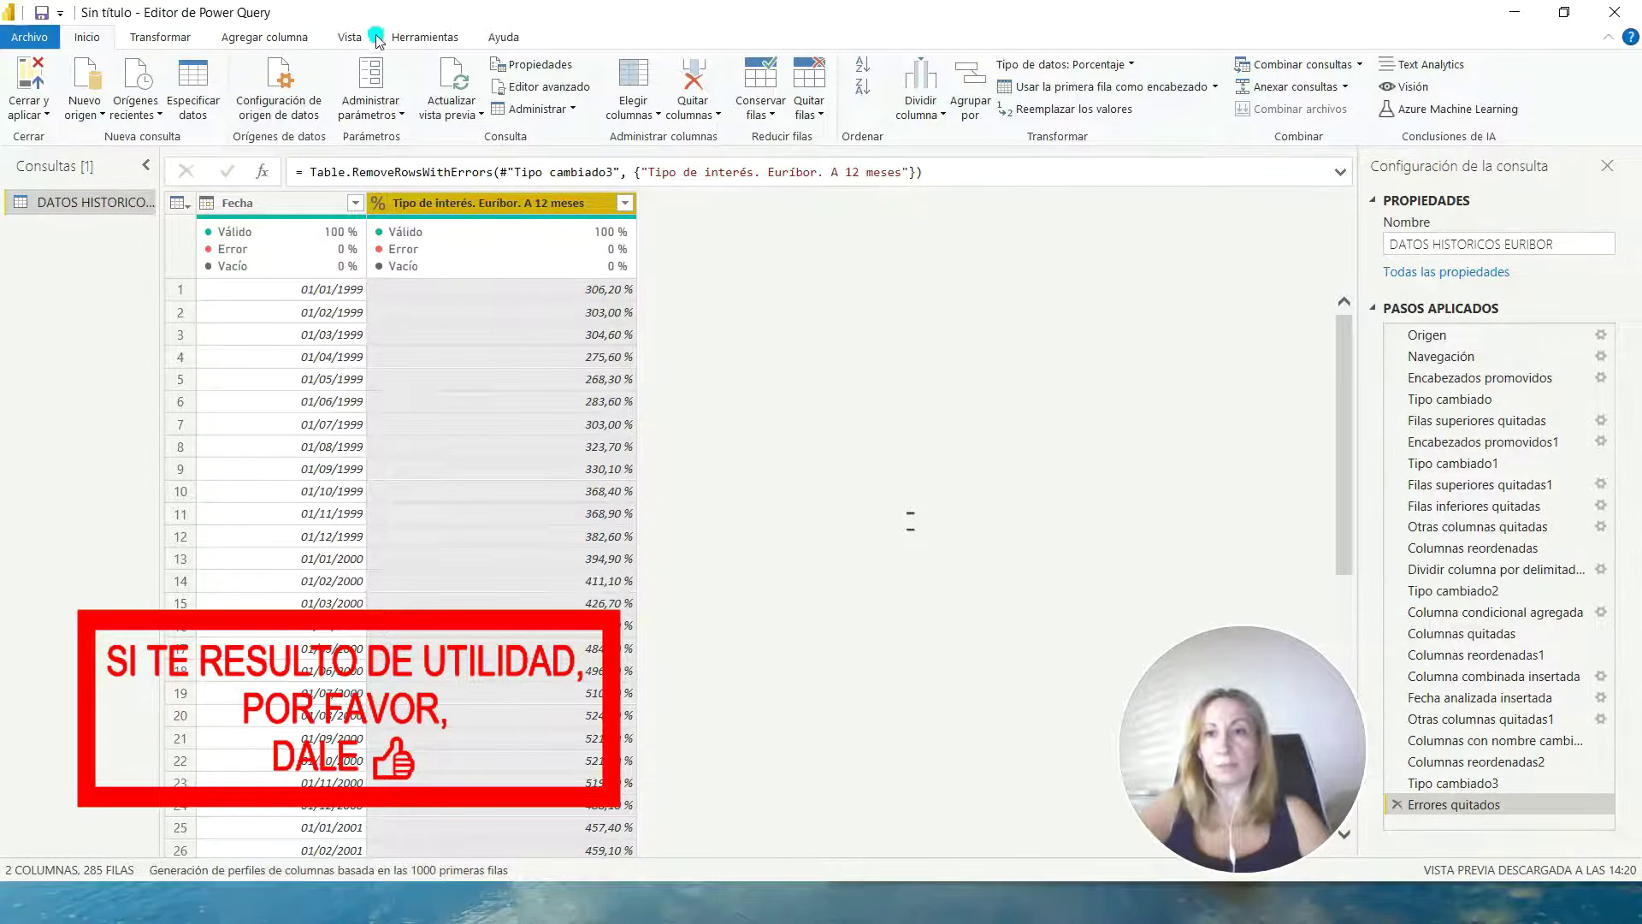
# - Add a new column that divides the Tipo de interés. Euríbor. A 12 meses values by 100
pyautogui.click(413, 40)
pyautogui.click(351, 38)
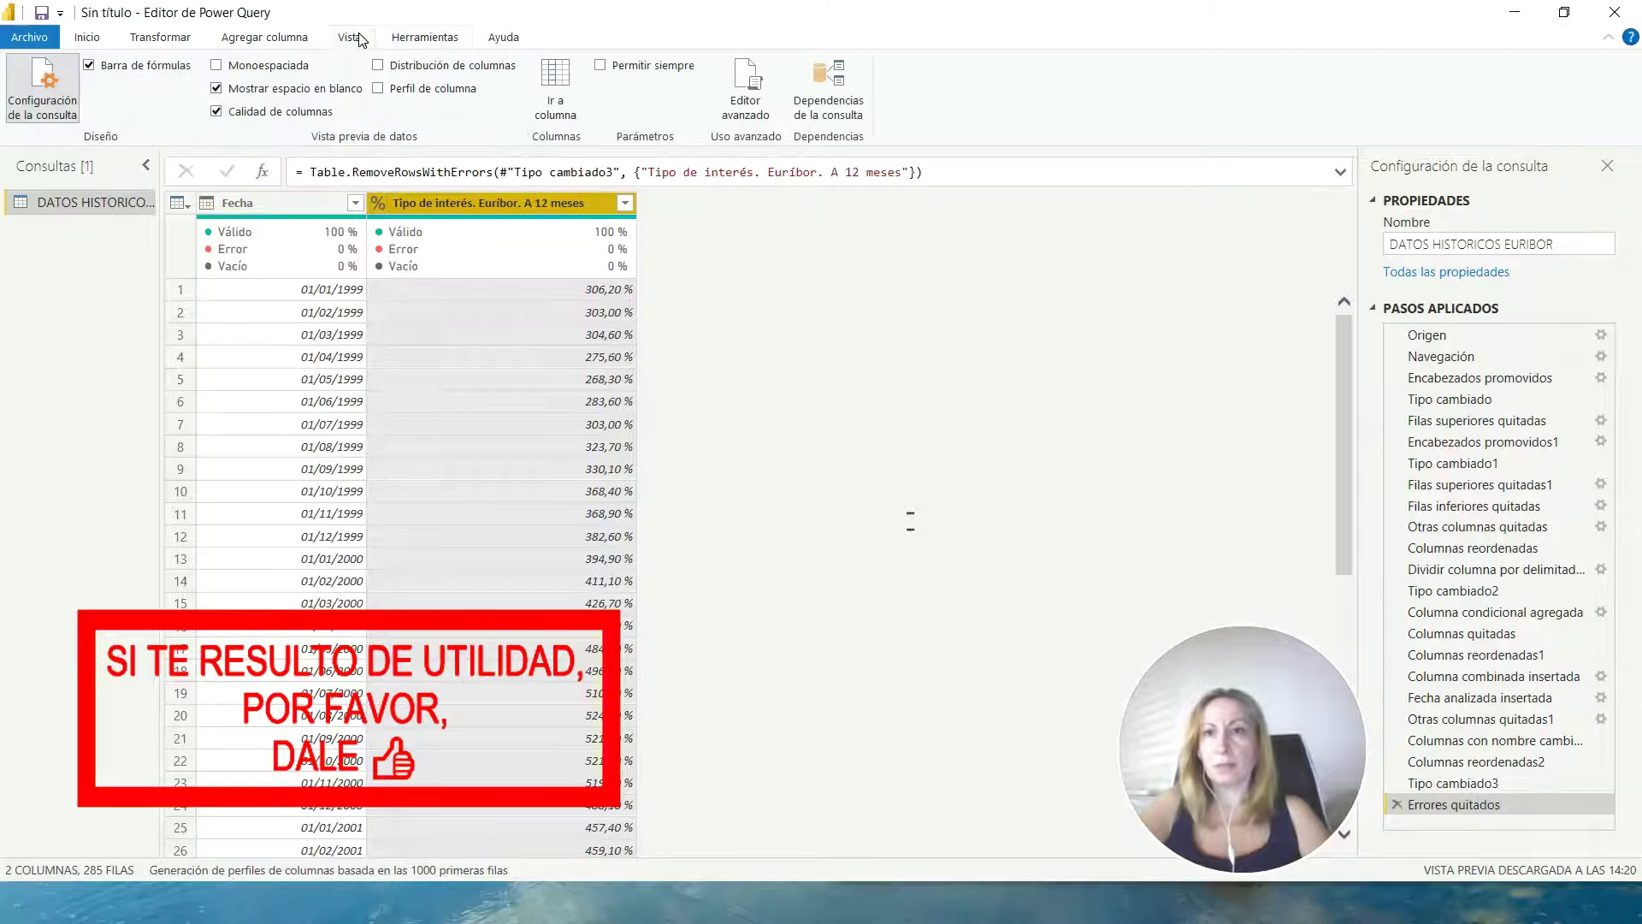
pyautogui.click(278, 39)
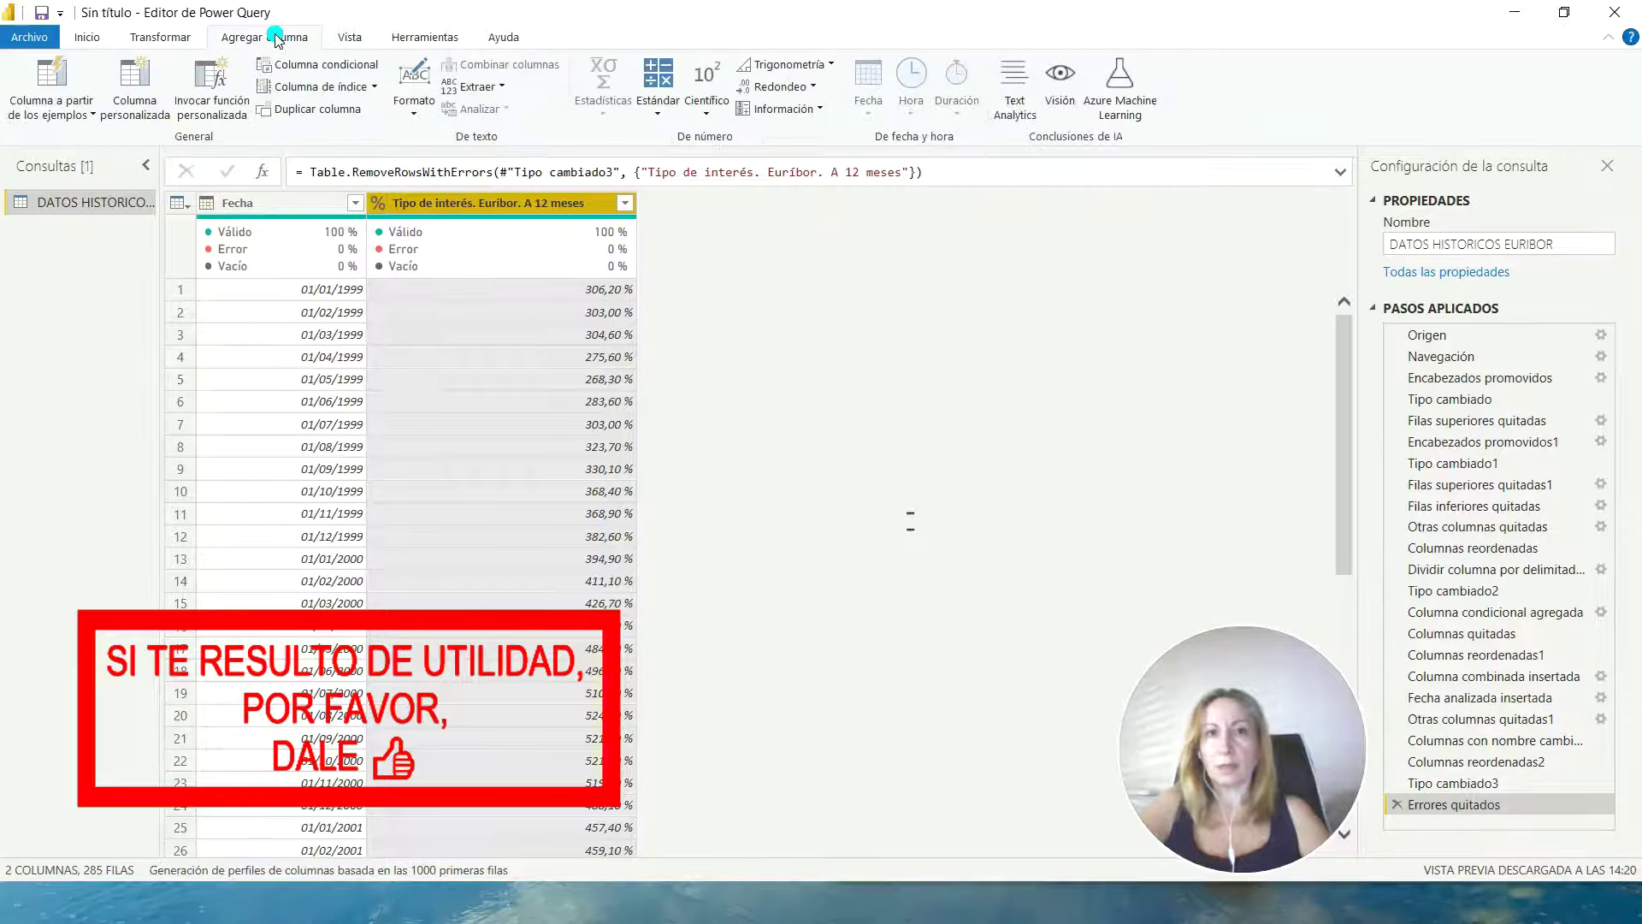
pyautogui.click(660, 115)
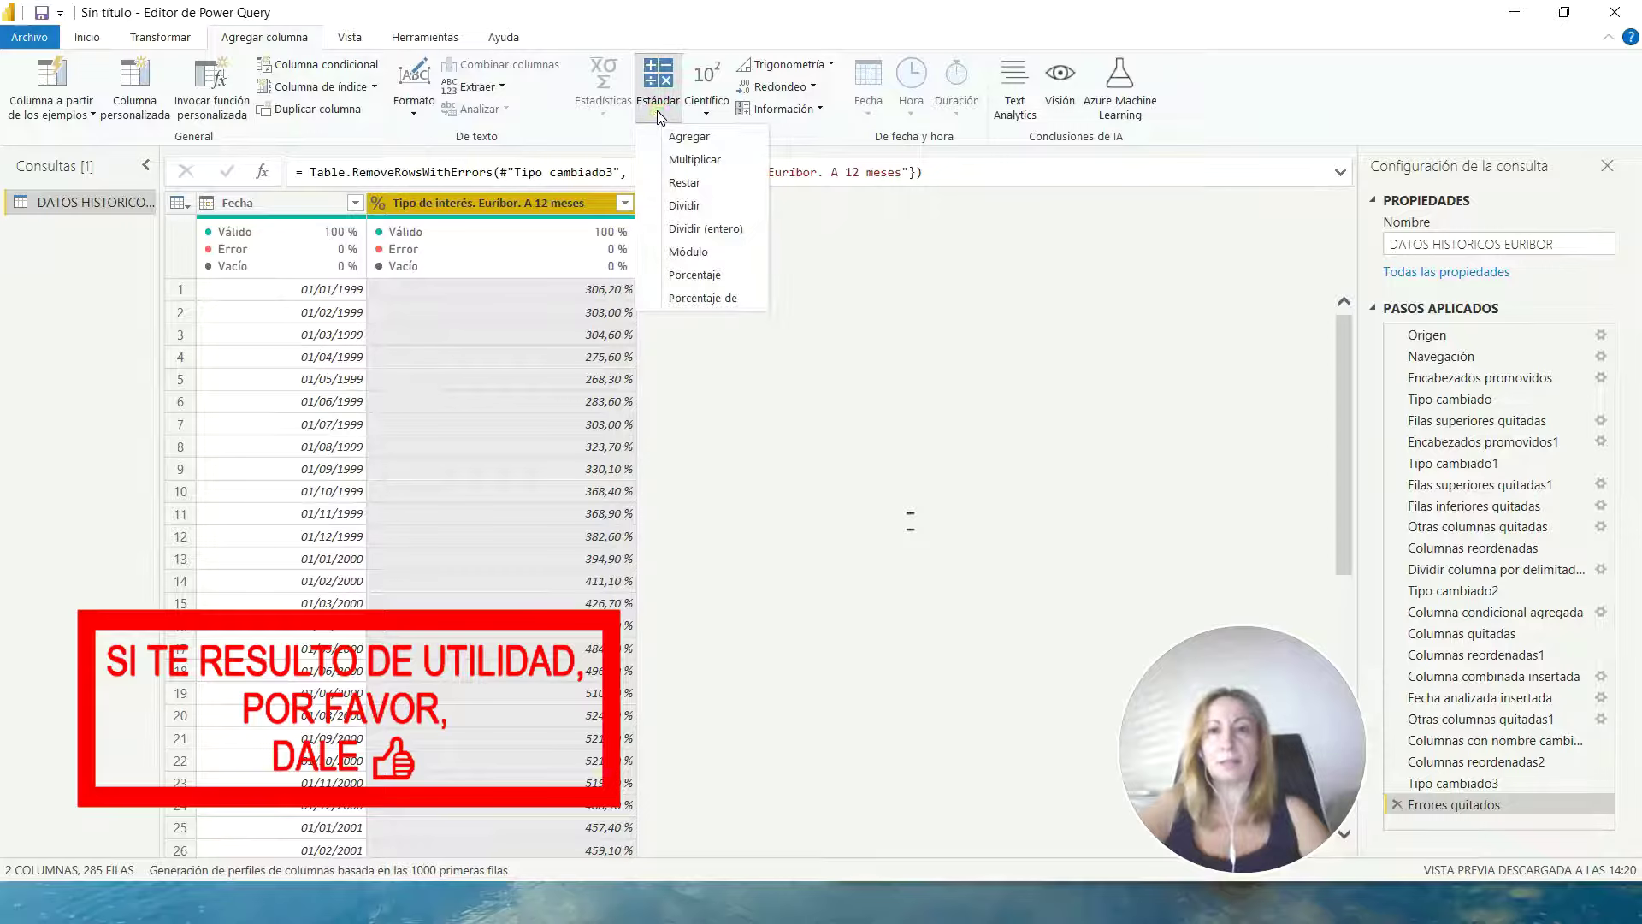
pyautogui.click(685, 207)
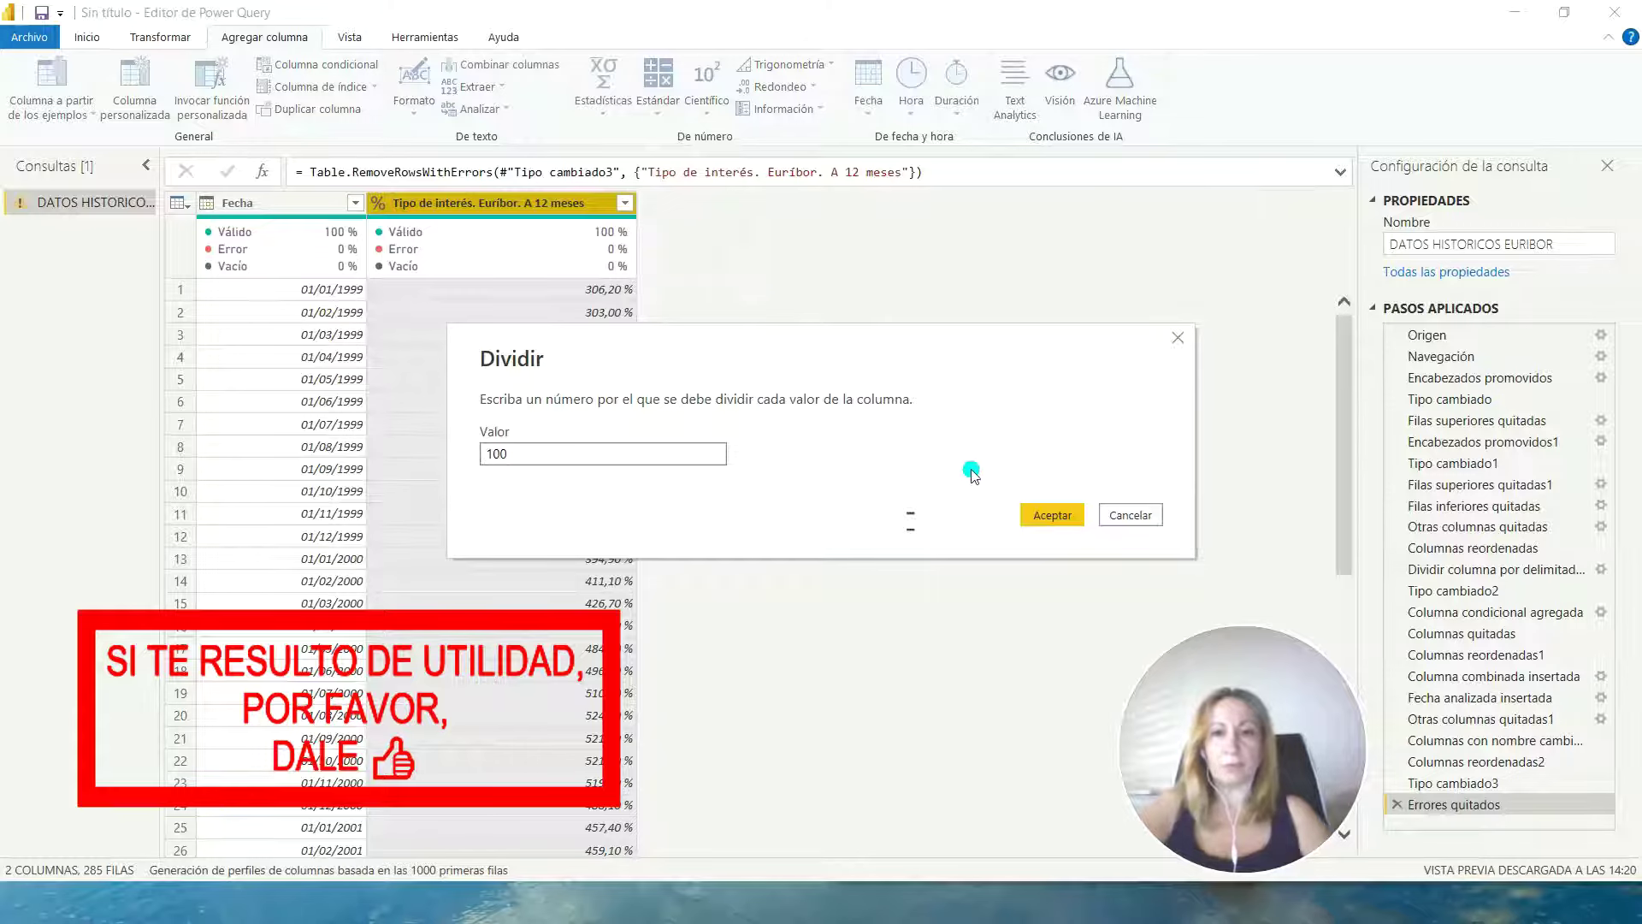
pyautogui.click(1043, 514)
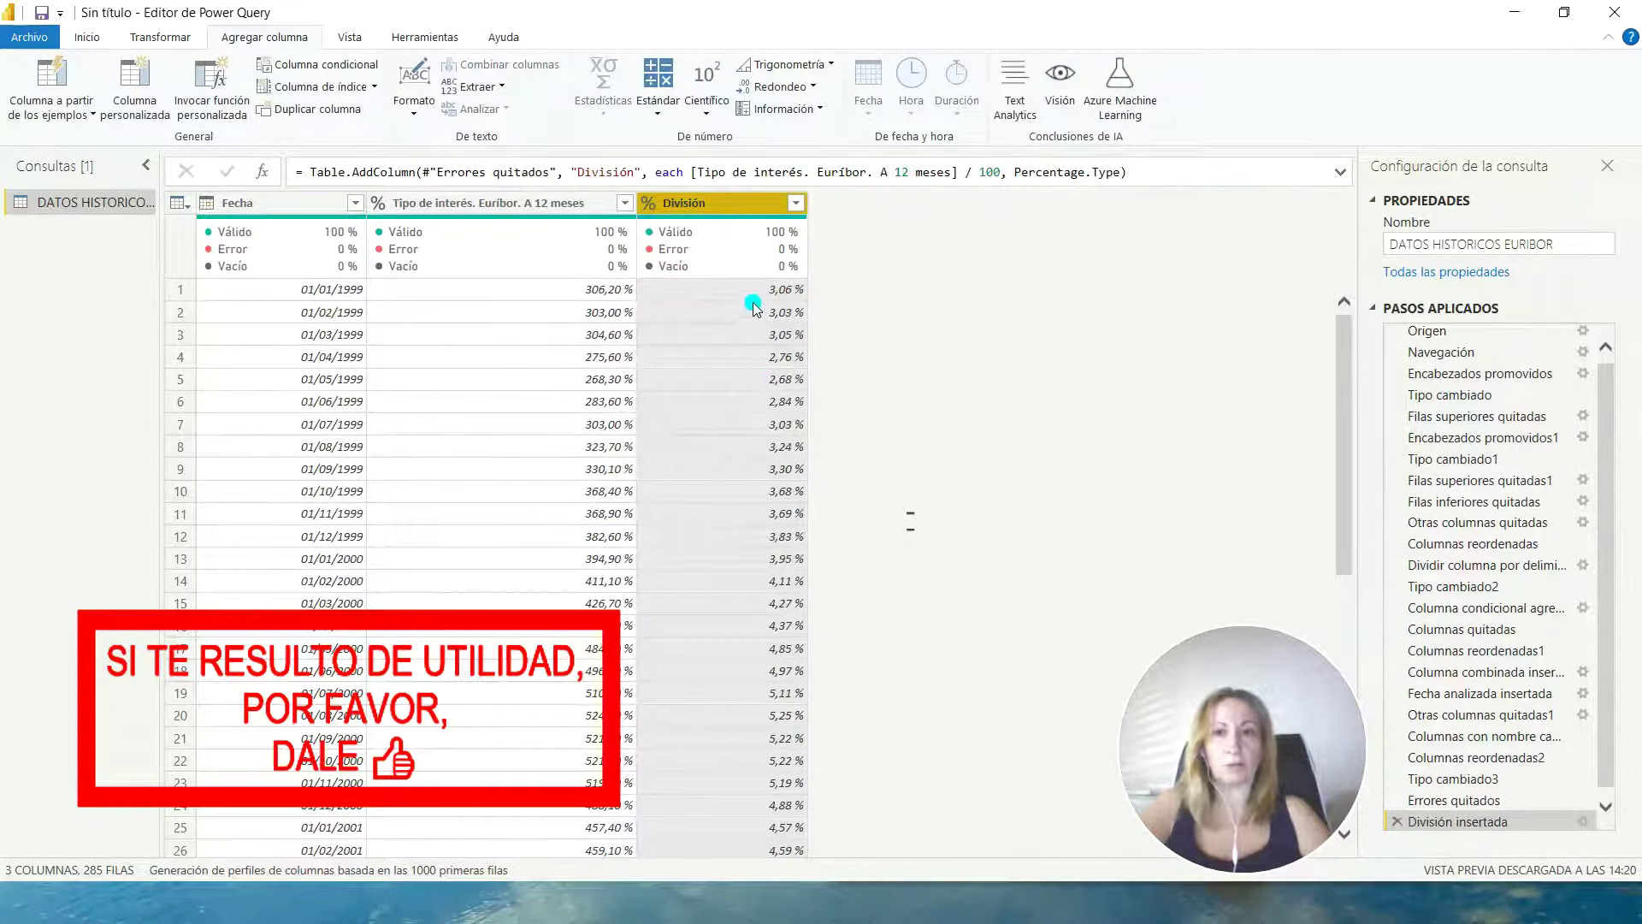
# - Review the División values down to the last row and remove the original Tipo de interés. Euríbor. A 12 meses column
pyautogui.scroll(-20, 721, 419)
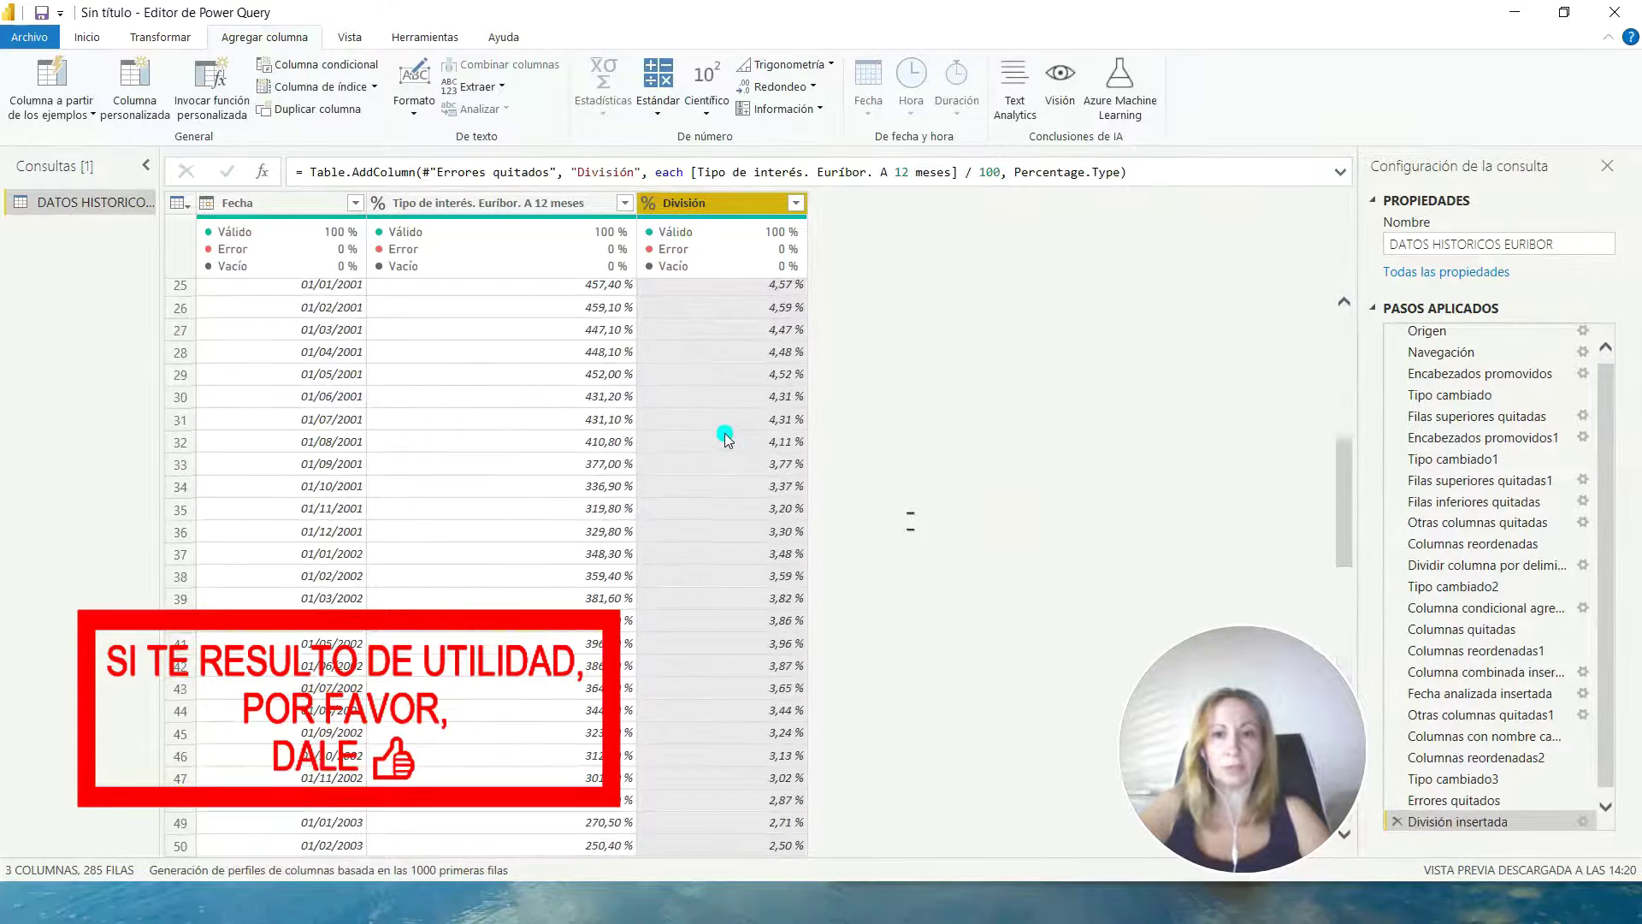
pyautogui.scroll(-20, 720, 419)
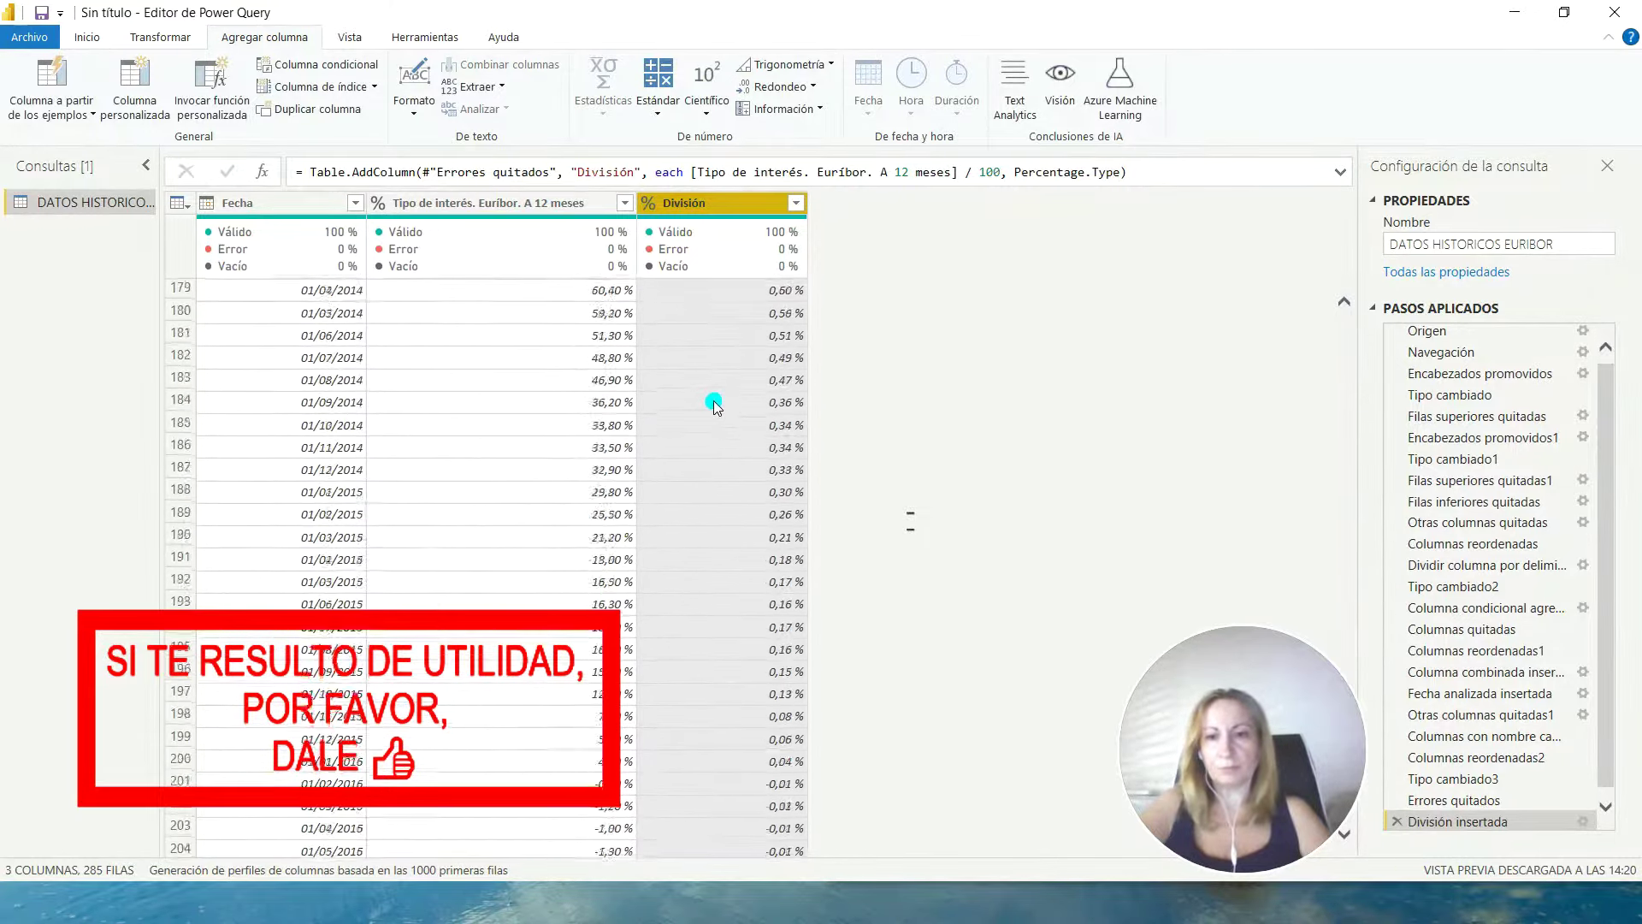
pyautogui.scroll(-15, 717, 408)
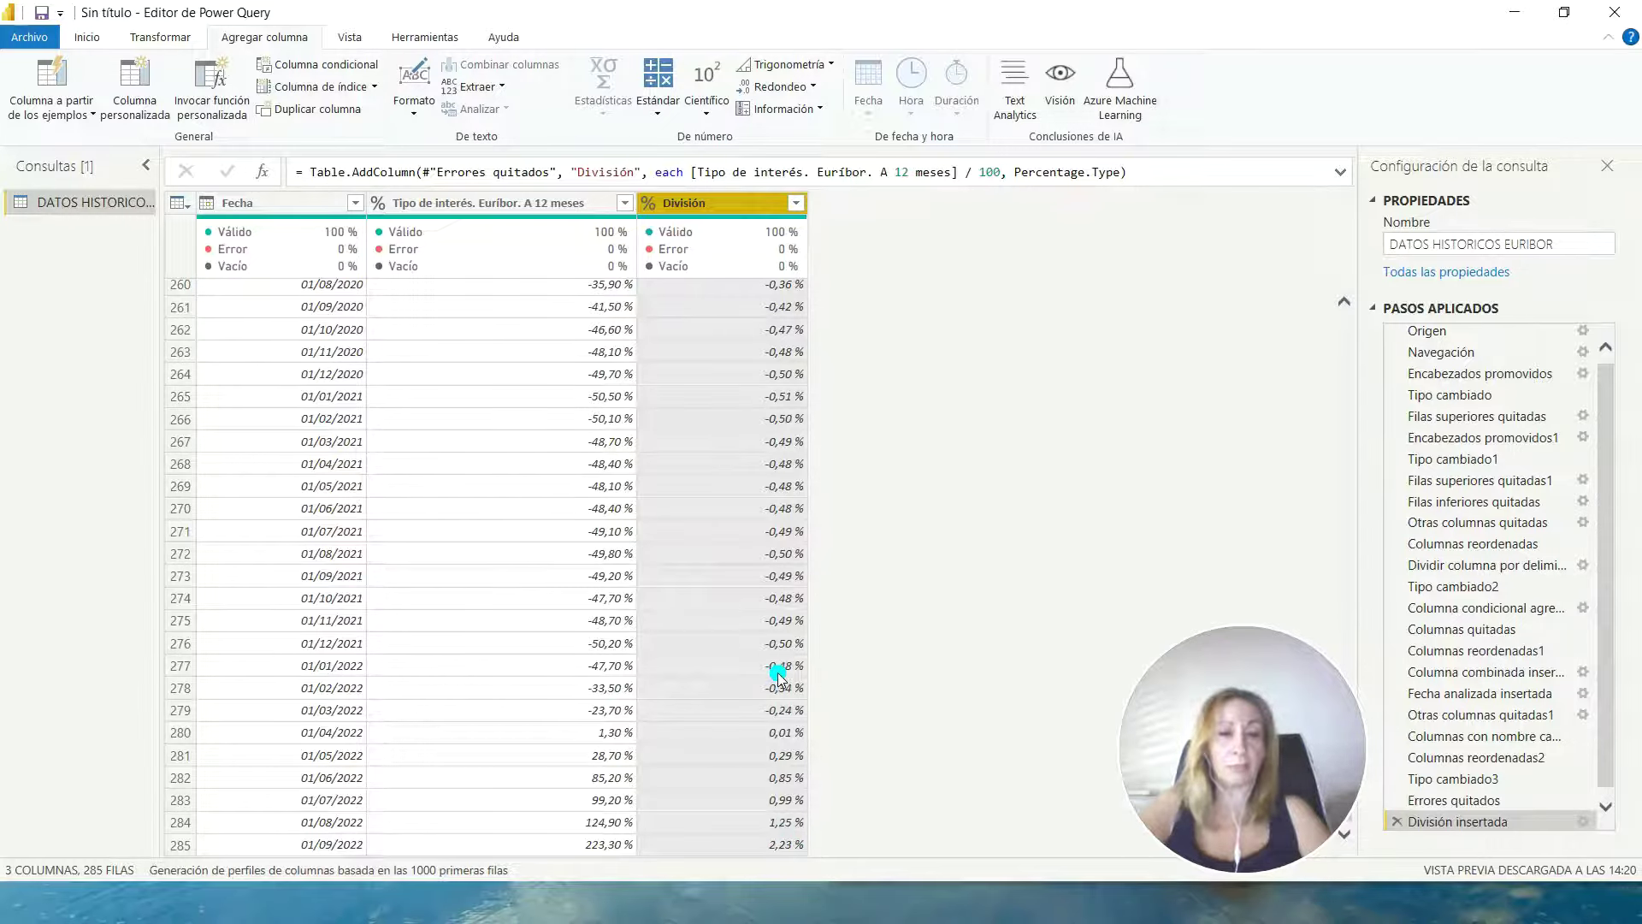
pyautogui.click(510, 202)
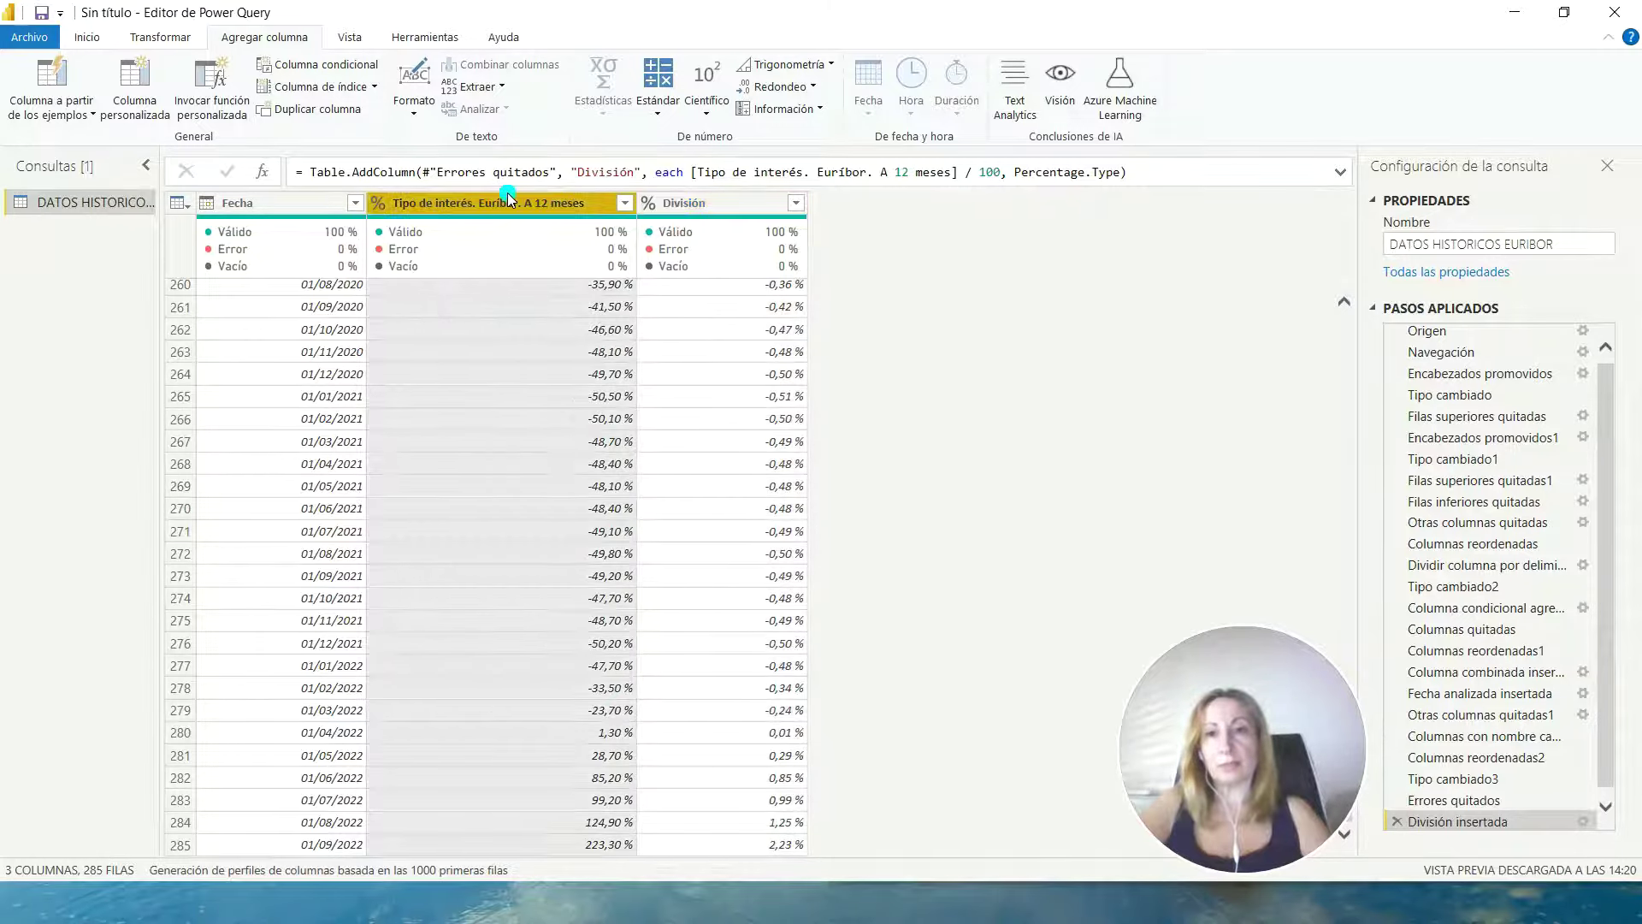
pyautogui.rightClick(439, 202)
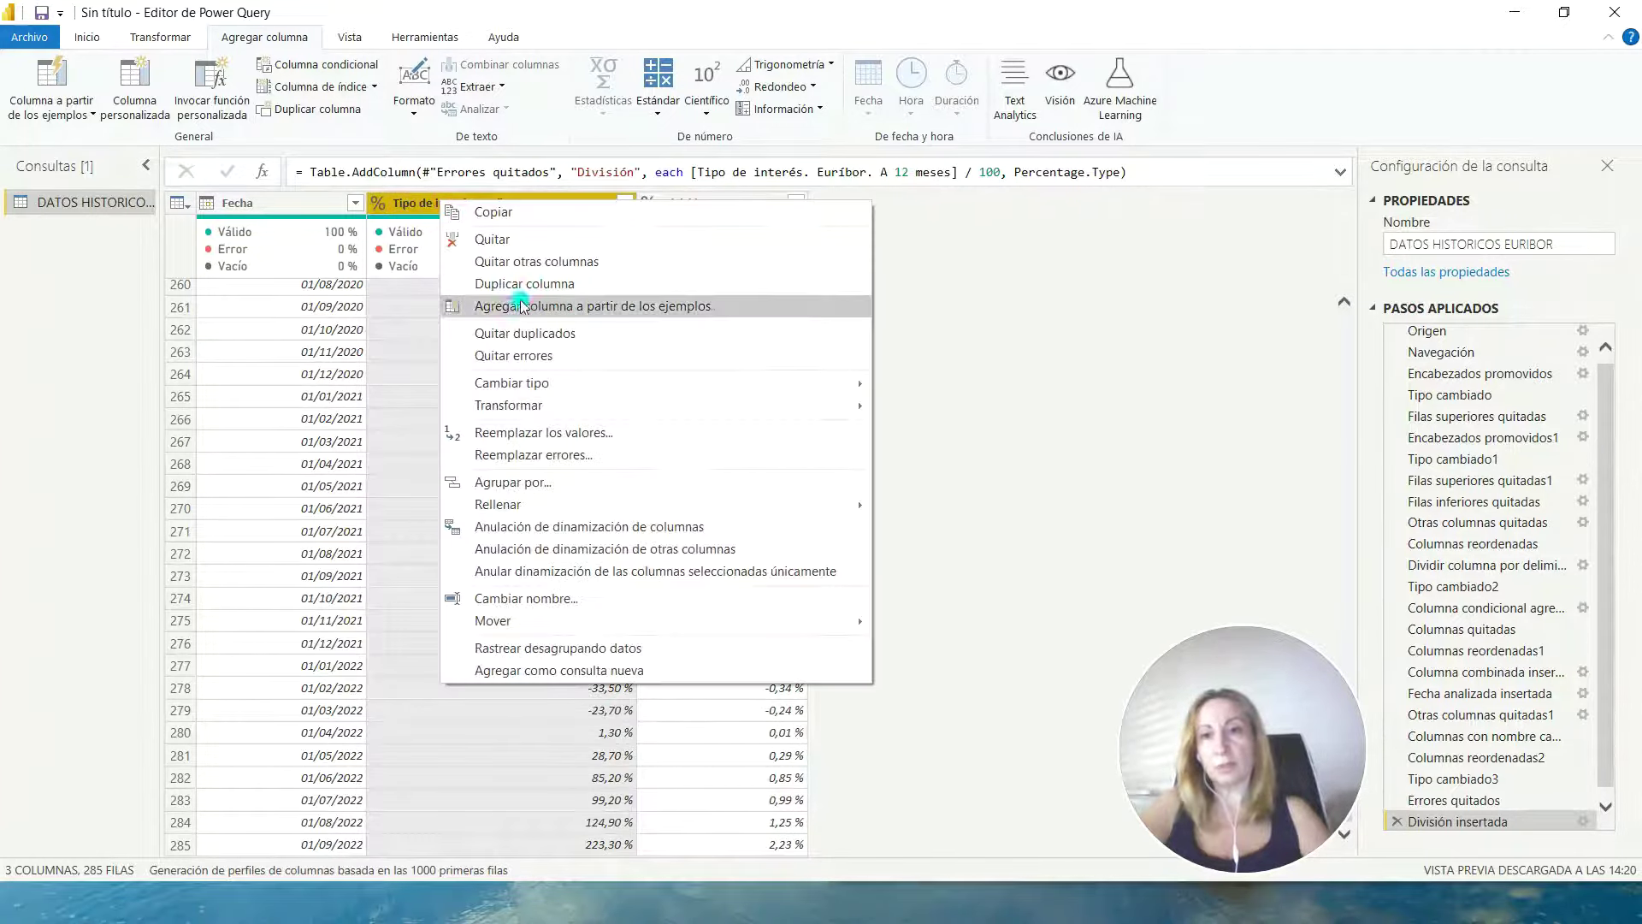
pyautogui.click(491, 240)
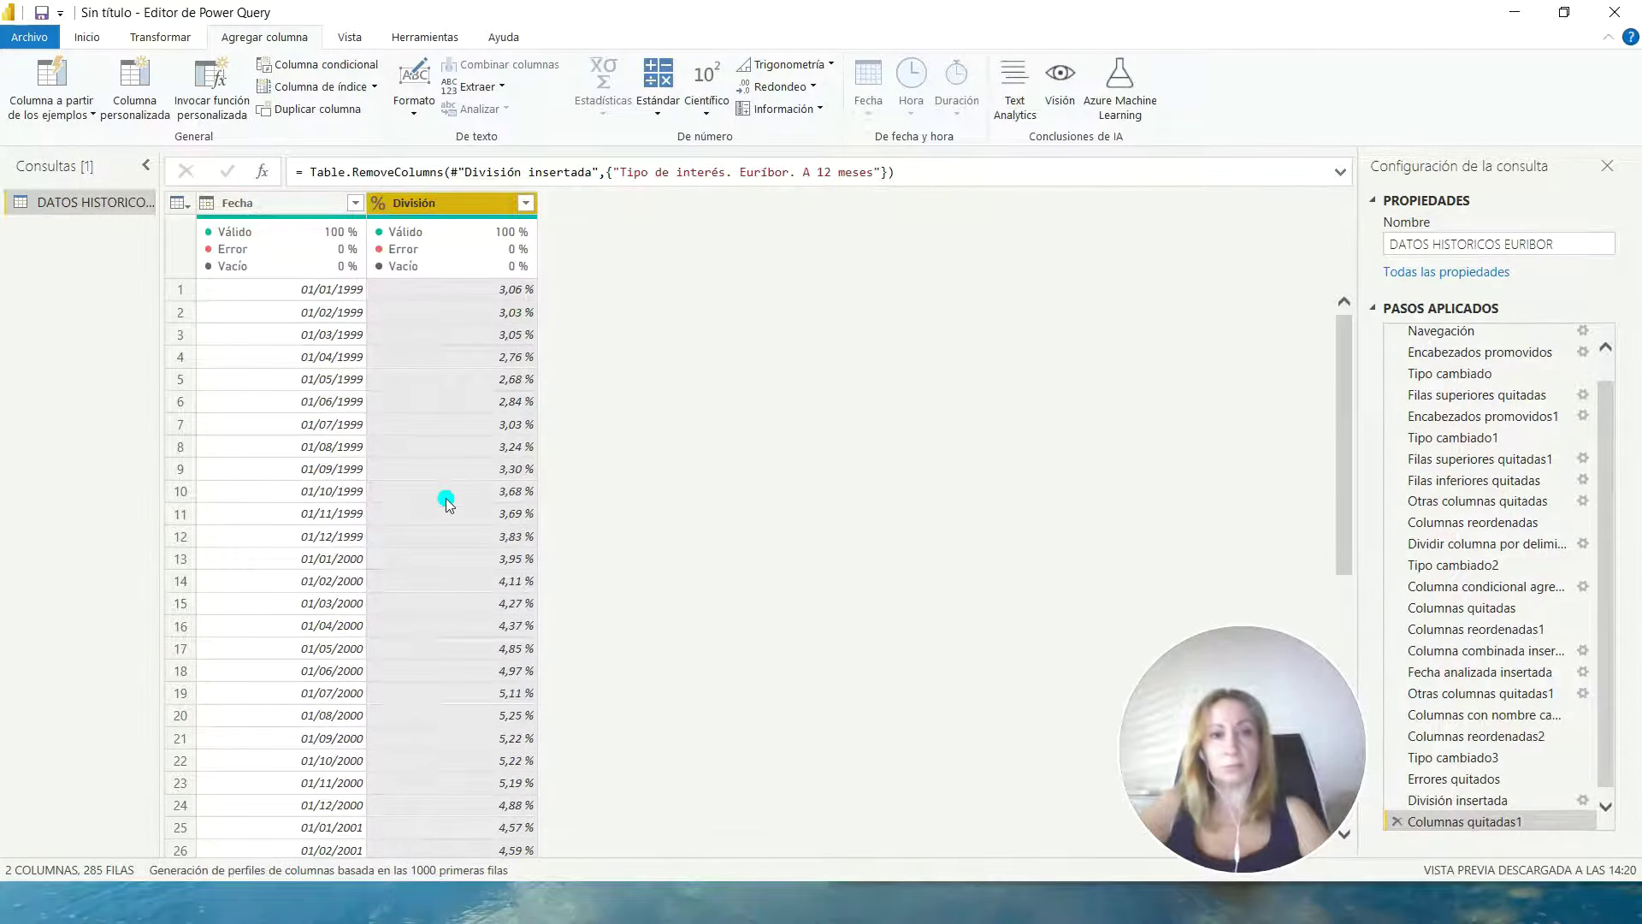
# - Rename the División column to "Tipo Interes Euribor 12 meses"
pyautogui.doubleClick(469, 207)
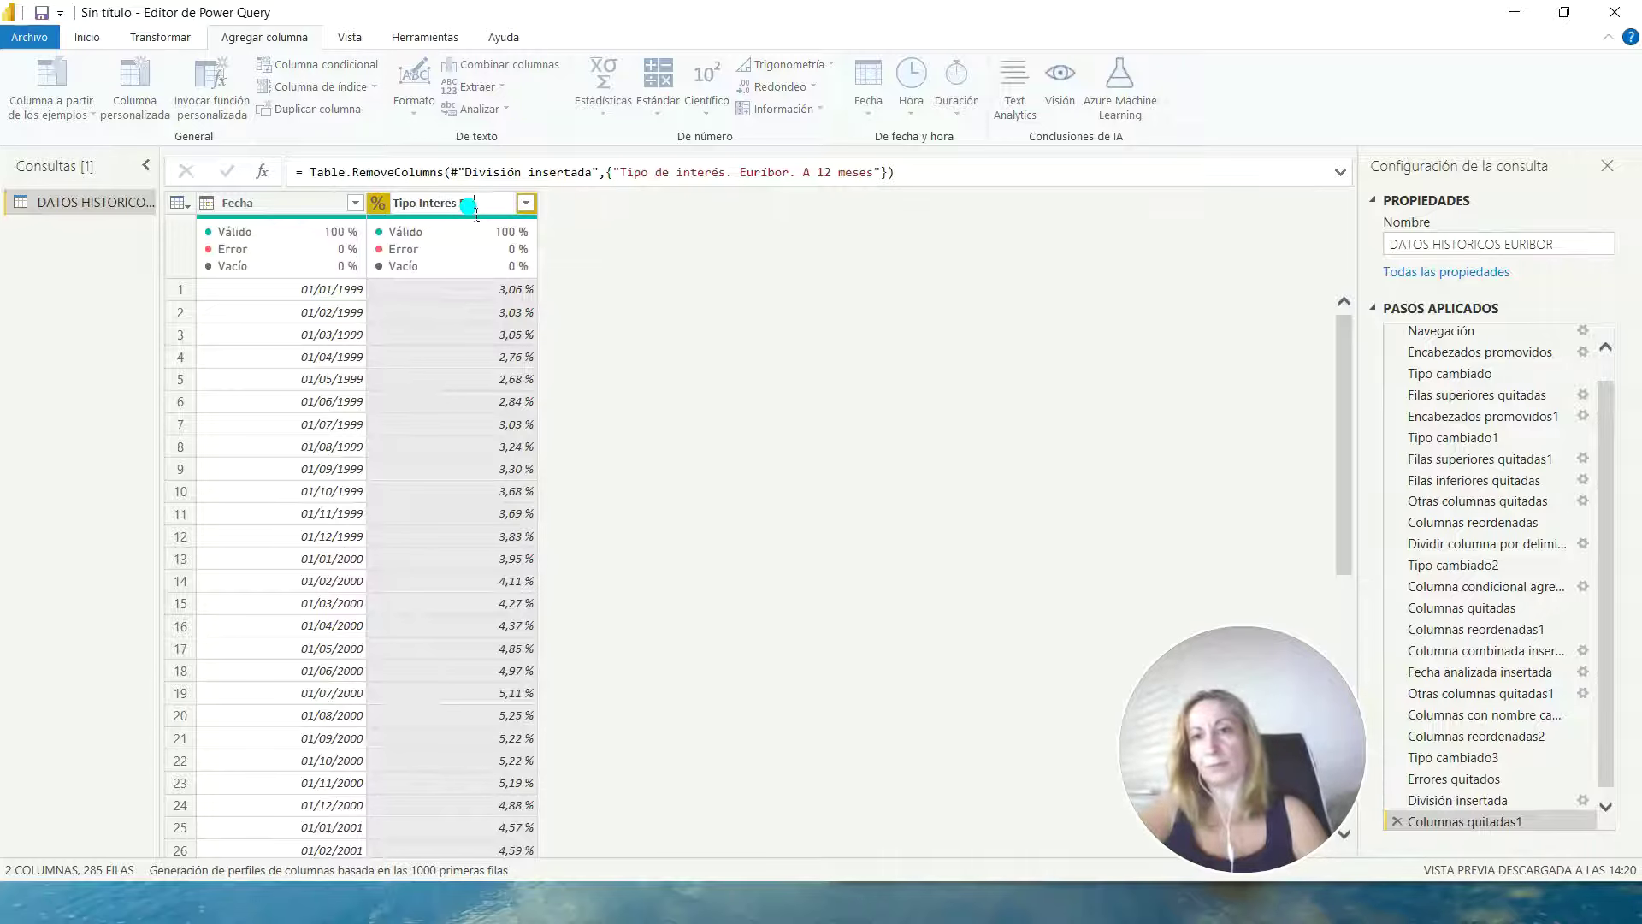
pyautogui.write('Tipo Interes Euribor 12 meses')
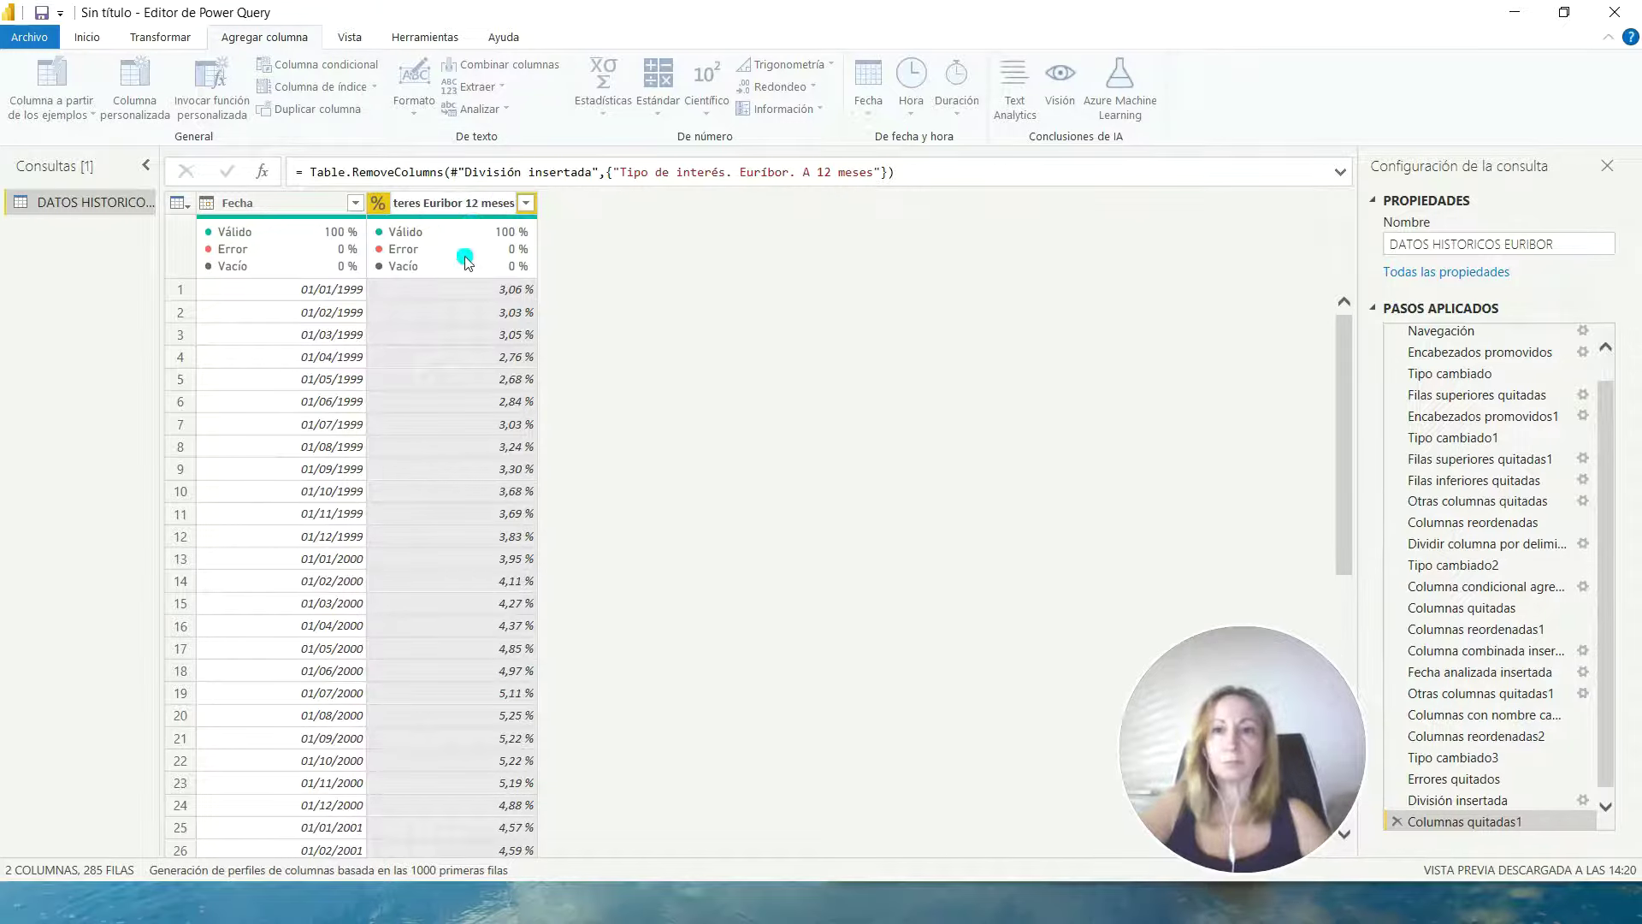
pyautogui.press('Return')
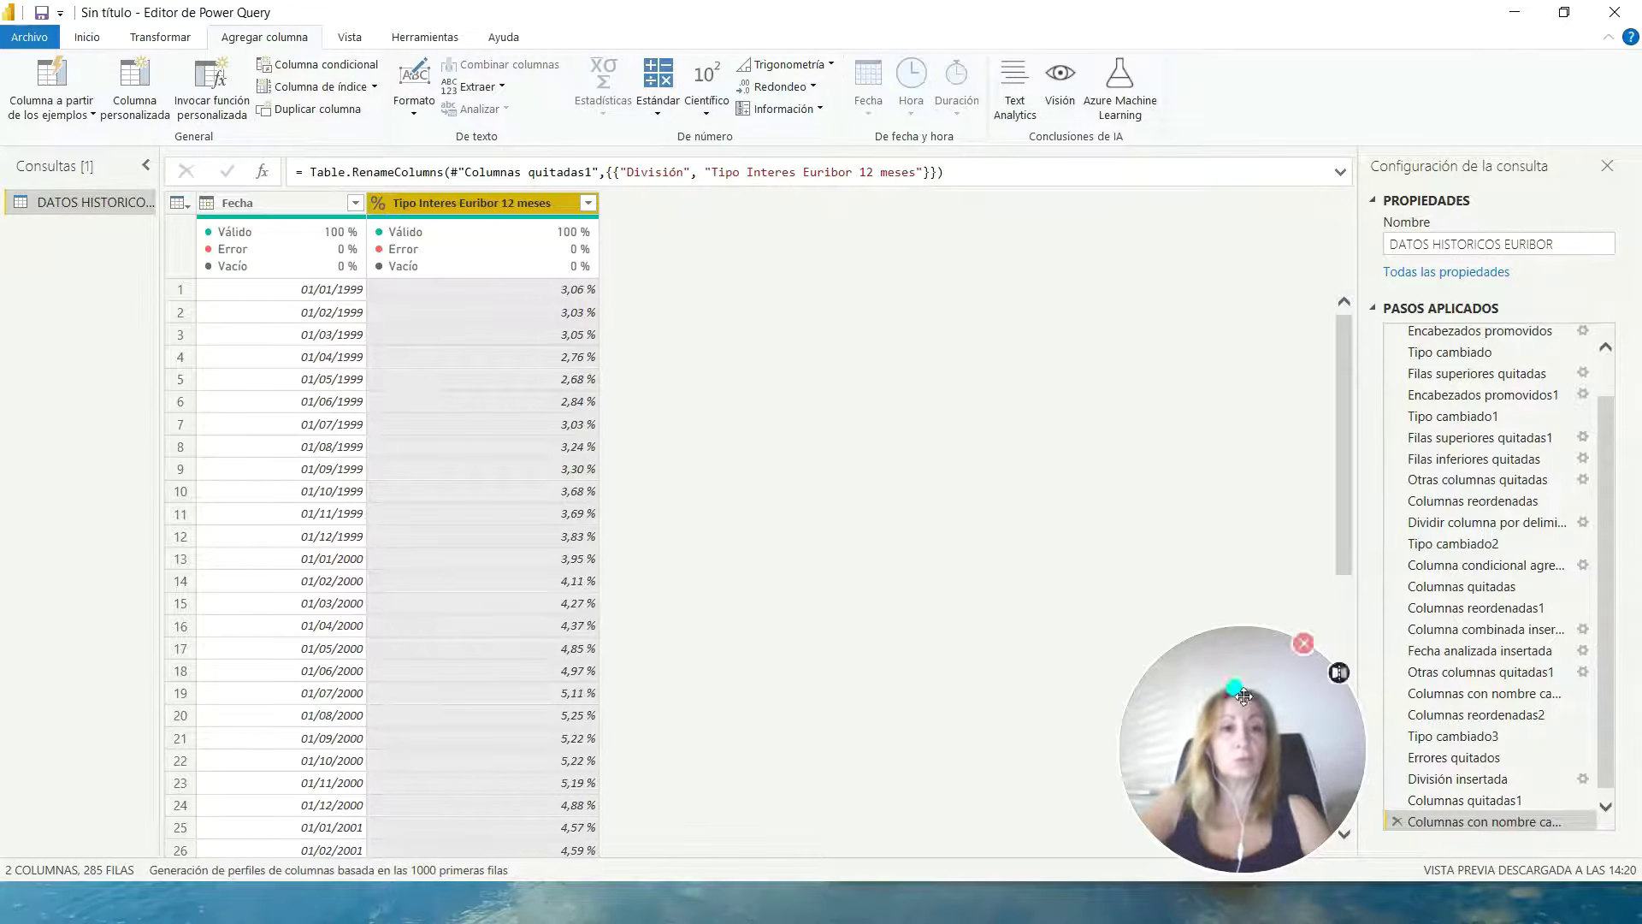
# - Close the Power Query editor and apply the query changes, loading the cleaned table into the Power BI Desktop report
pyautogui.scroll(1, 1443, 575)
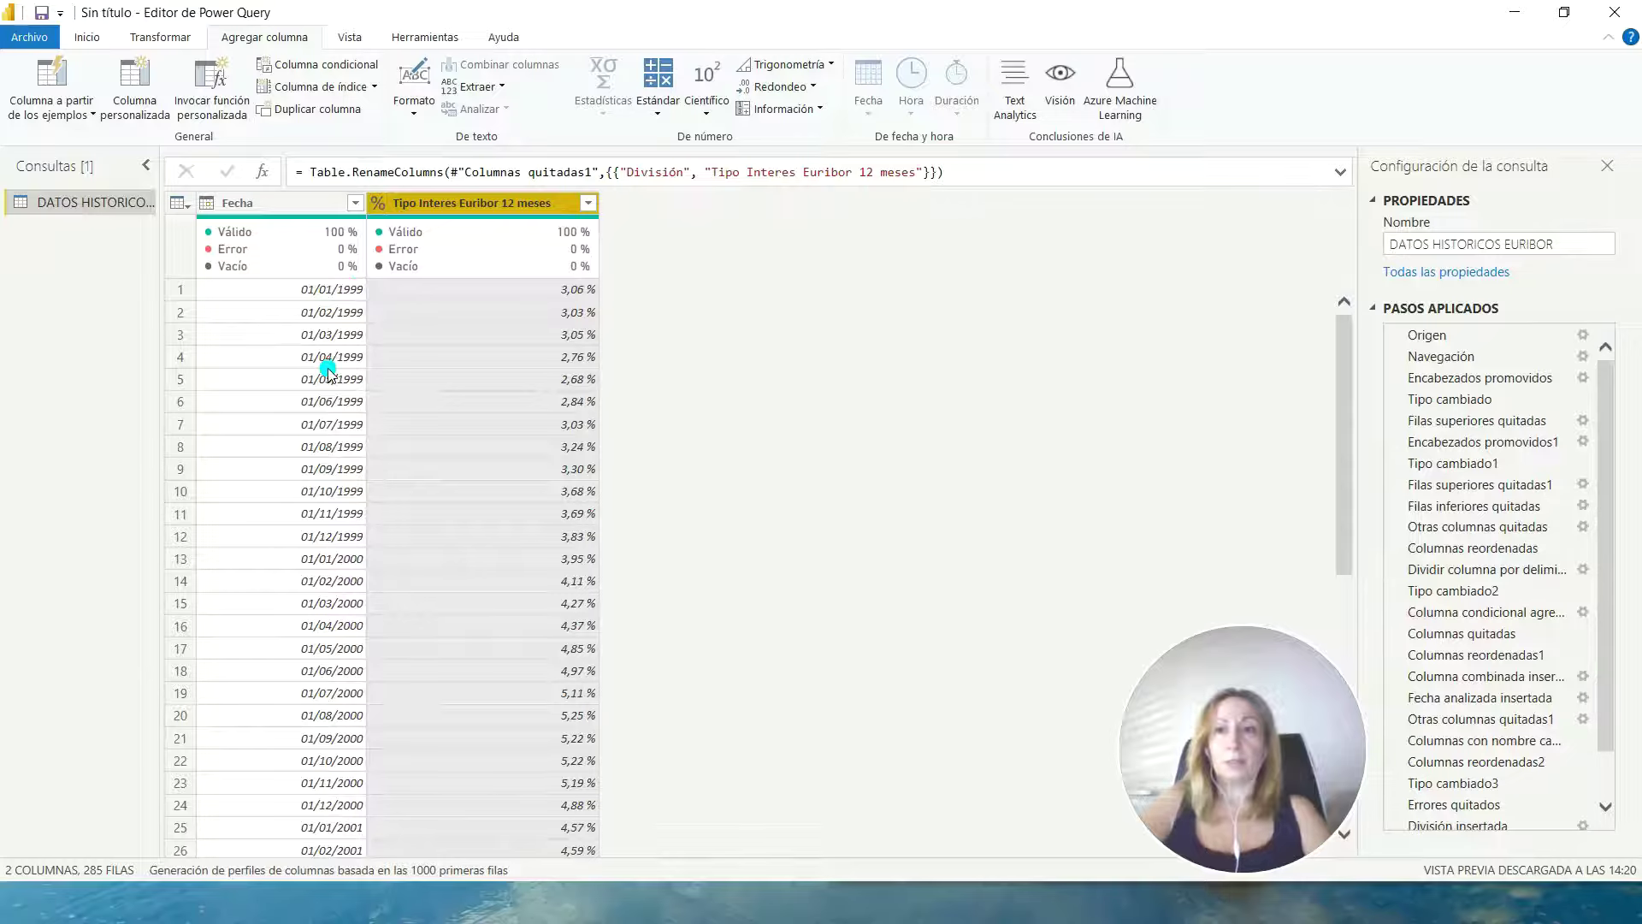
pyautogui.click(86, 37)
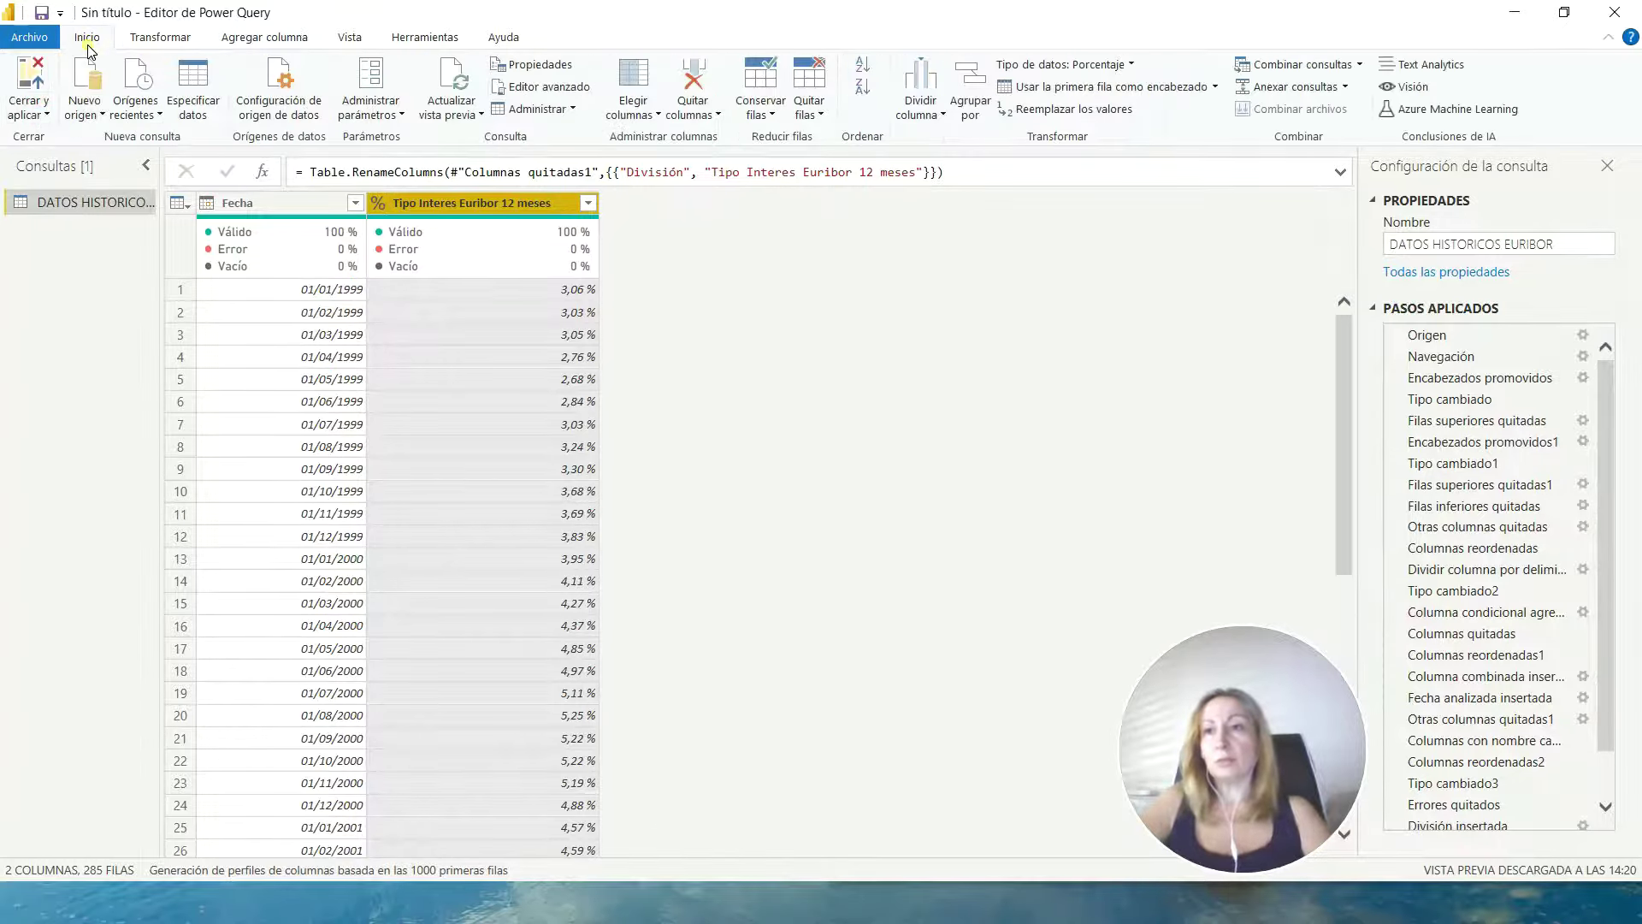
pyautogui.click(41, 115)
pyautogui.click(52, 140)
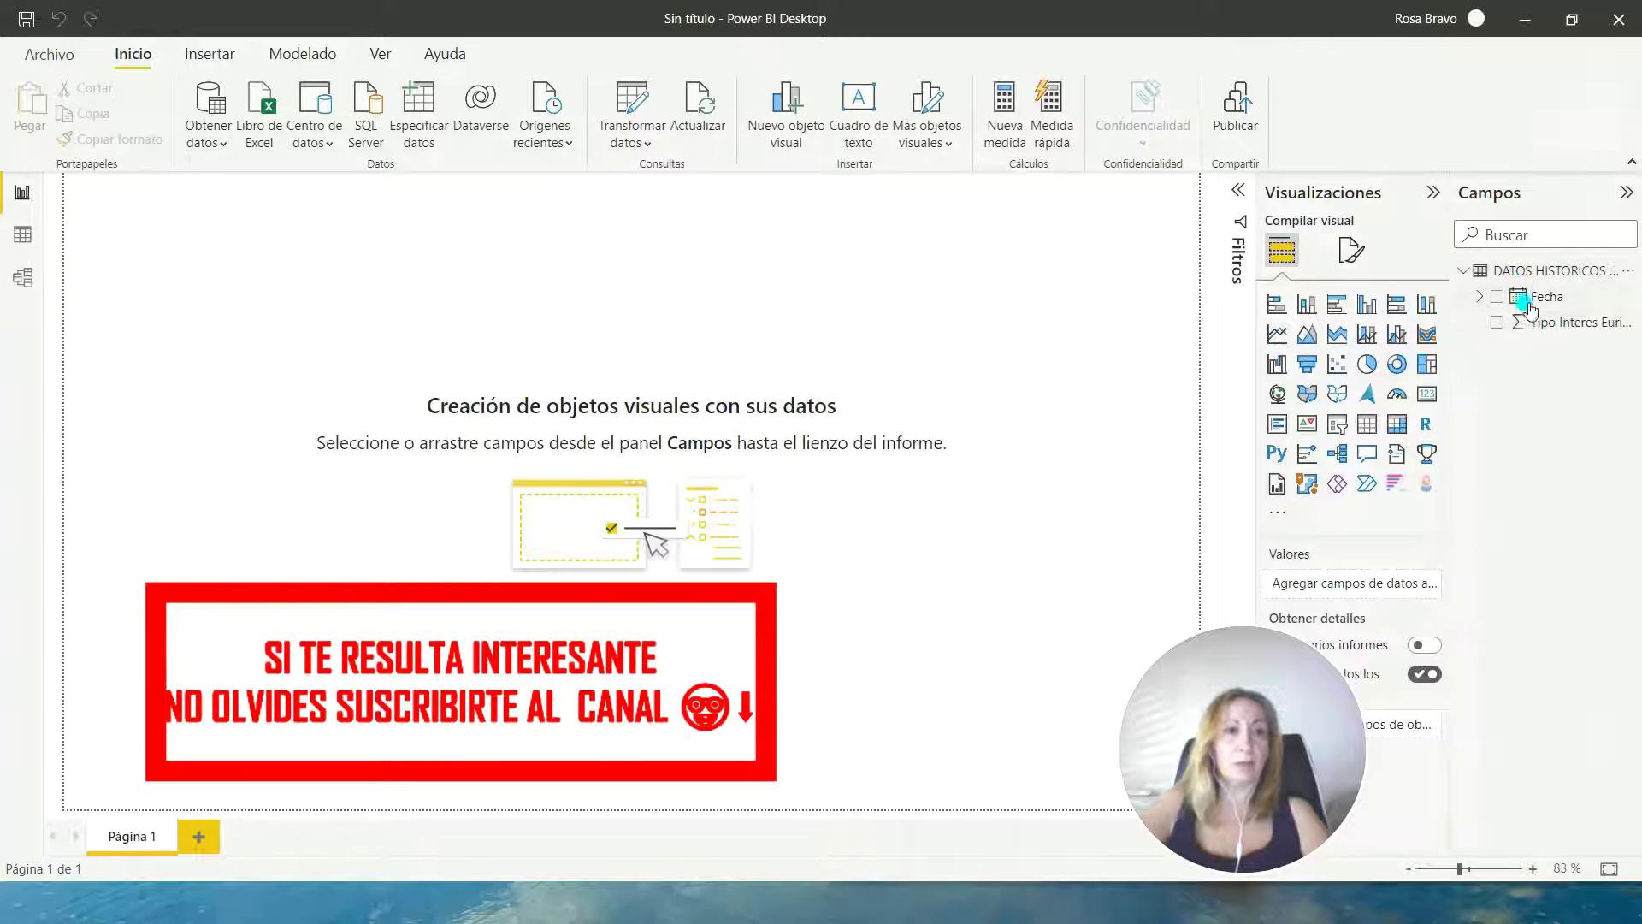
# - Open the table's data view and set the Fecha column's date format to 14/03/01 (dd/mm/yy)
pyautogui.click(22, 234)
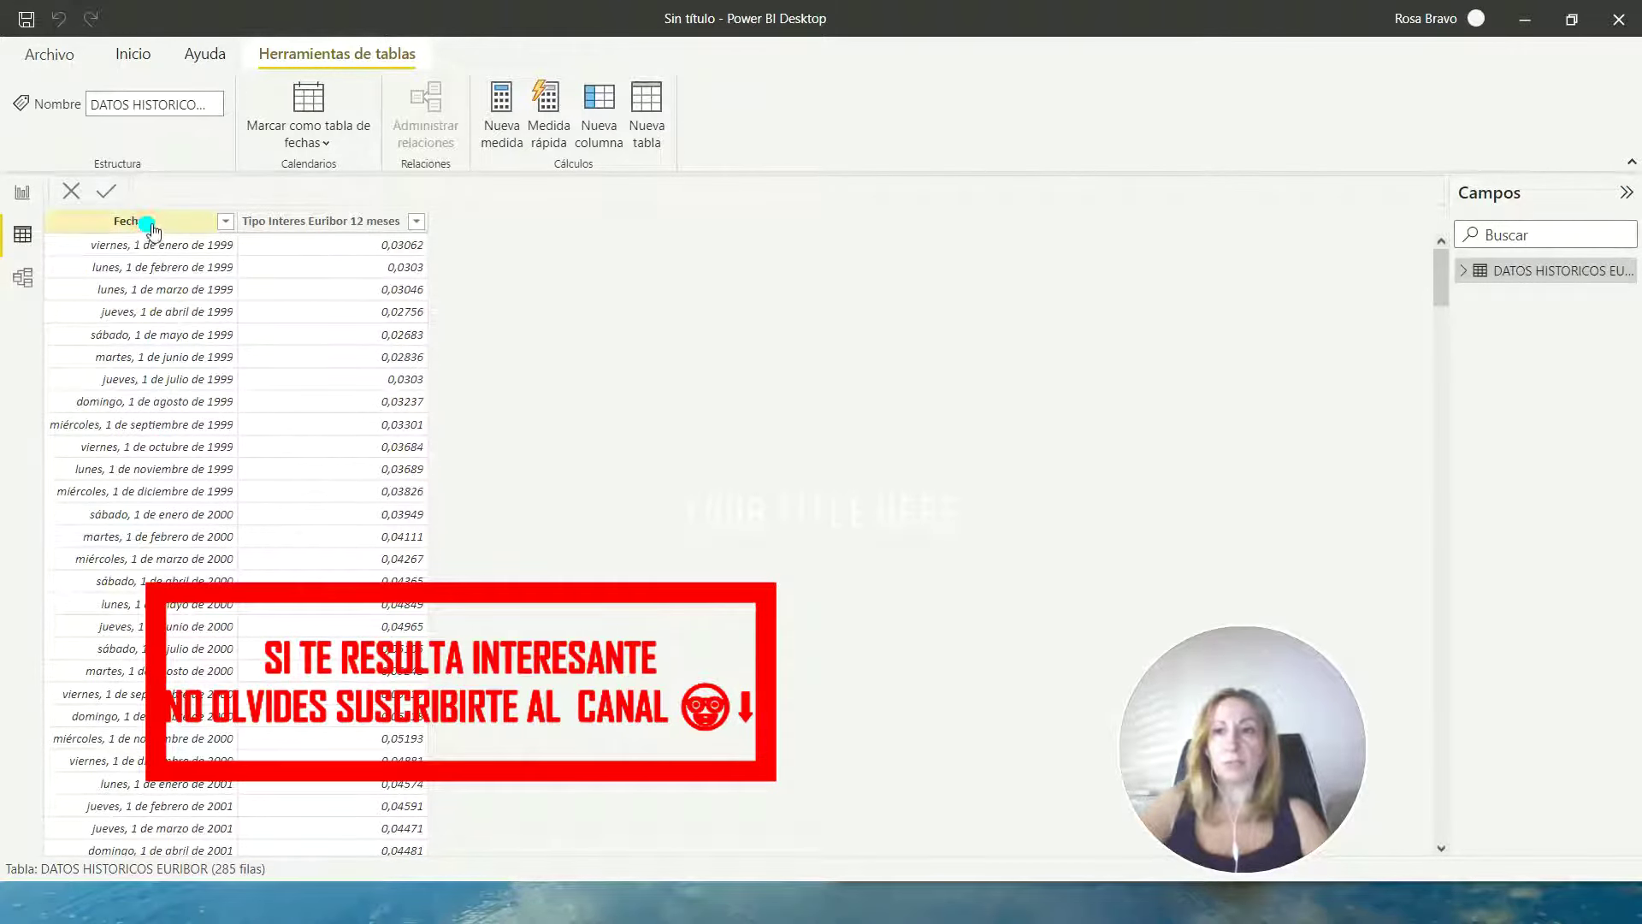
pyautogui.click(147, 225)
pyautogui.click(304, 224)
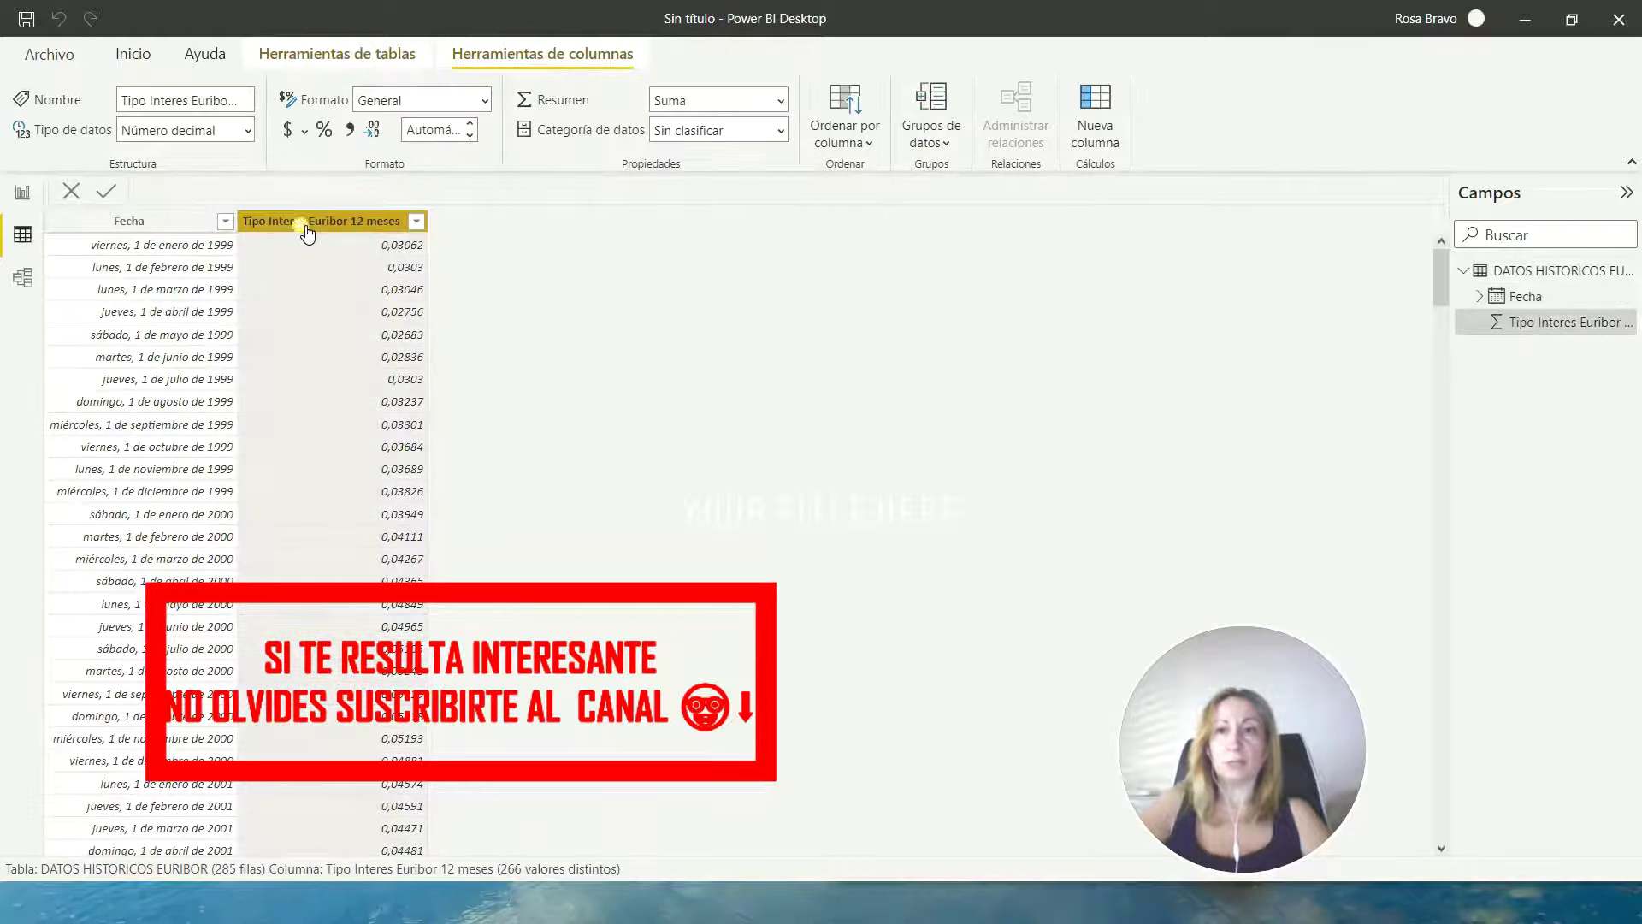
pyautogui.click(168, 224)
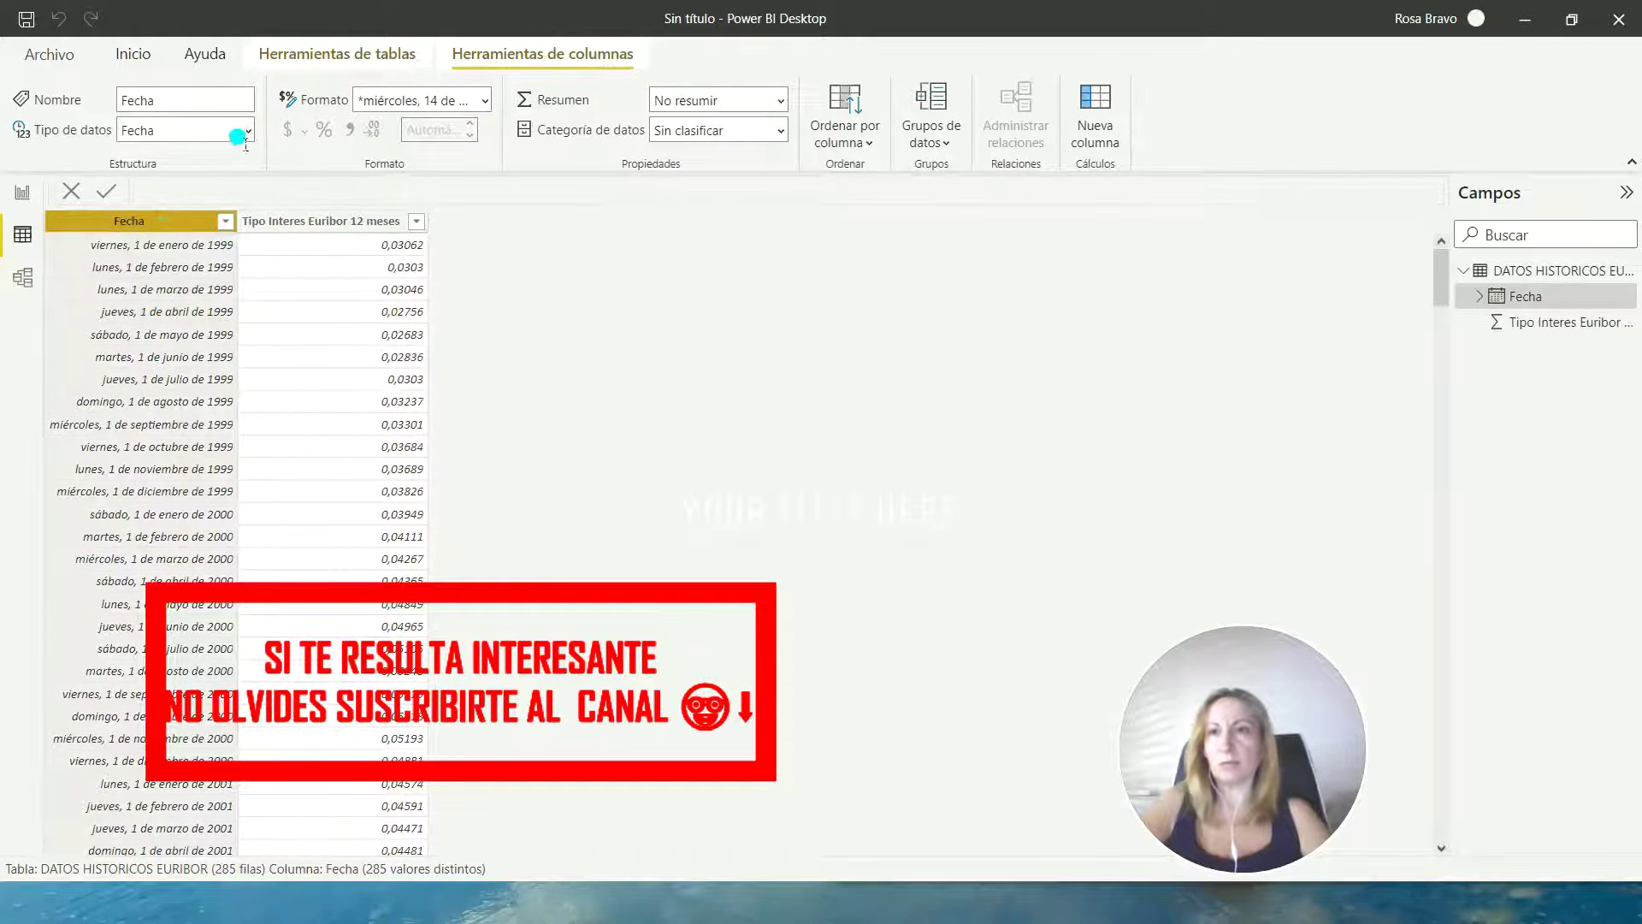
pyautogui.click(485, 100)
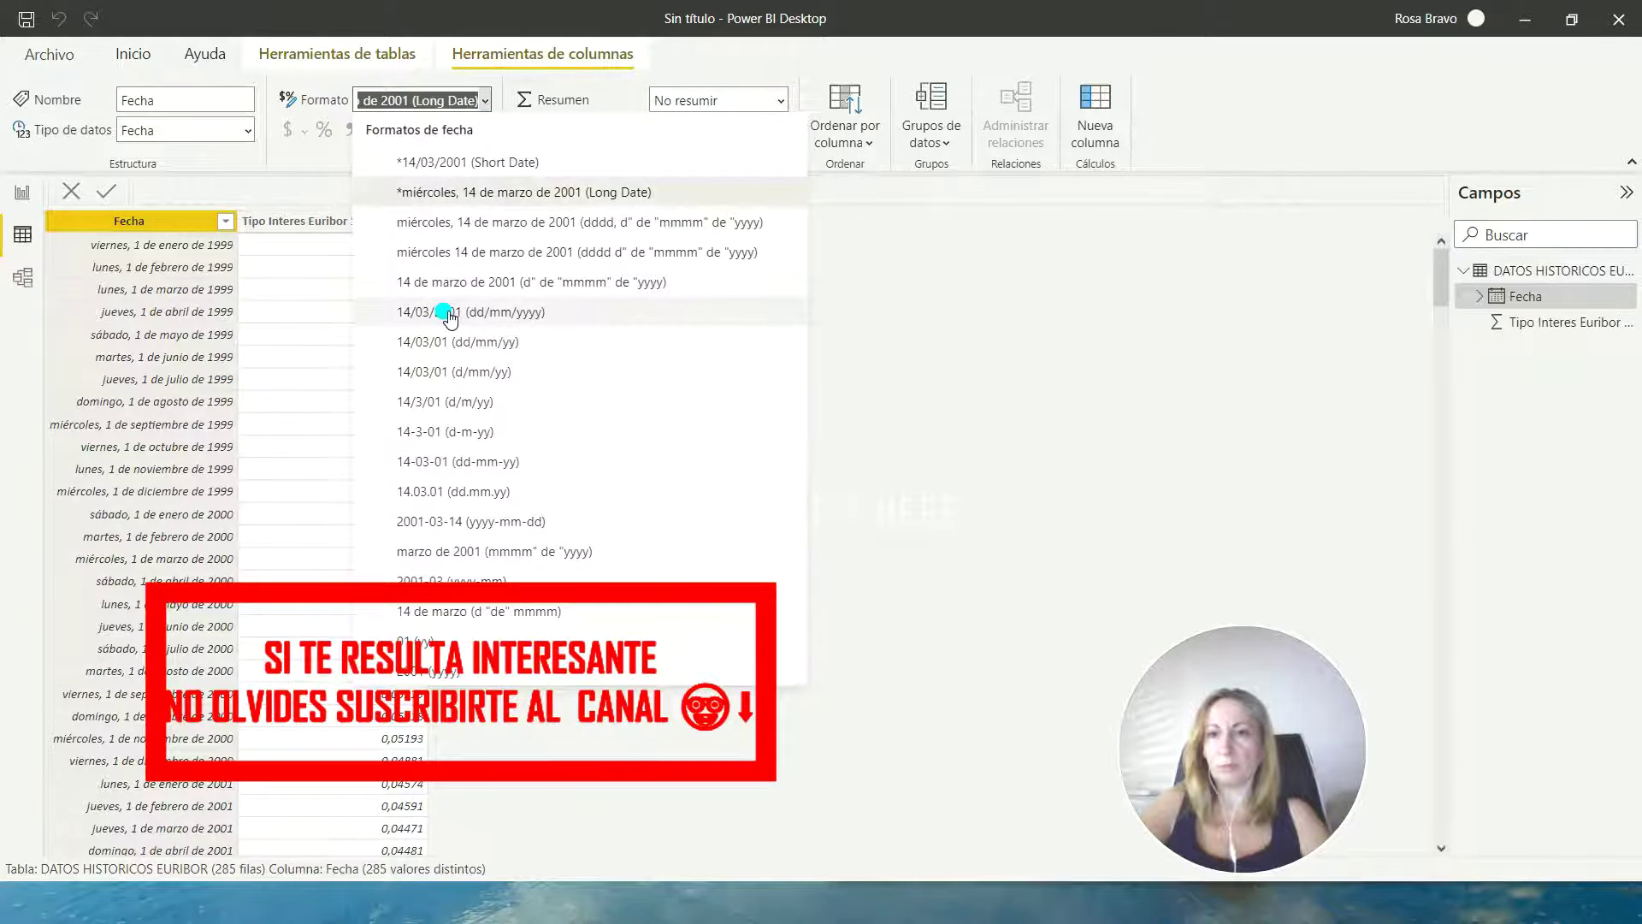
pyautogui.click(413, 342)
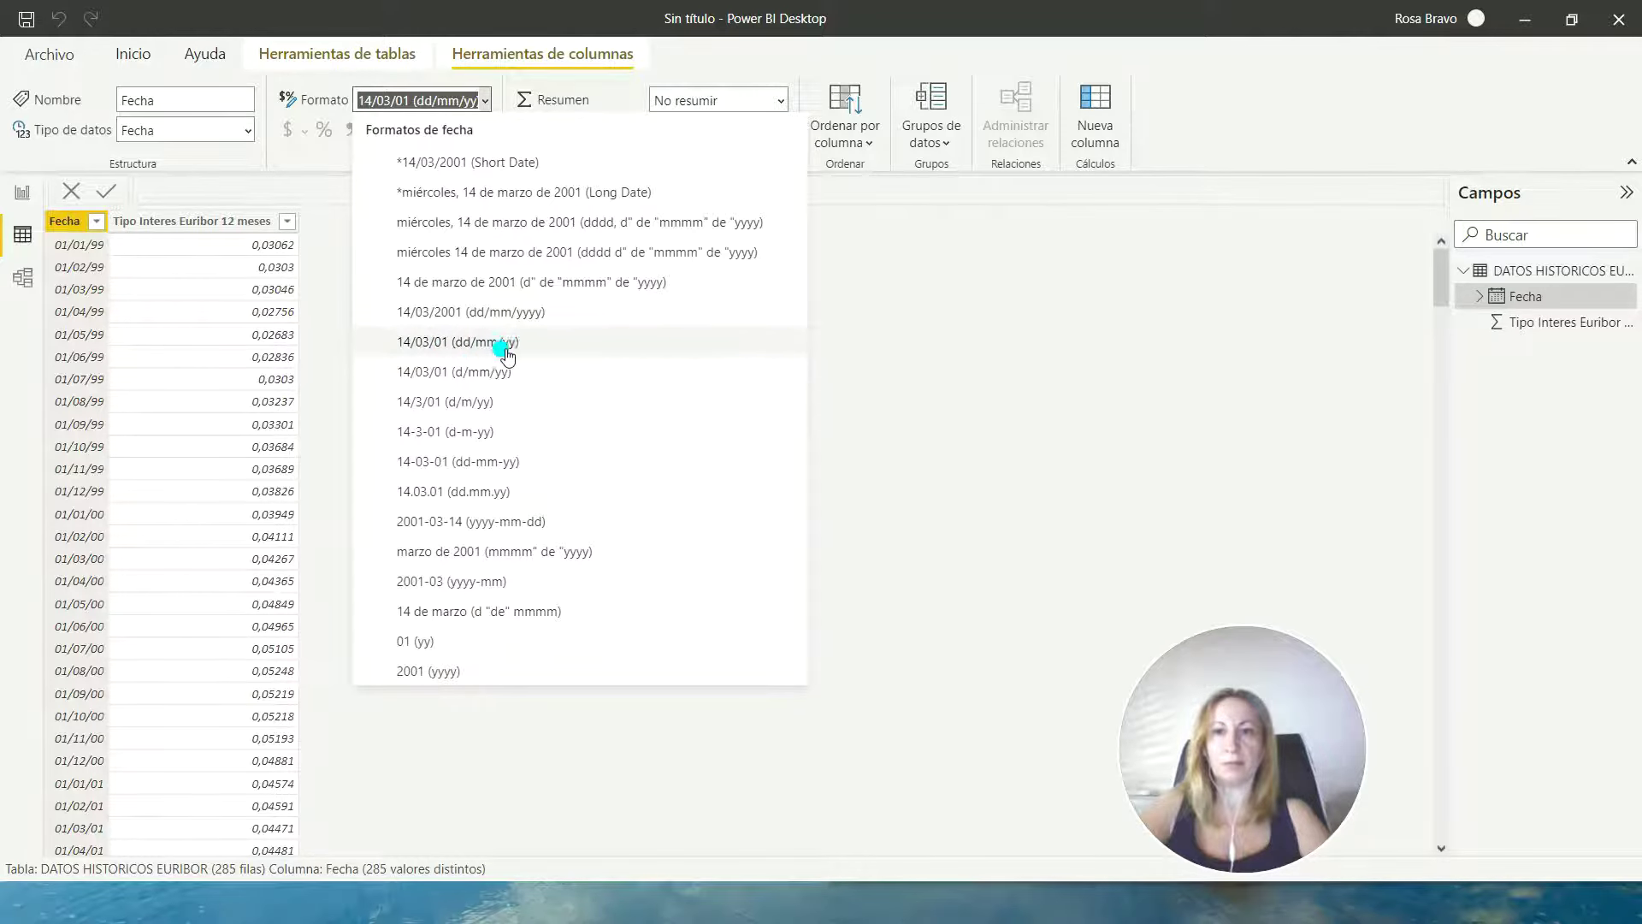
# - Format the Tipo Interes Euribor 12 meses column as a percentage and review its values down to the last row
pyautogui.click(231, 228)
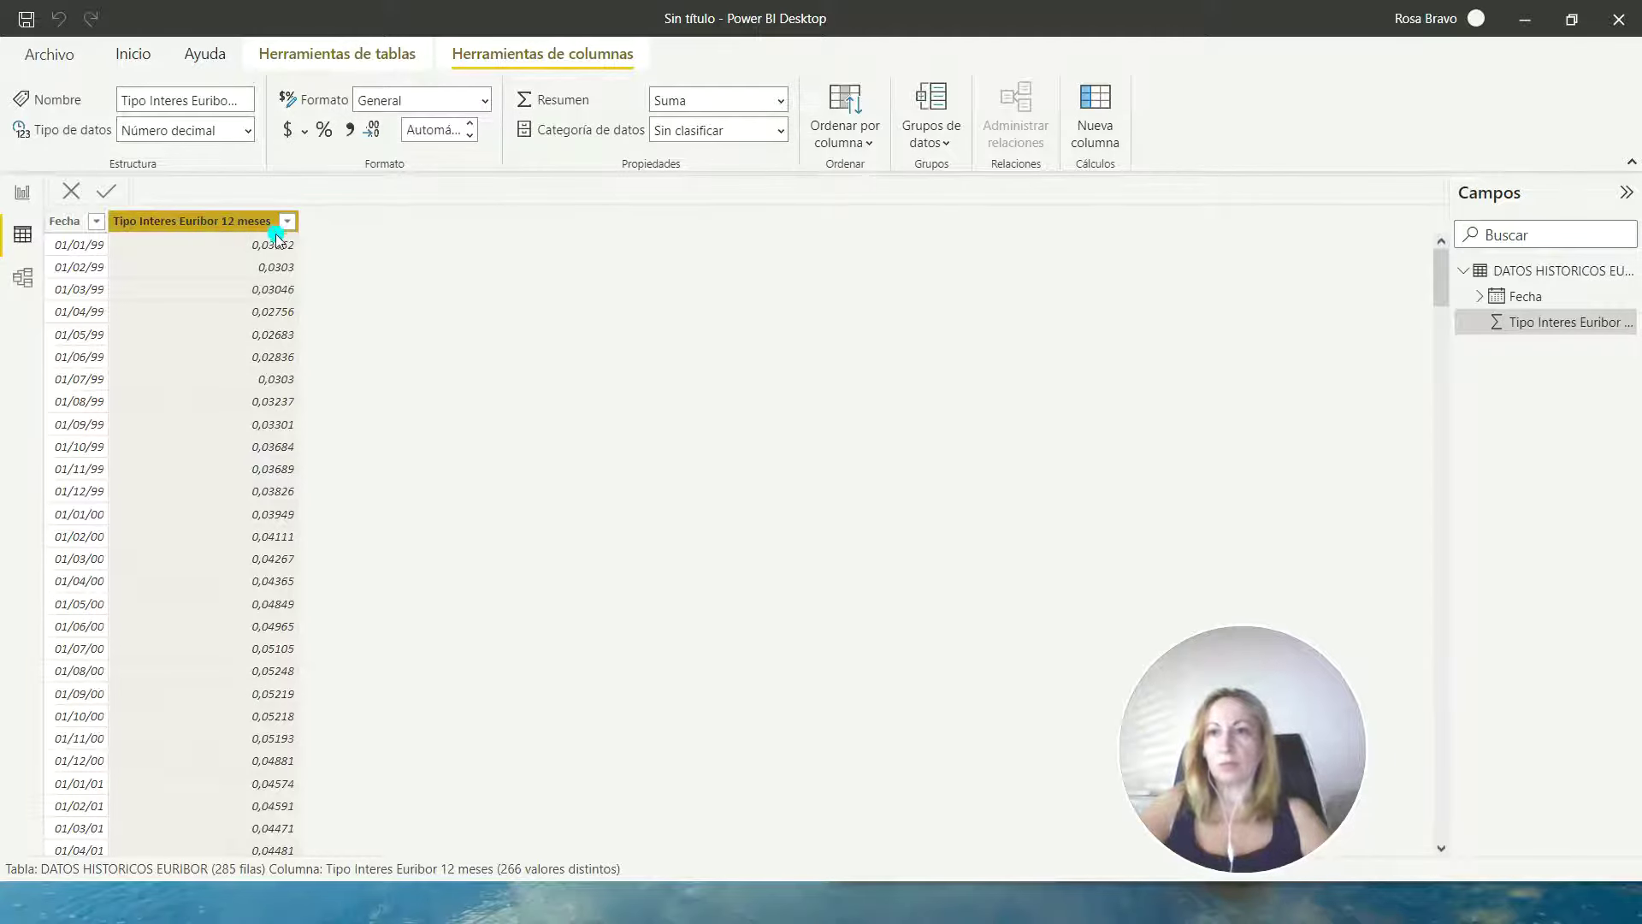
pyautogui.click(325, 130)
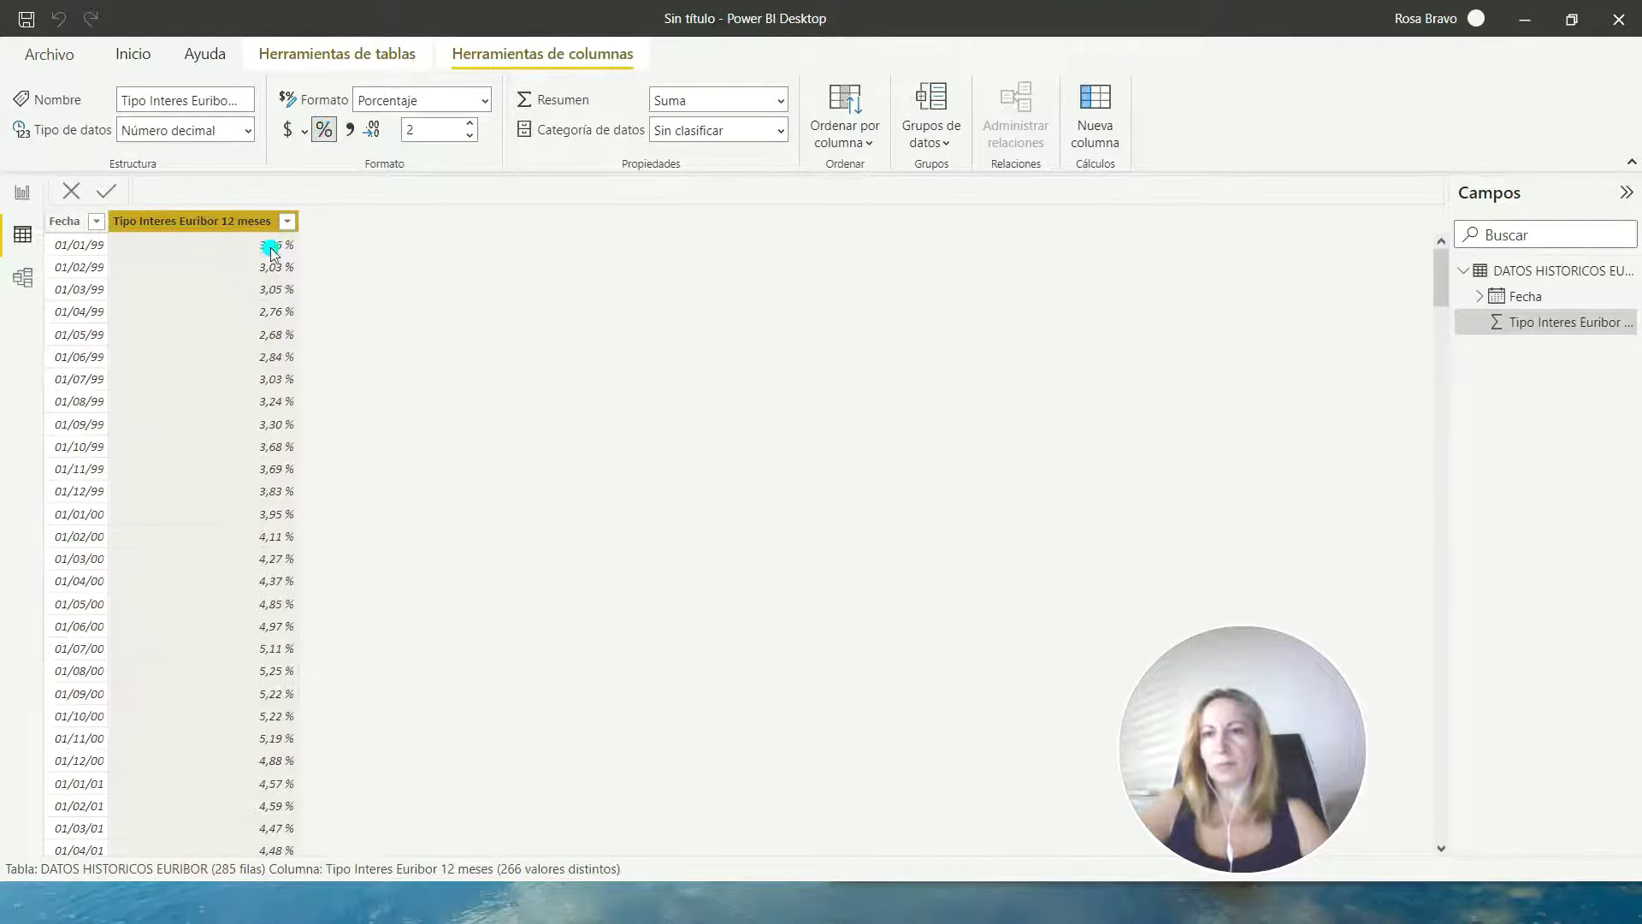
pyautogui.scroll(-20, 247, 302)
pyautogui.scroll(-20, 248, 302)
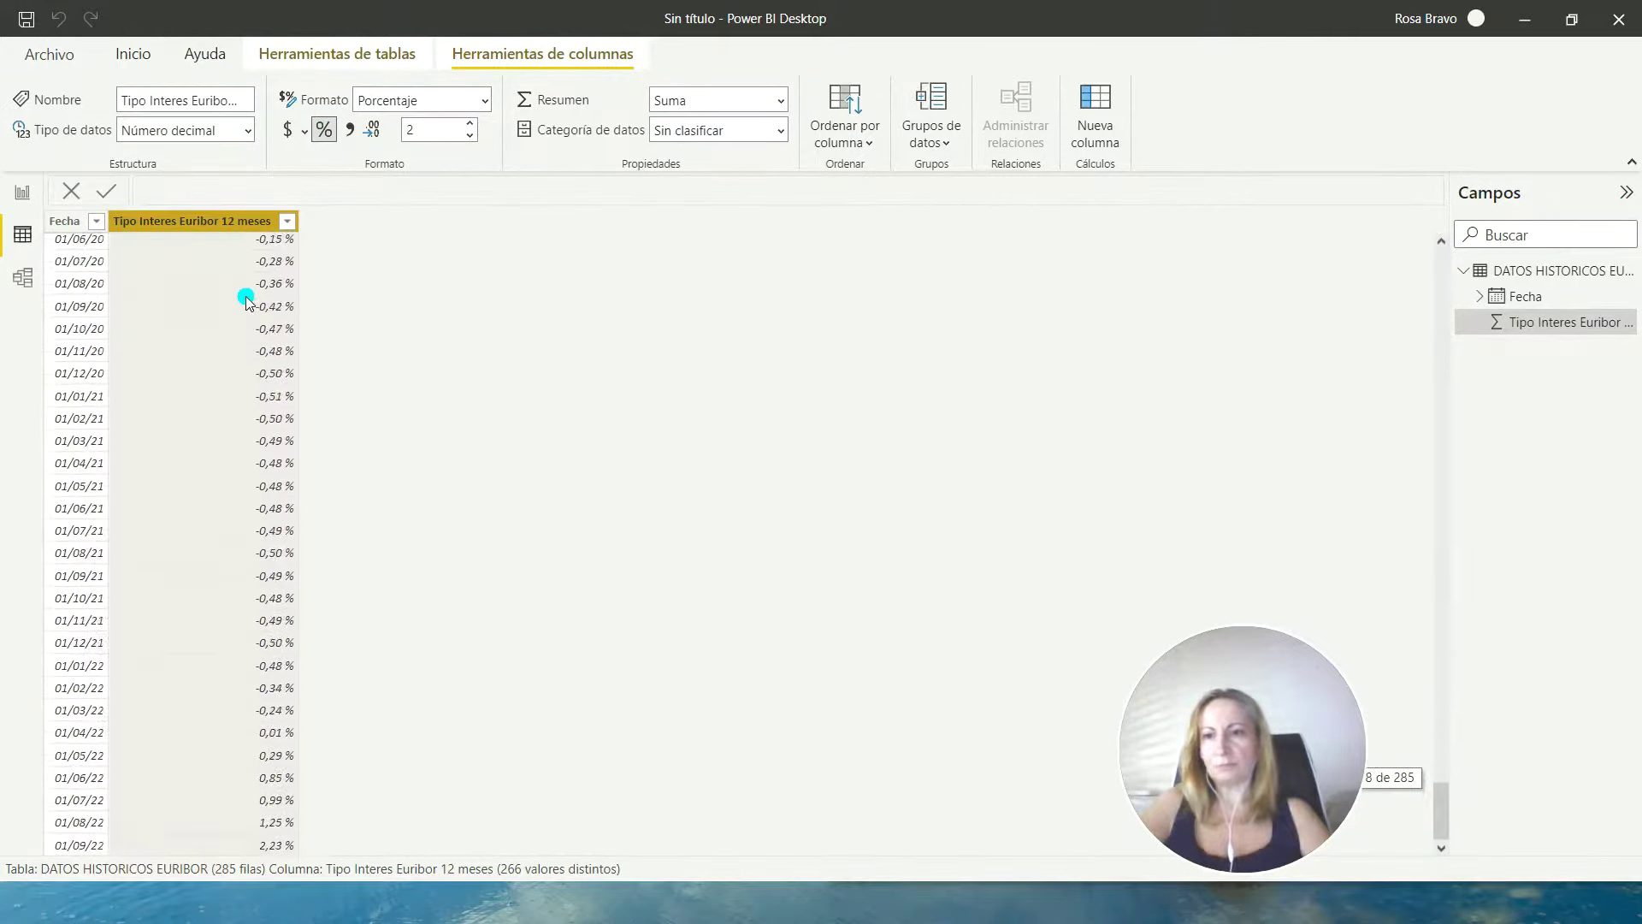
# - Set the Tipo Interes Euribor 12 meses percentages to 3 decimal places, check them through the last row and return to the report view
pyautogui.click(470, 123)
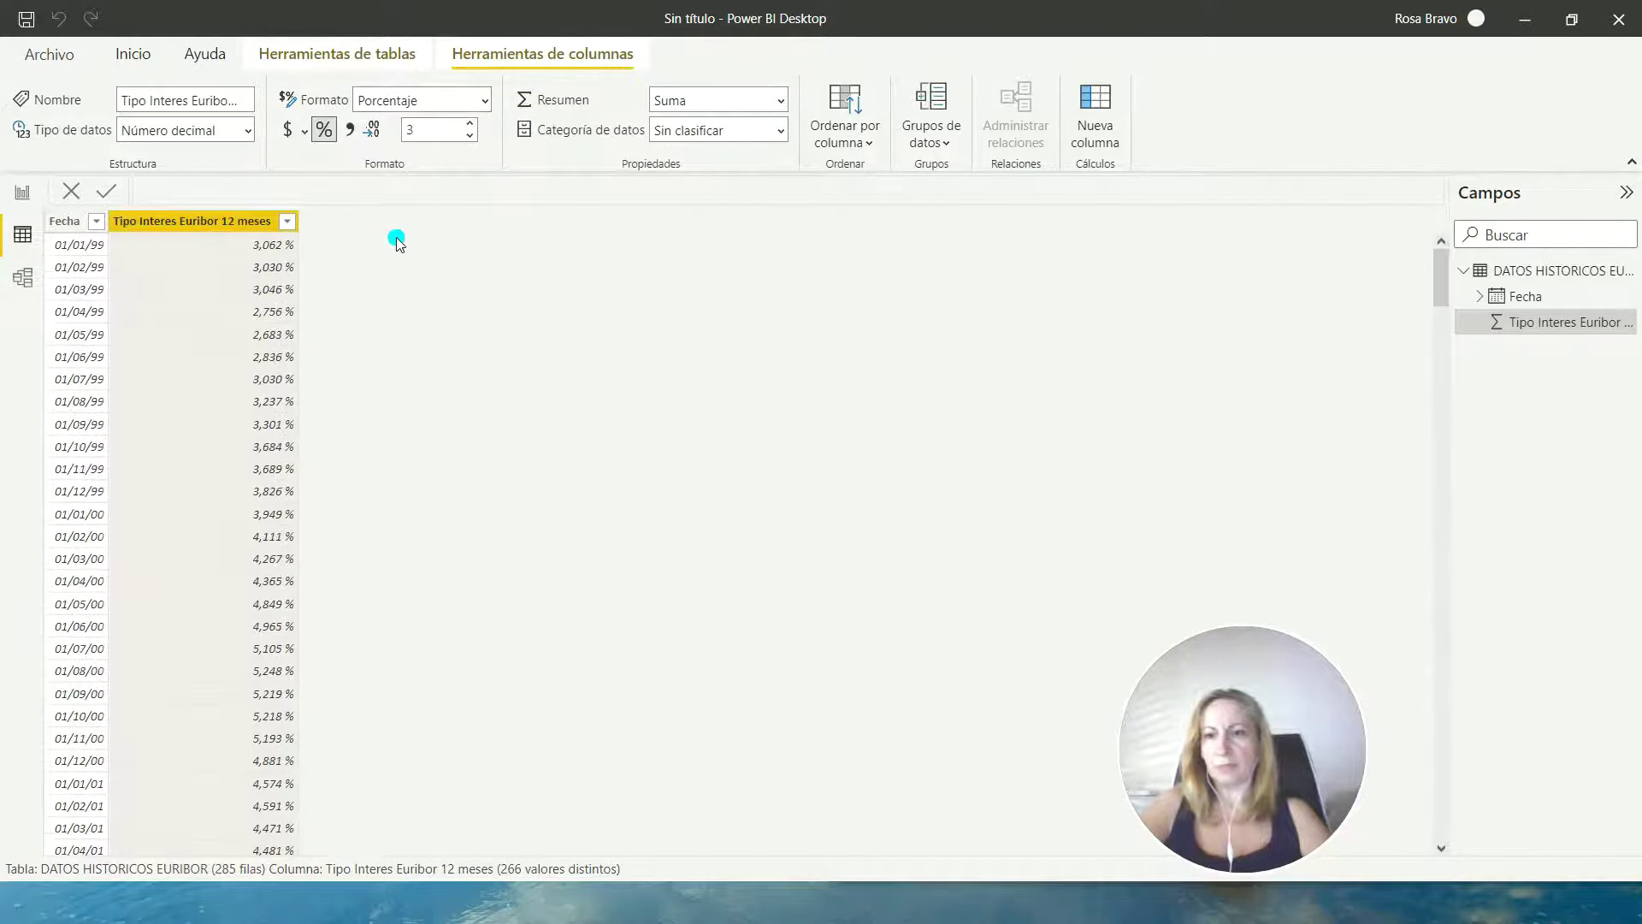
pyautogui.scroll(-20, 228, 283)
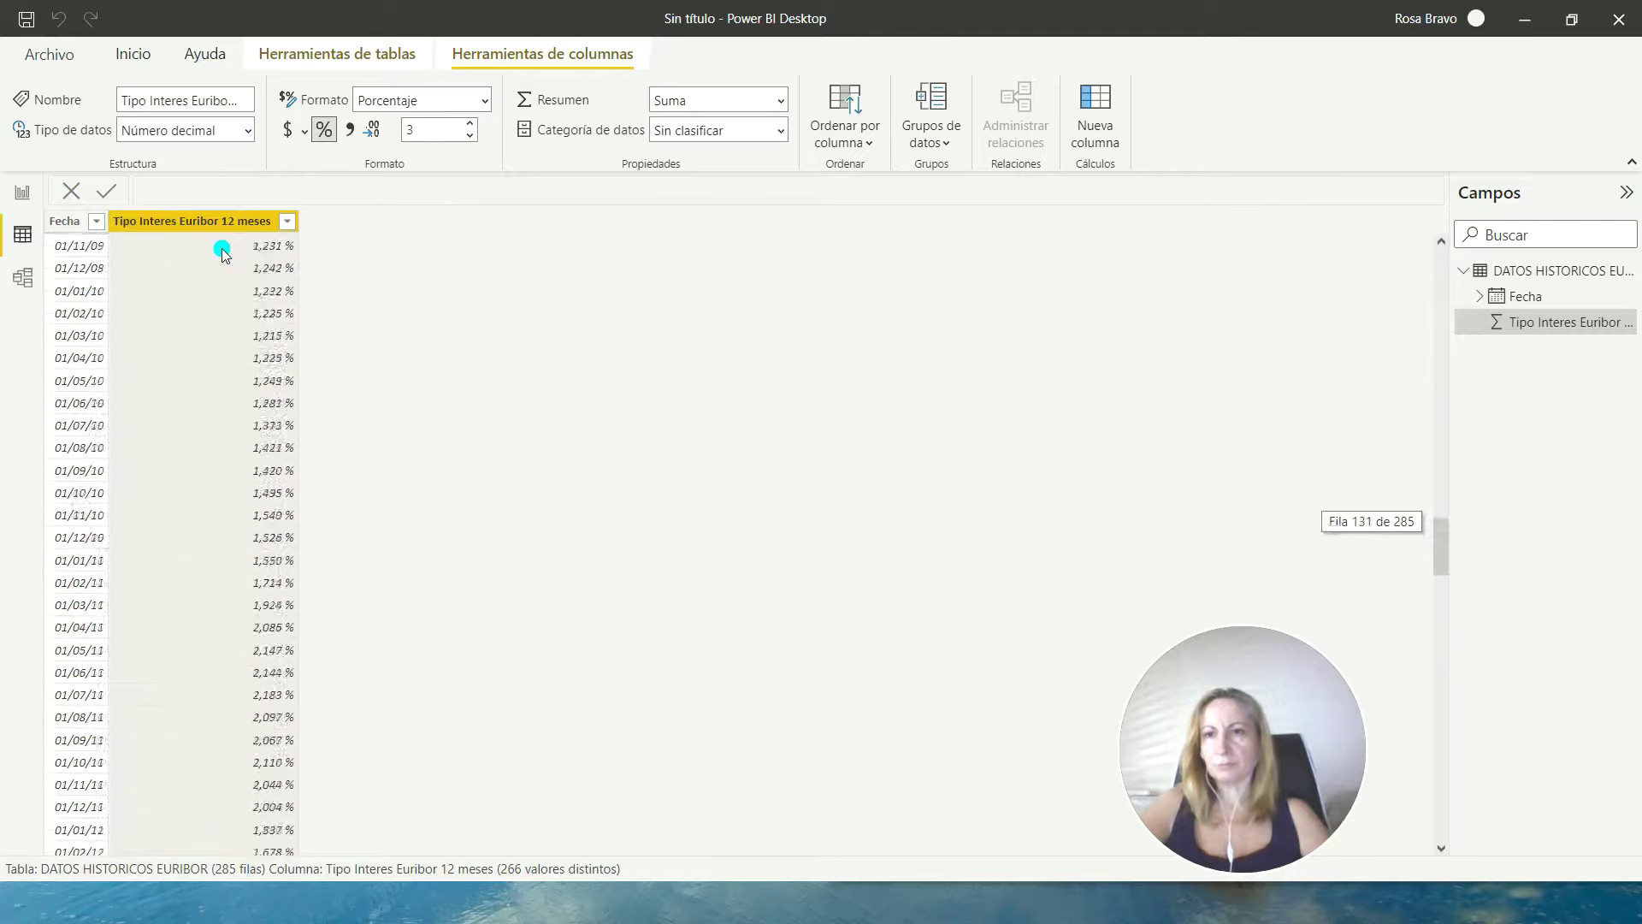
pyautogui.scroll(-20, 222, 252)
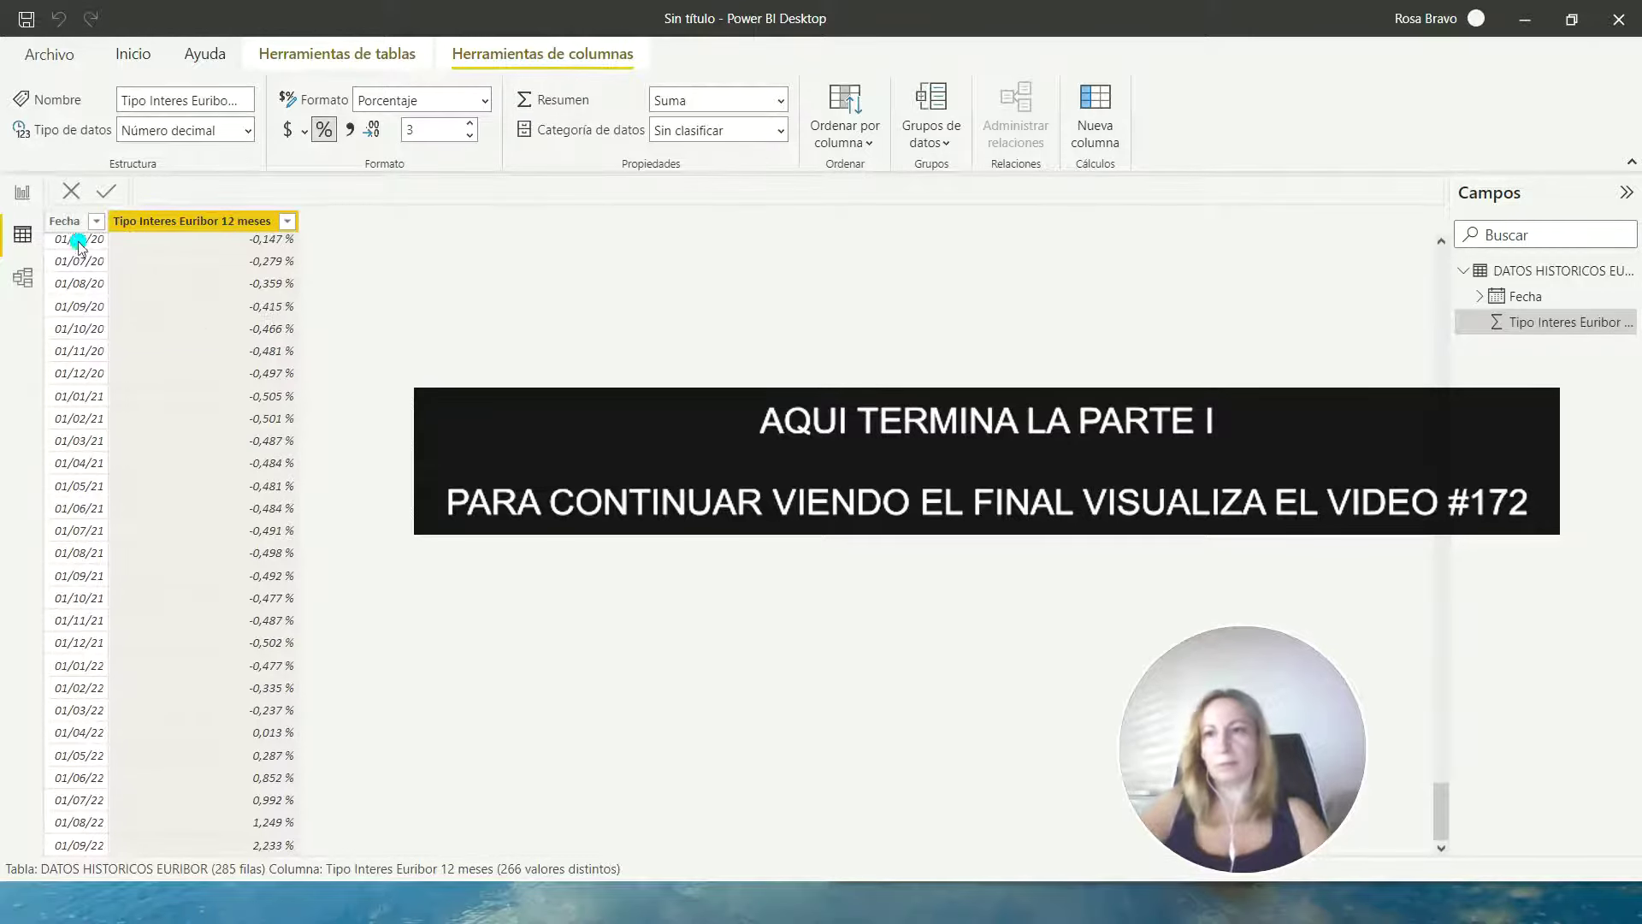
pyautogui.click(24, 194)
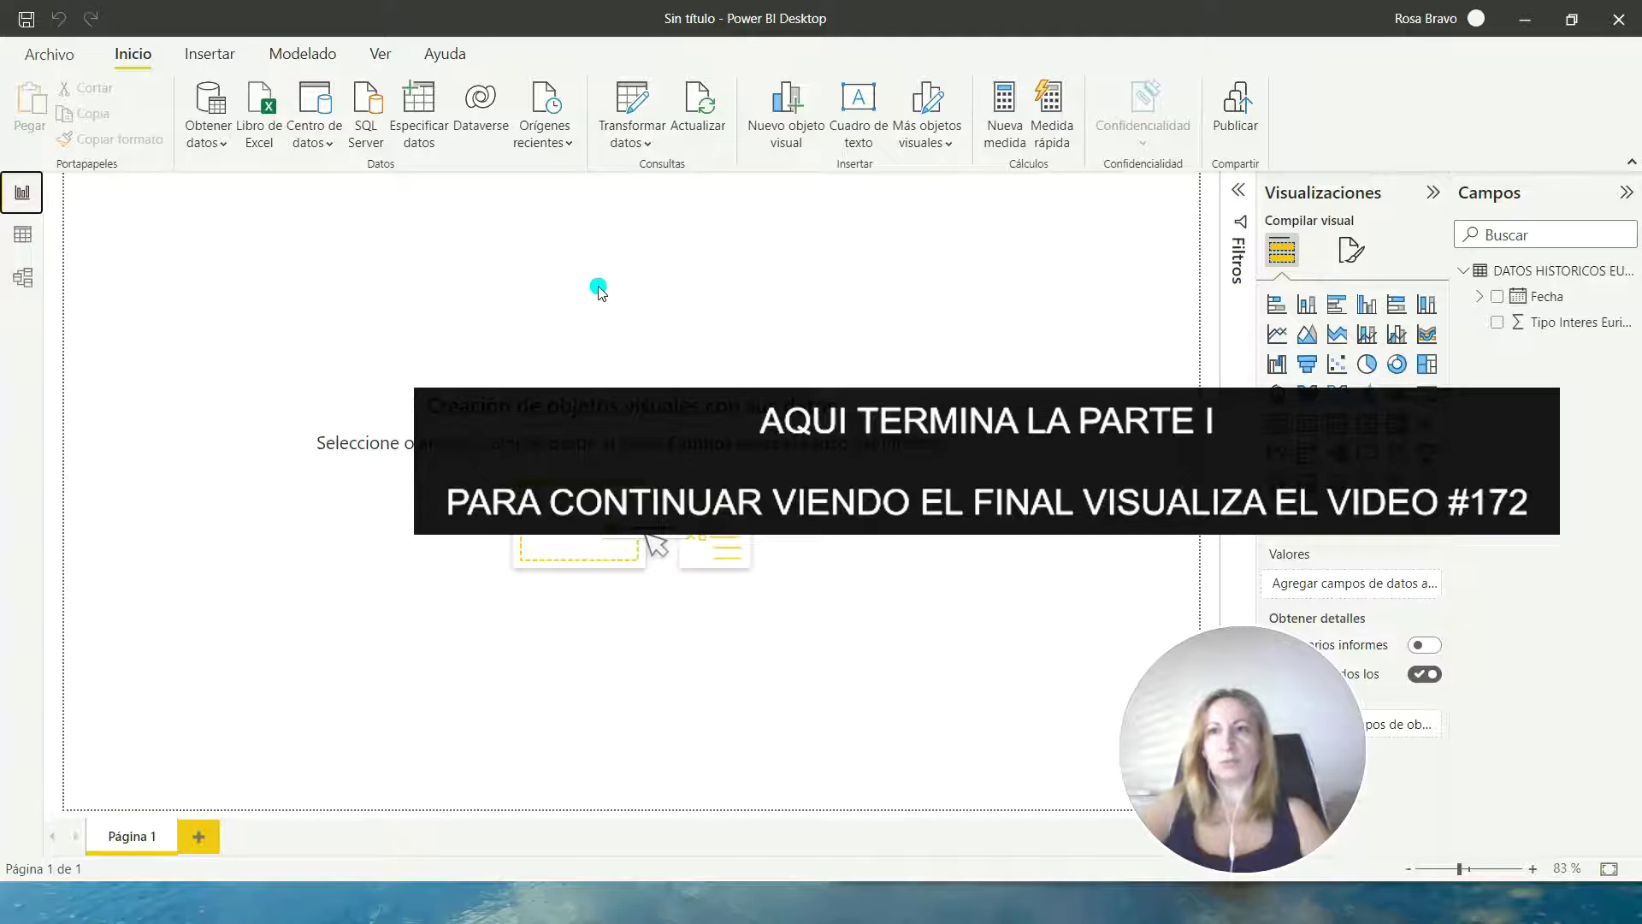